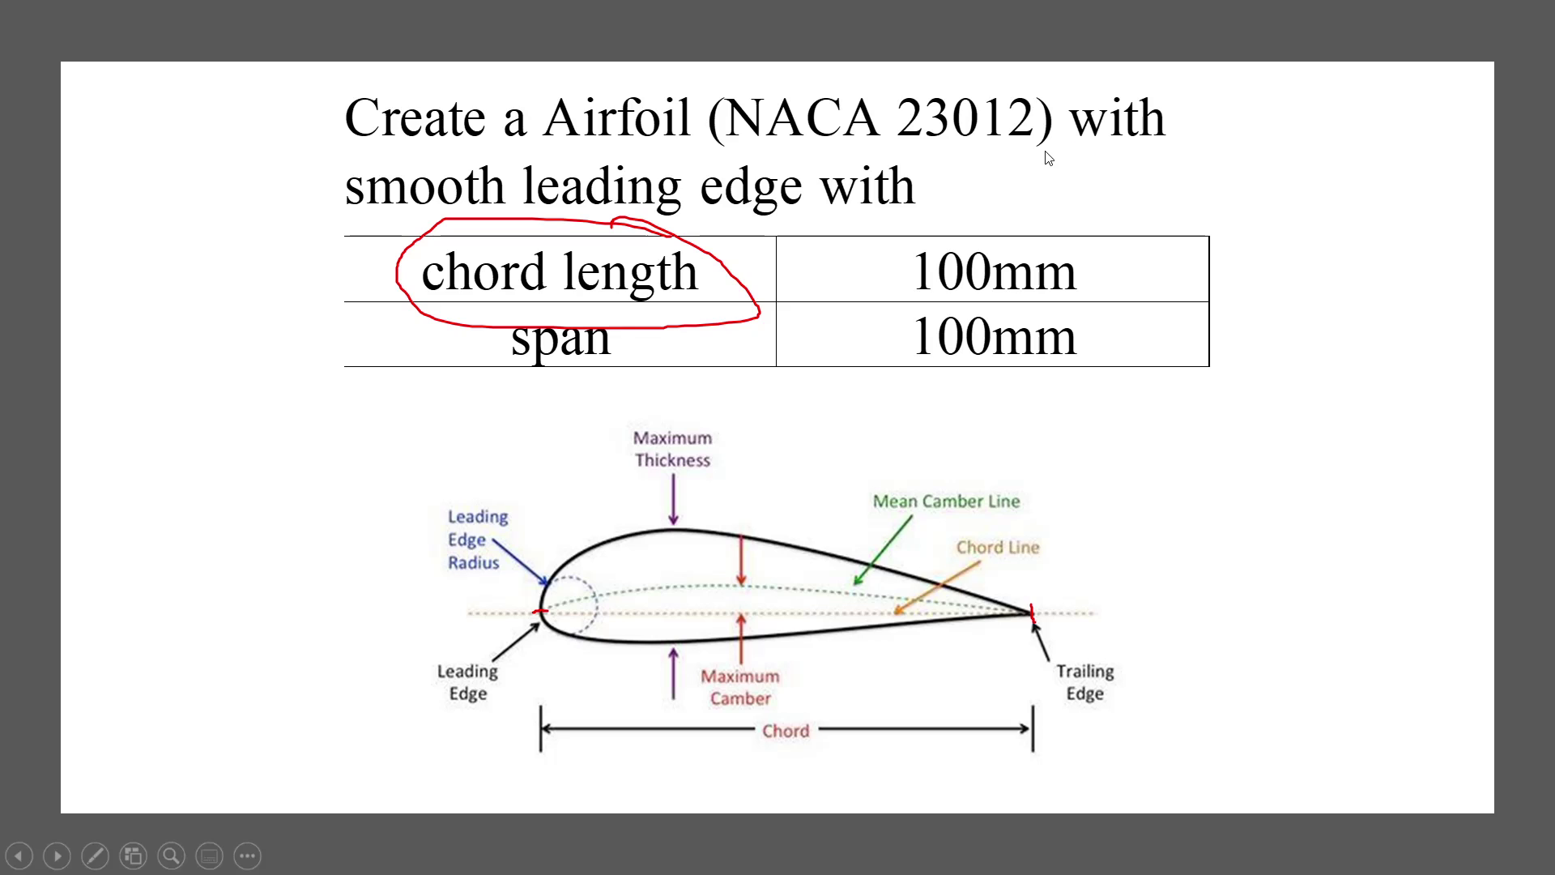
End the slide show and keep the ink annotations on the slide
key(Escape)
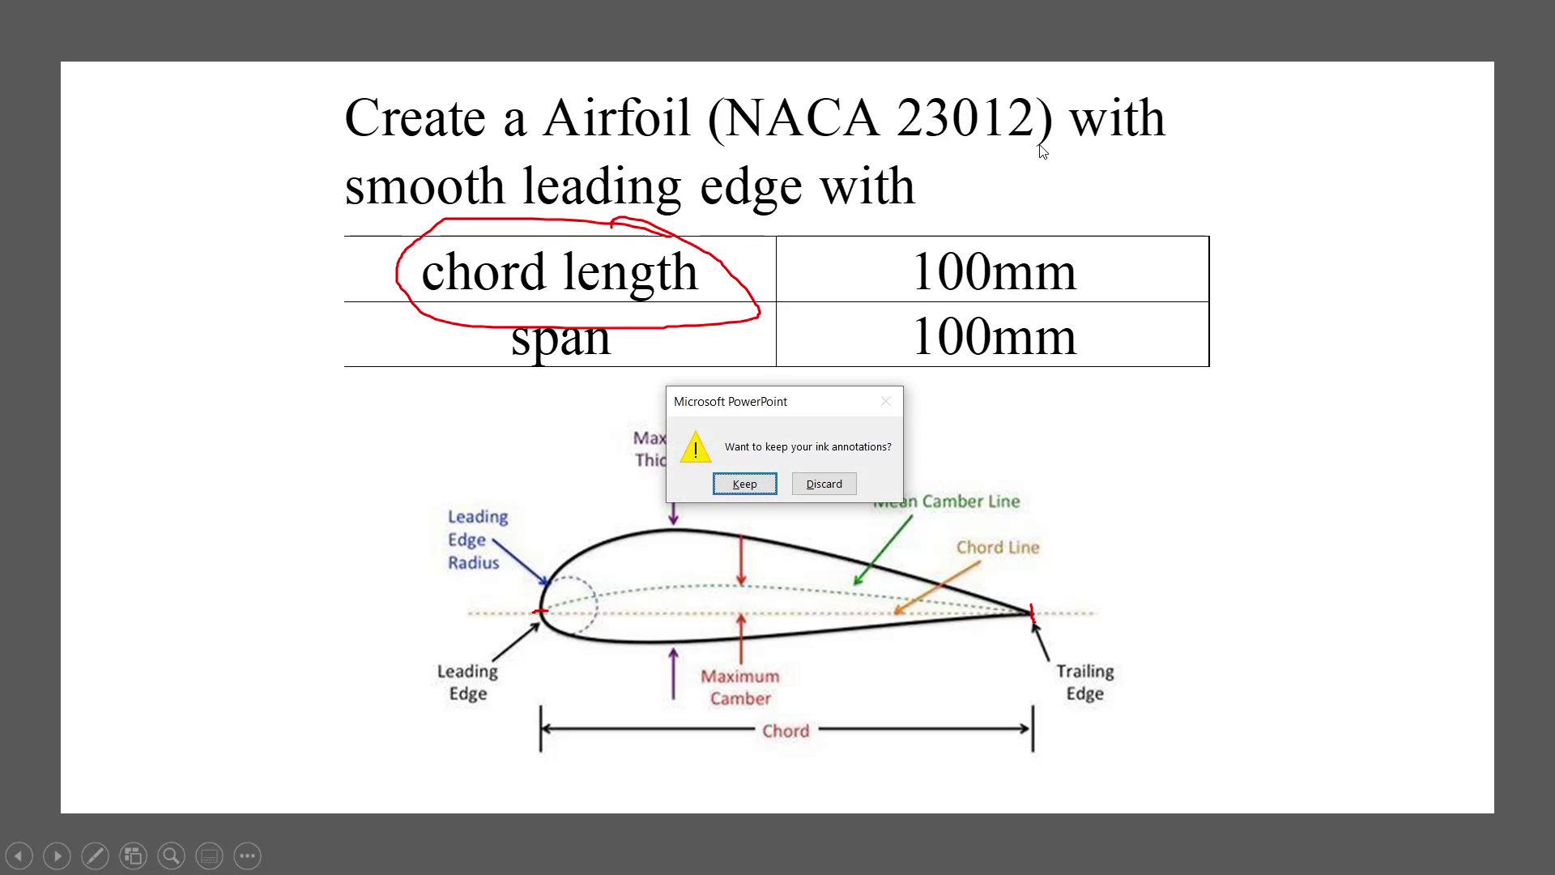
click(765, 486)
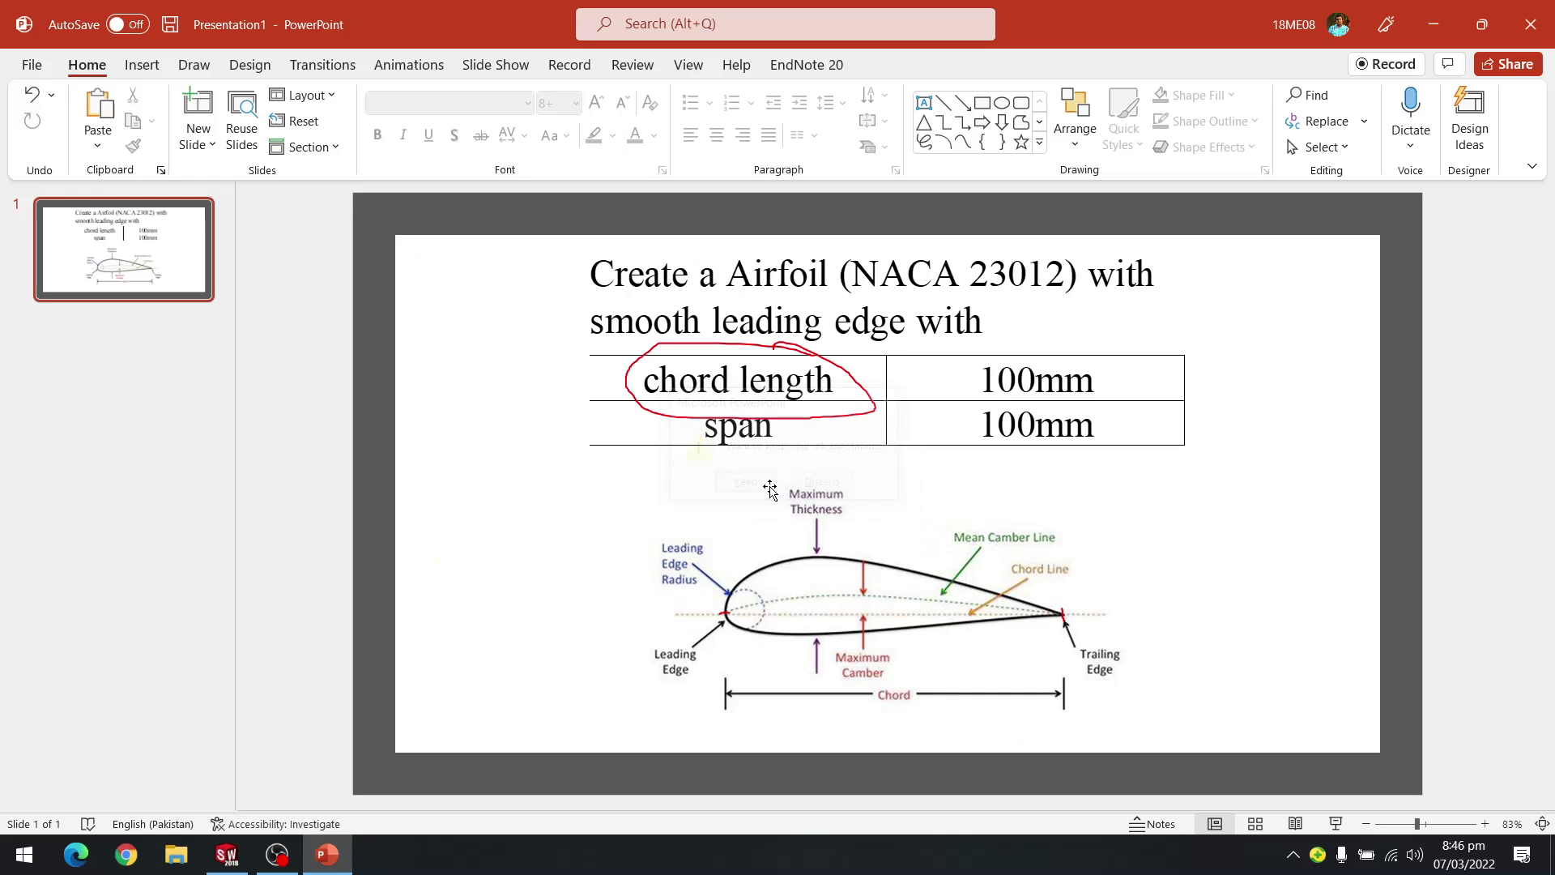
Switch to the Edge browser and search the web for NACA 23012
click(76, 853)
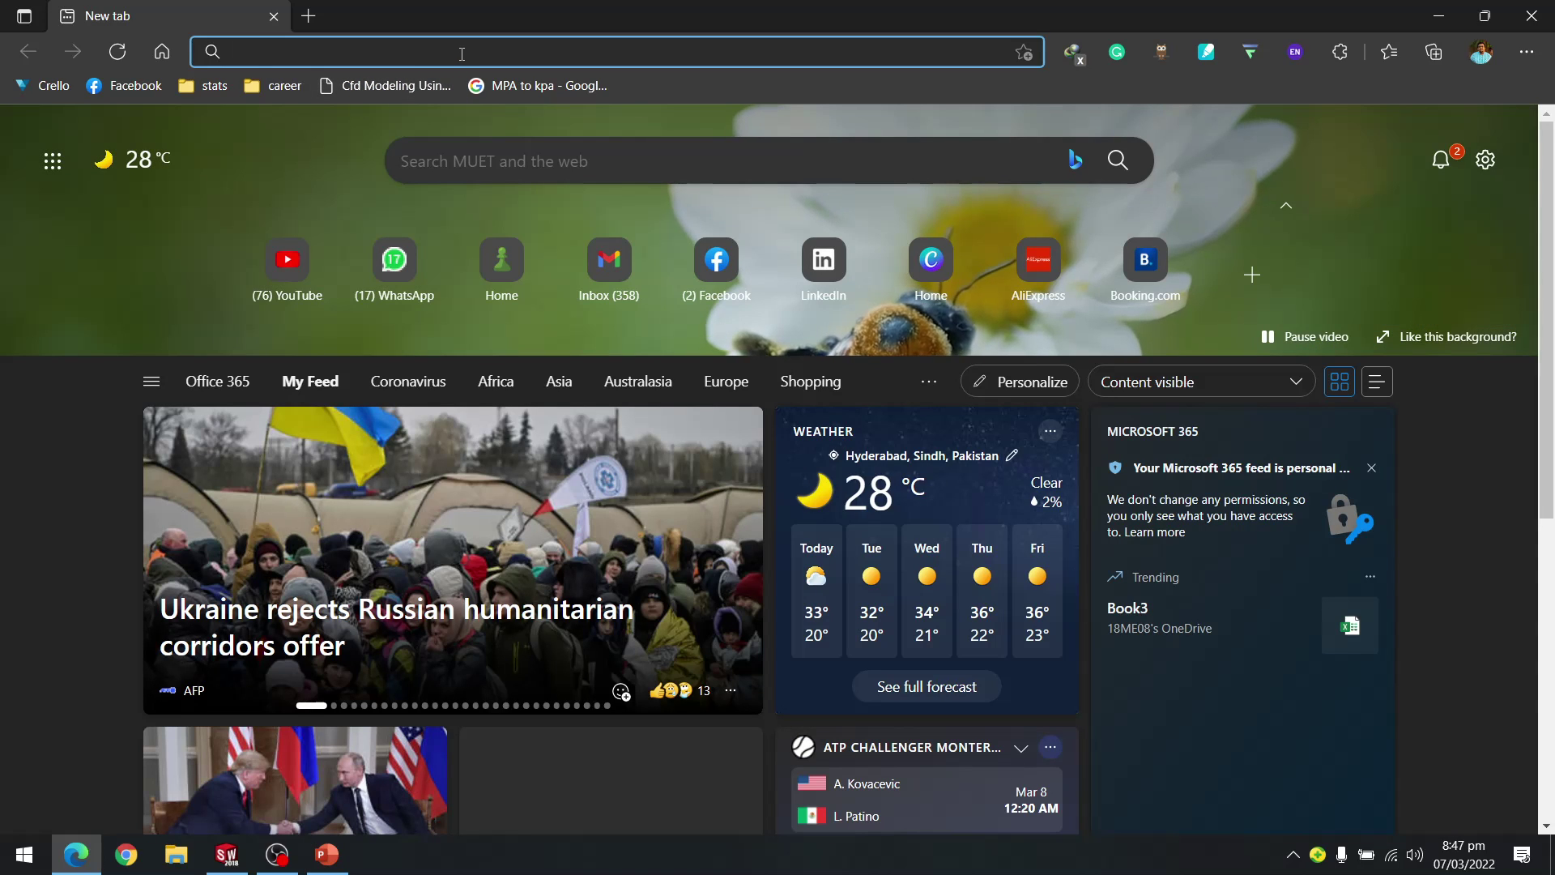
text(NA)
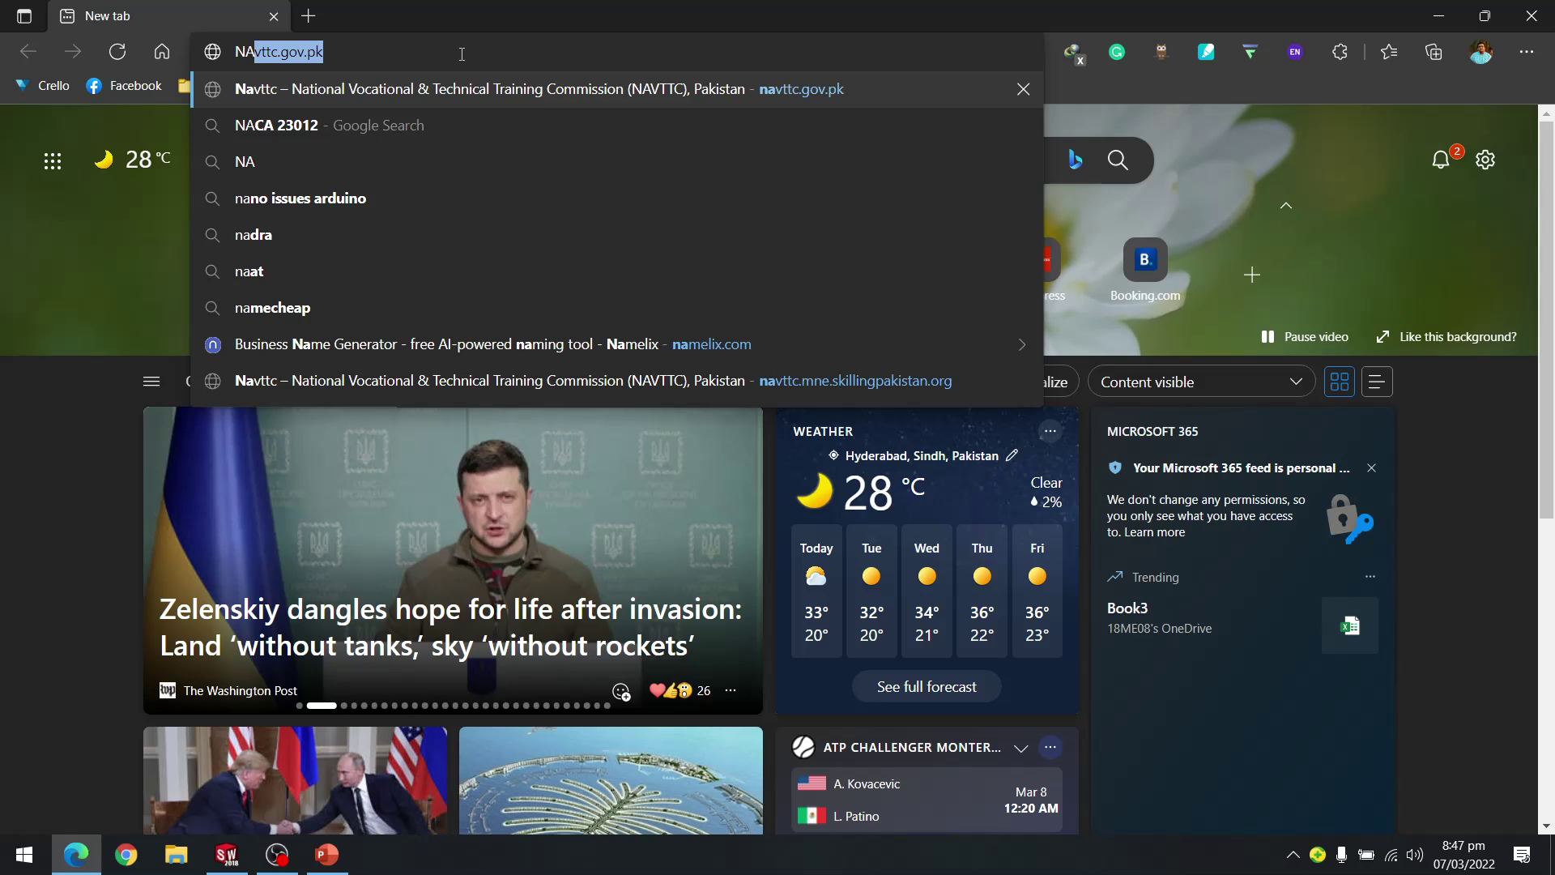
text(VCA)
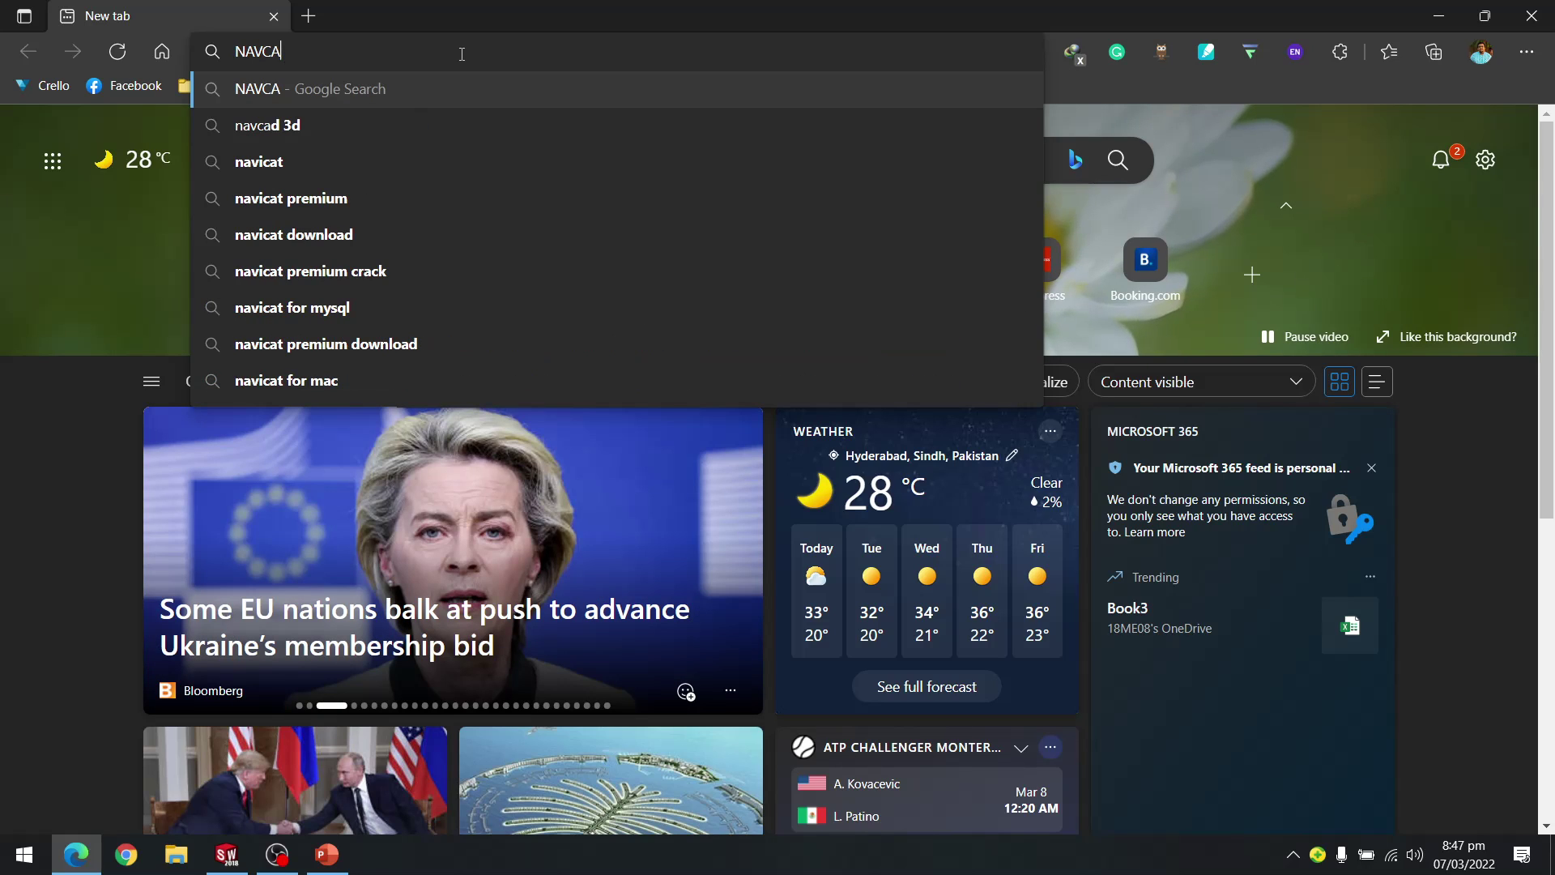
key(BackSpace)
key(BackSpace)
key(BackSpace)
text(CA)
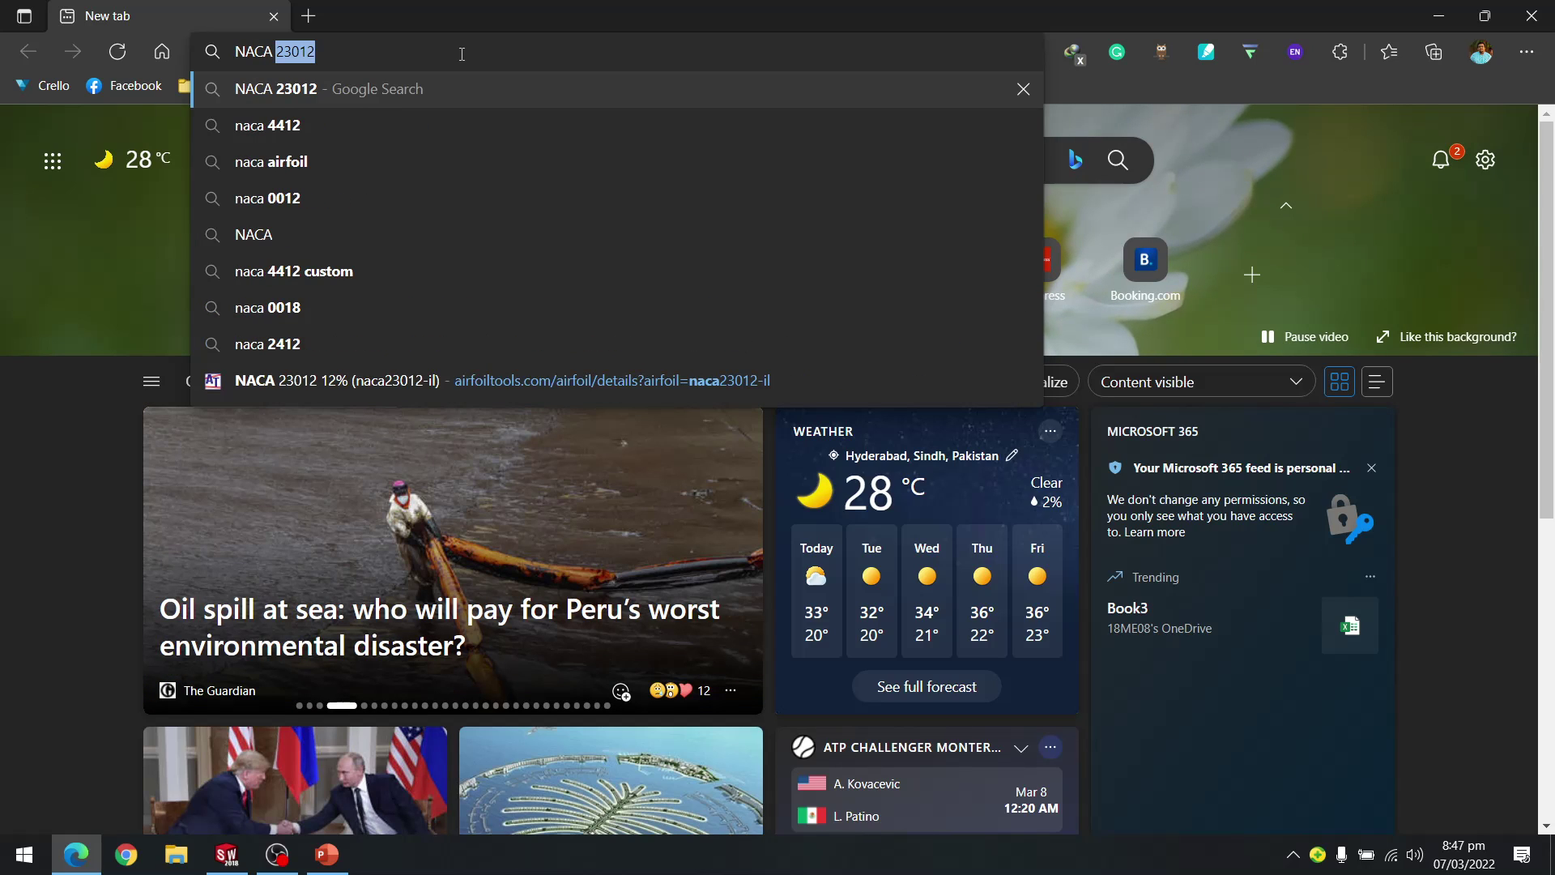
text( 23012)
key(Return)
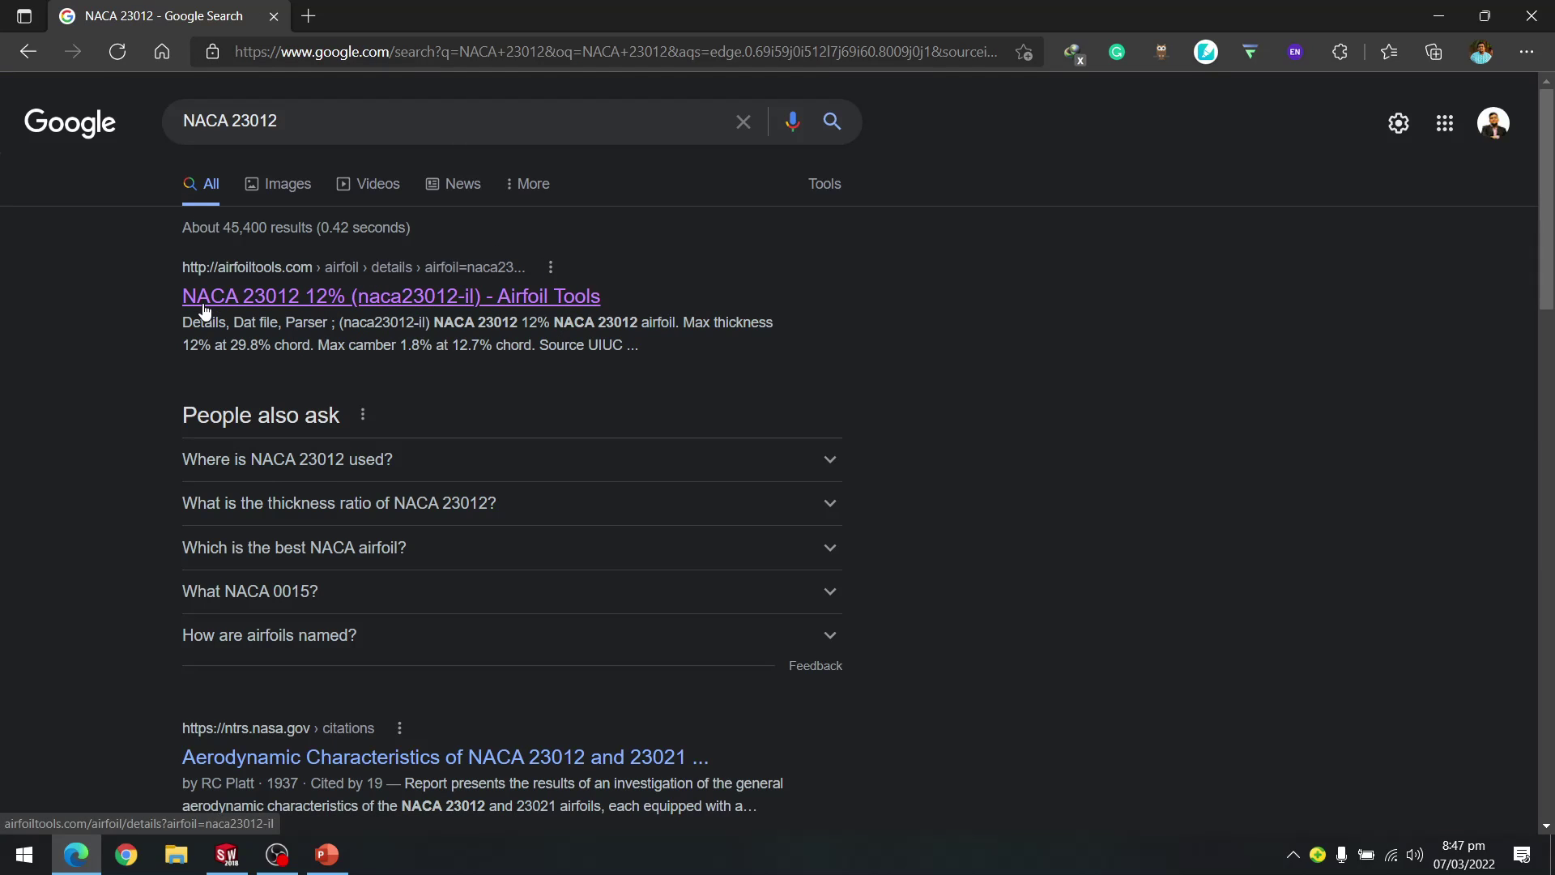
Open the Airfoil Tools page for NACA 23012 and display its Selig format dat file
click(293, 301)
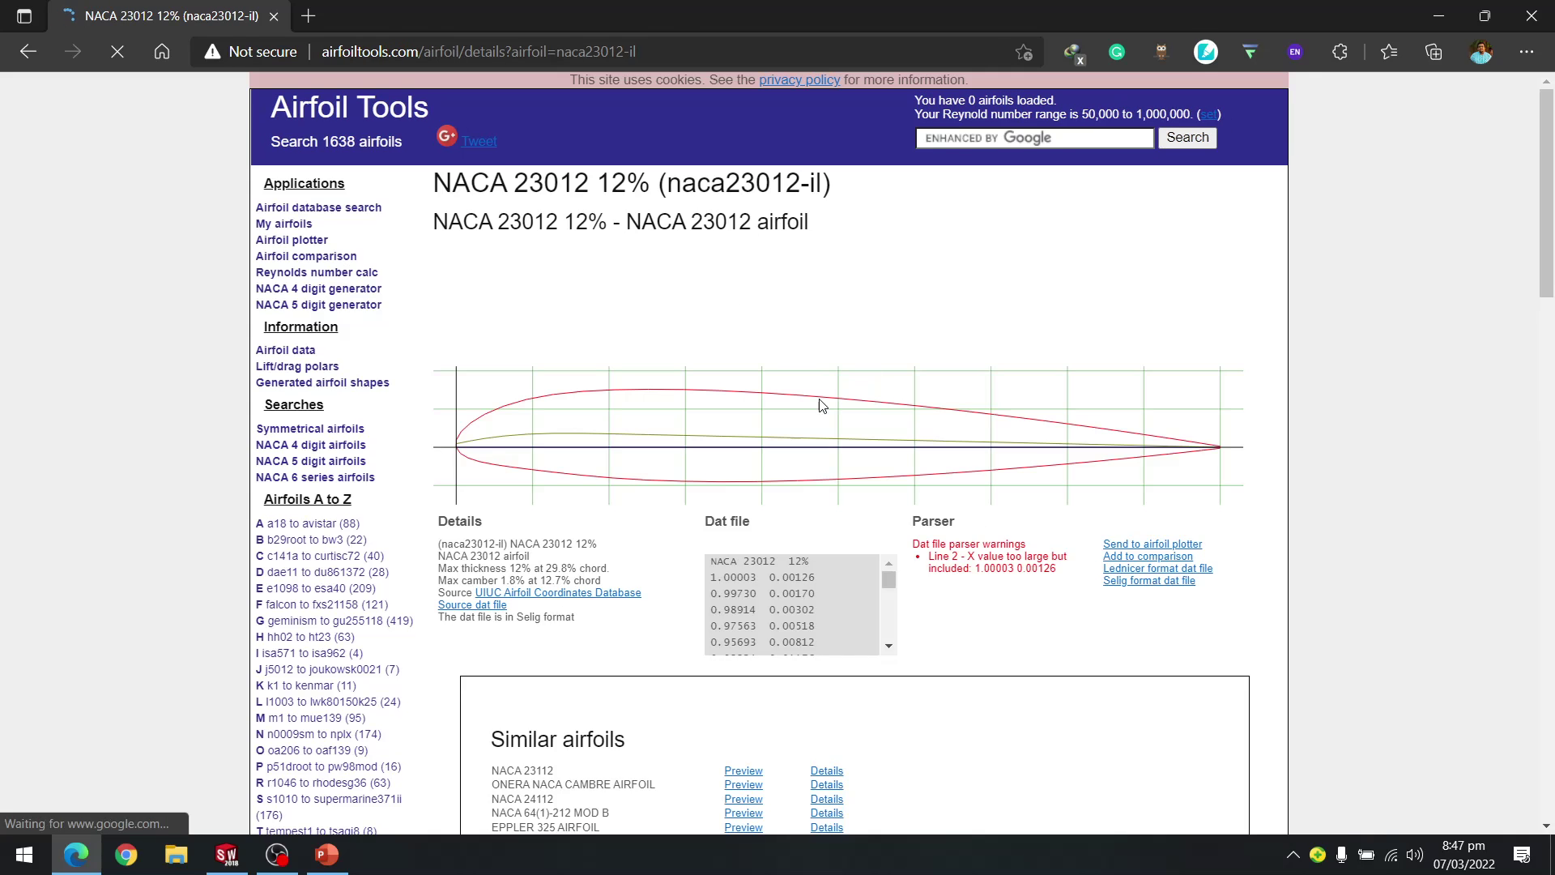
scroll(727, 436, down, 4)
scroll(726, 435, down, 3)
scroll(446, 223, up, 8)
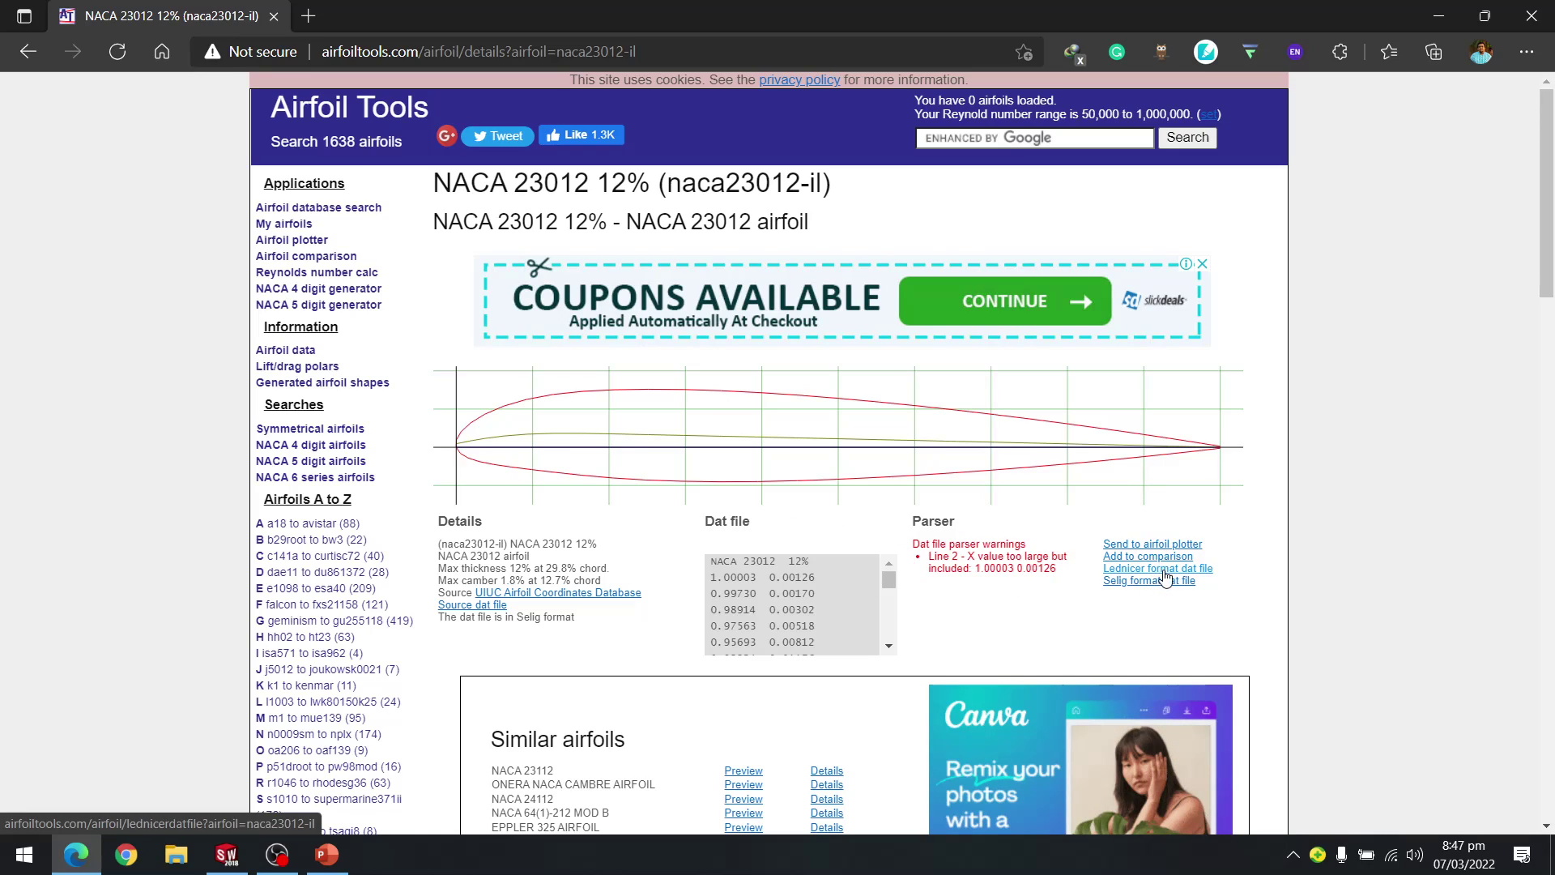
scroll(876, 570, down, 10)
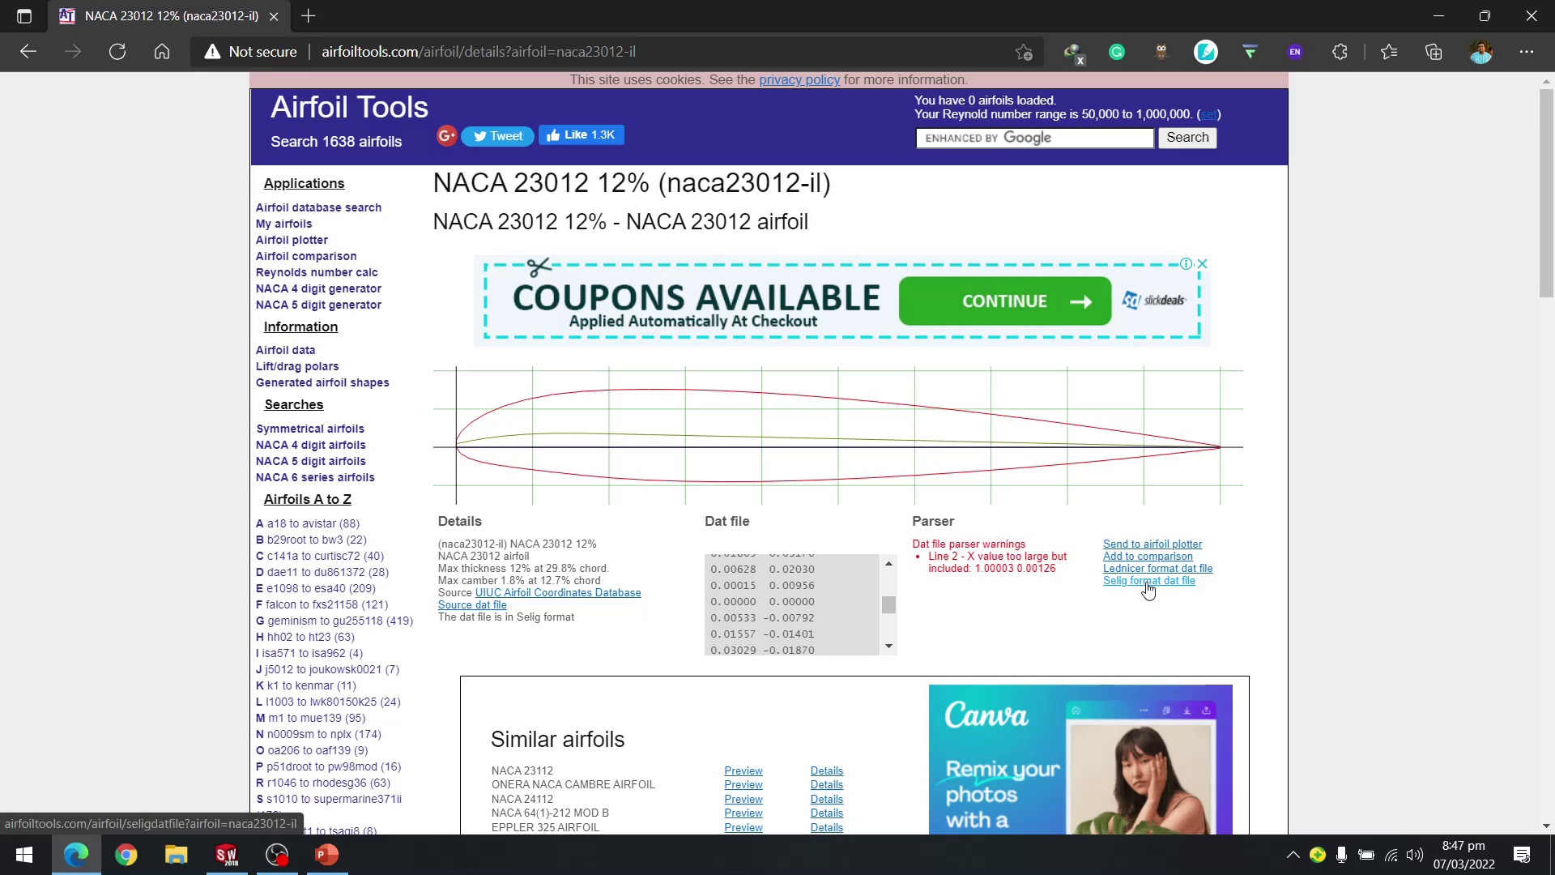
click(1147, 583)
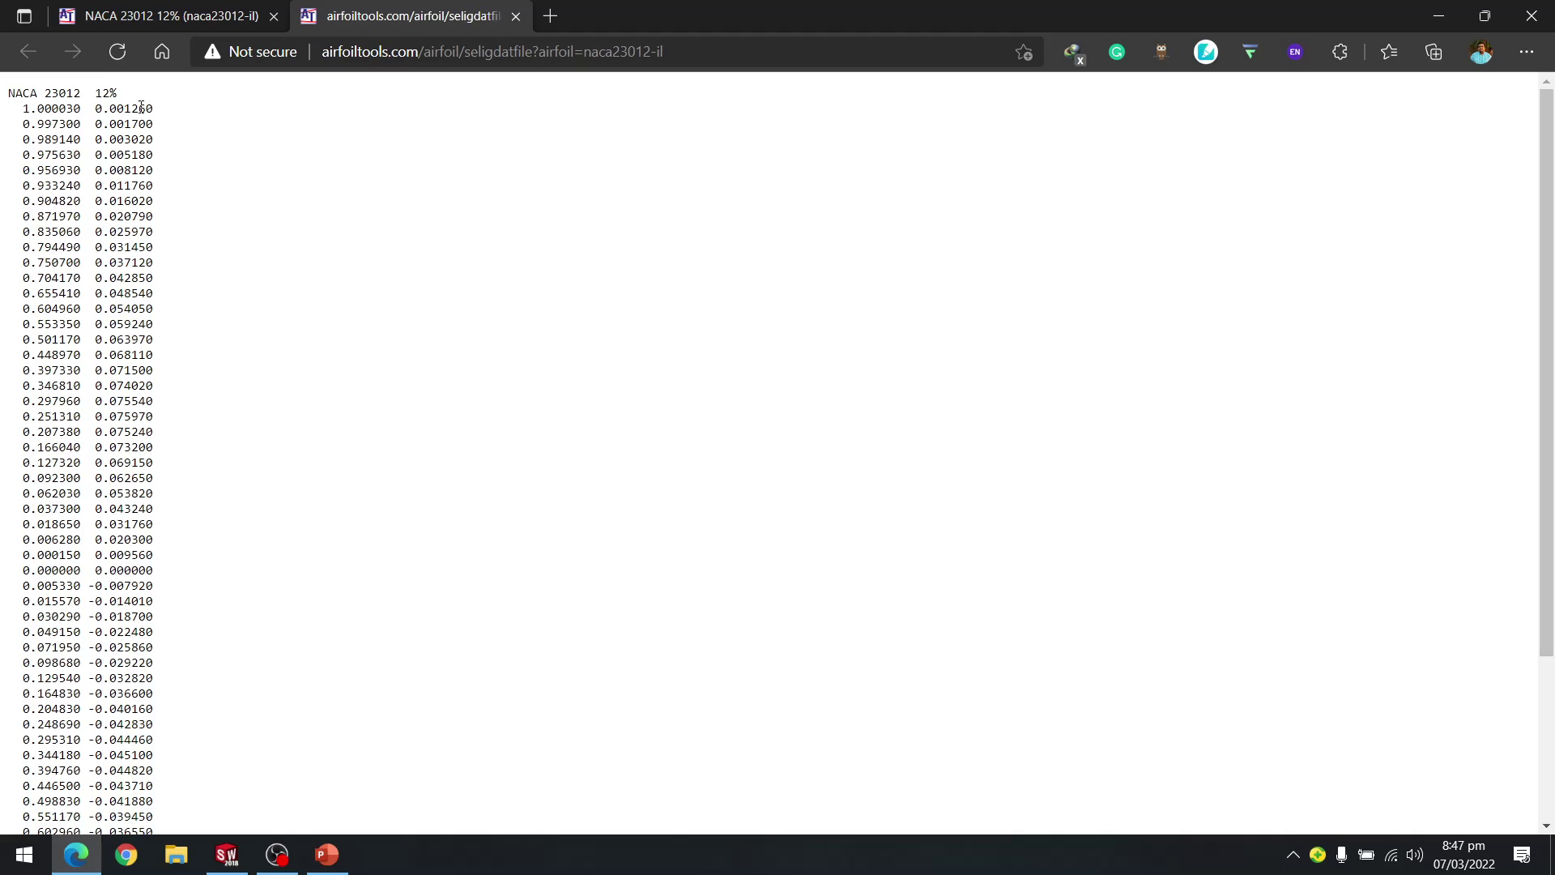
Copy all coordinate rows of the NACA 23012 dat file, leaving out the title line
scroll(26, 150, down, 4)
scroll(69, 93, up, 4)
drag(130, 95, 215, 823)
click(70, 116)
scroll(154, 158, down, 3)
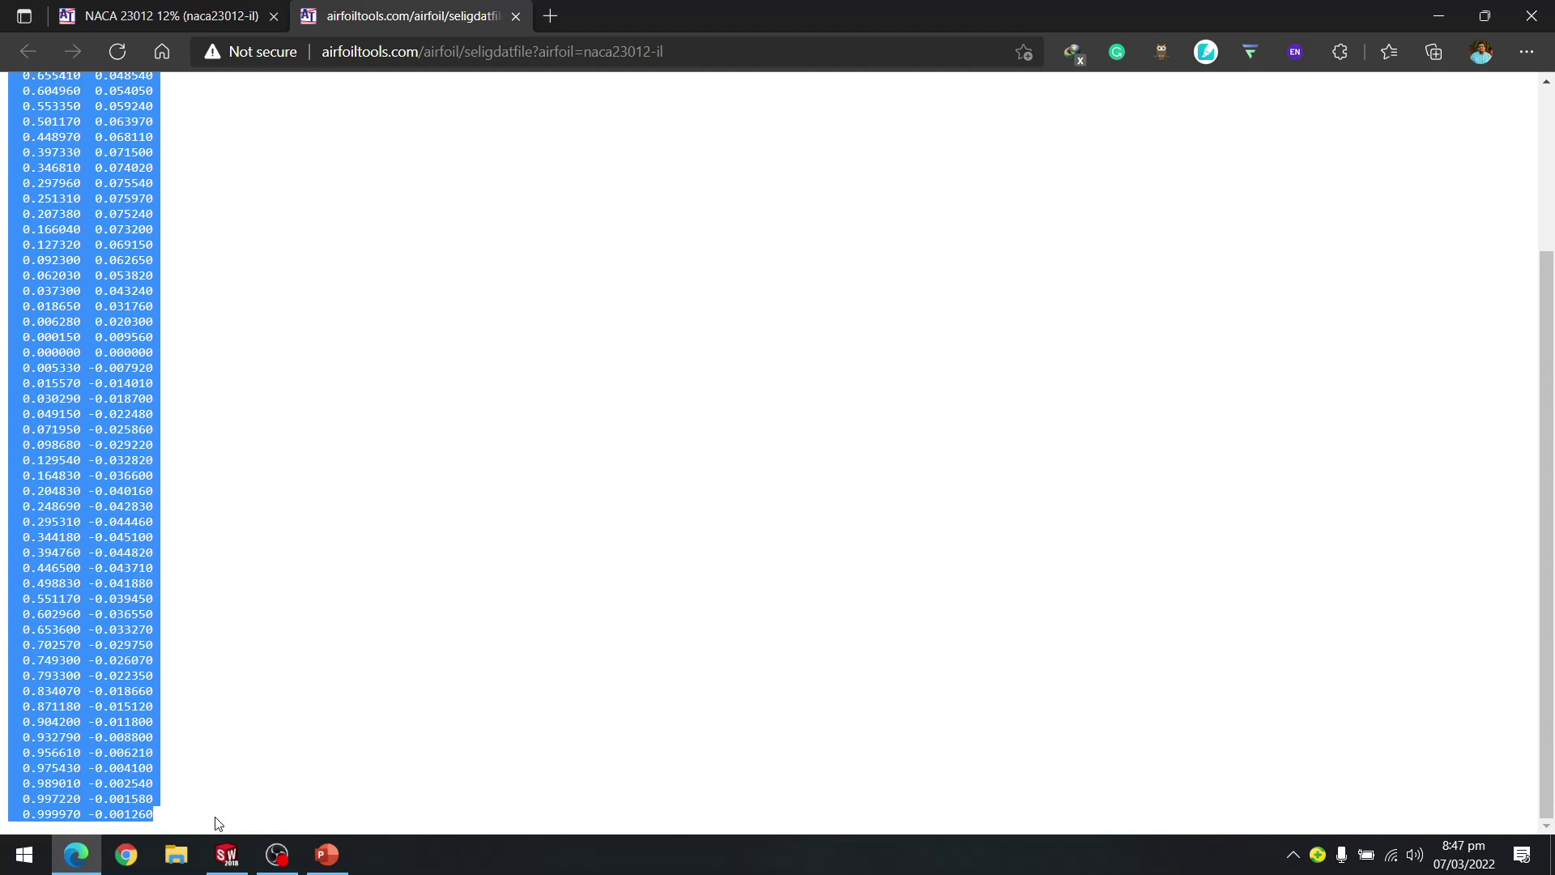
Launch Excel and create a blank workbook
key(super)
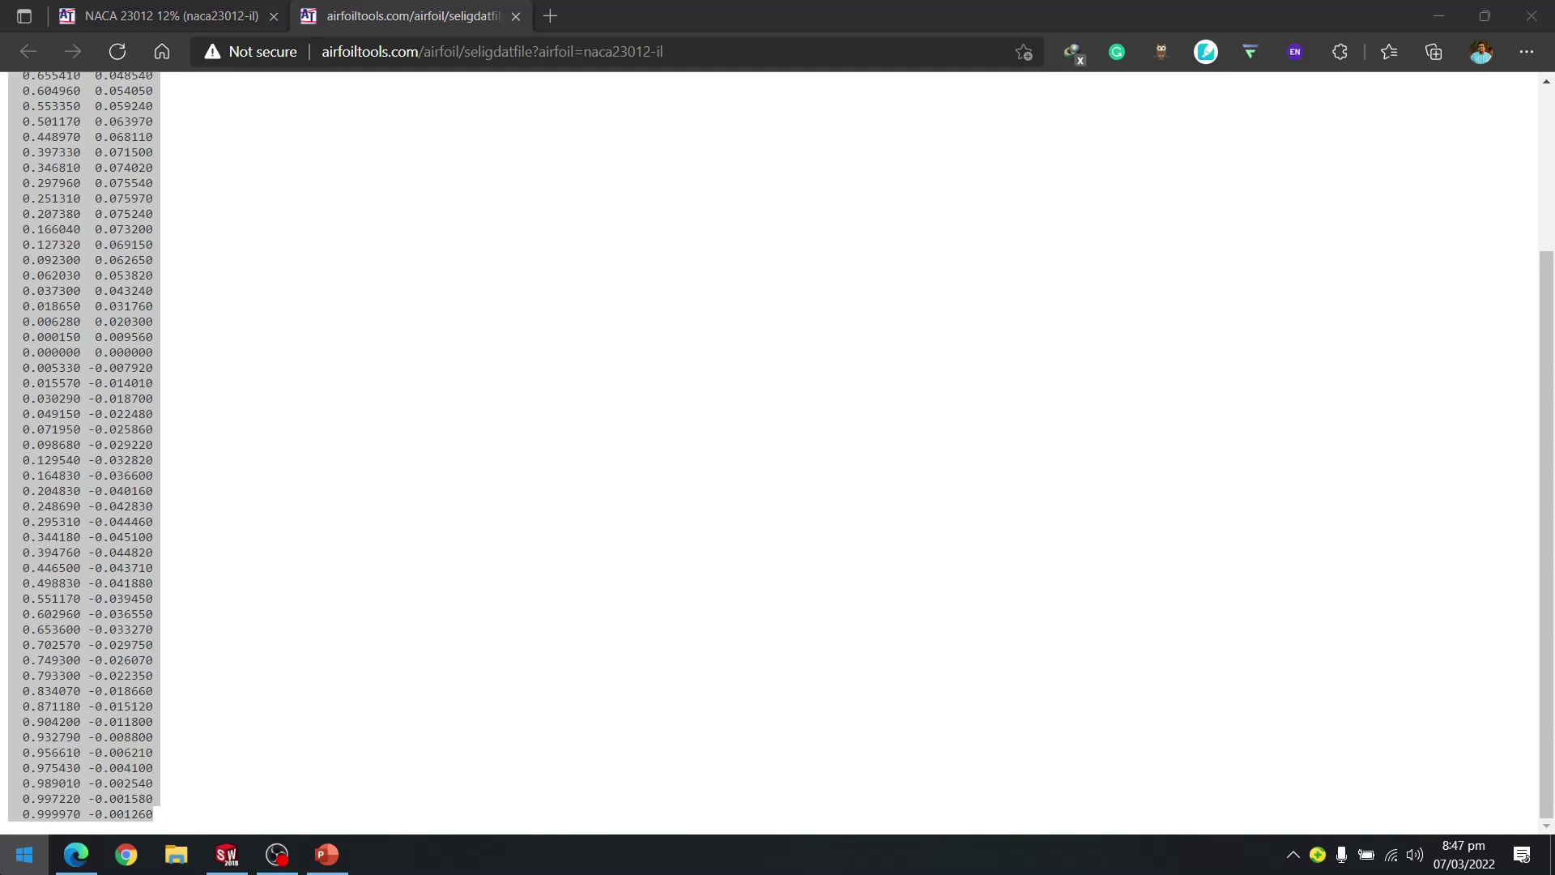
text(excel)
key(Return)
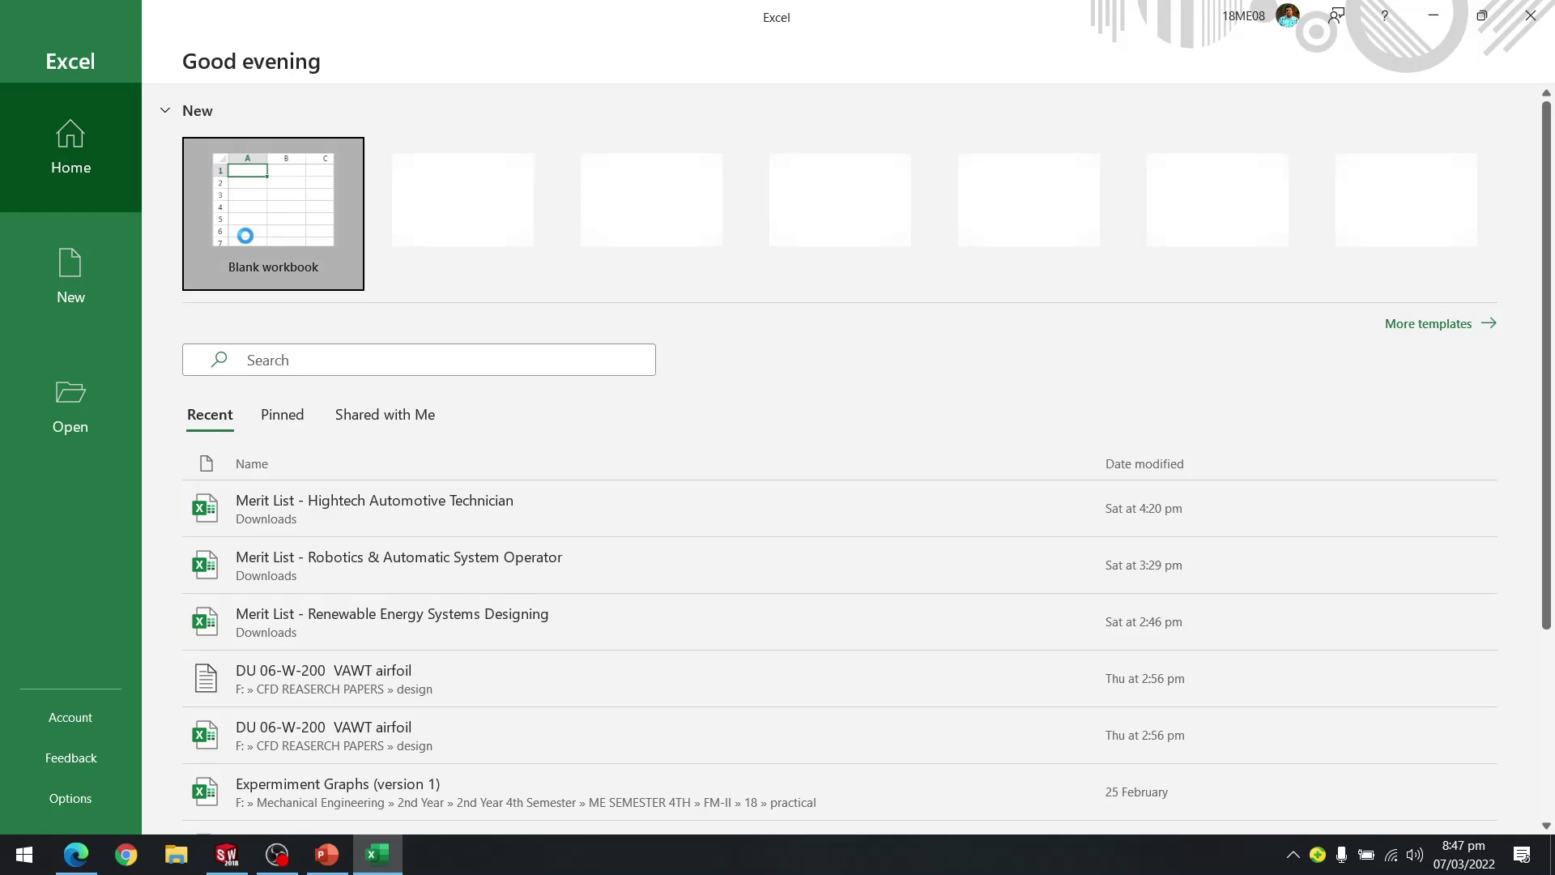
click(243, 234)
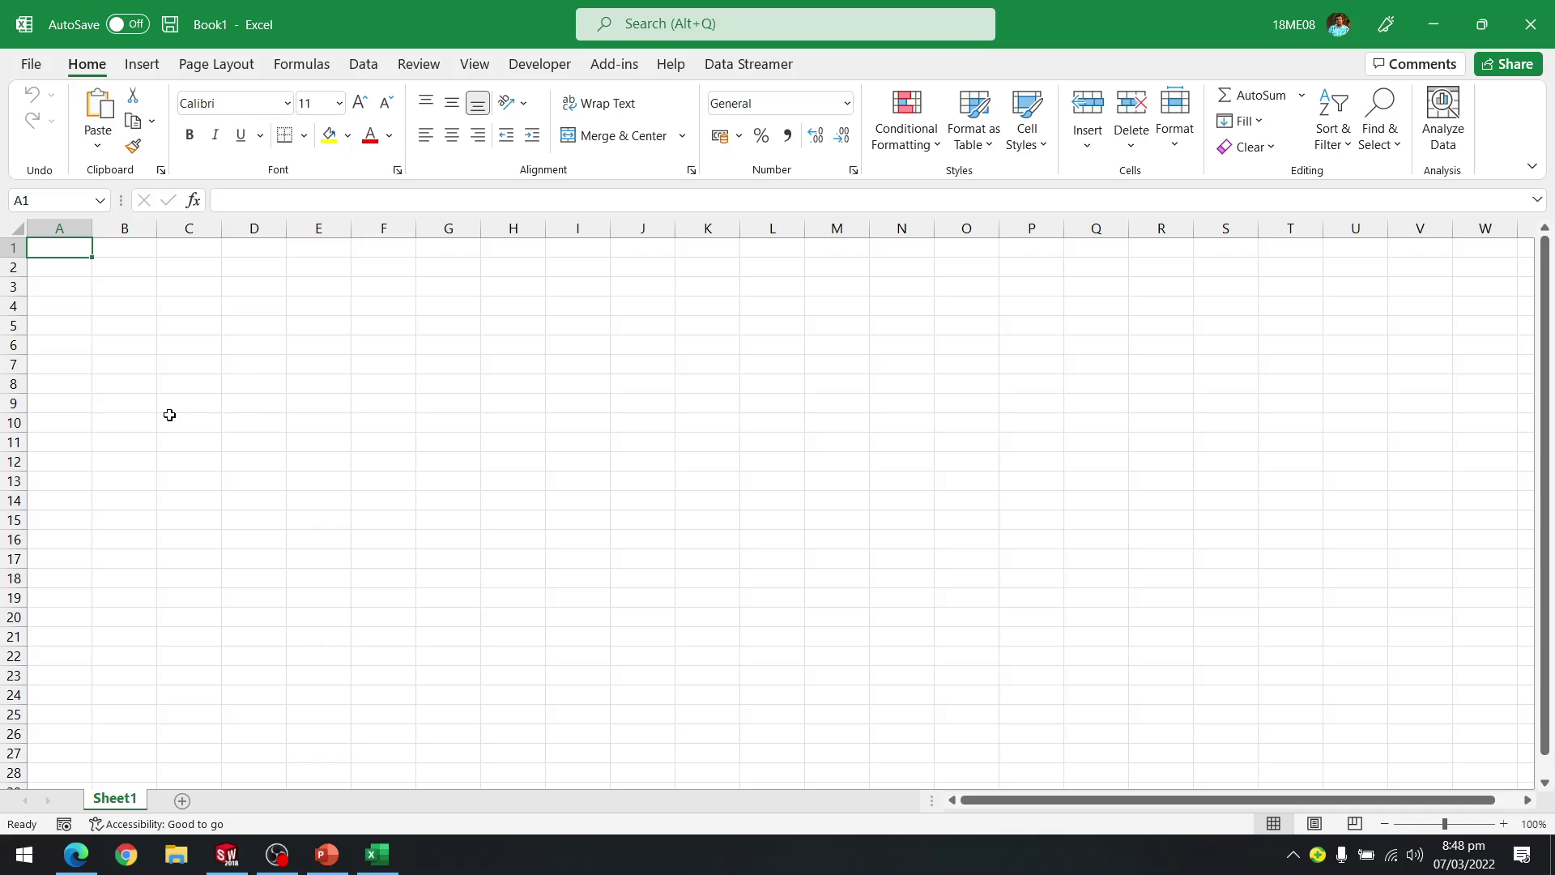
Paste the airfoil coordinates into the sheet starting at cell A1 and widen column A to fit them
key(ctrl+v)
click(85, 283)
click(84, 251)
drag(94, 229, 189, 228)
click(120, 269)
click(75, 249)
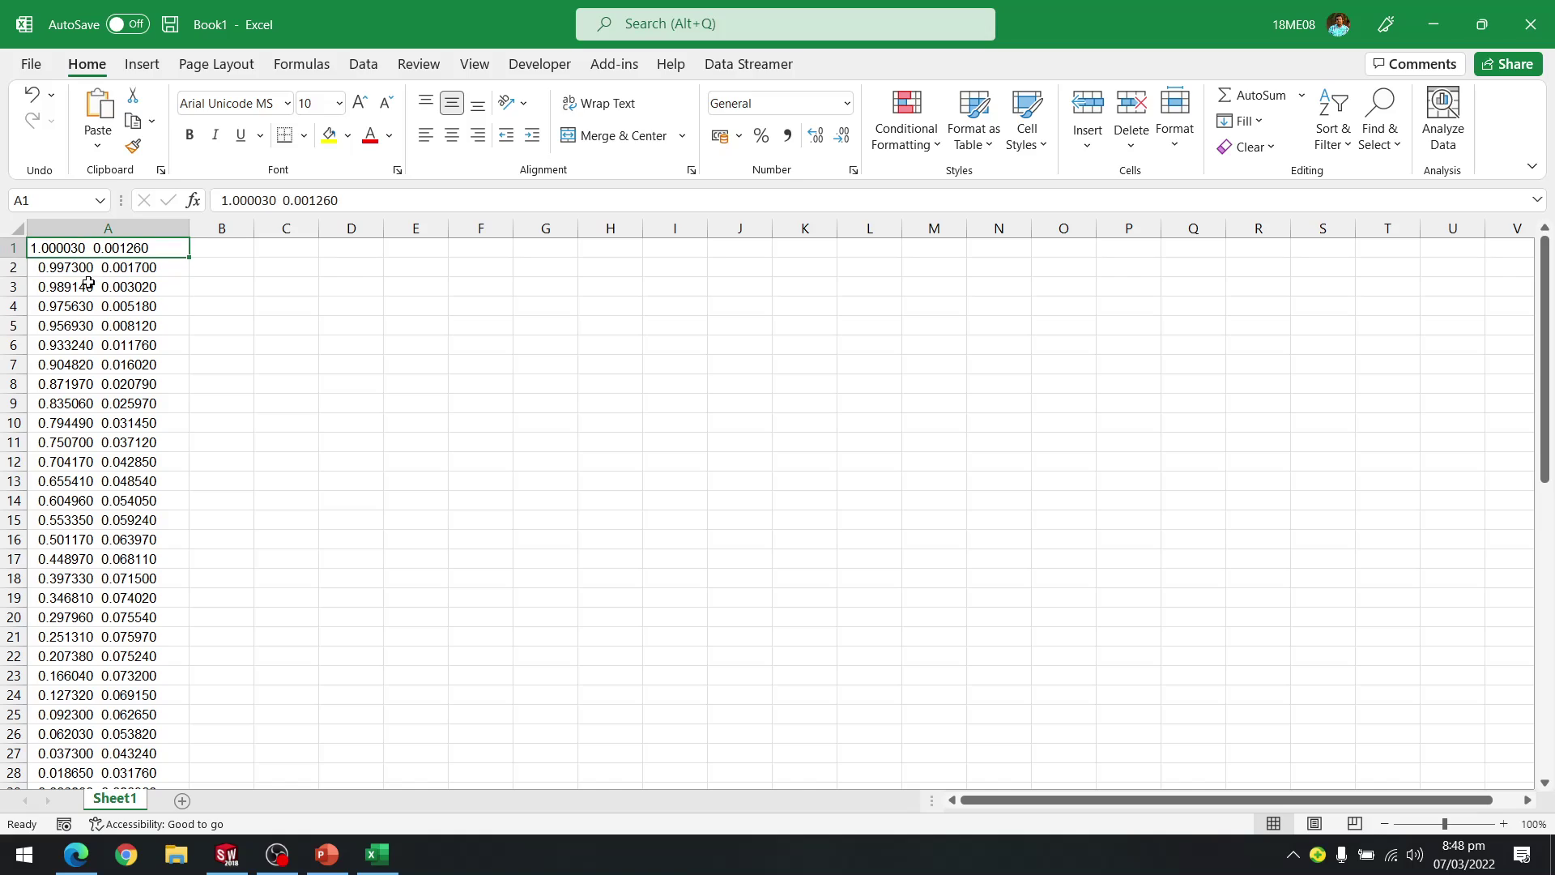
Examine how the pasted coordinate pair is stored in cell A1
click(356, 202)
double_click(285, 199)
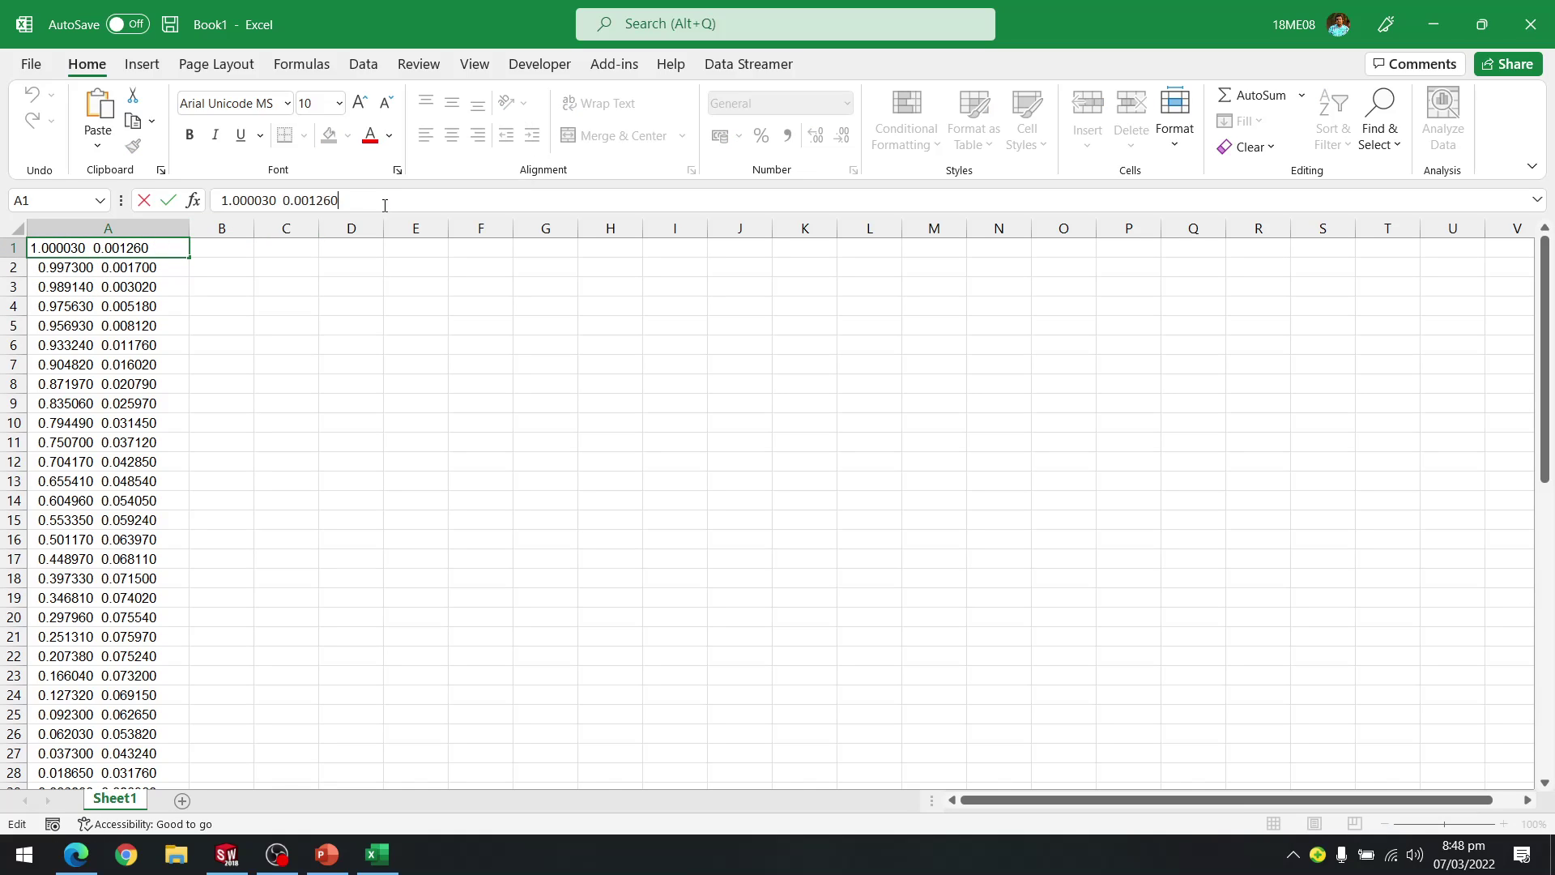
drag(338, 200, 221, 200)
click(192, 333)
Try to split the coordinates in column A with Text to Columns, using the Delimited type with the Tab delimiter
key(ctrl+Home)
key(ctrl+shift+Down)
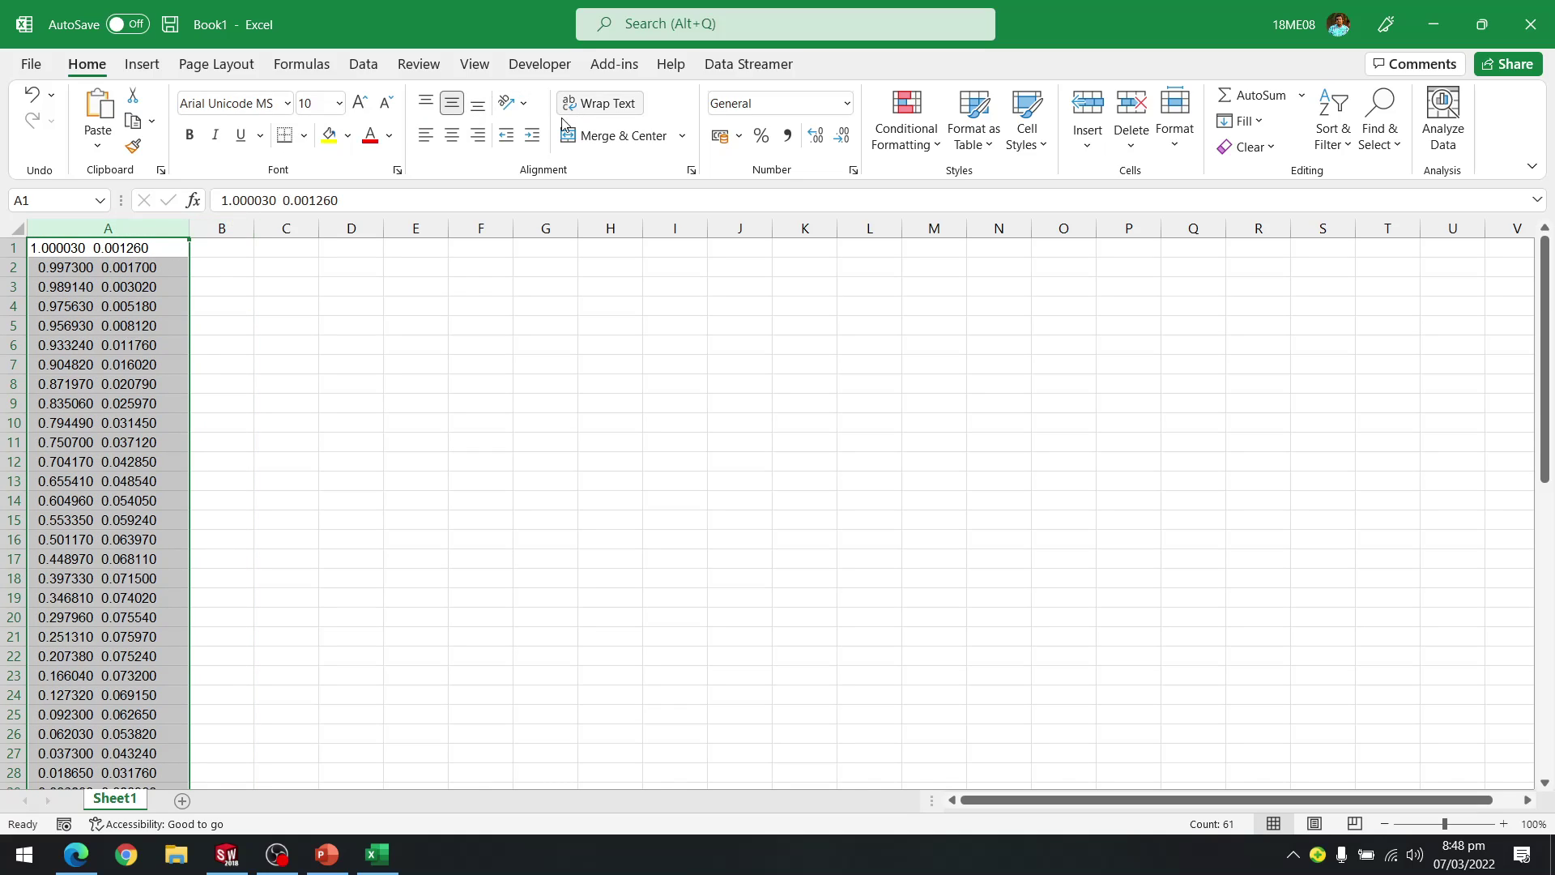
click(371, 69)
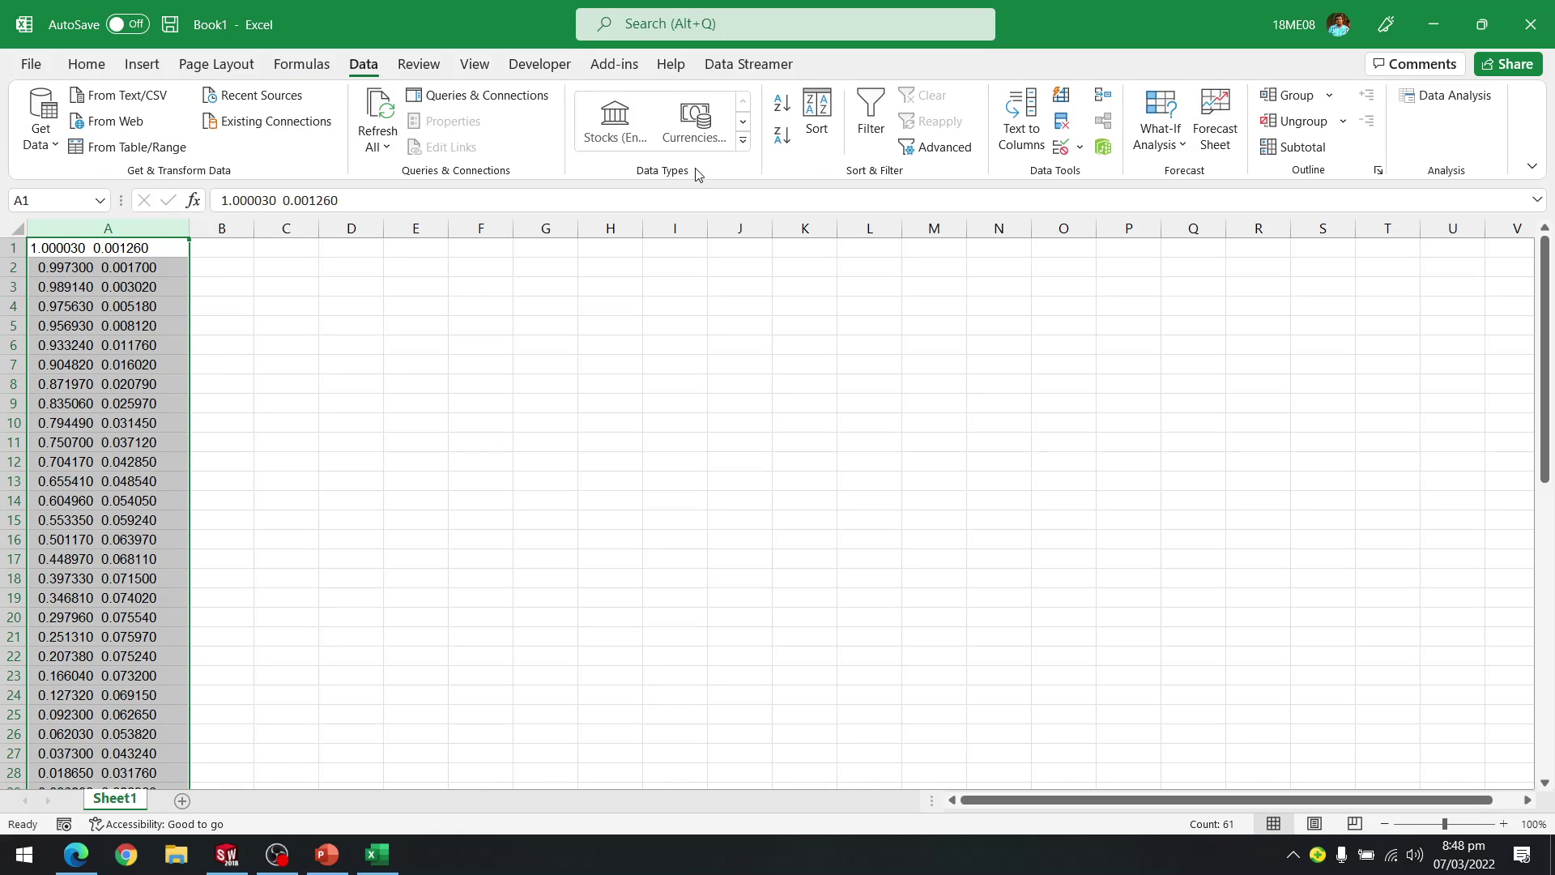
click(1022, 121)
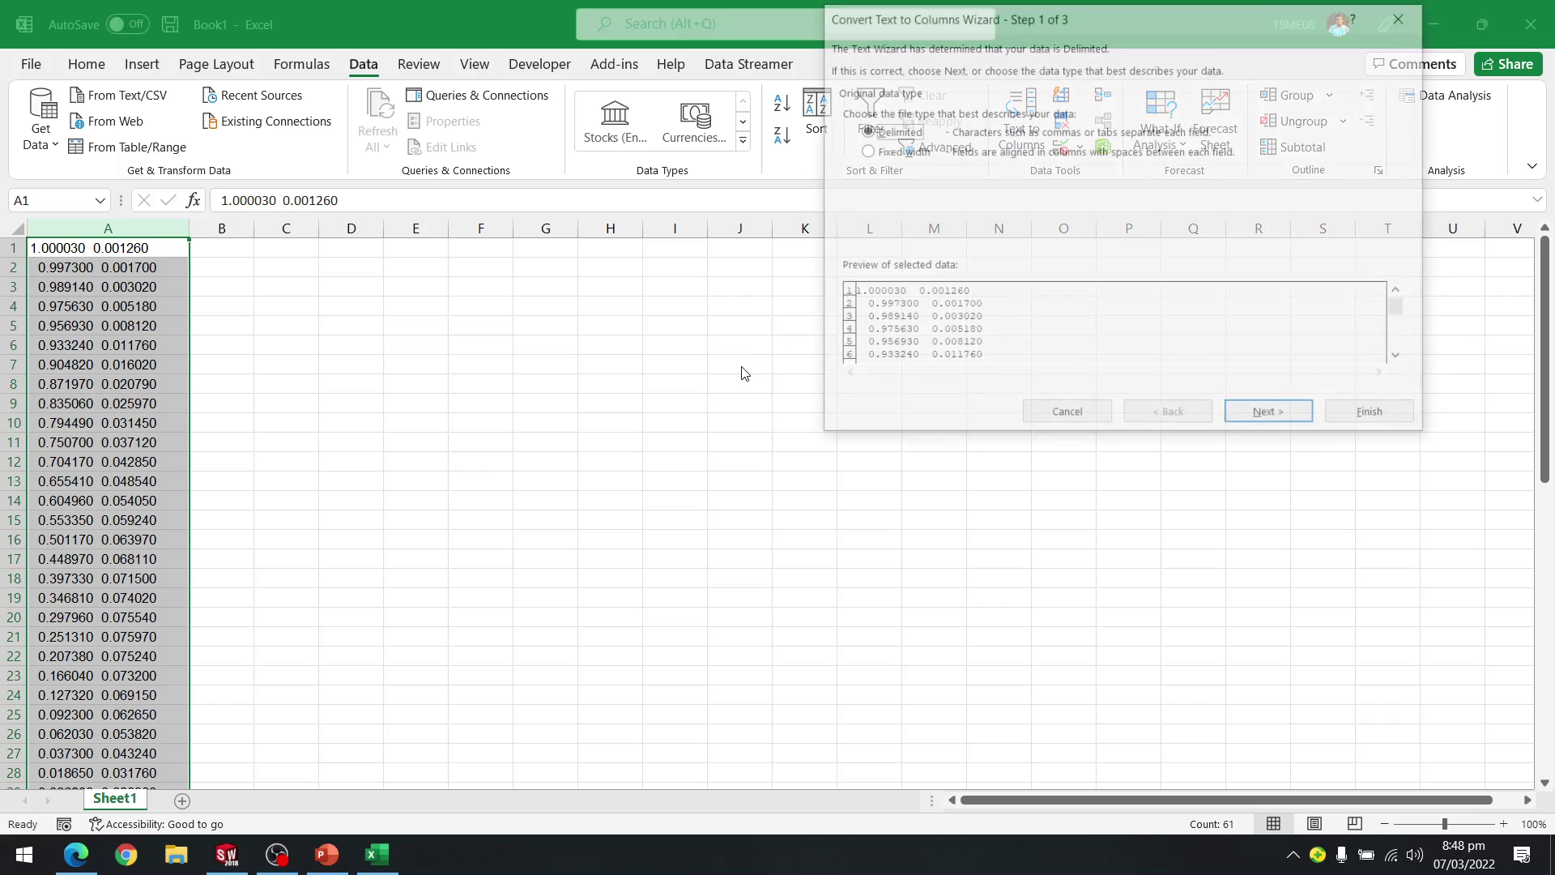
click(890, 151)
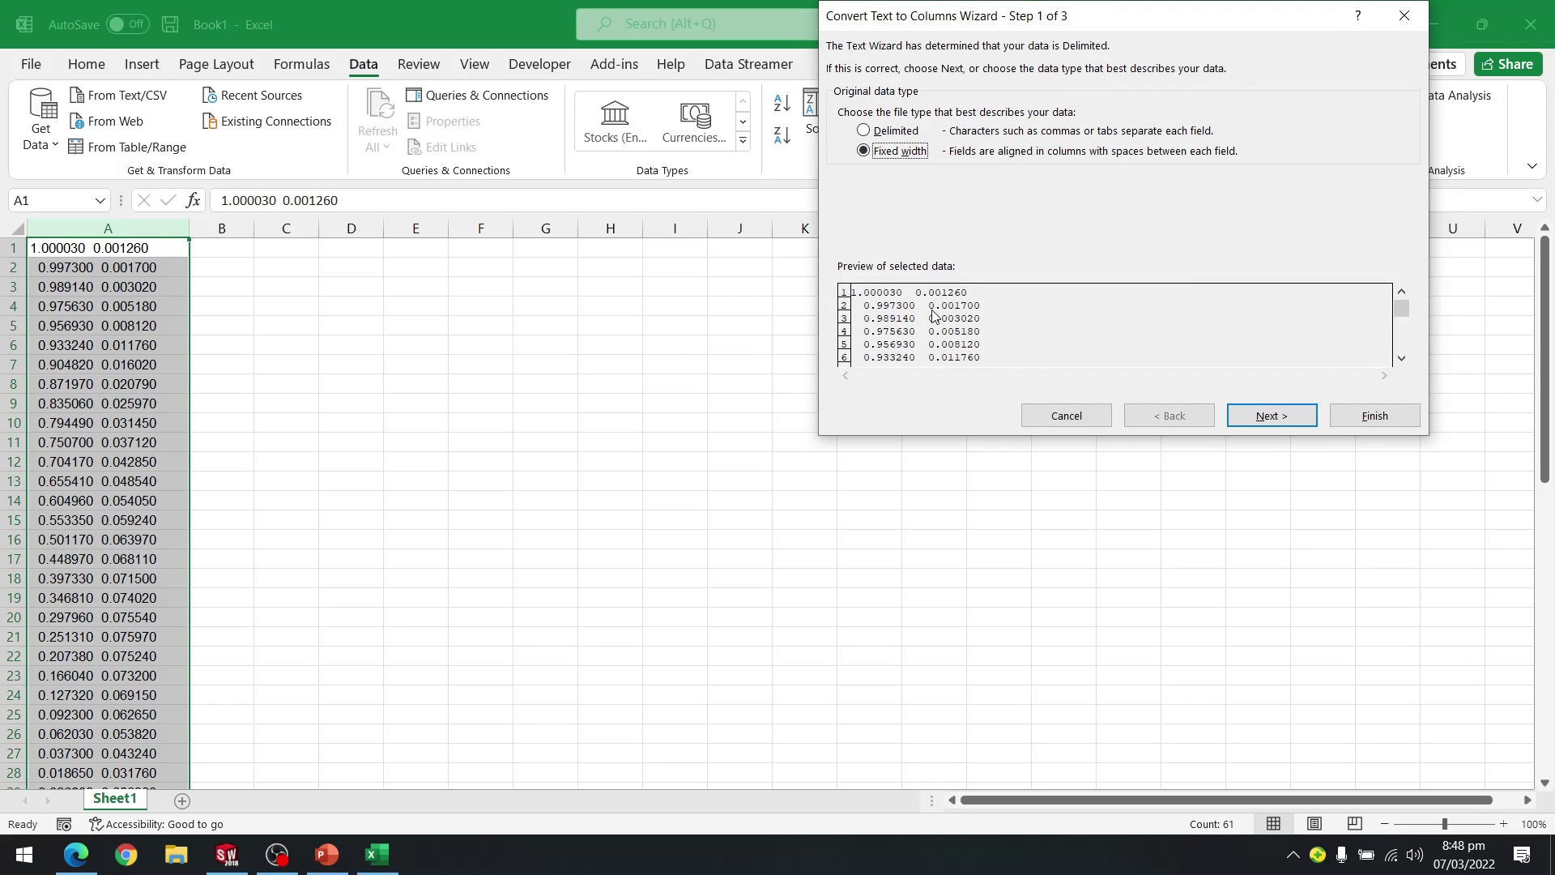
click(886, 134)
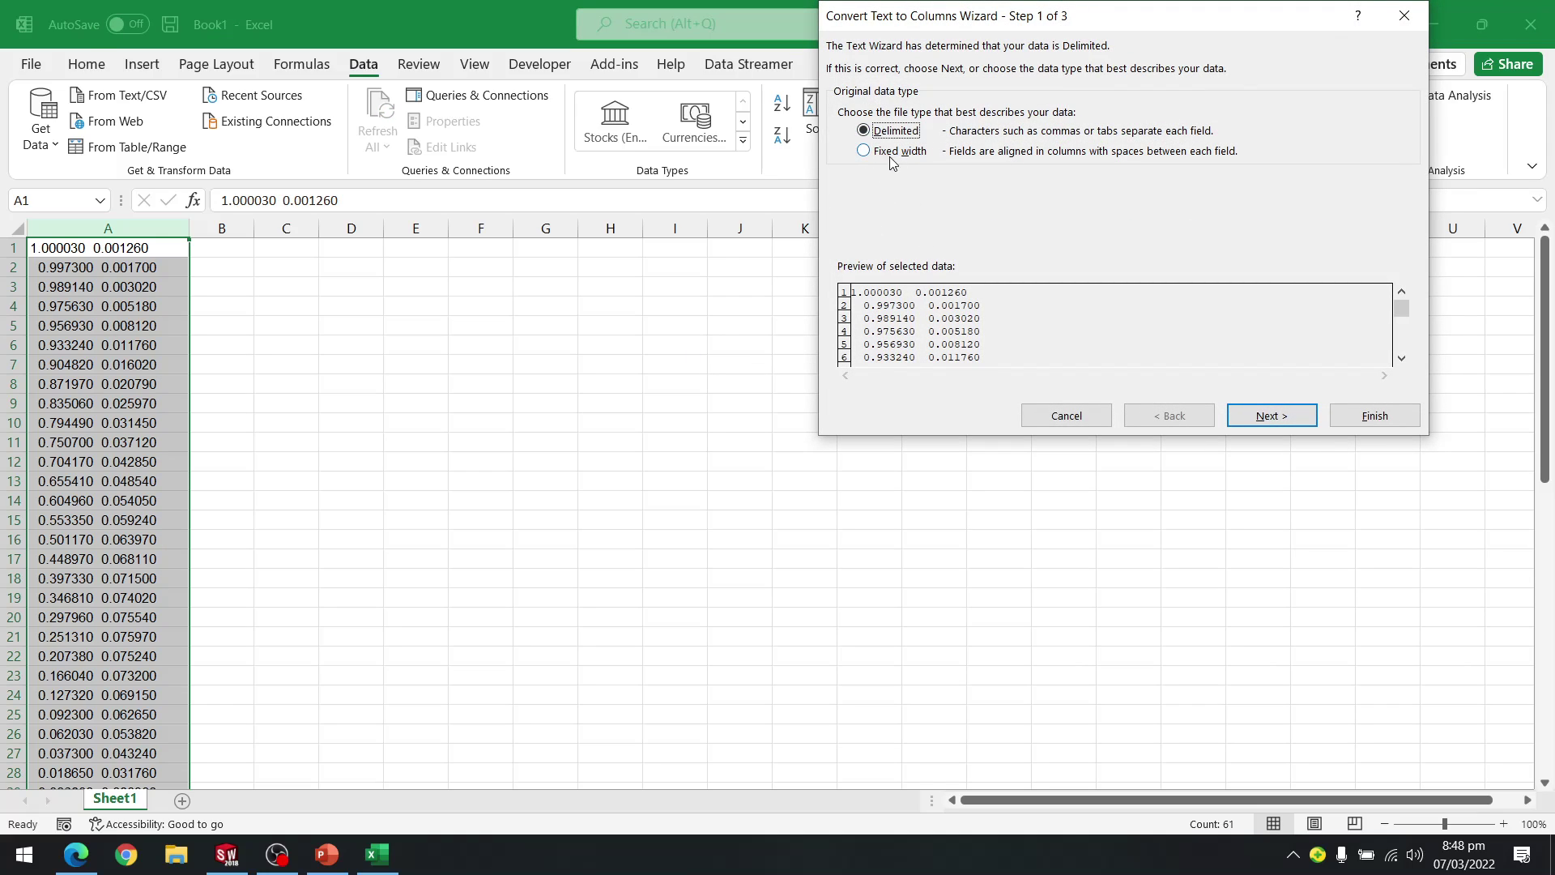
click(1265, 419)
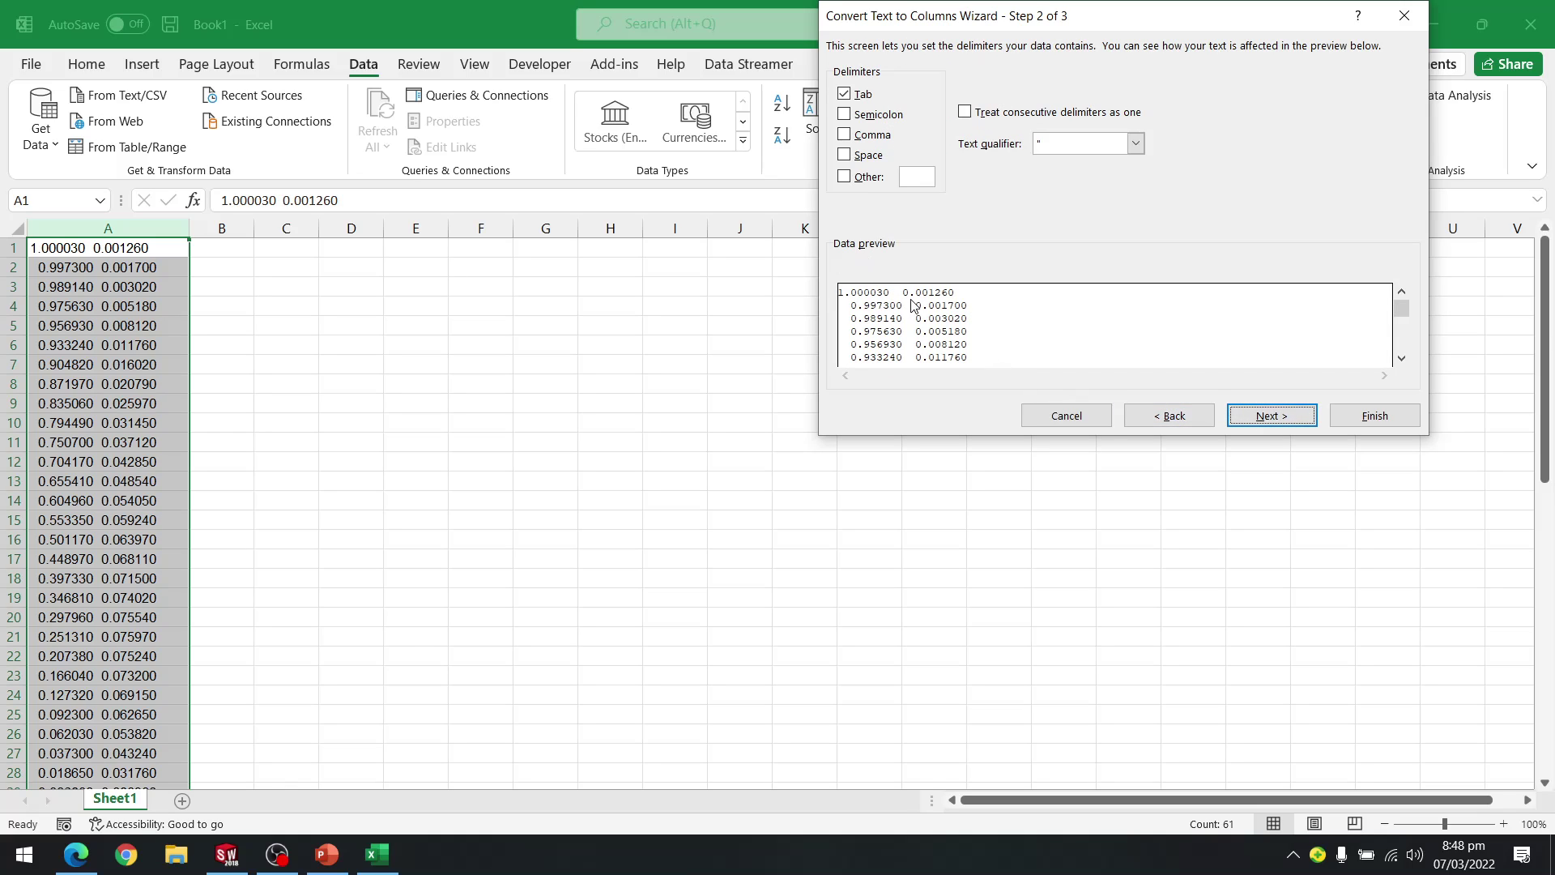
click(1272, 415)
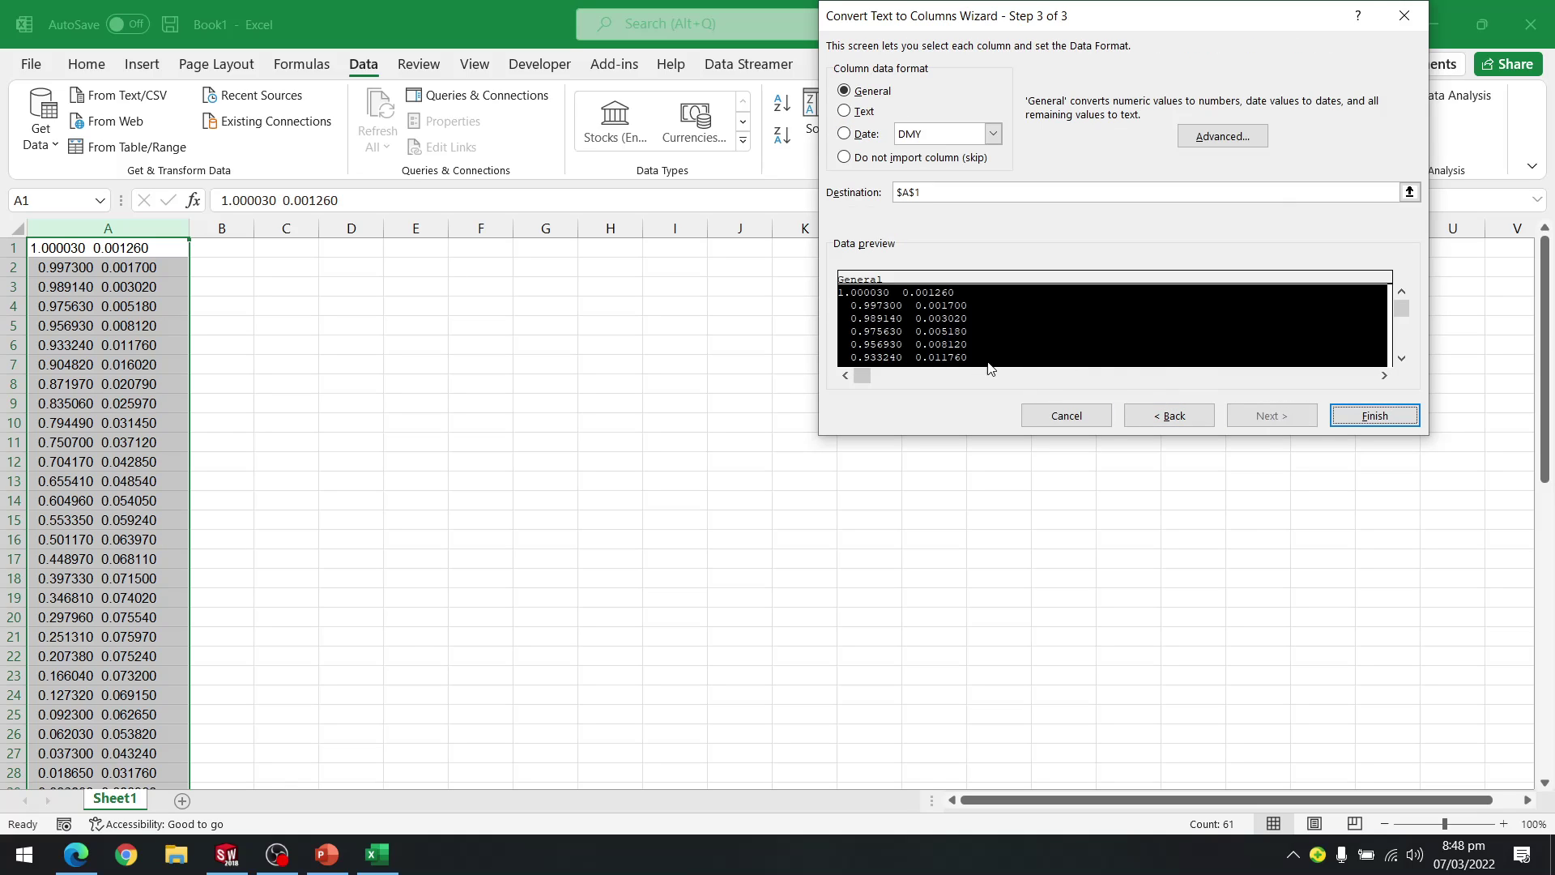
click(1375, 415)
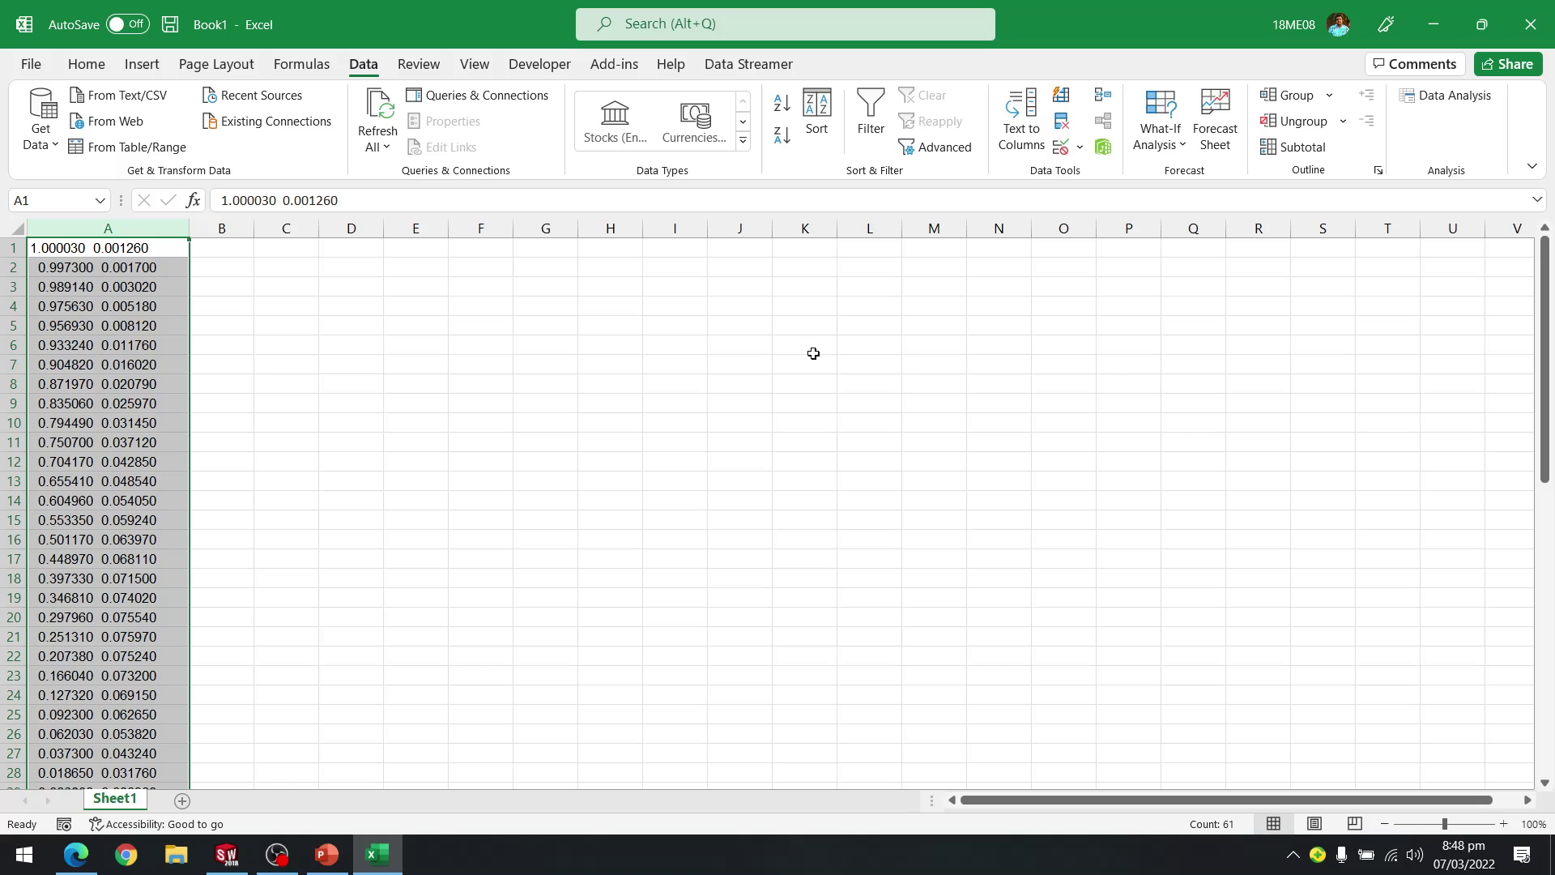
click(155, 264)
click(97, 245)
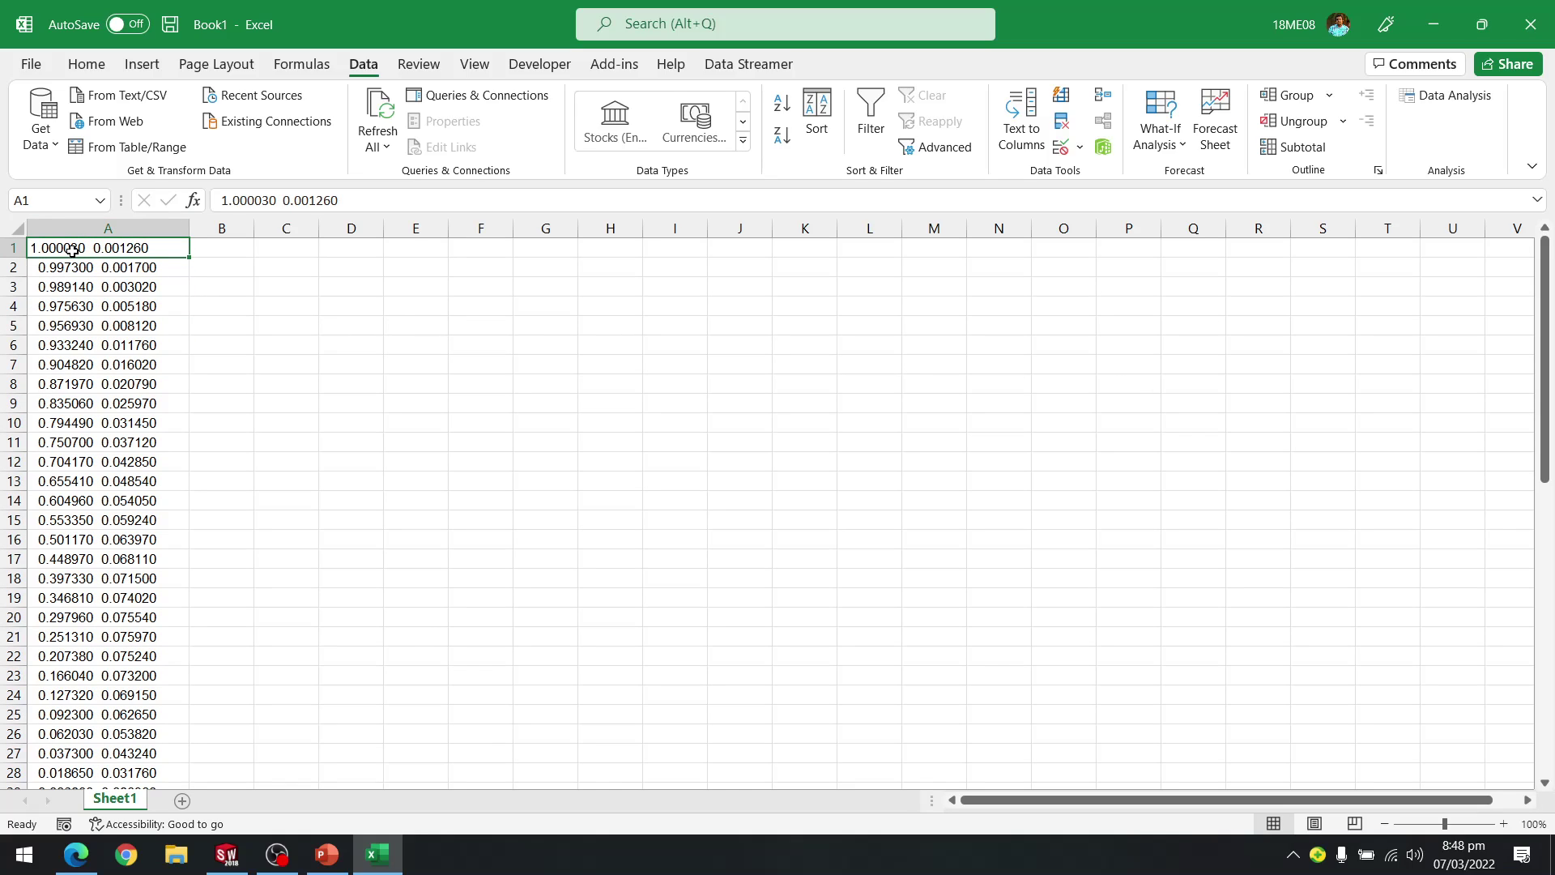
click(72, 306)
click(74, 247)
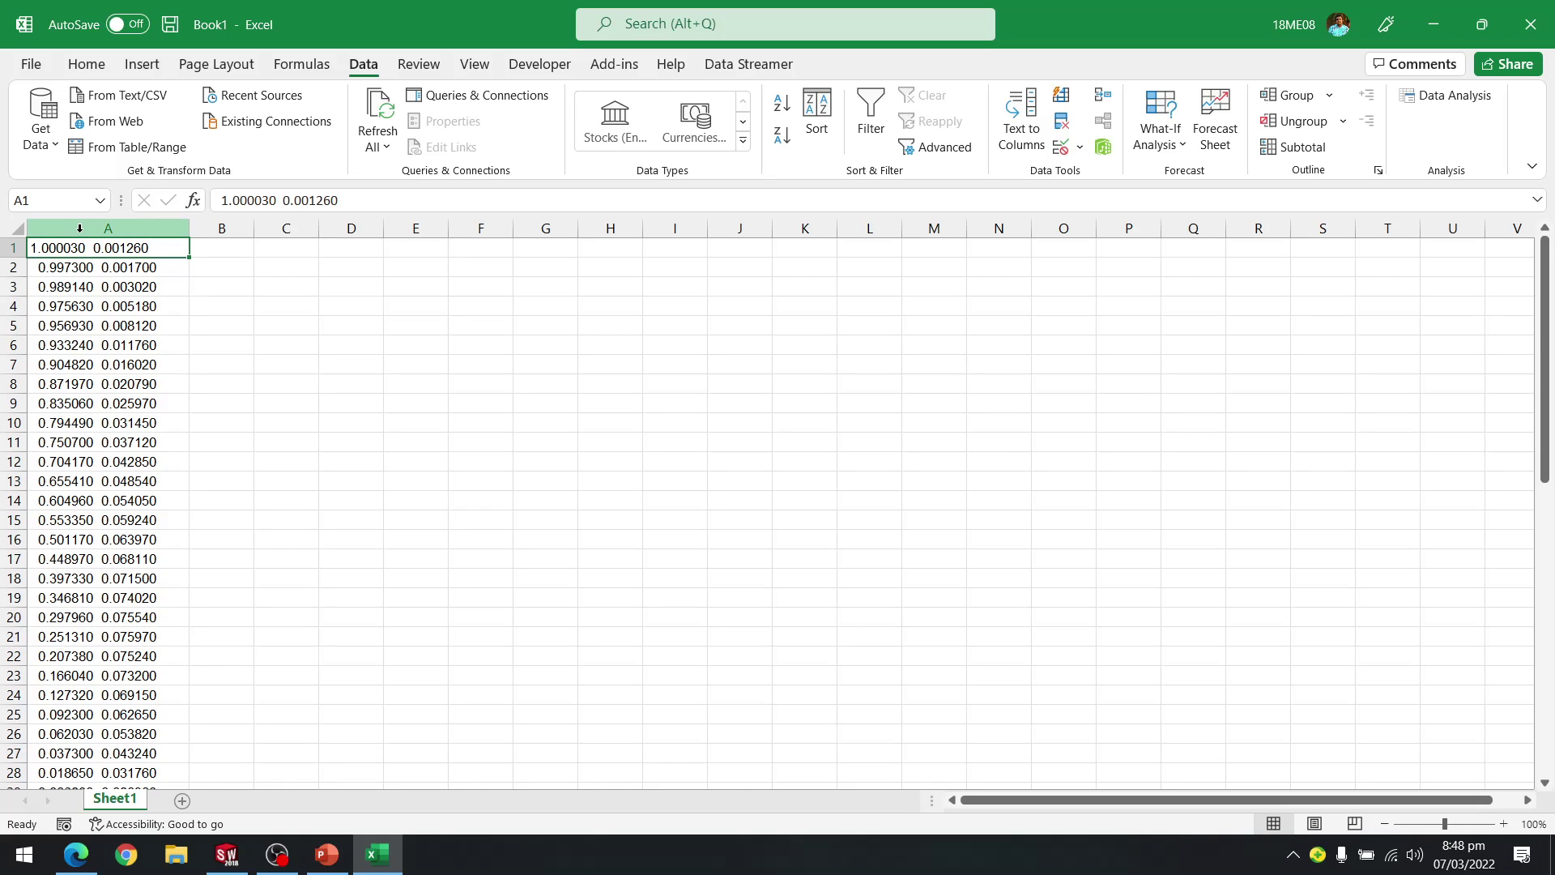
Split column A into separate X and Y columns with Text to Columns, using the Fixed width type and General format
click(79, 228)
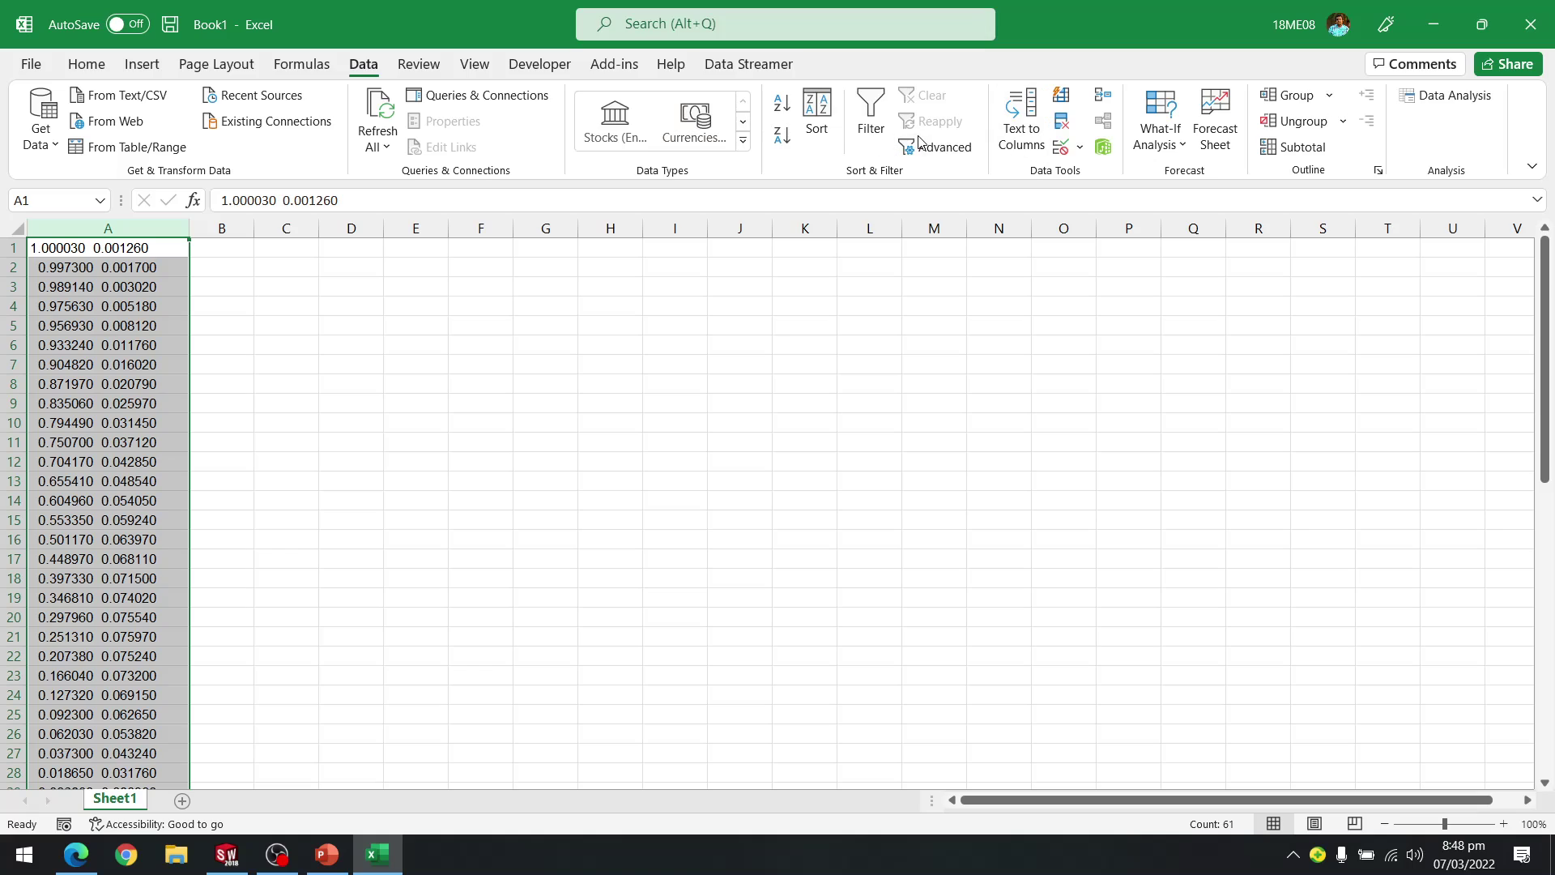
click(1012, 132)
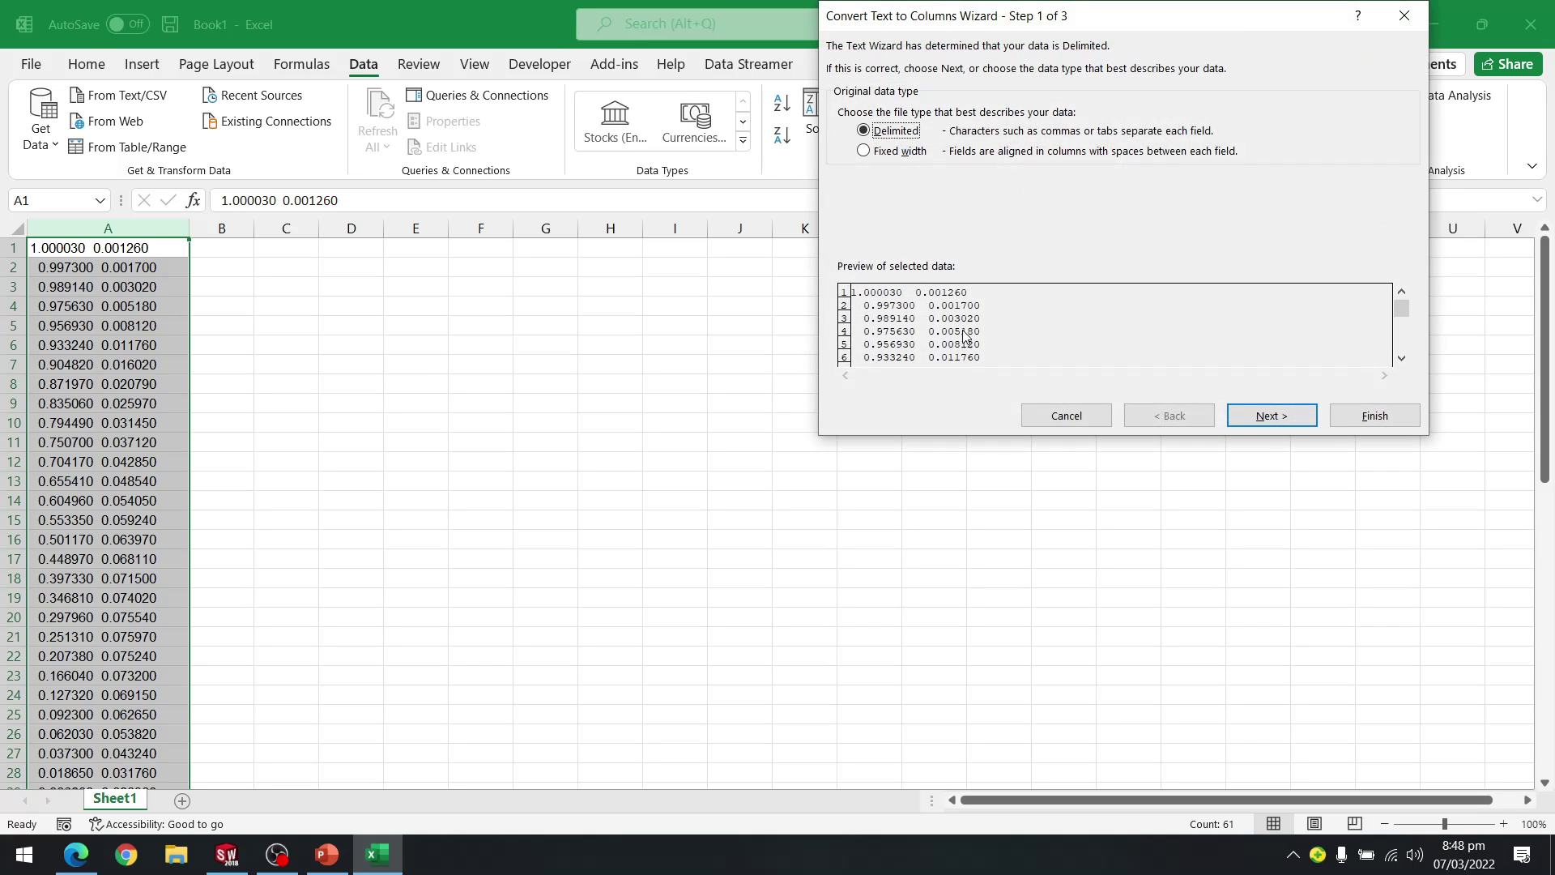
click(913, 159)
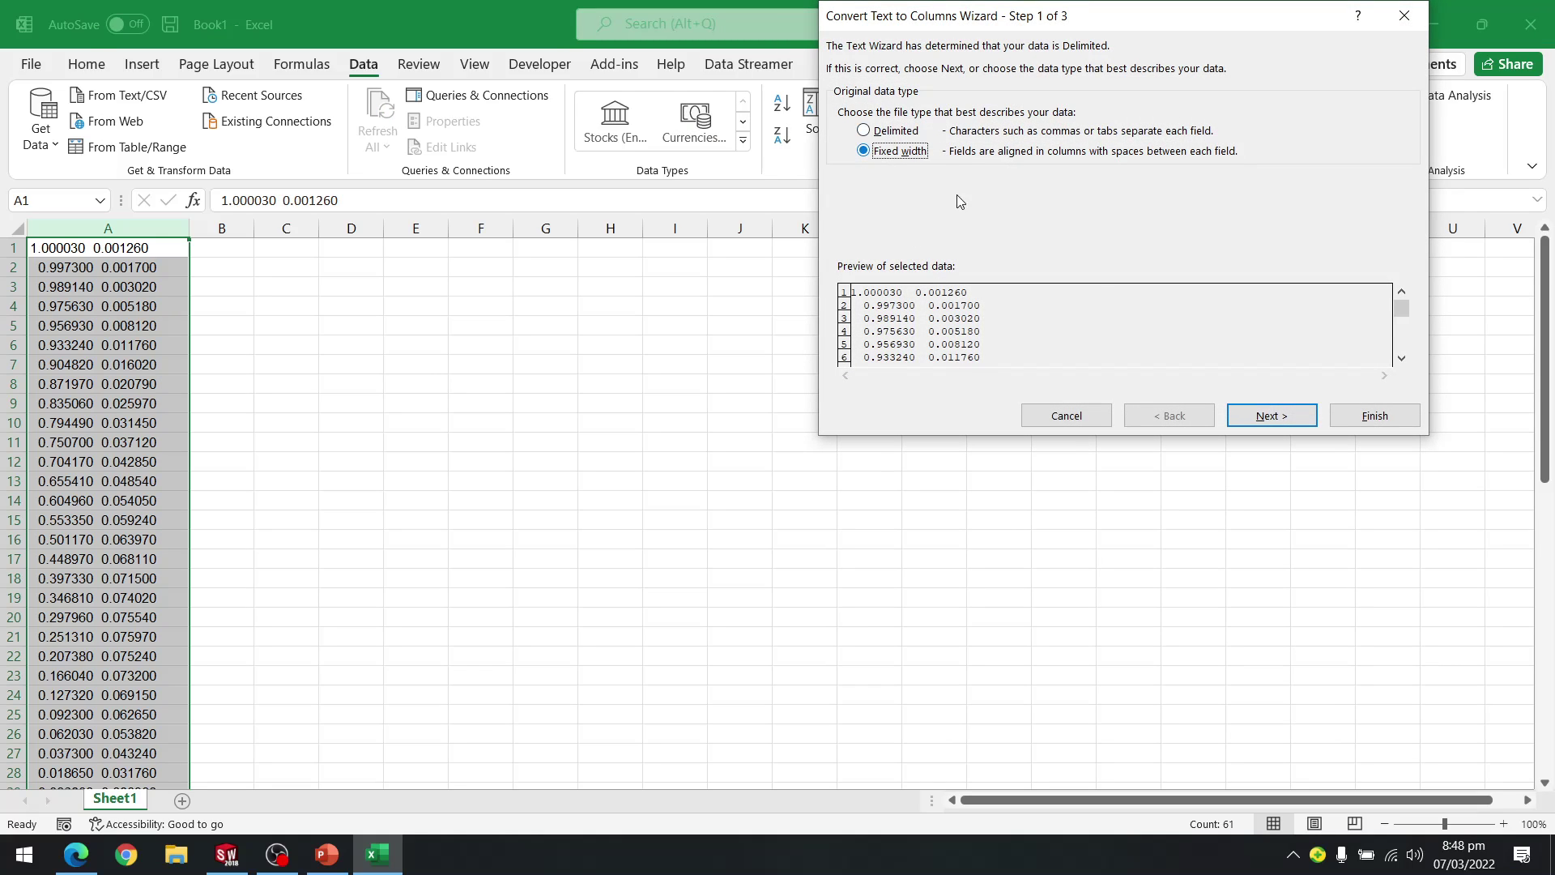
click(1268, 413)
click(1267, 415)
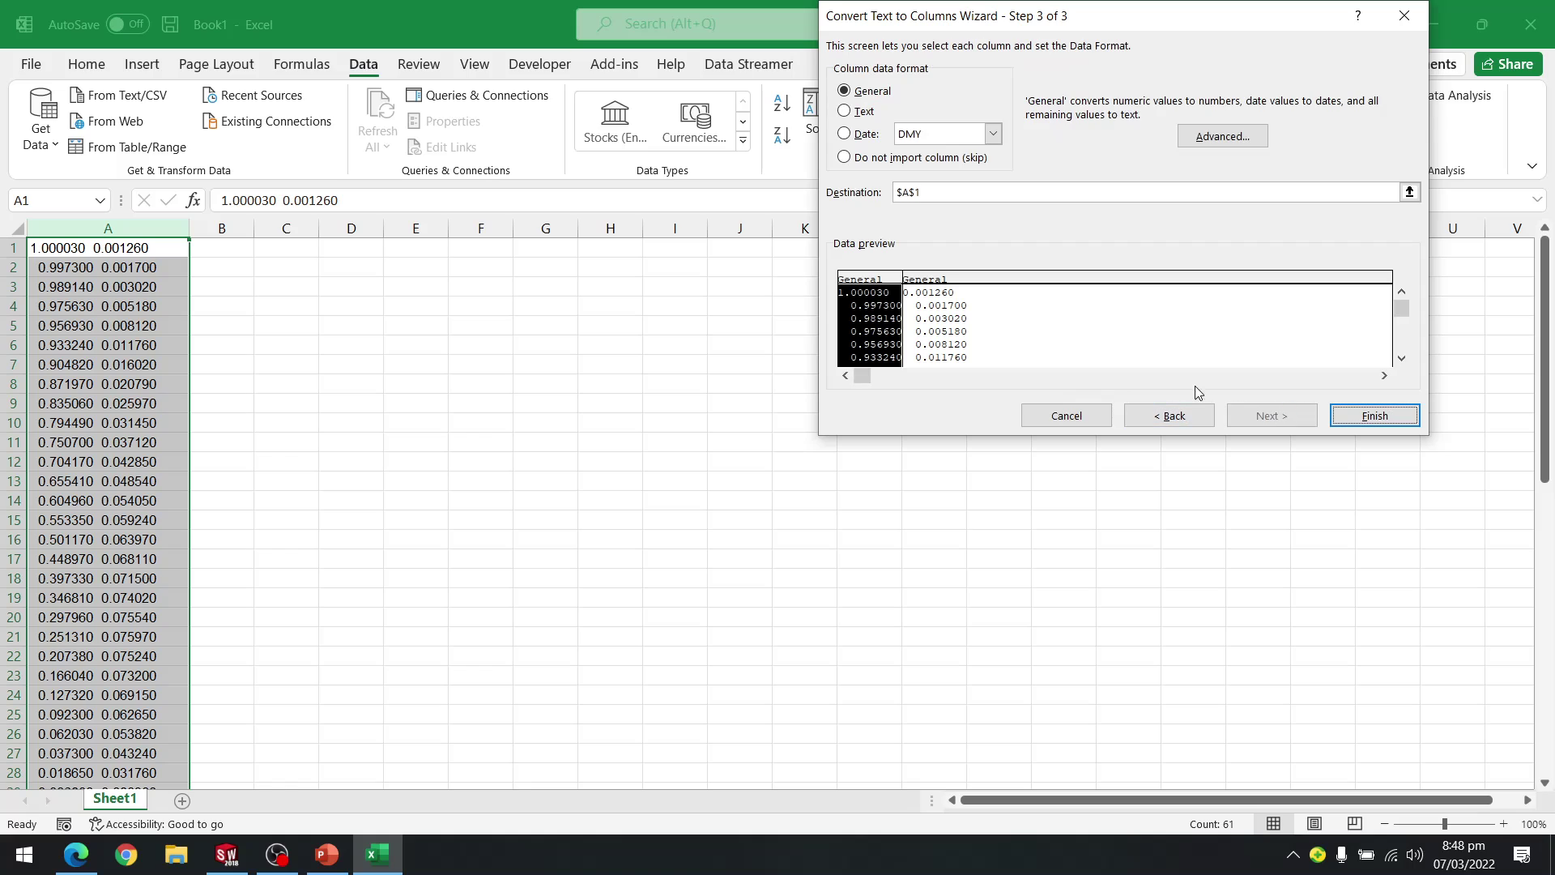
click(1338, 413)
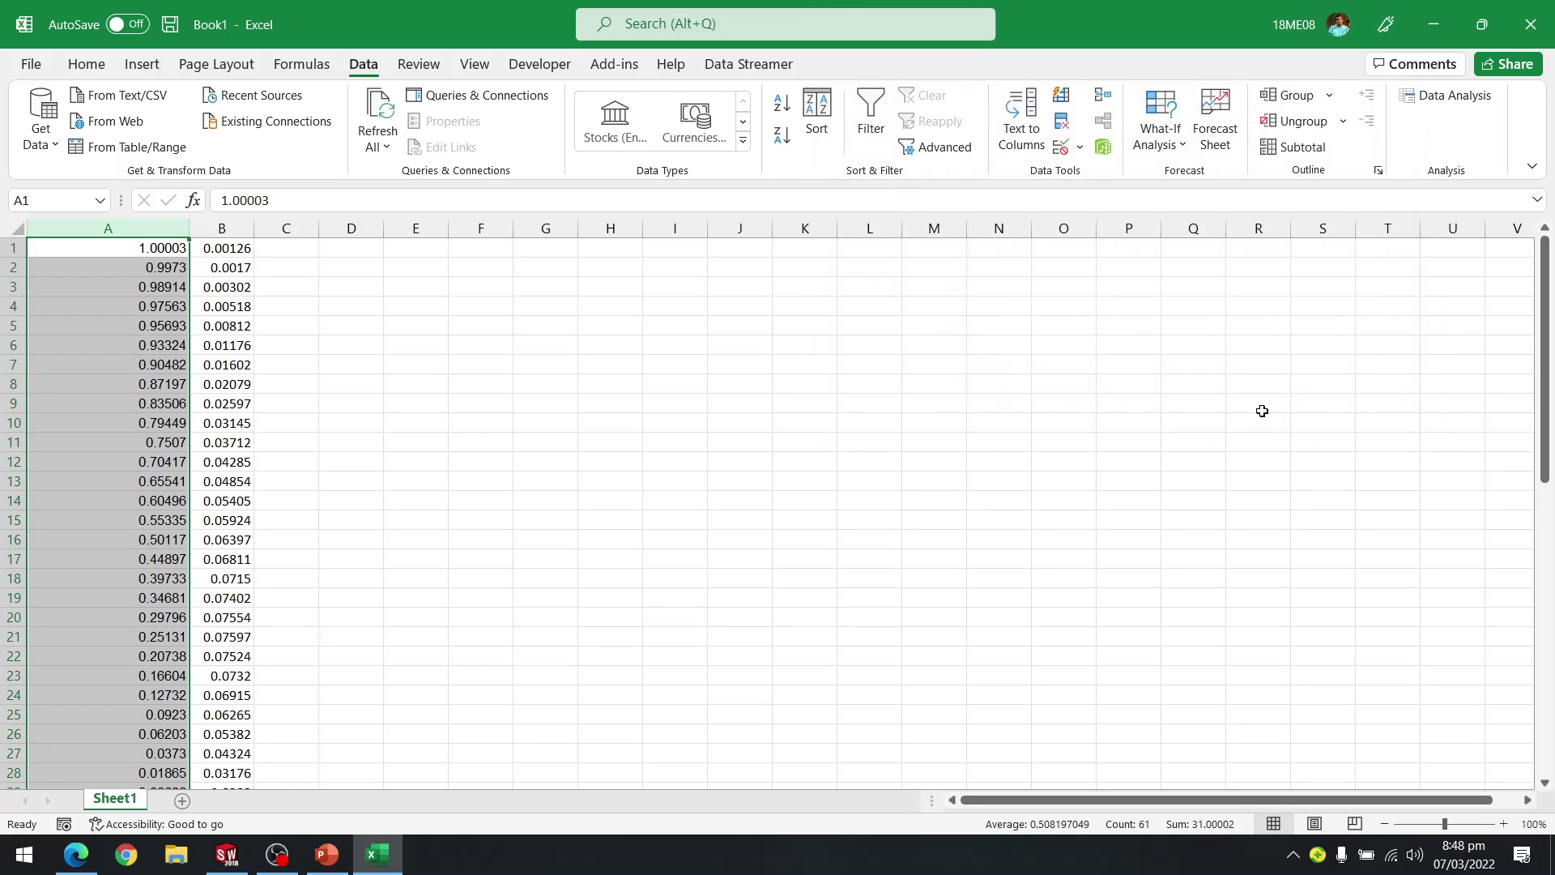
Check the split coordinates in columns A and B, and narrow column A to fit its values
click(239, 308)
click(213, 251)
click(166, 268)
click(215, 288)
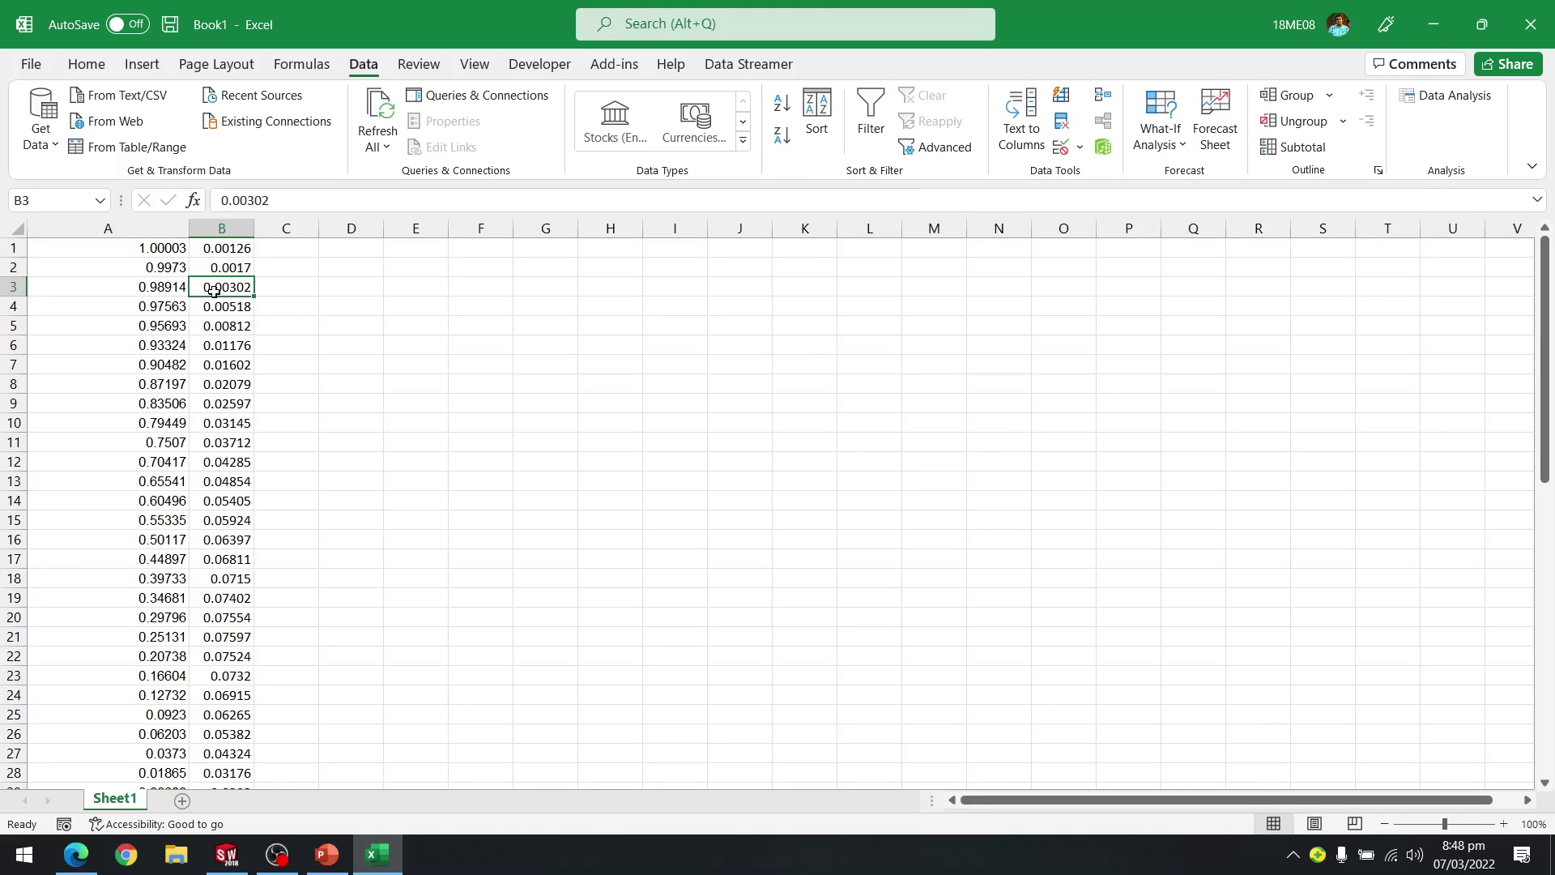
click(298, 252)
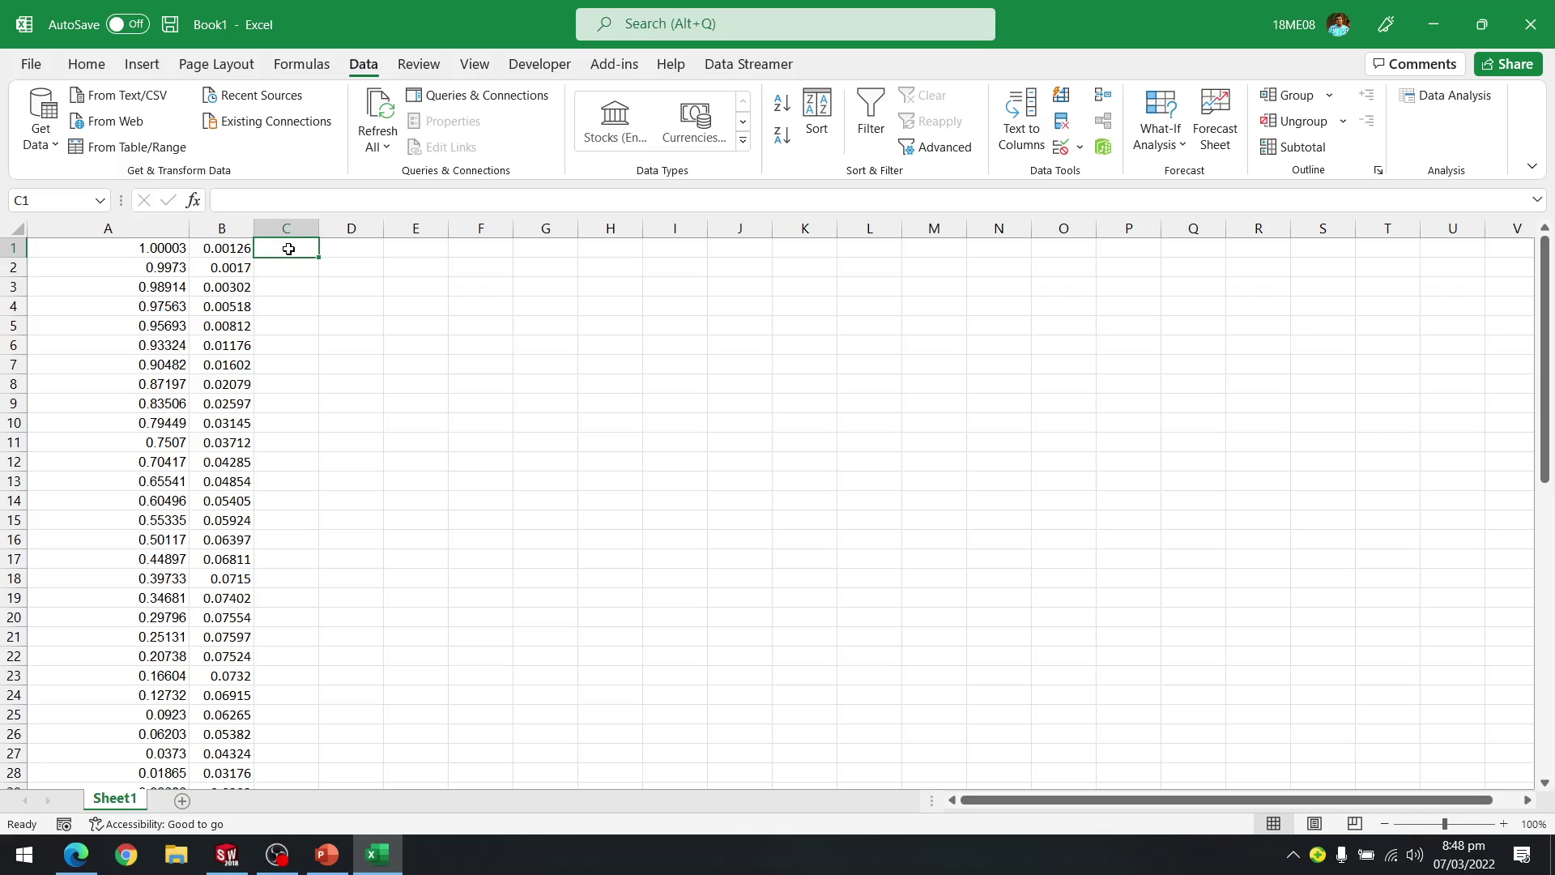
click(145, 246)
click(220, 248)
drag(189, 229, 116, 230)
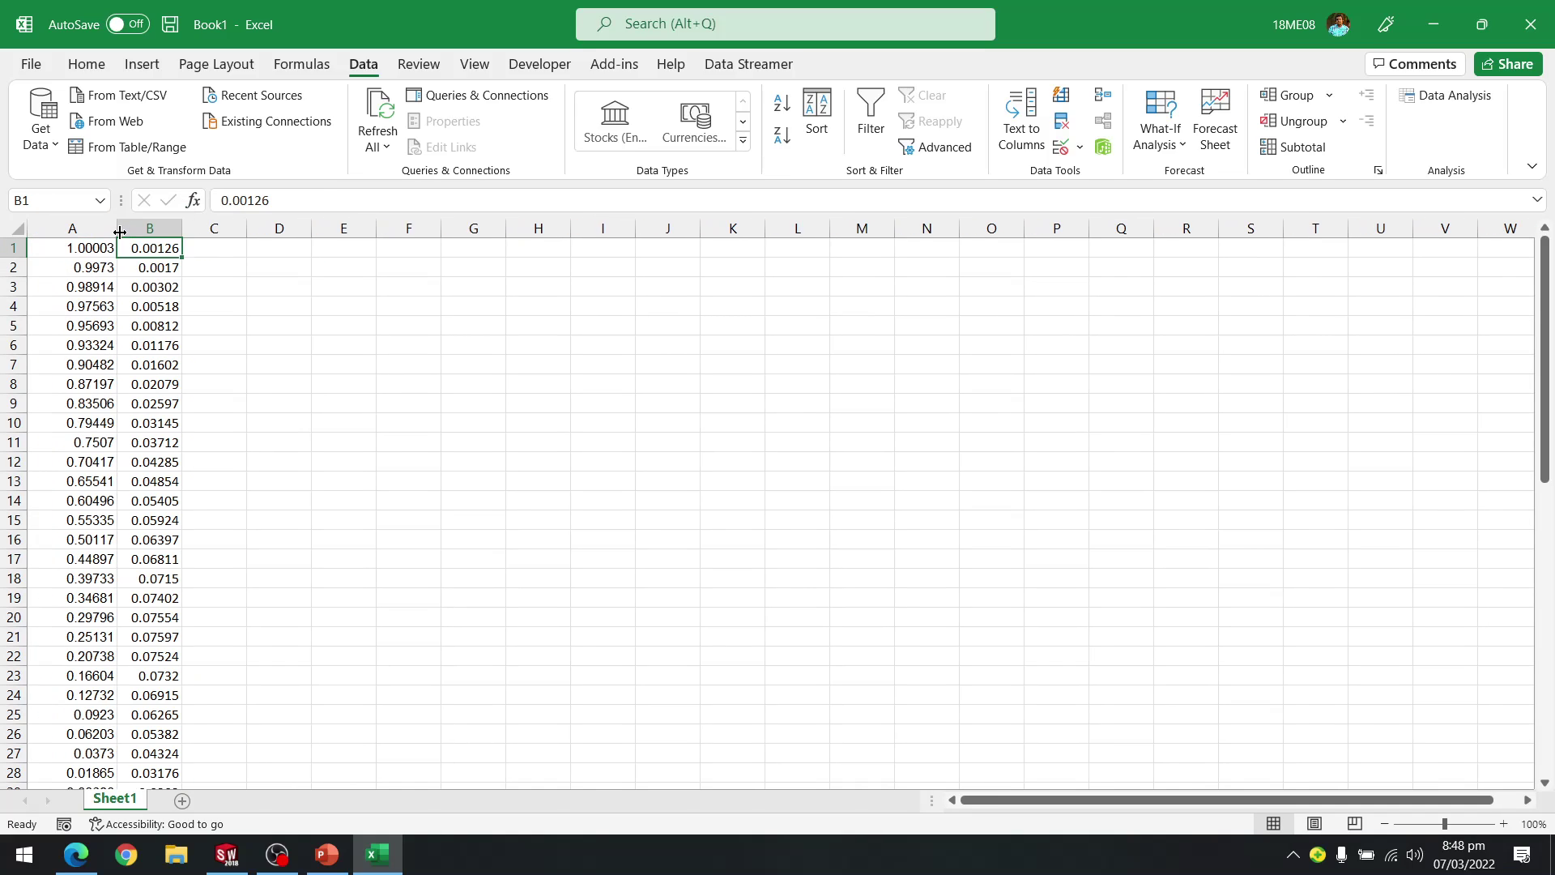
Add a Z coordinate of 0 in column C for every airfoil point, from C1 down to C61
click(215, 249)
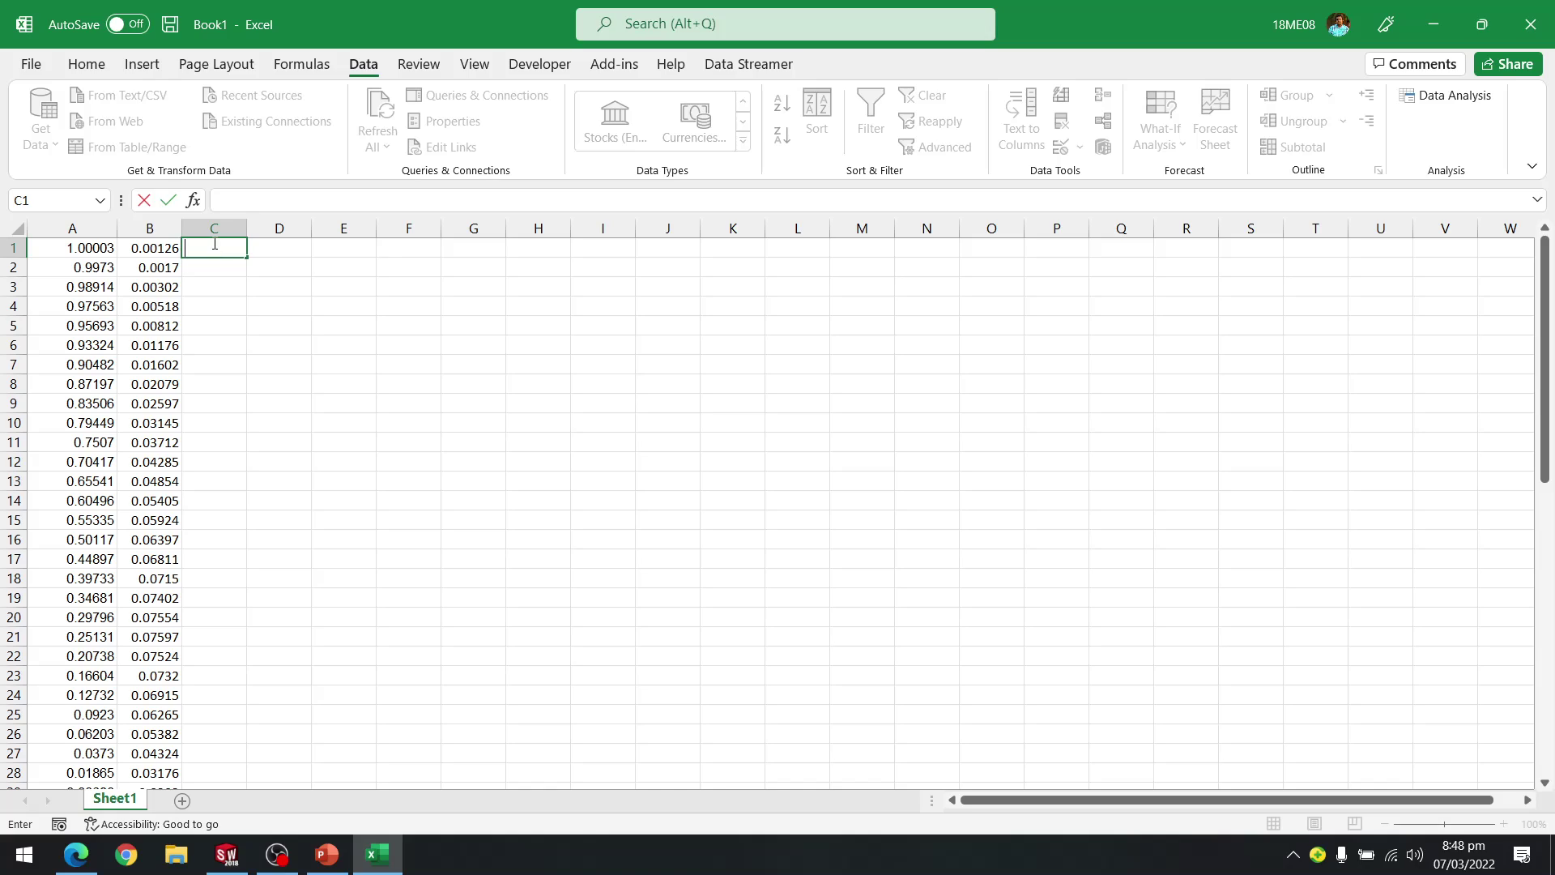
click(228, 273)
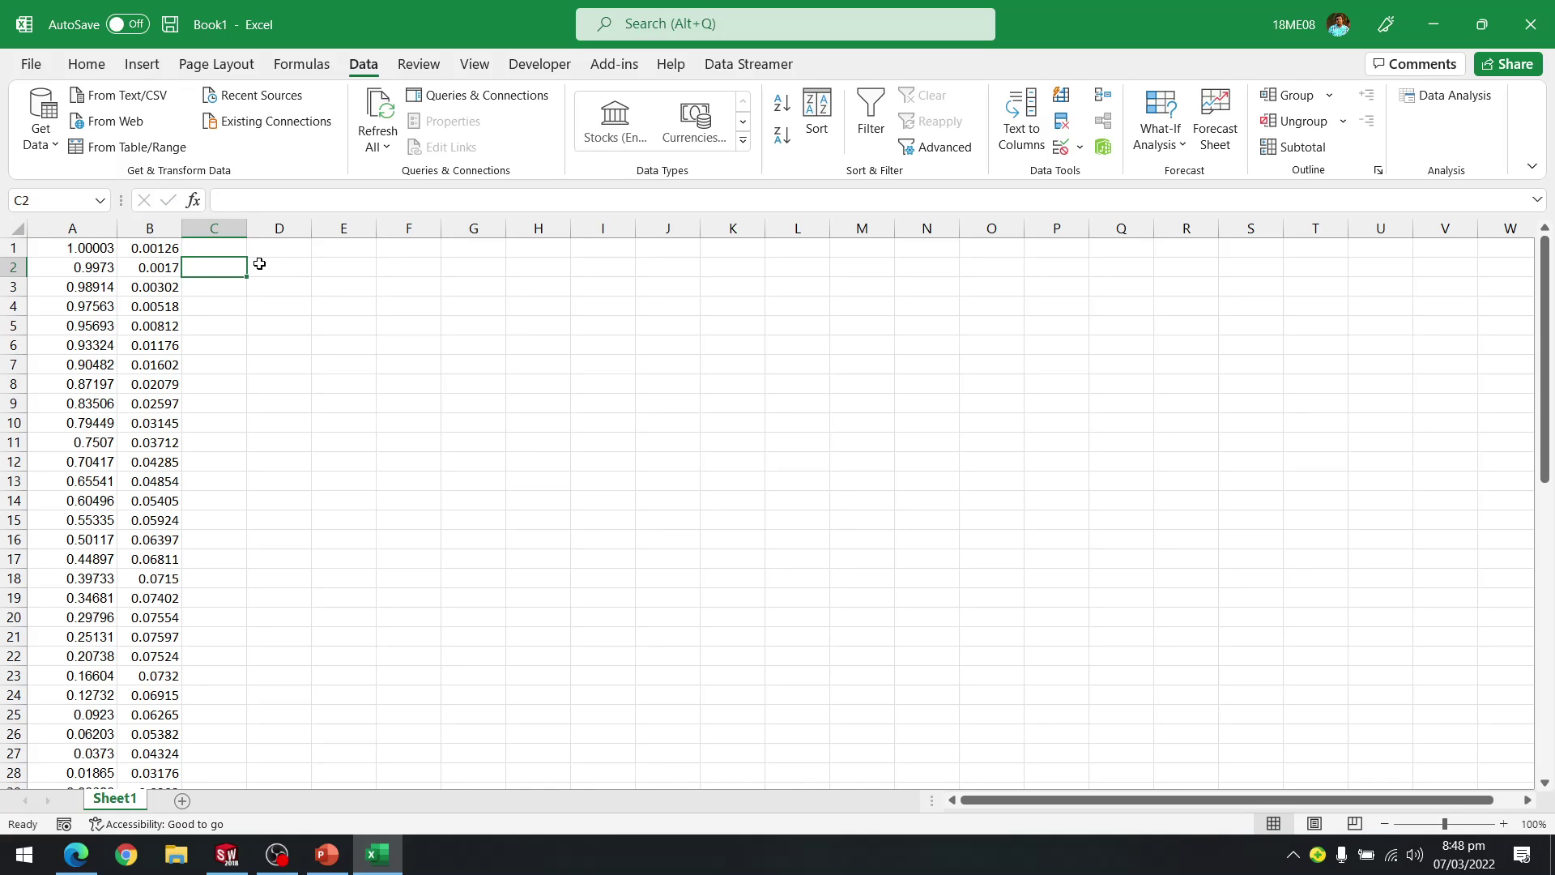
click(194, 249)
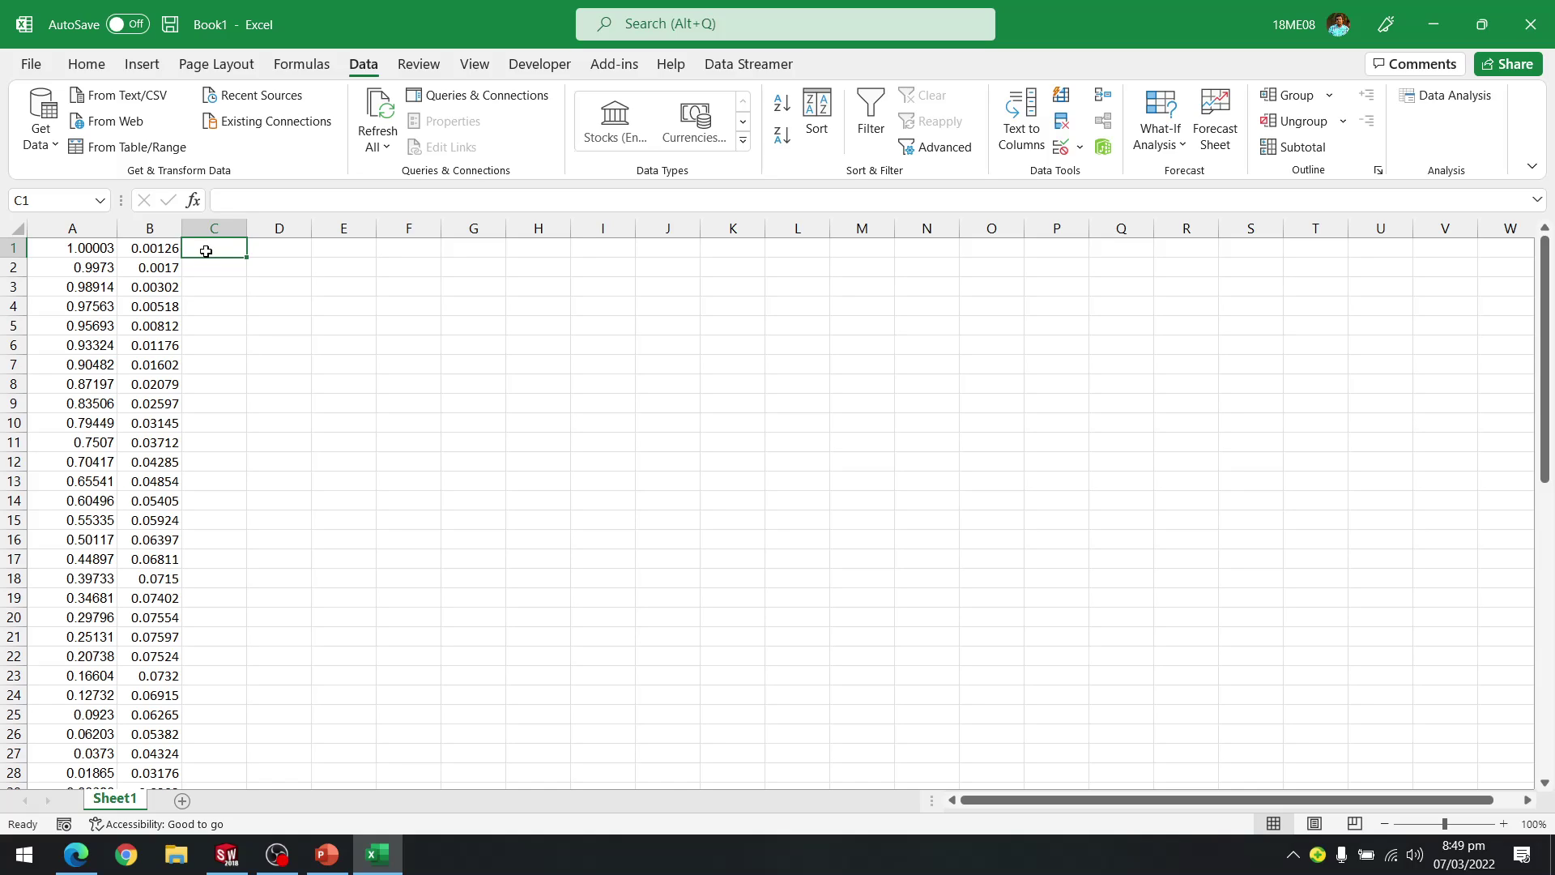
text(0)
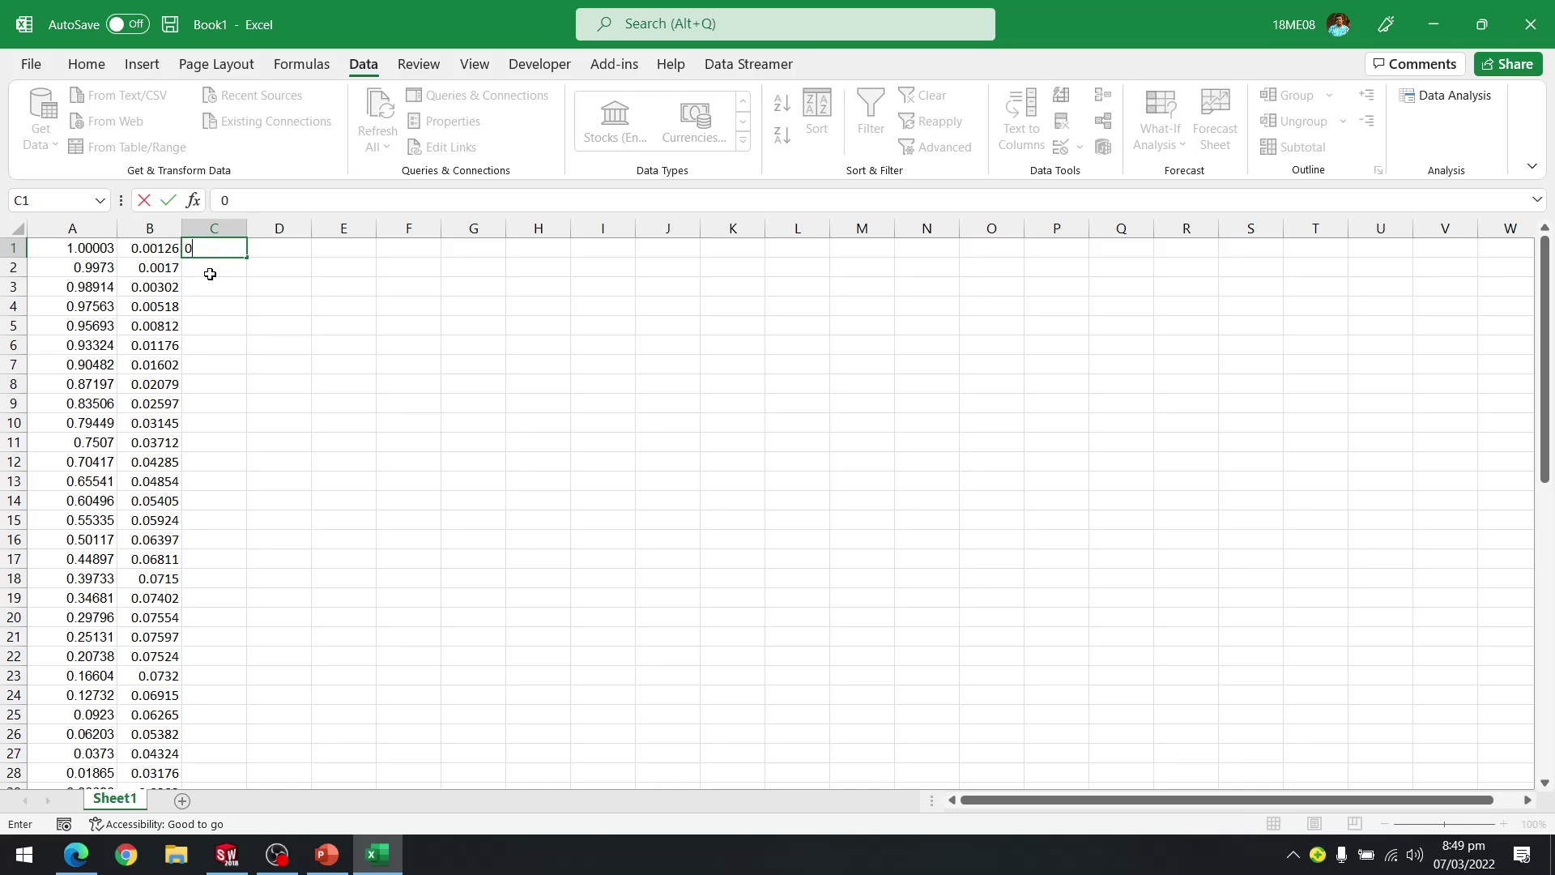
key(Return)
click(212, 251)
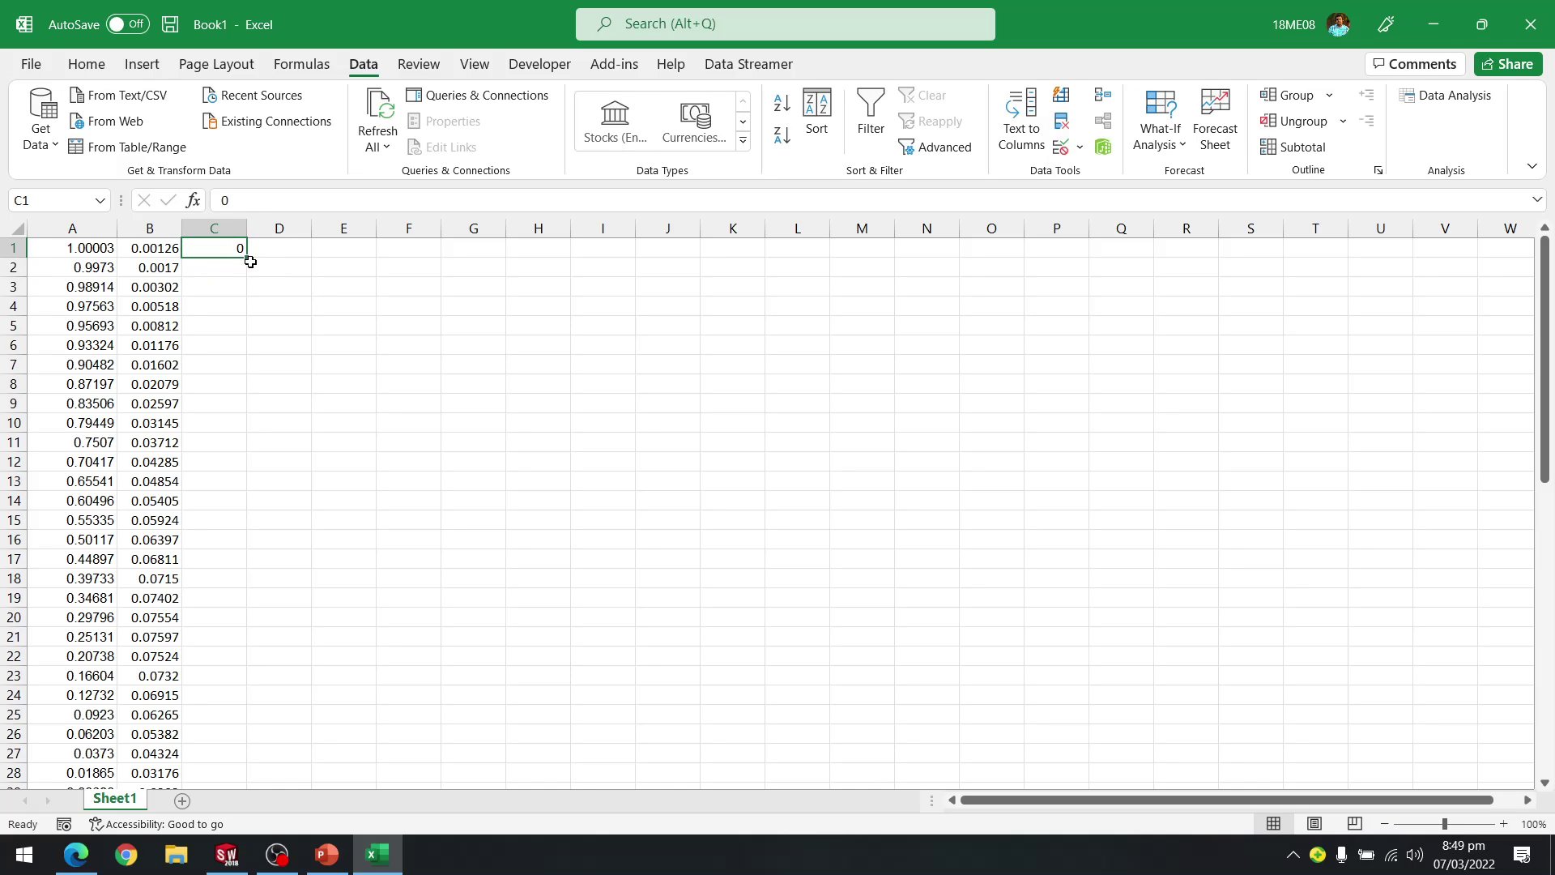
double_click(251, 262)
scroll(170, 340, down, 20)
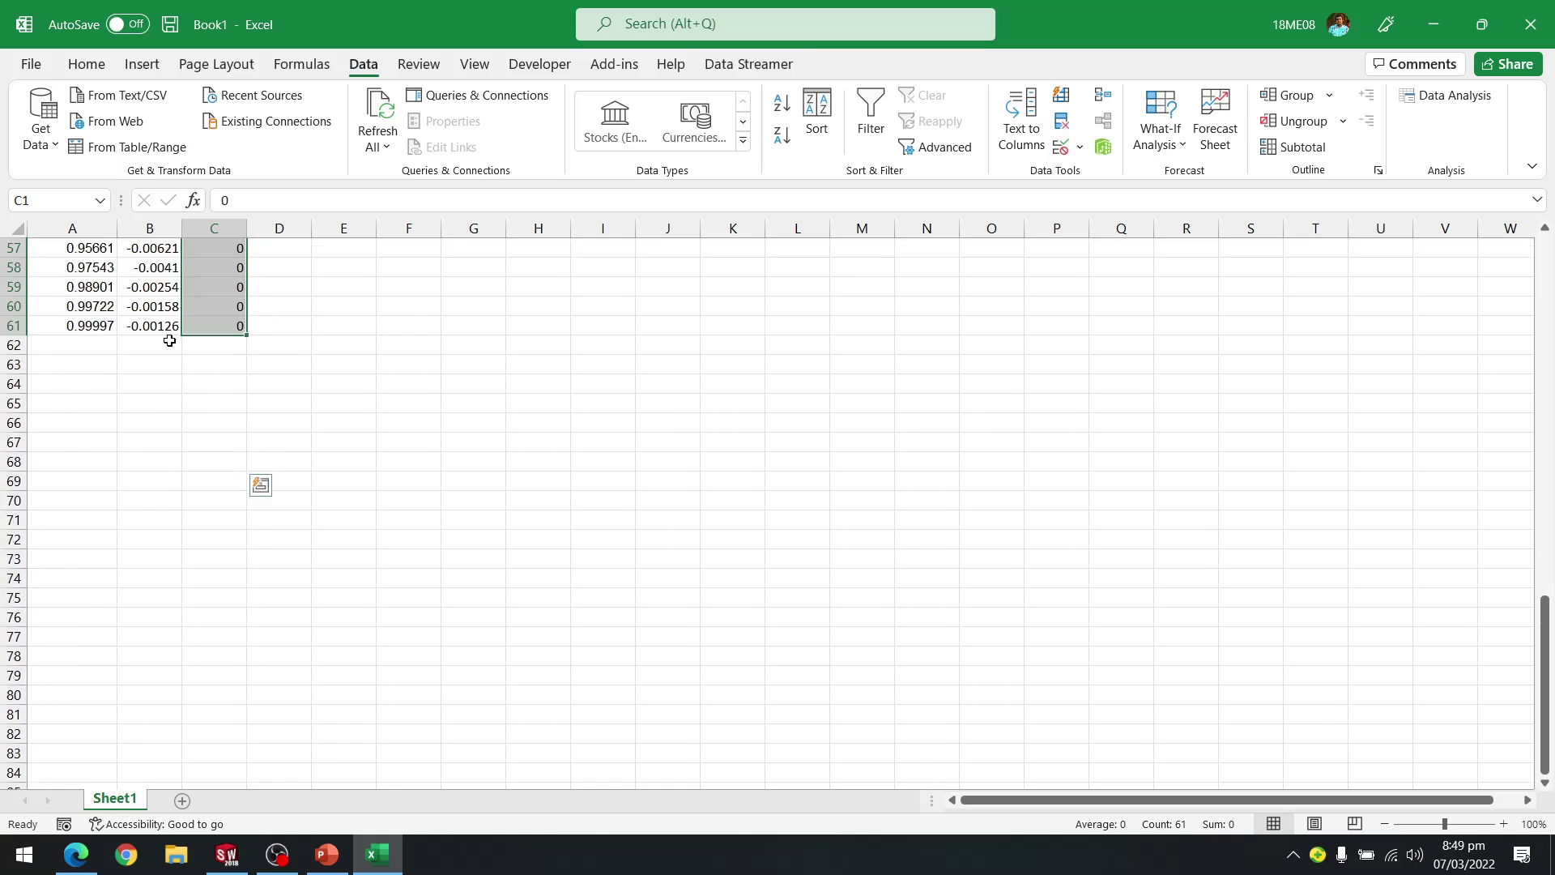
scroll(169, 340, up, 20)
click(277, 343)
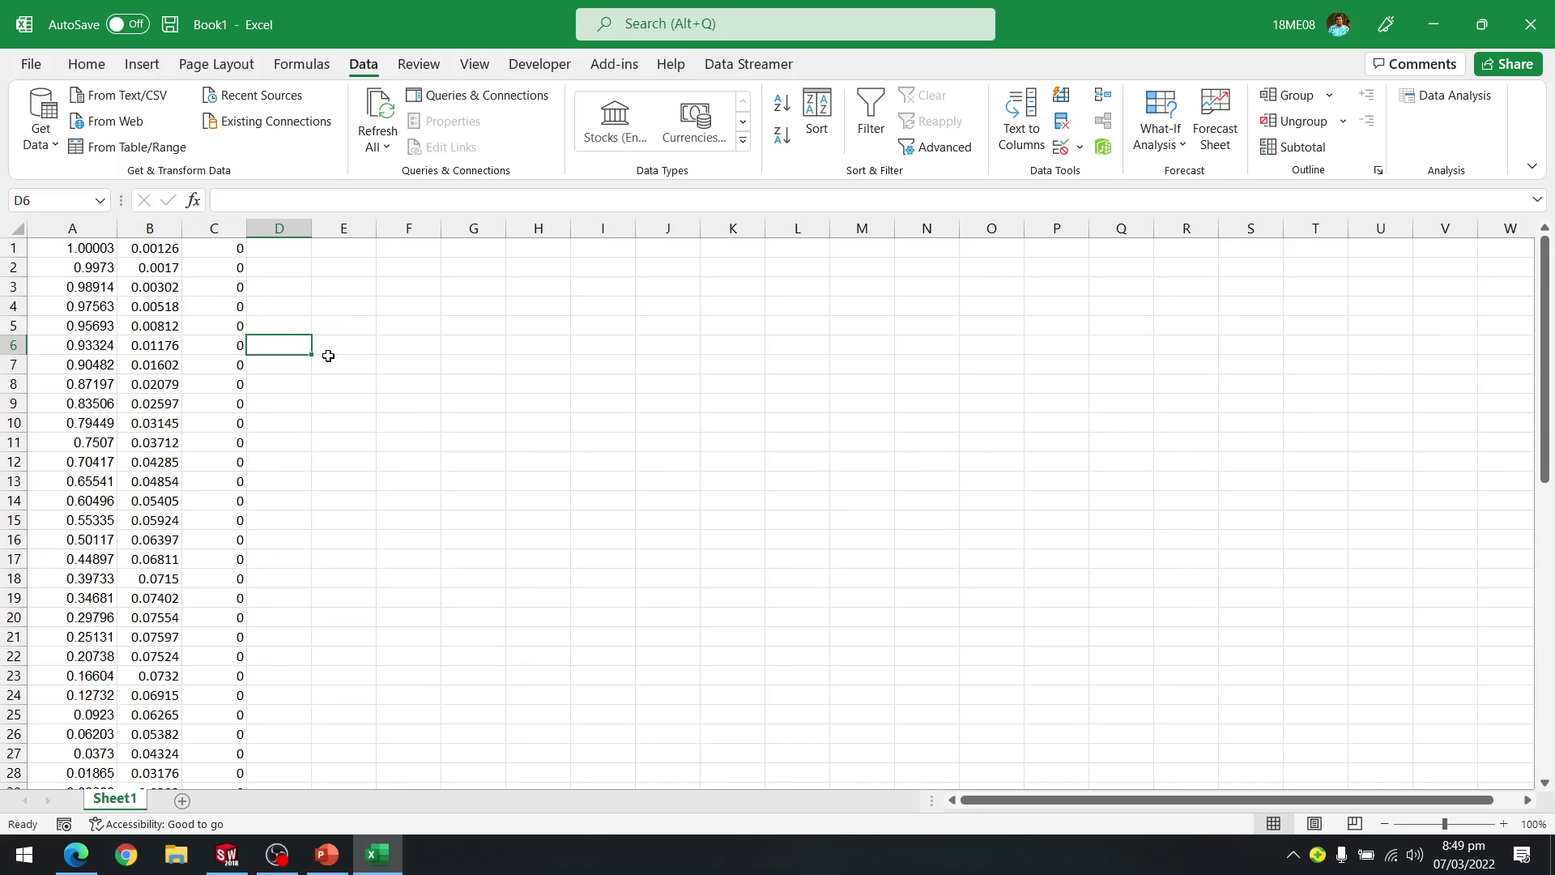
Start saving the workbook as a new file and create and open New folder (3) on the Desktop for it
click(31, 64)
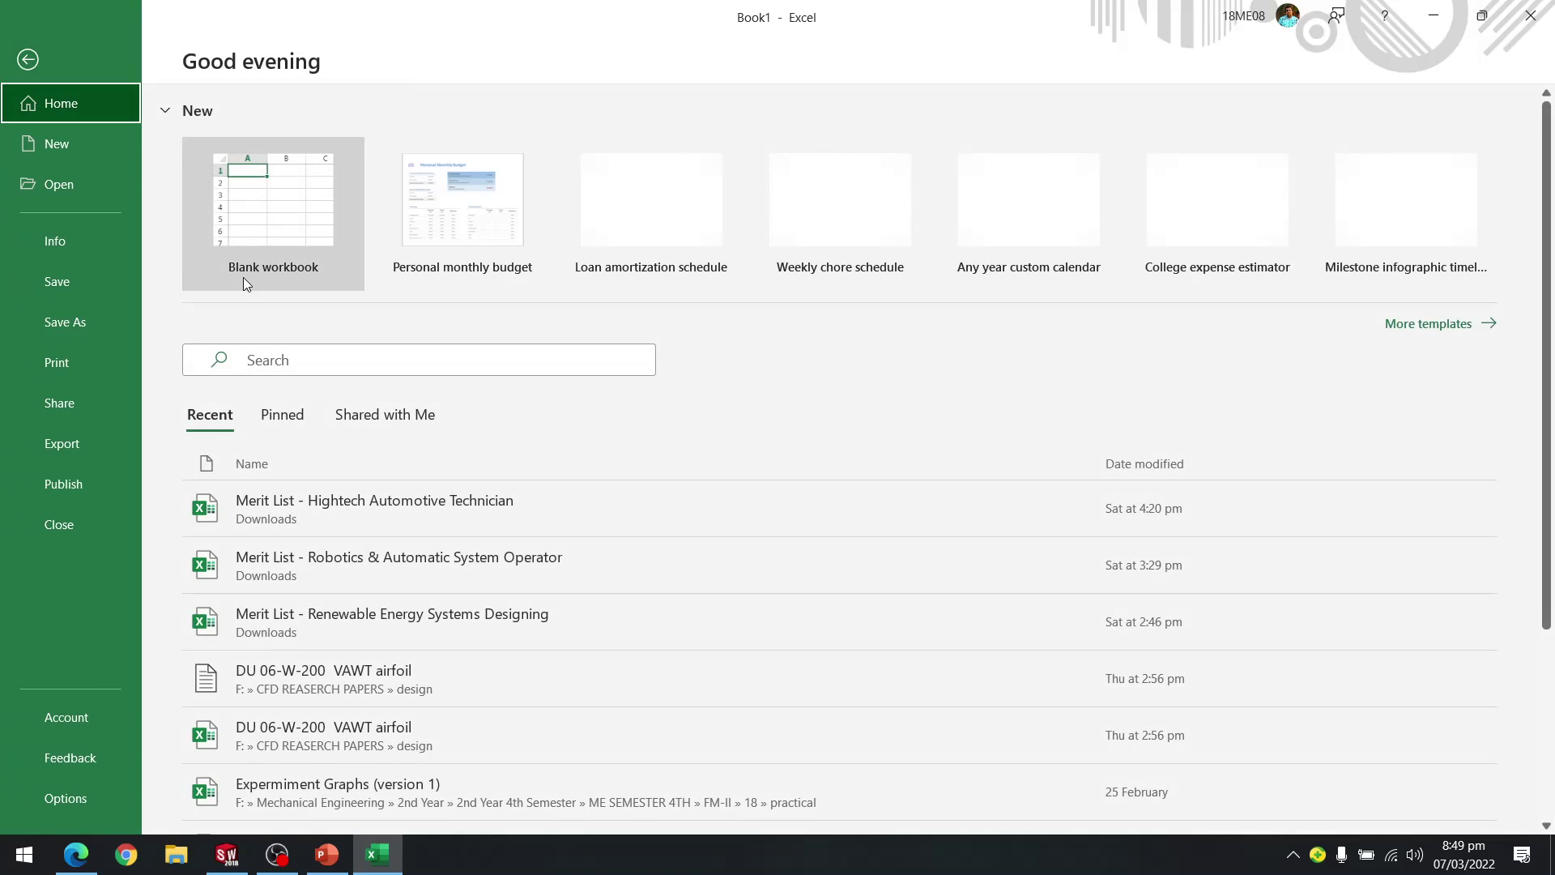
click(79, 323)
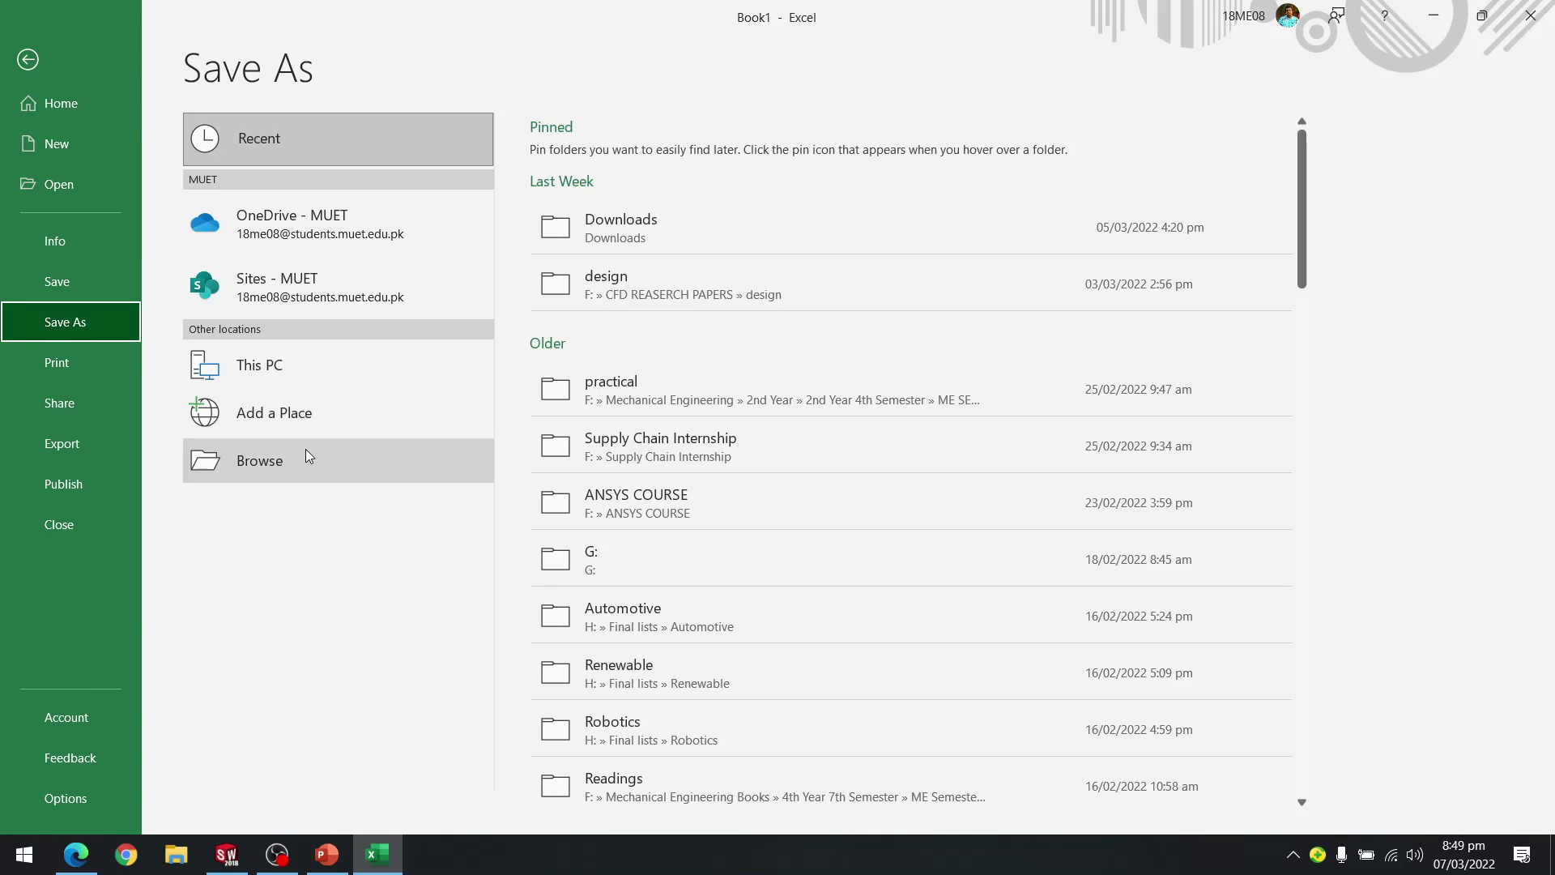
key(F12)
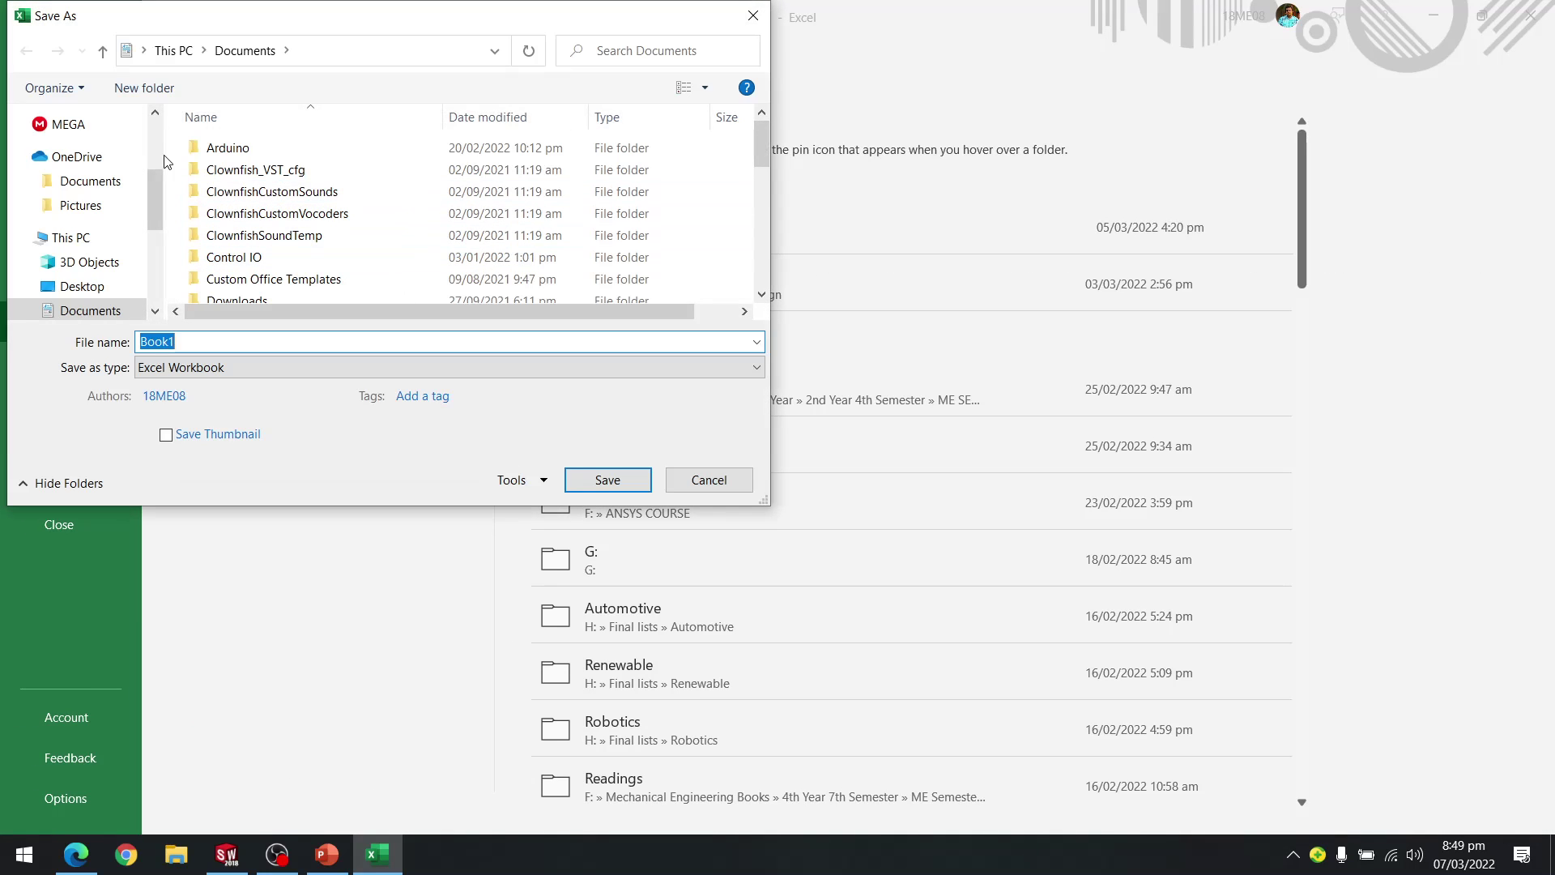
click(123, 288)
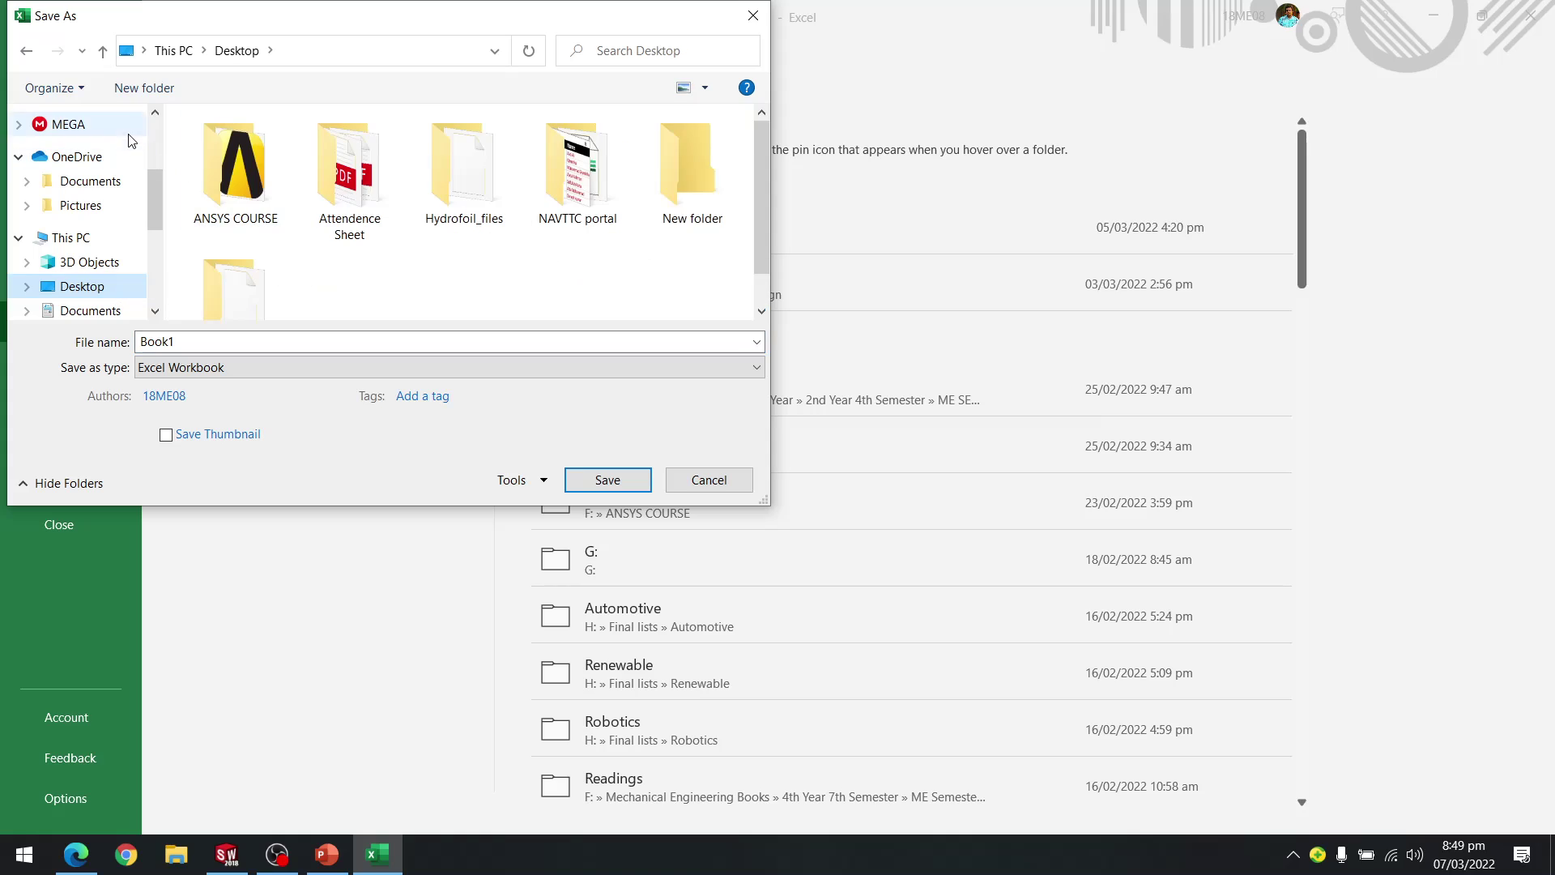
click(145, 89)
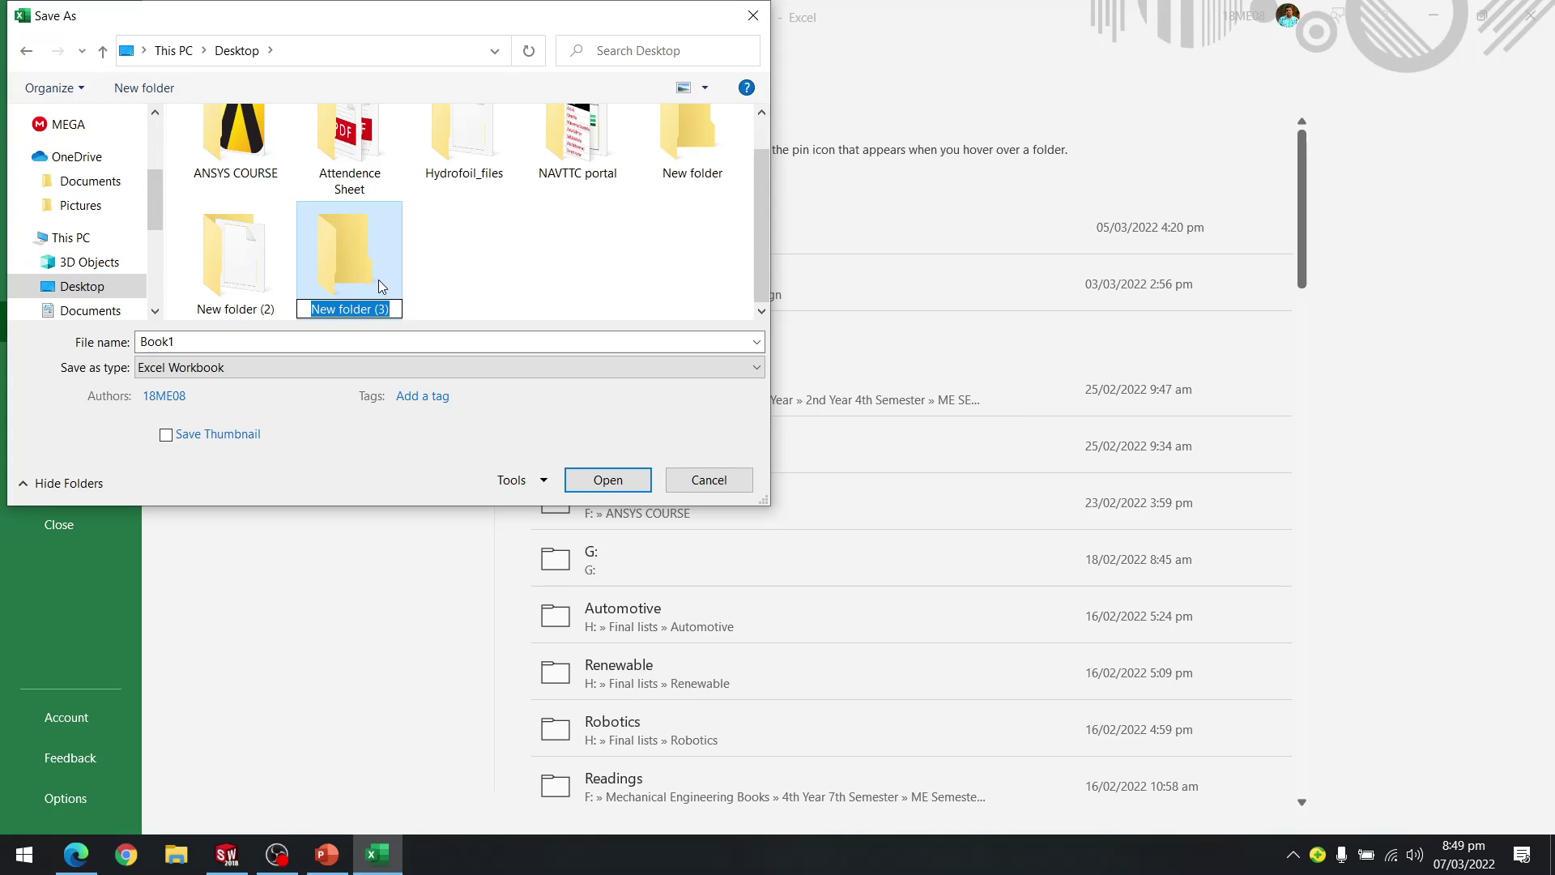
double_click(362, 259)
Save the coordinates as NACA AIRFOIL in Text (Tab delimited) format and close the workbook
click(270, 342)
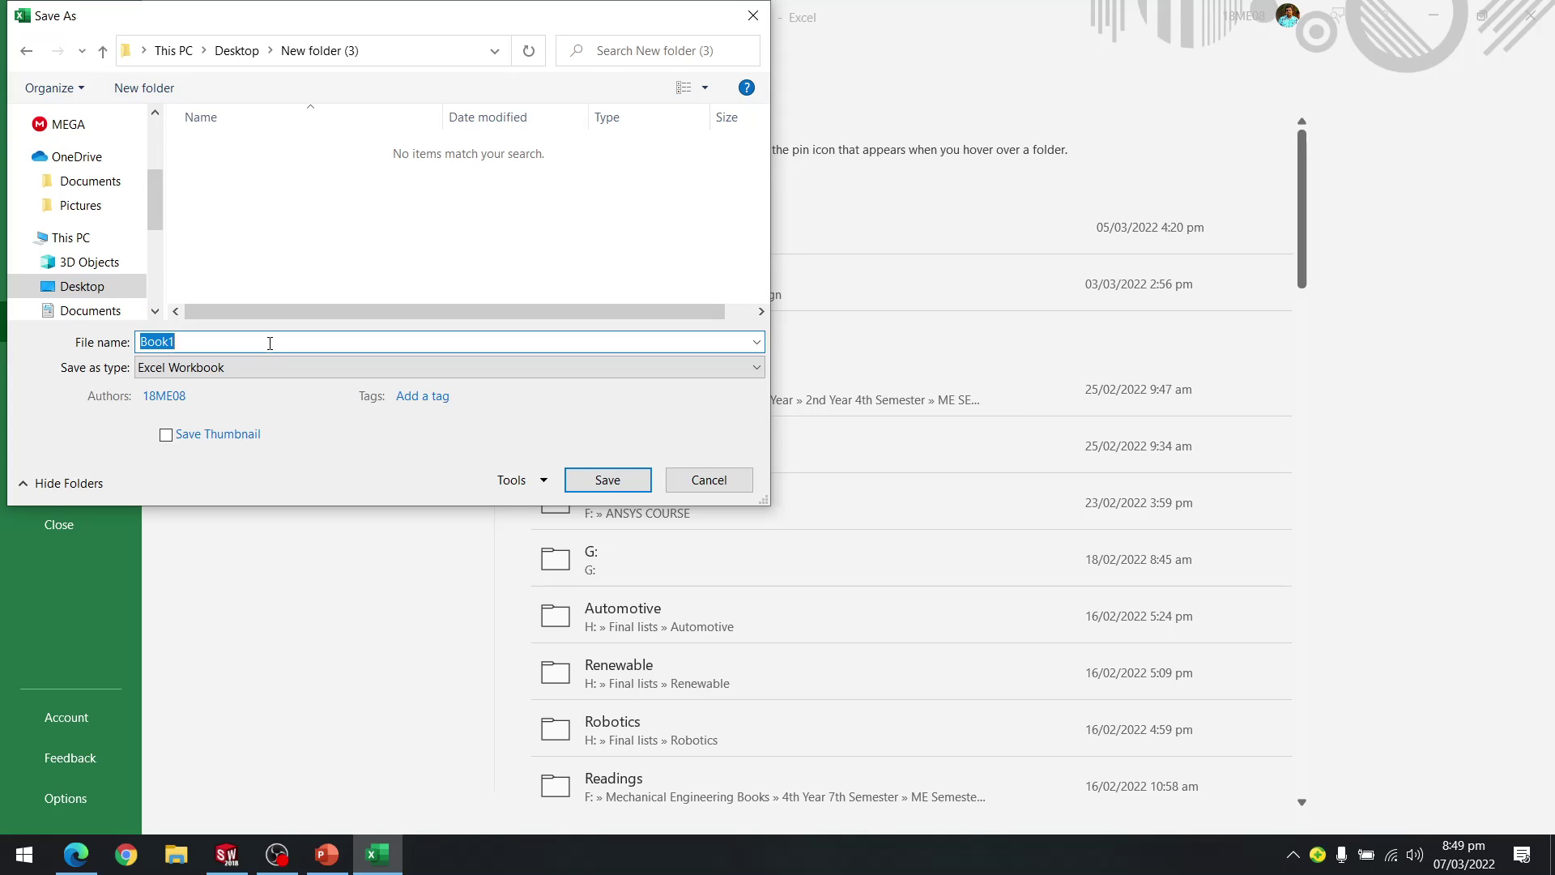
text(ANS)
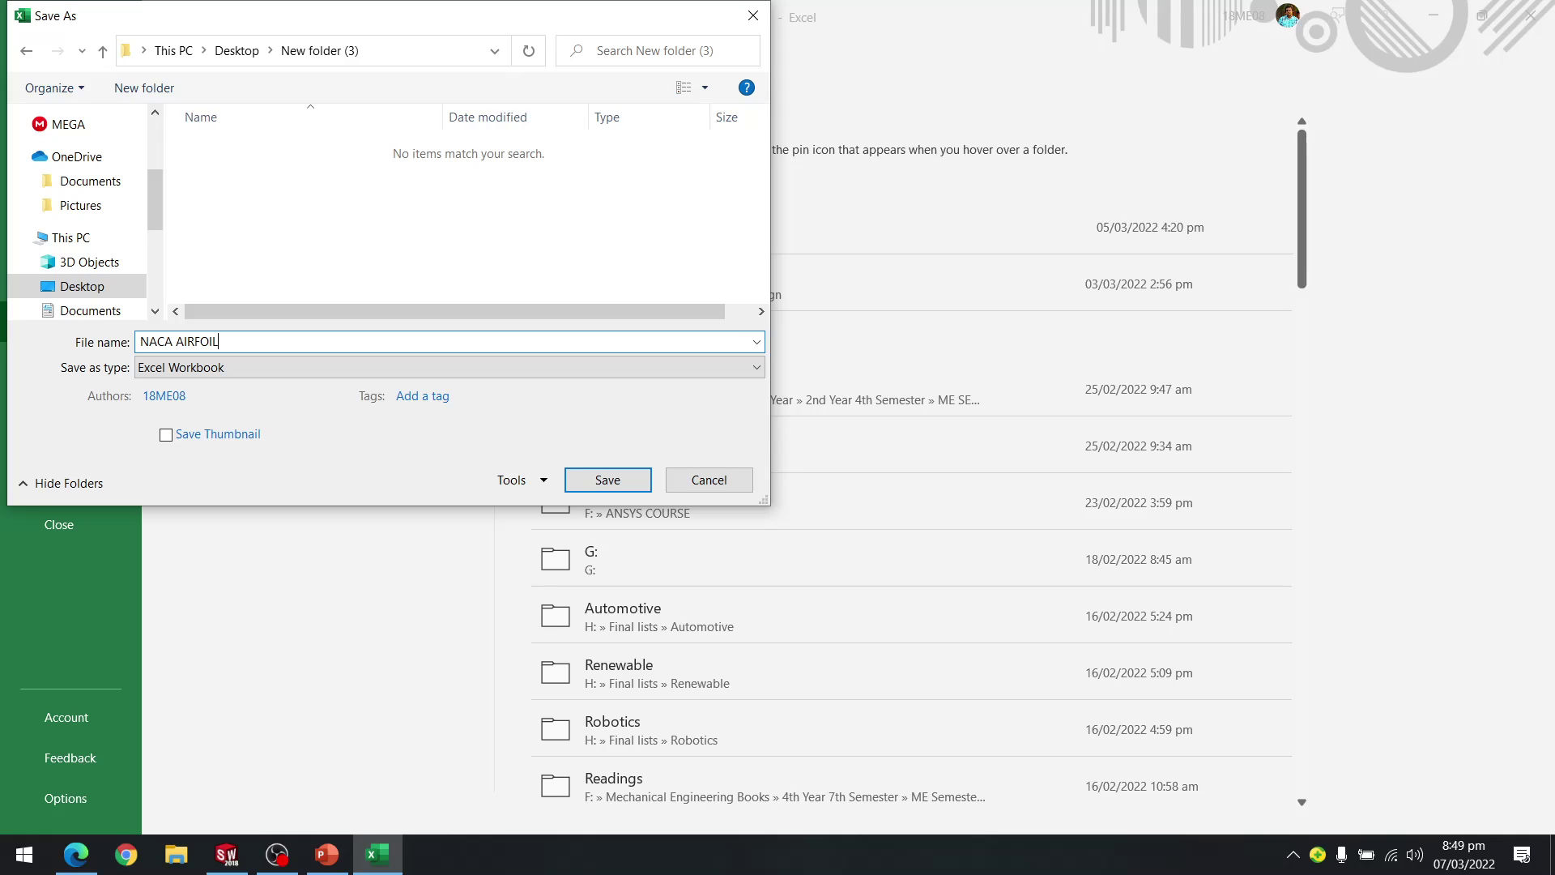
click(176, 371)
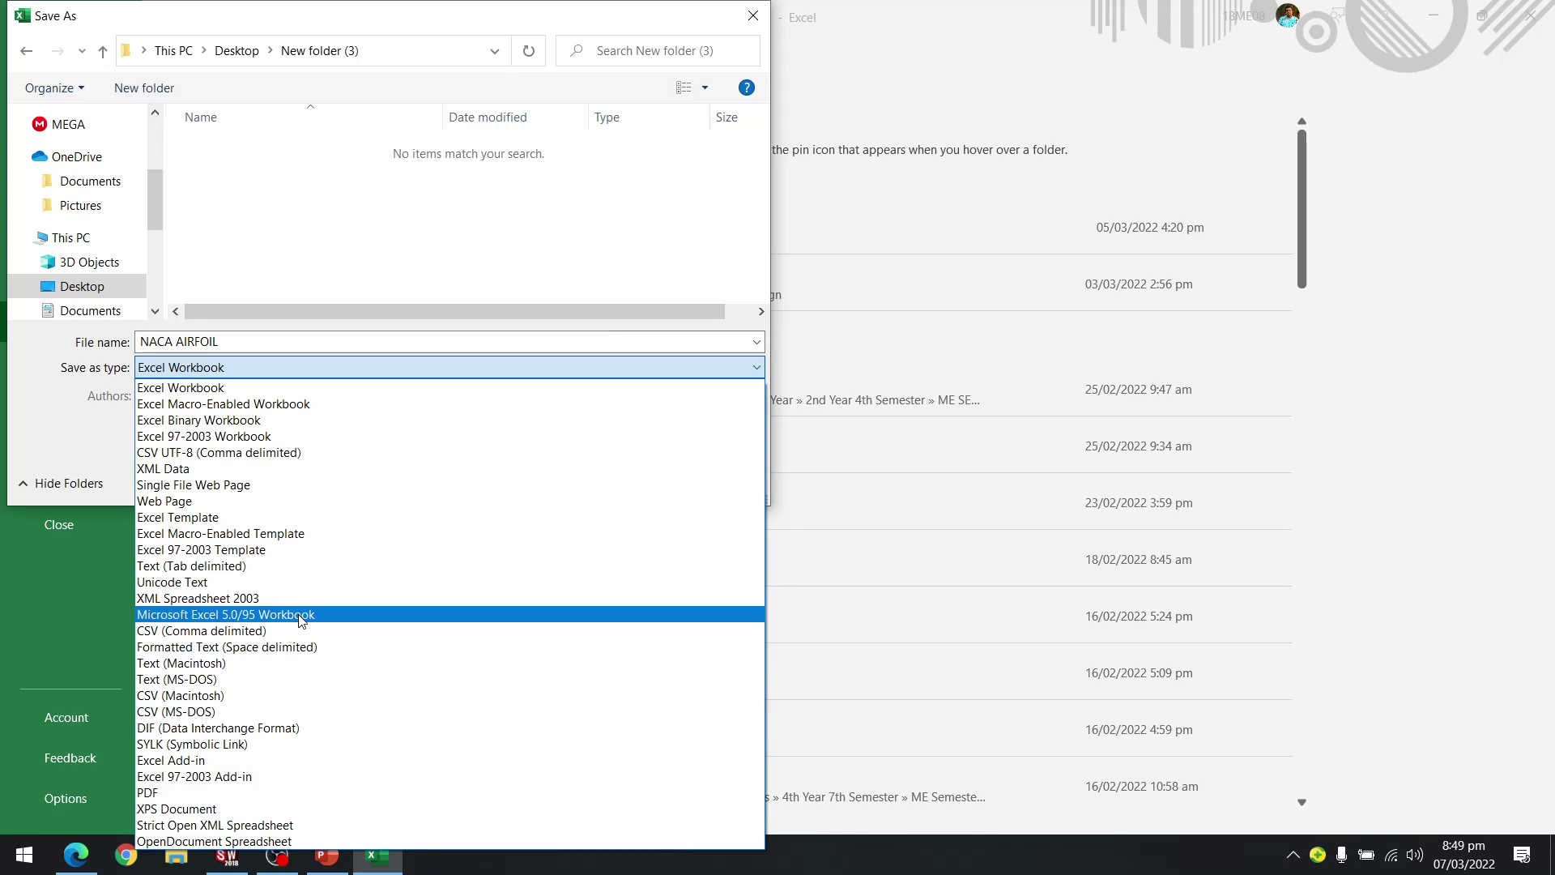
click(242, 570)
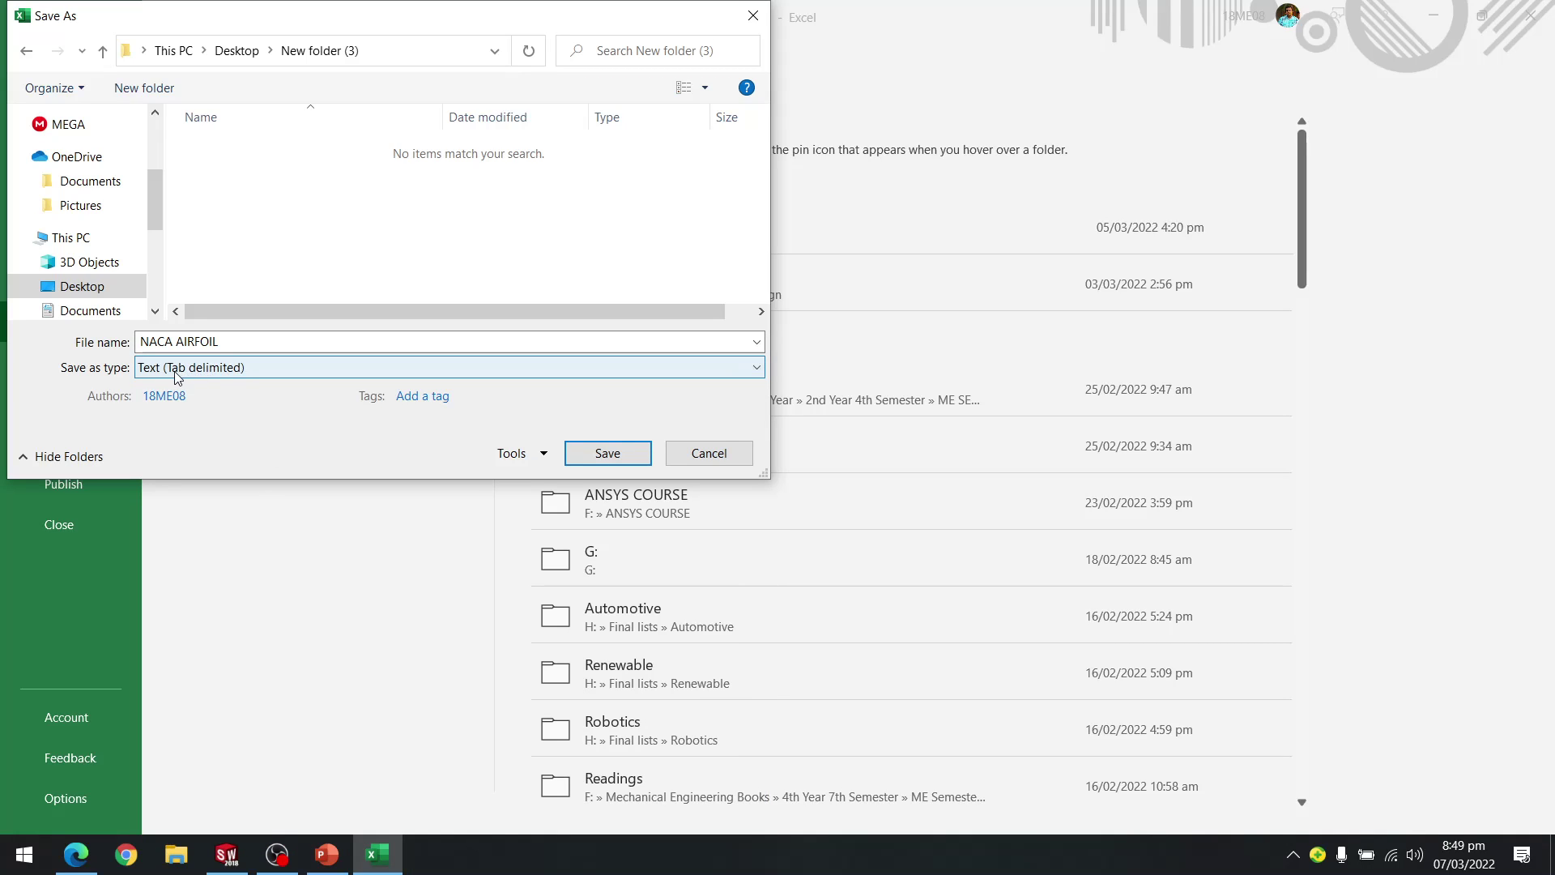
click(606, 452)
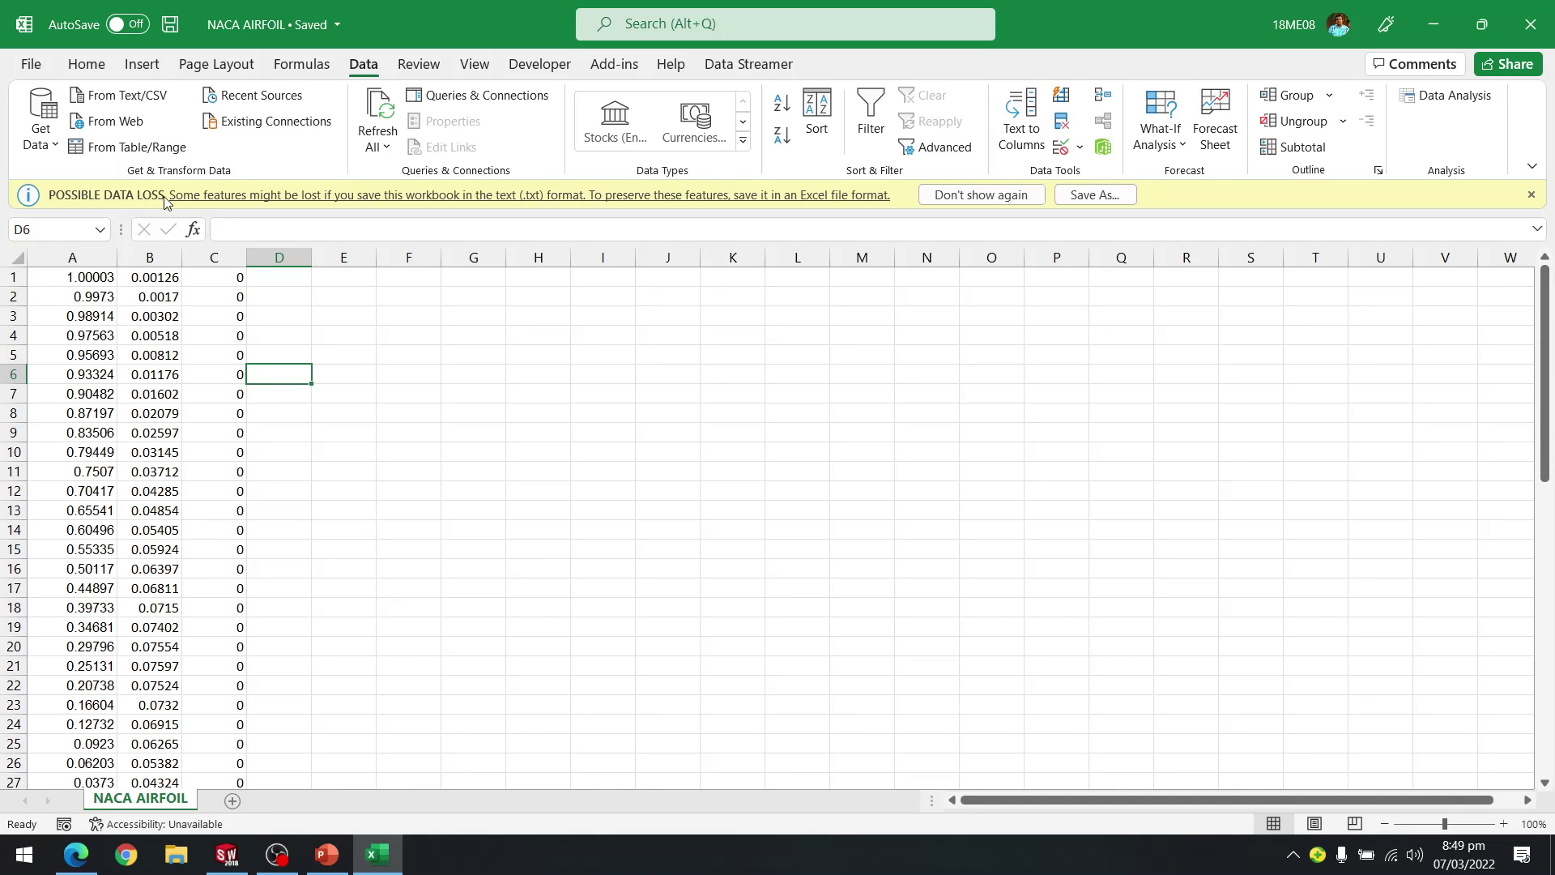
click(1531, 24)
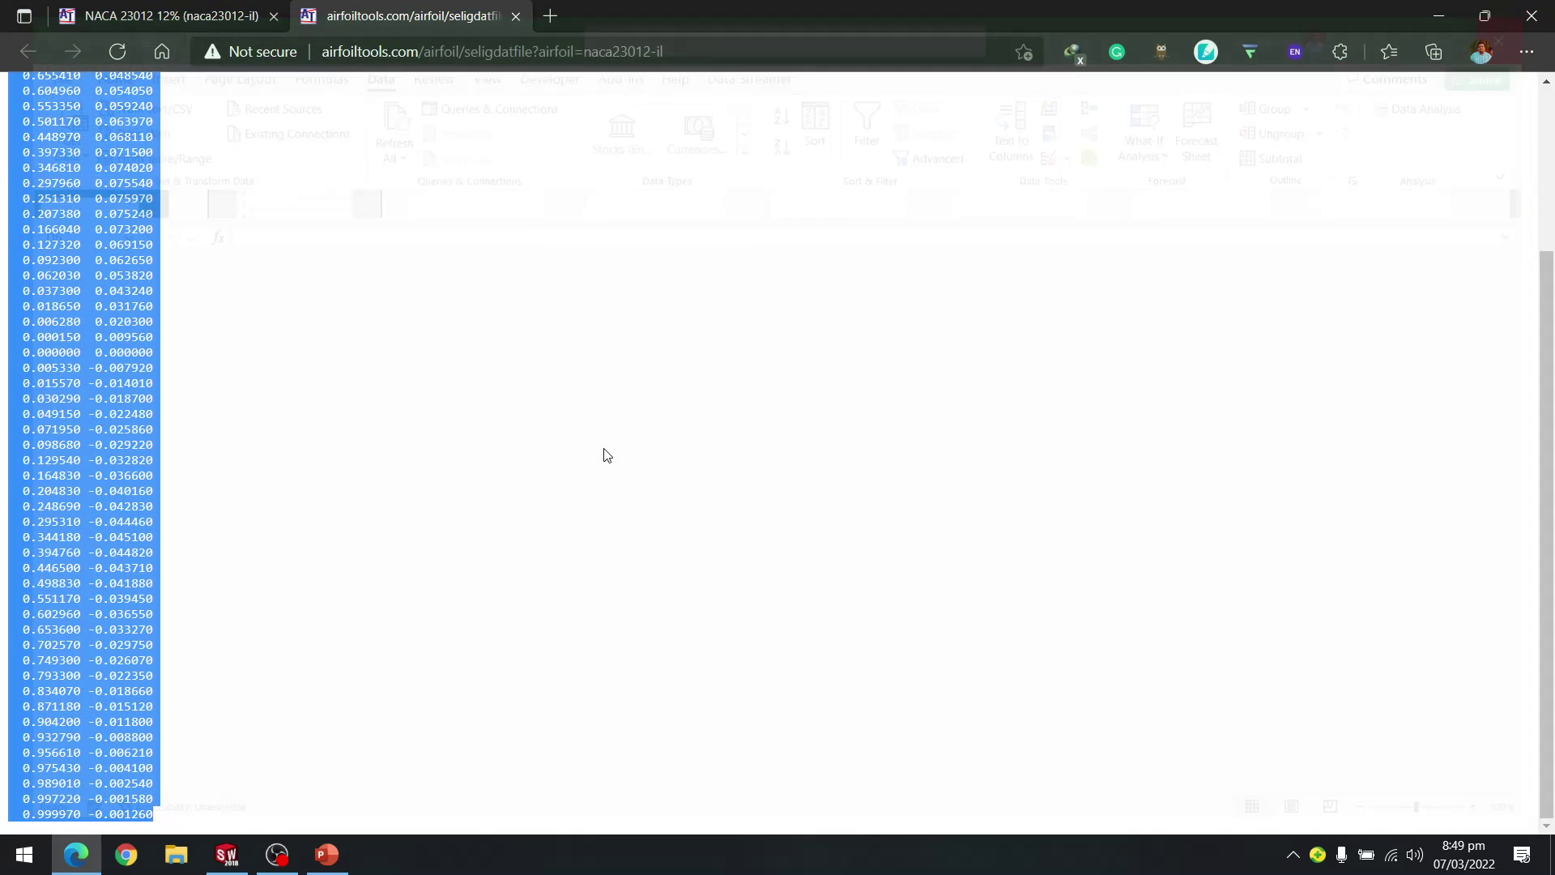
Switch to SOLIDWORKS and load the NACA AIRFOIL text file from the Desktop's New folder (3) into Curve Through XYZ Points
click(229, 853)
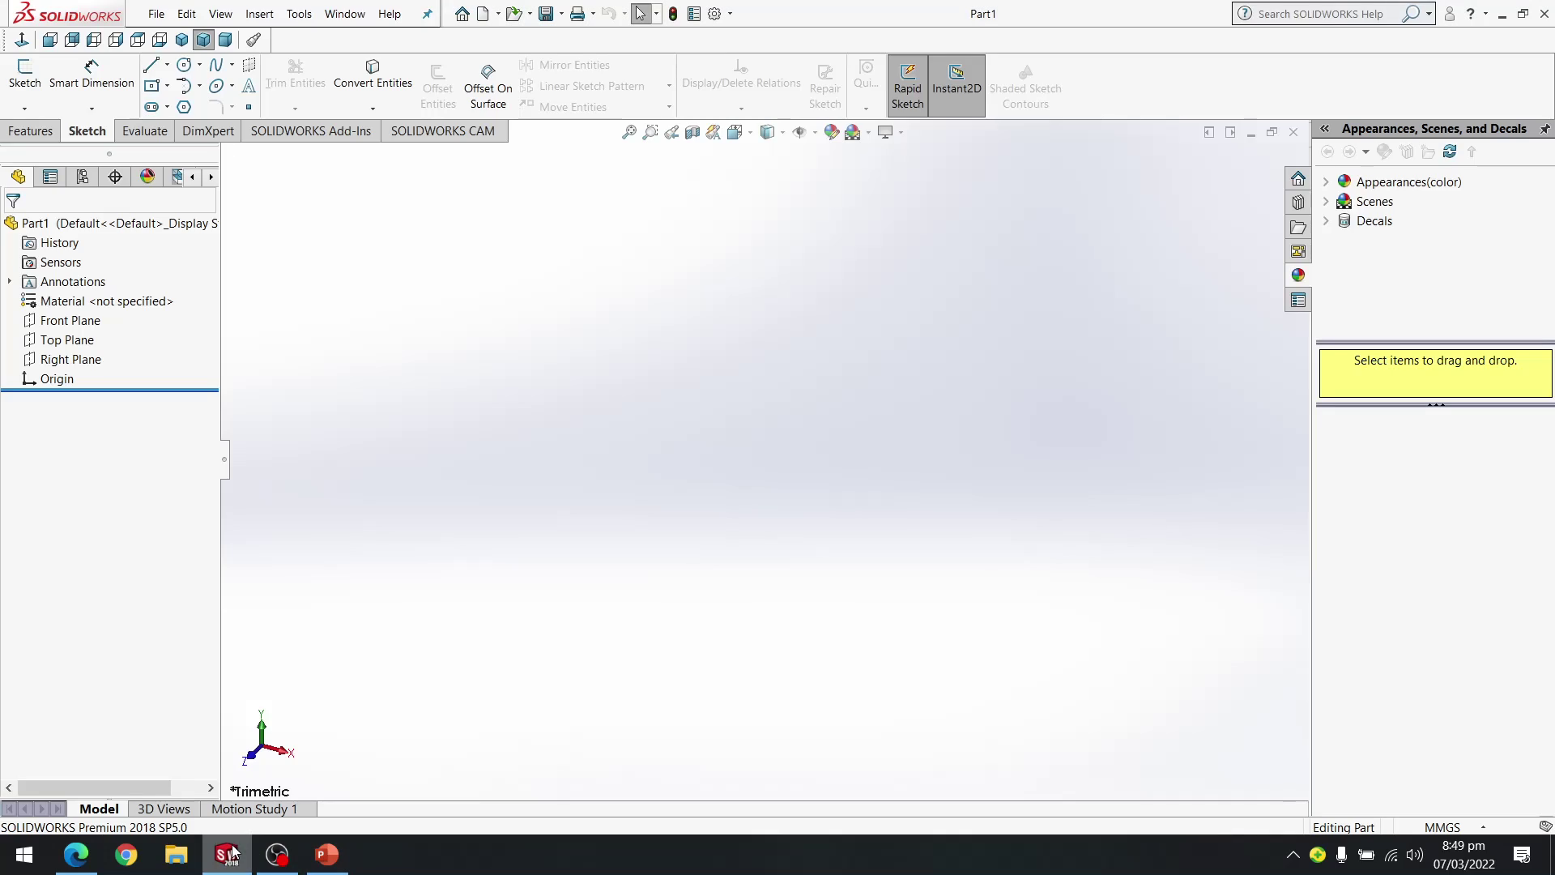
click(70, 321)
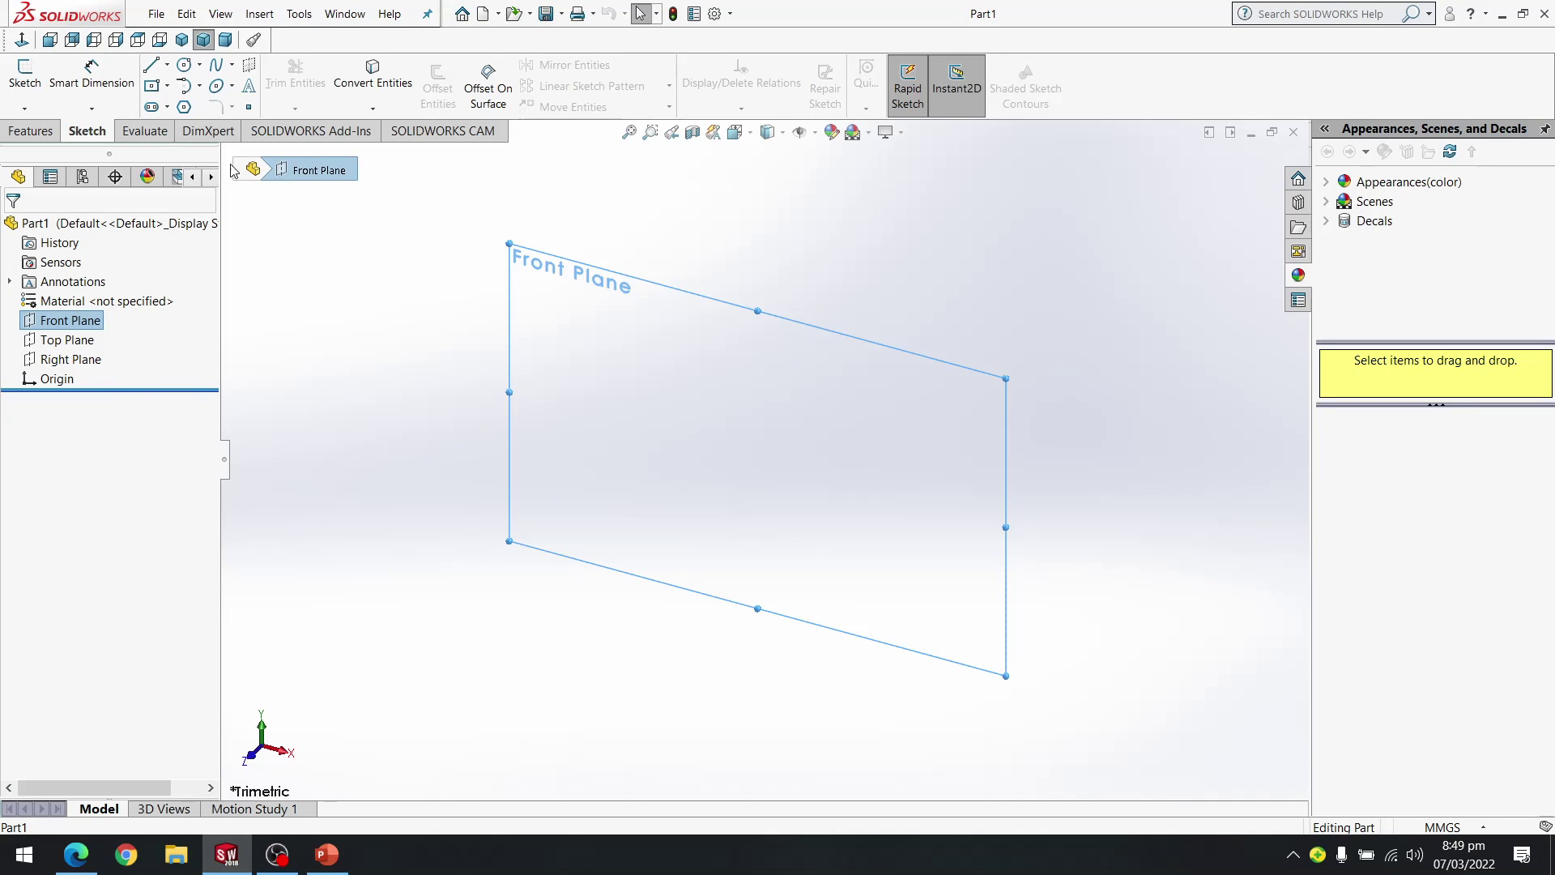
click(31, 131)
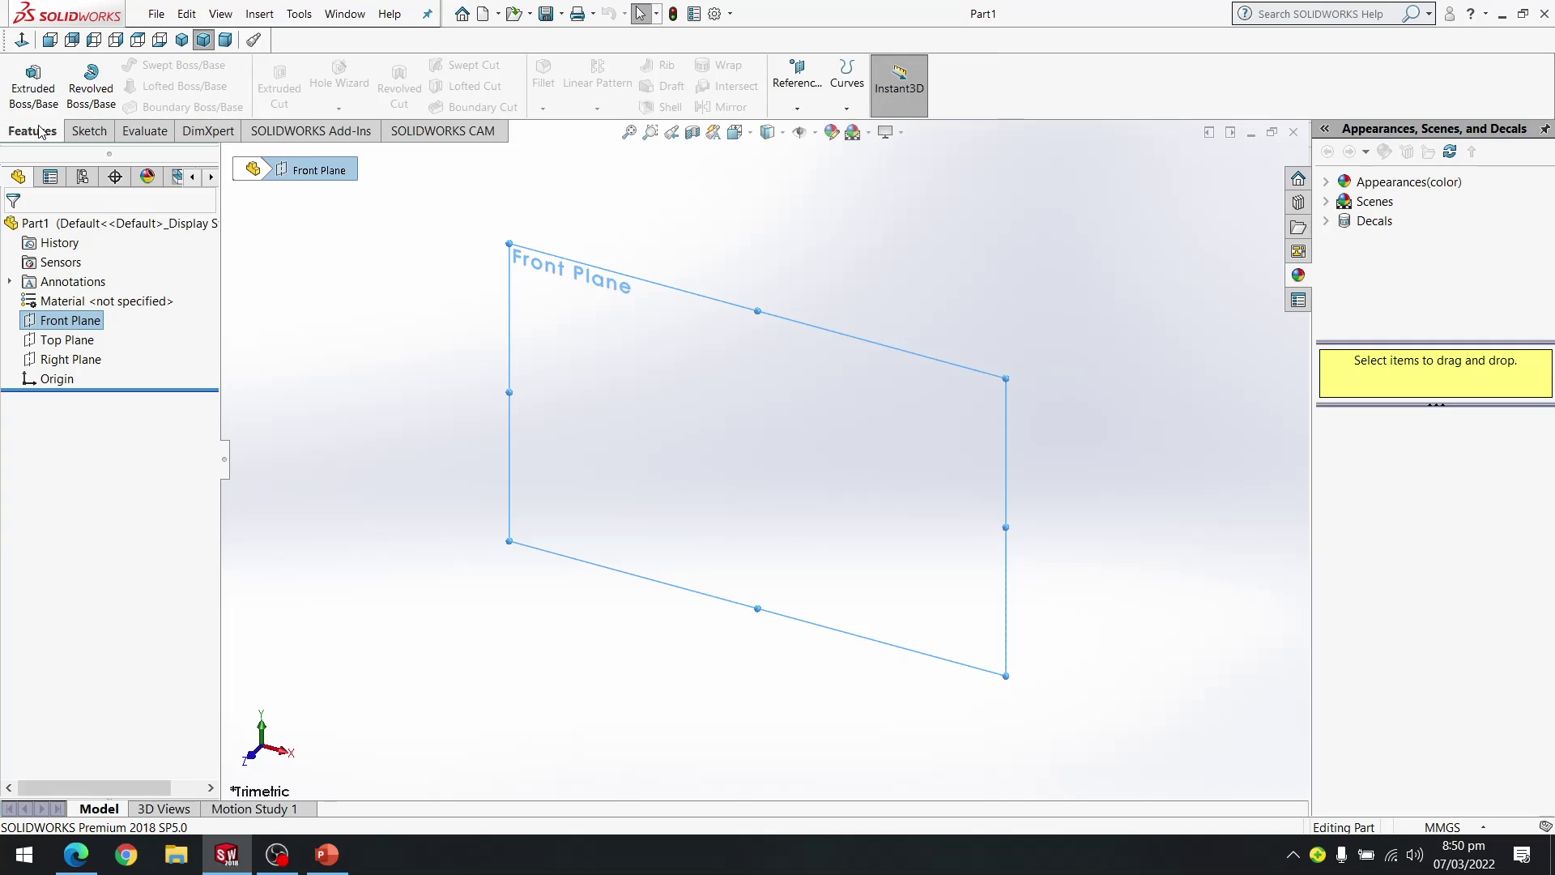
click(851, 108)
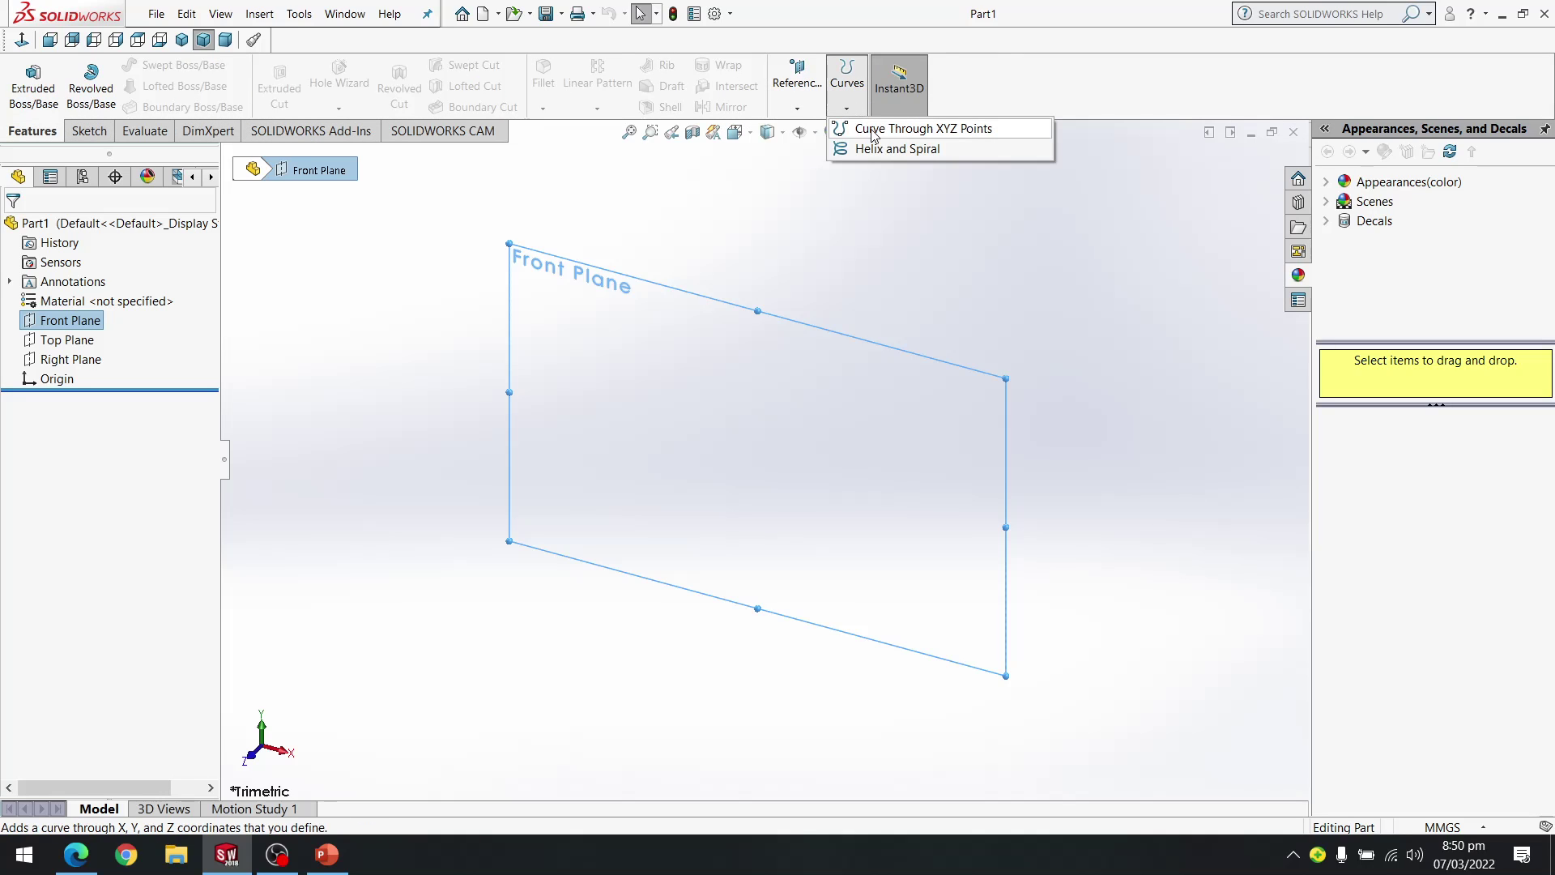
click(873, 130)
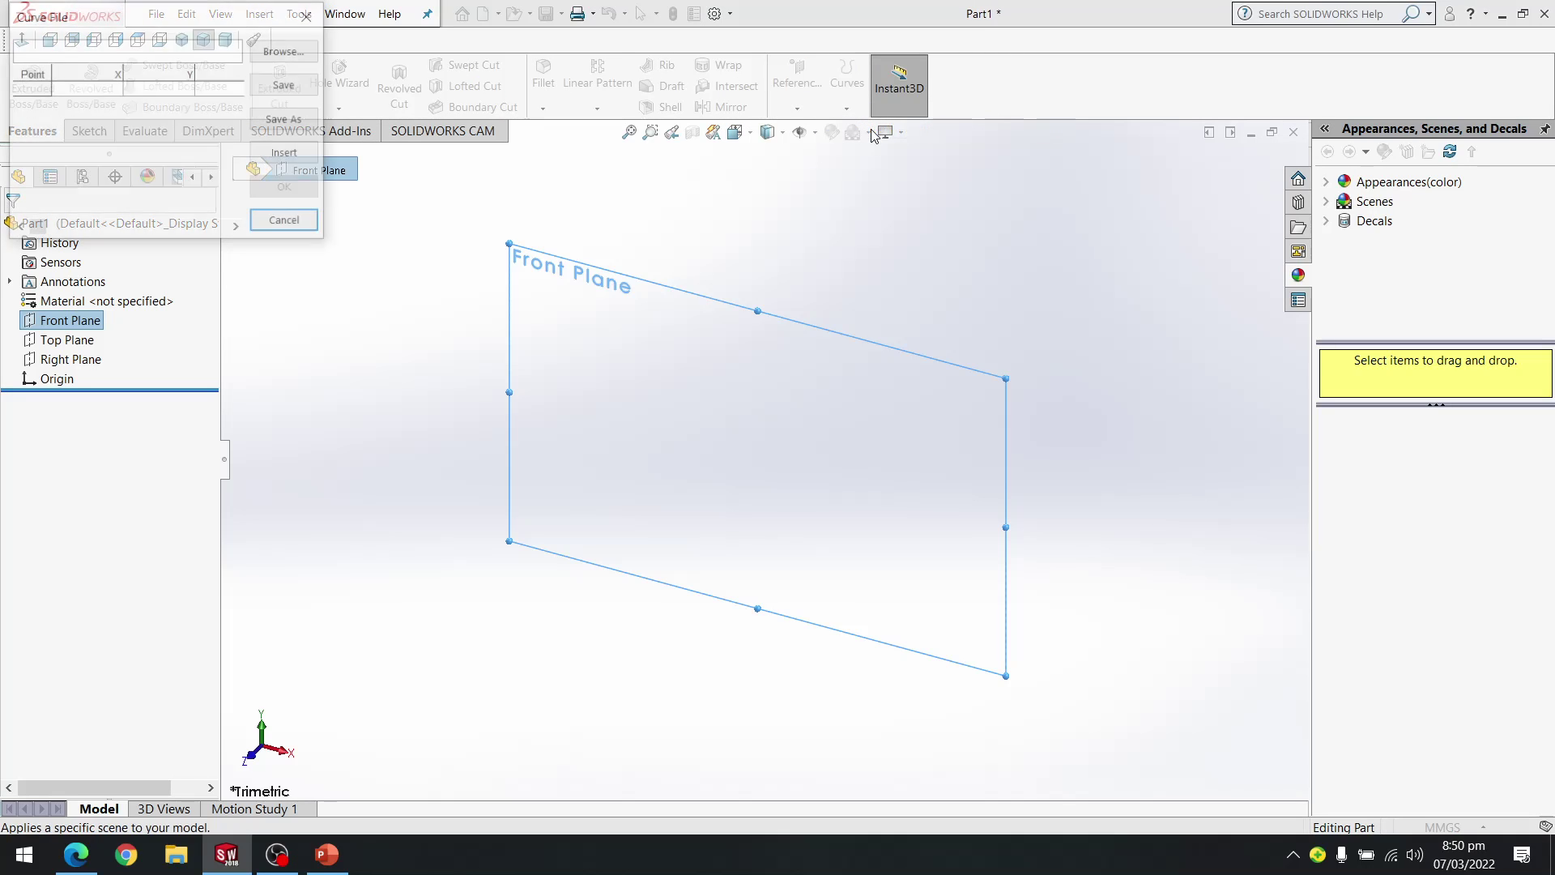
click(286, 51)
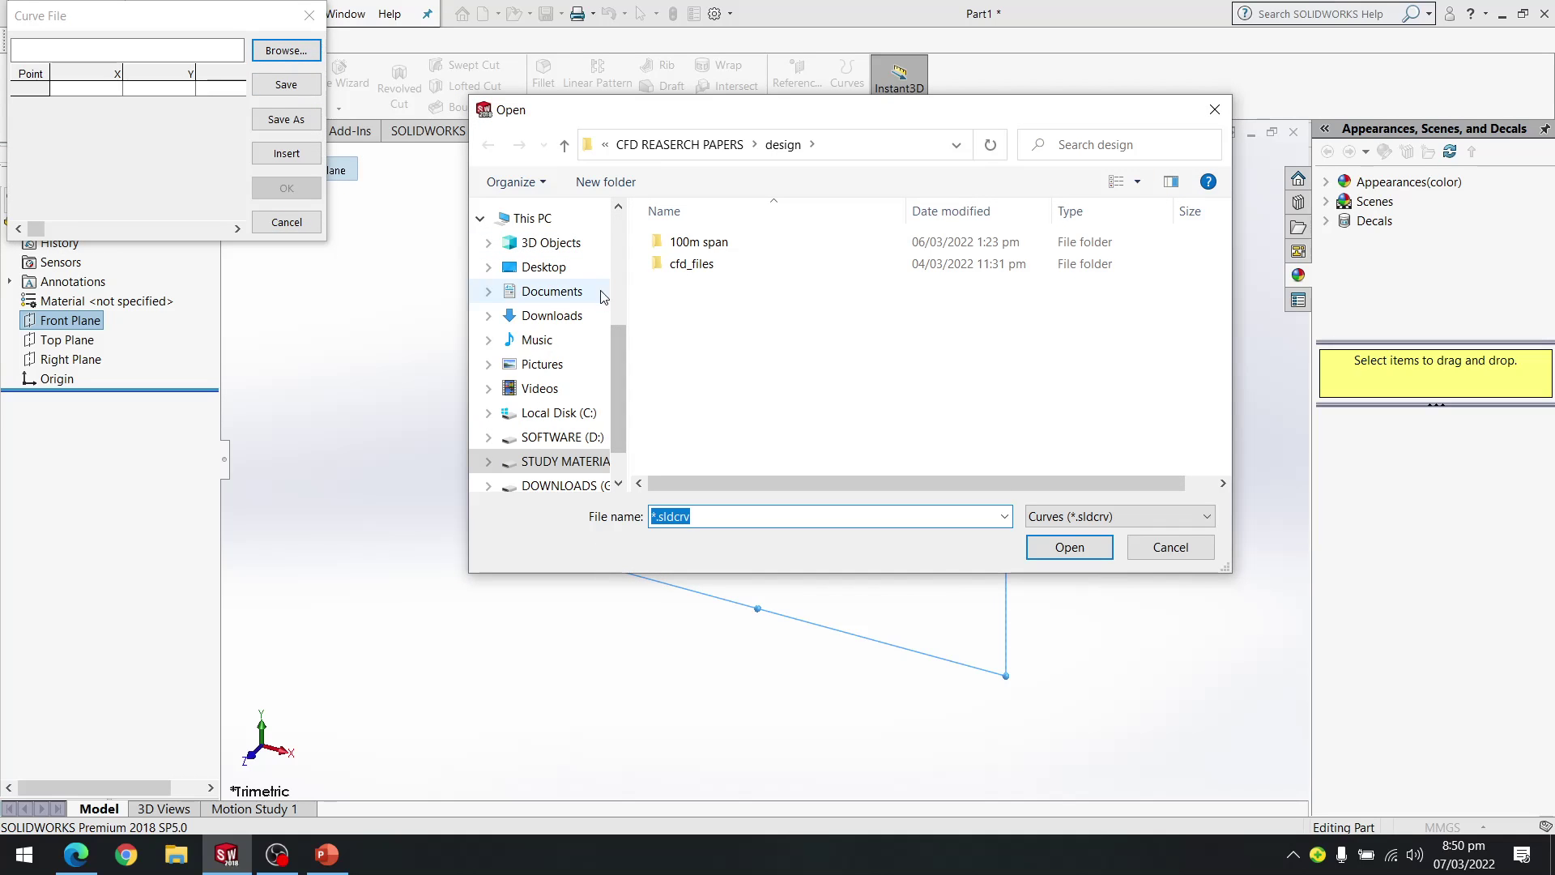
click(560, 268)
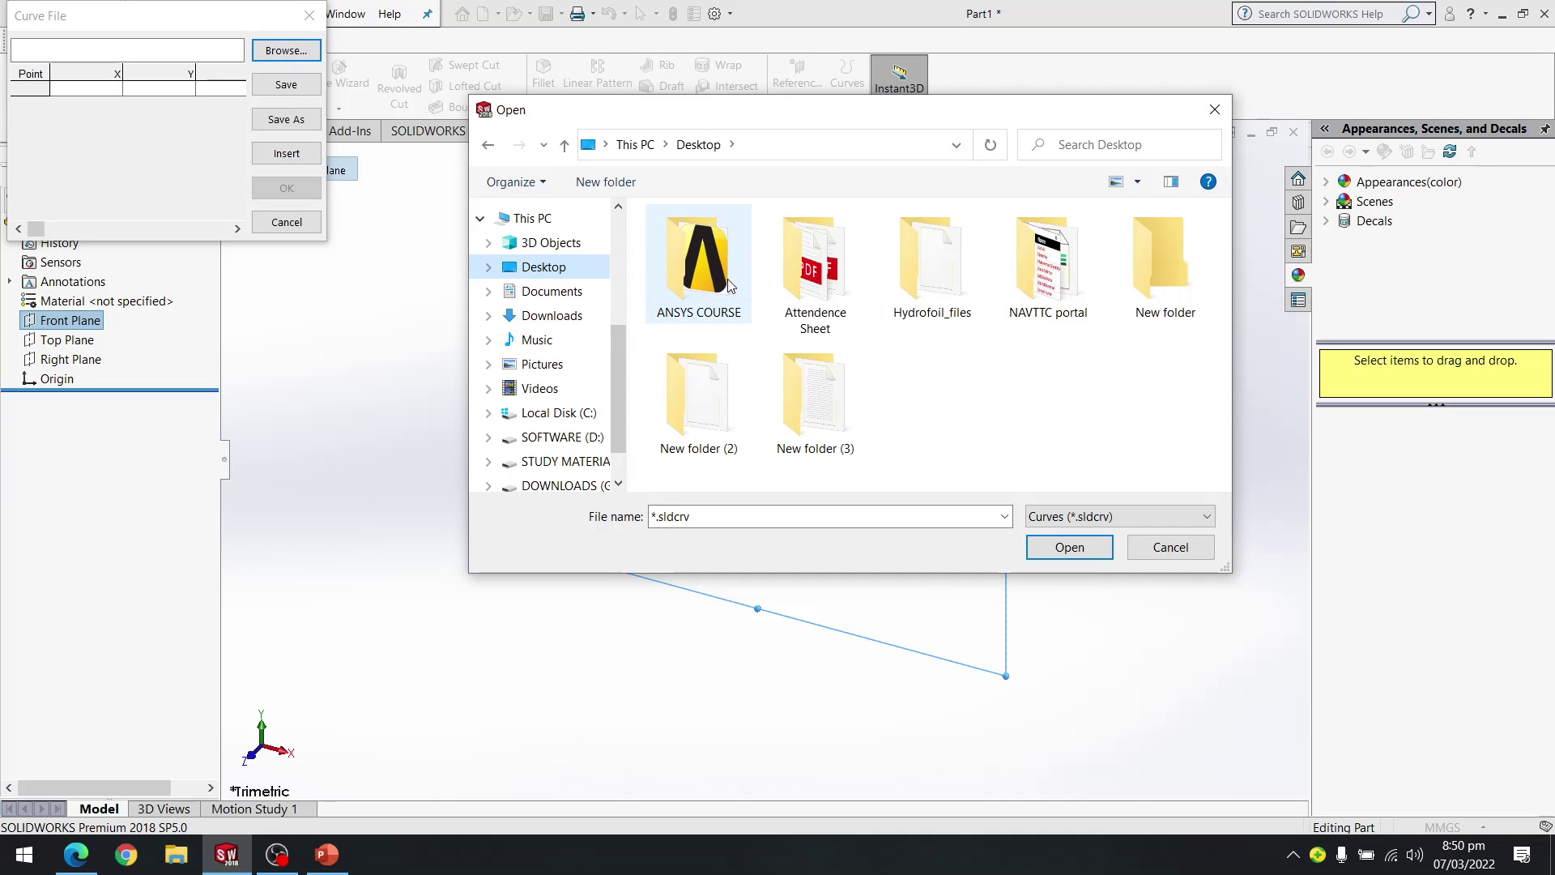
double_click(815, 397)
click(1147, 514)
click(1110, 554)
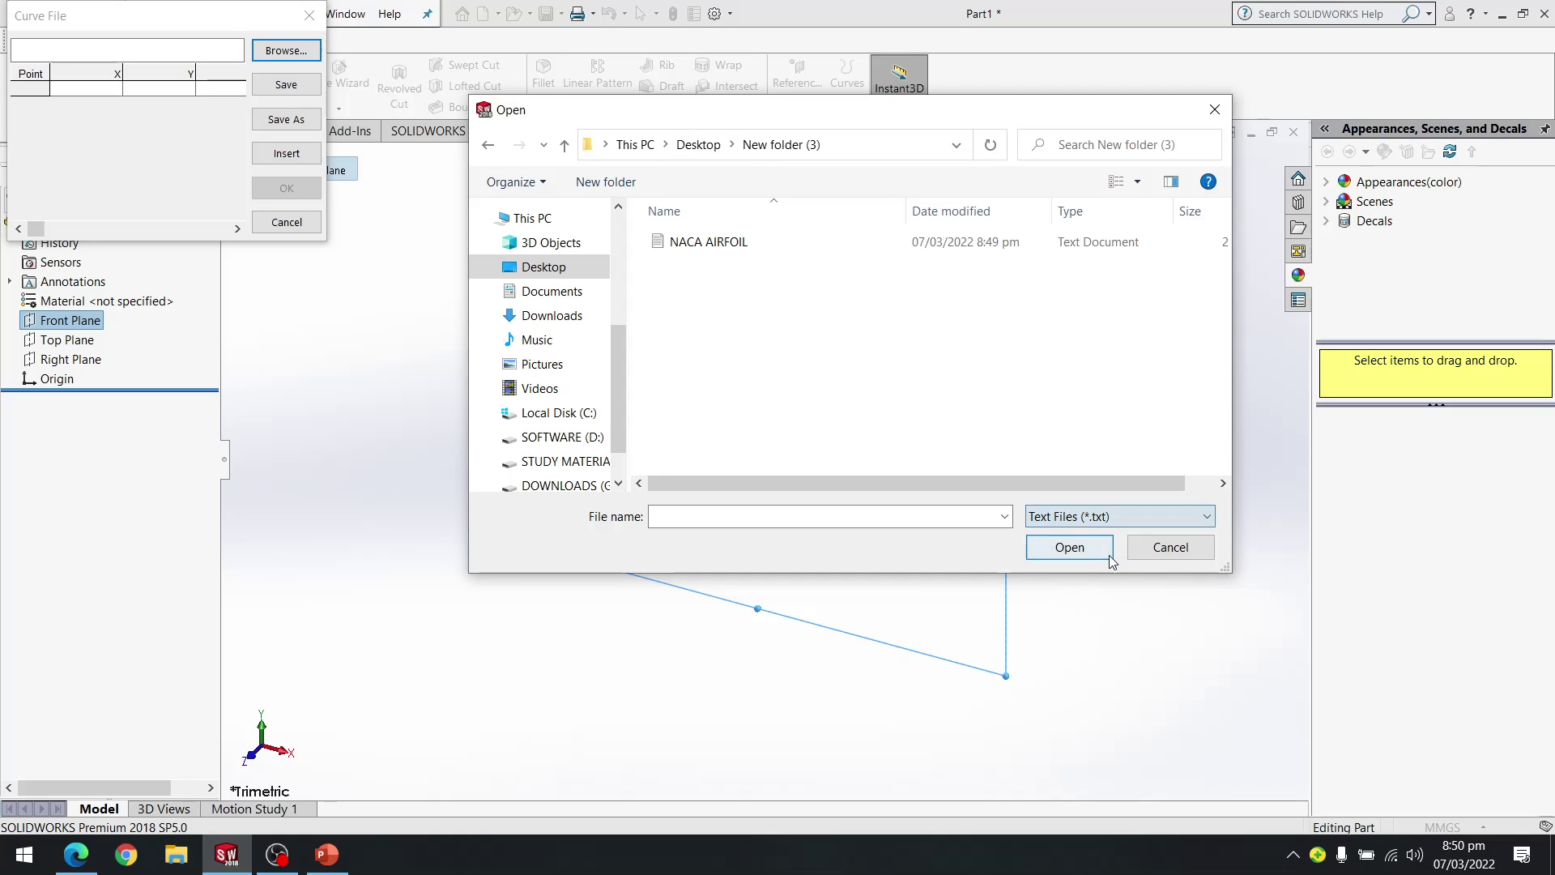
click(695, 244)
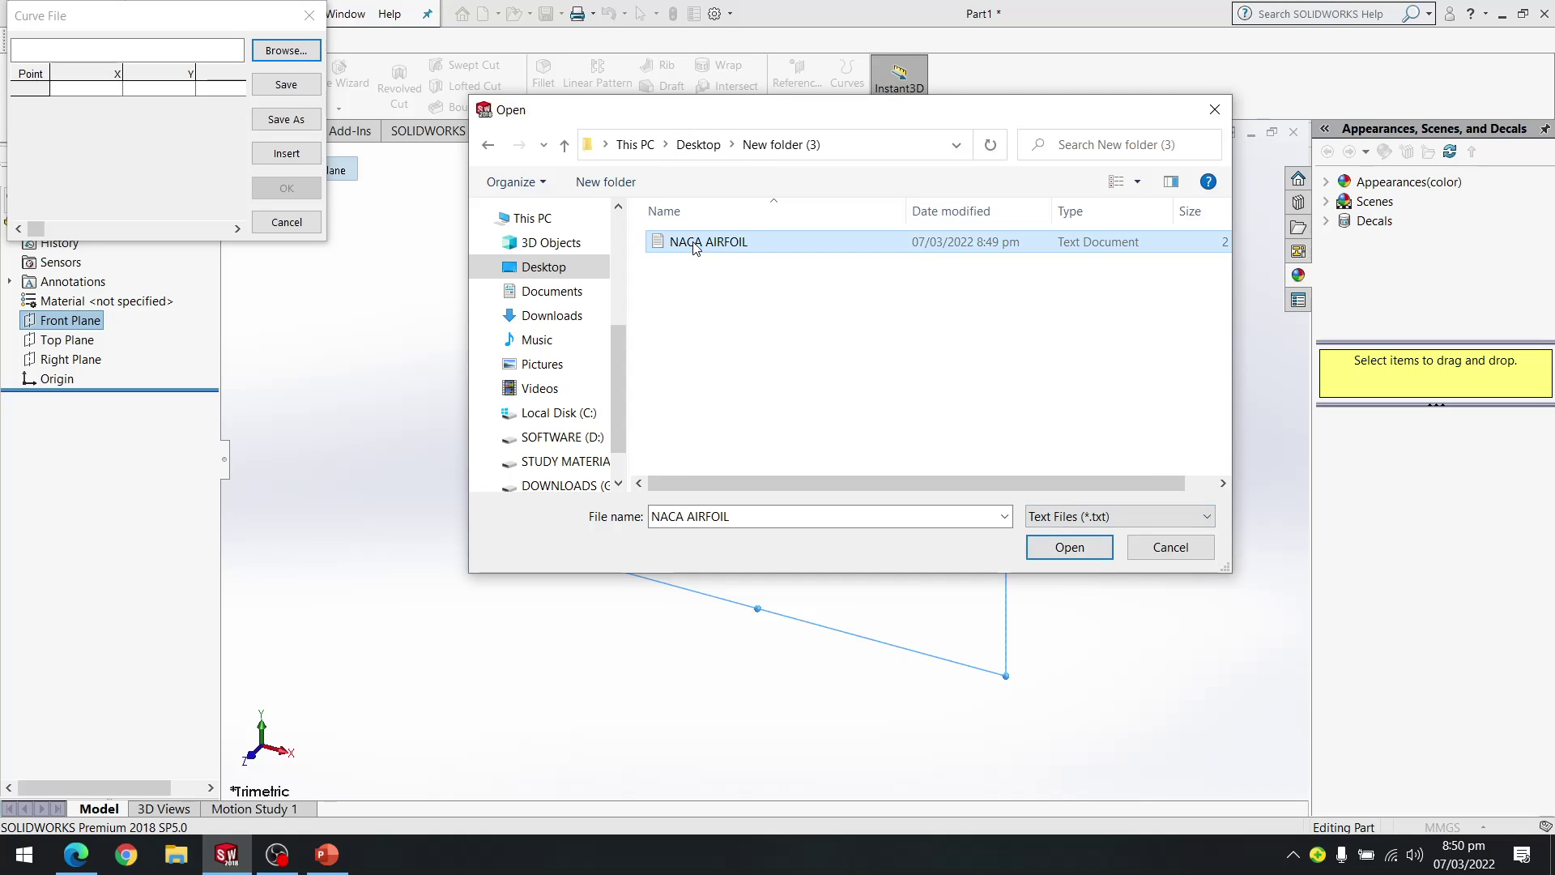
click(1069, 547)
Create the airfoil curve from the loaded coordinate points
click(285, 155)
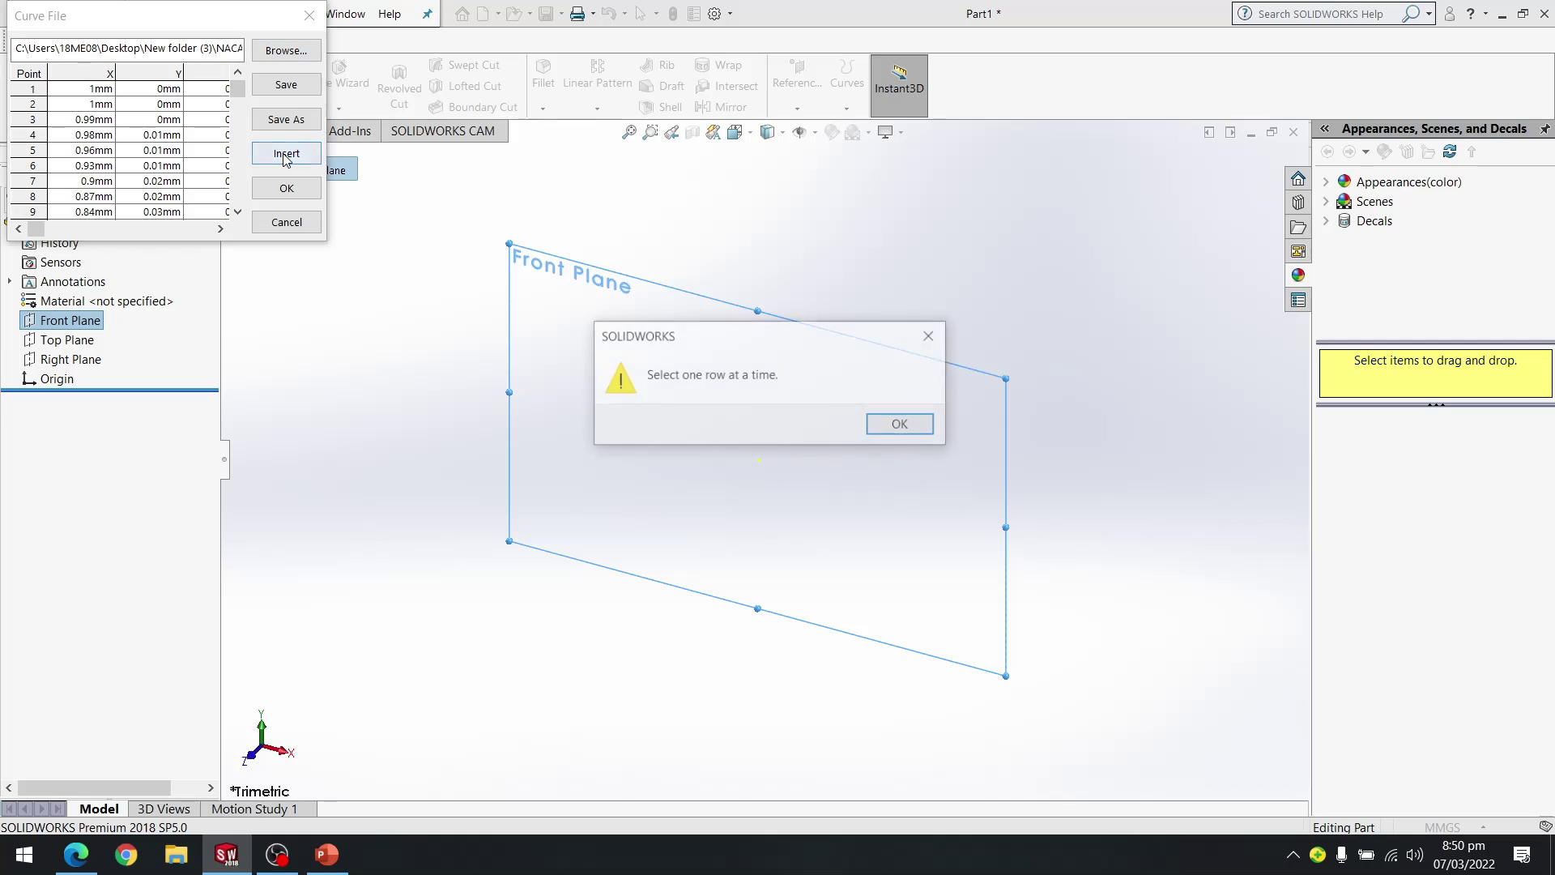
click(877, 418)
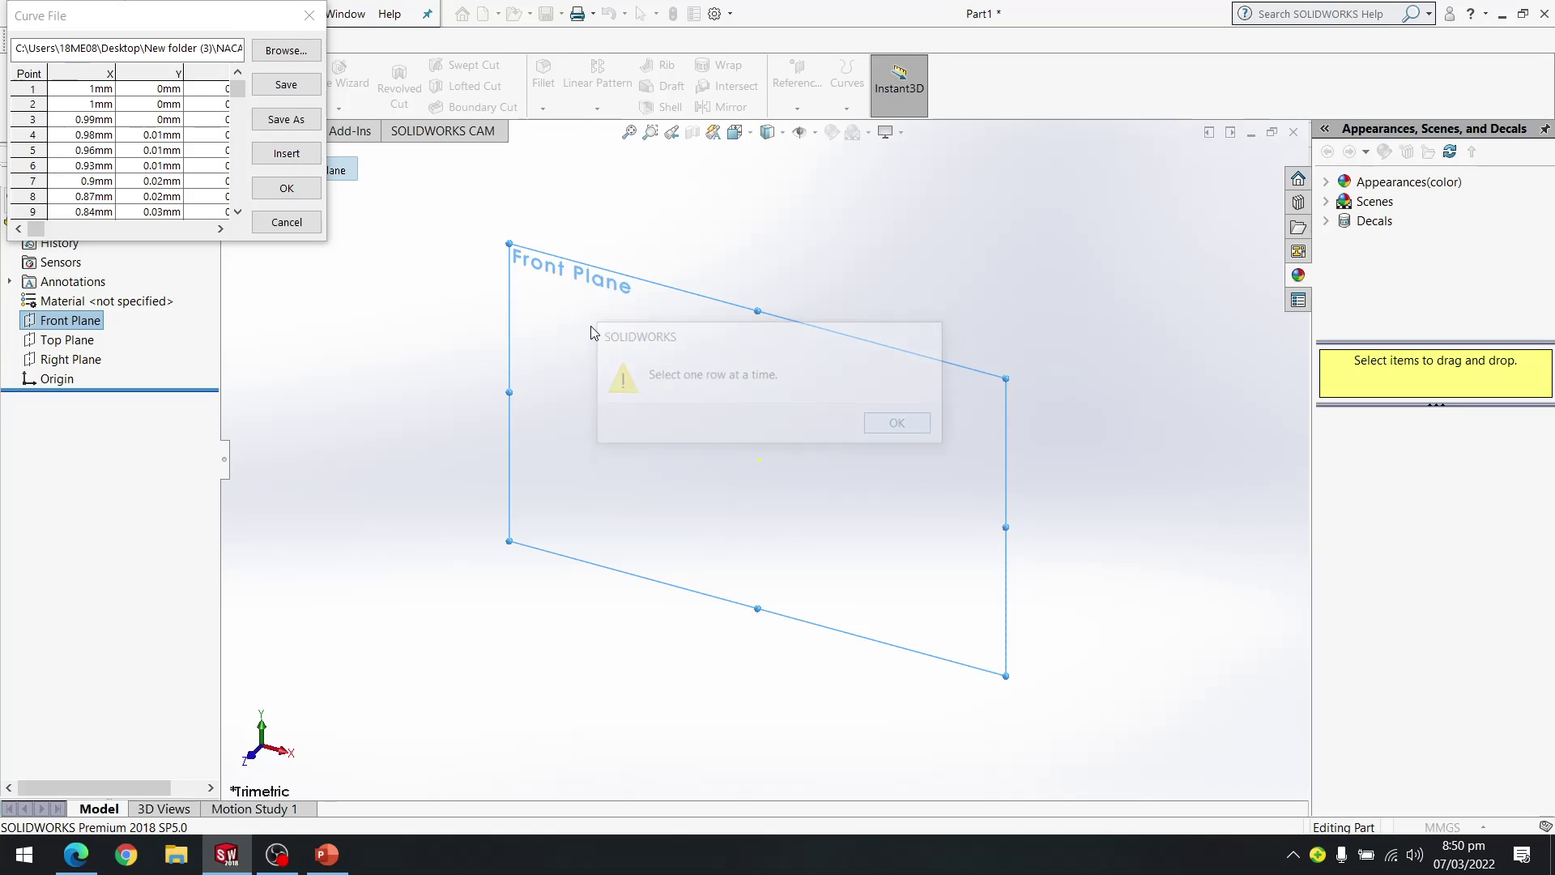
click(287, 188)
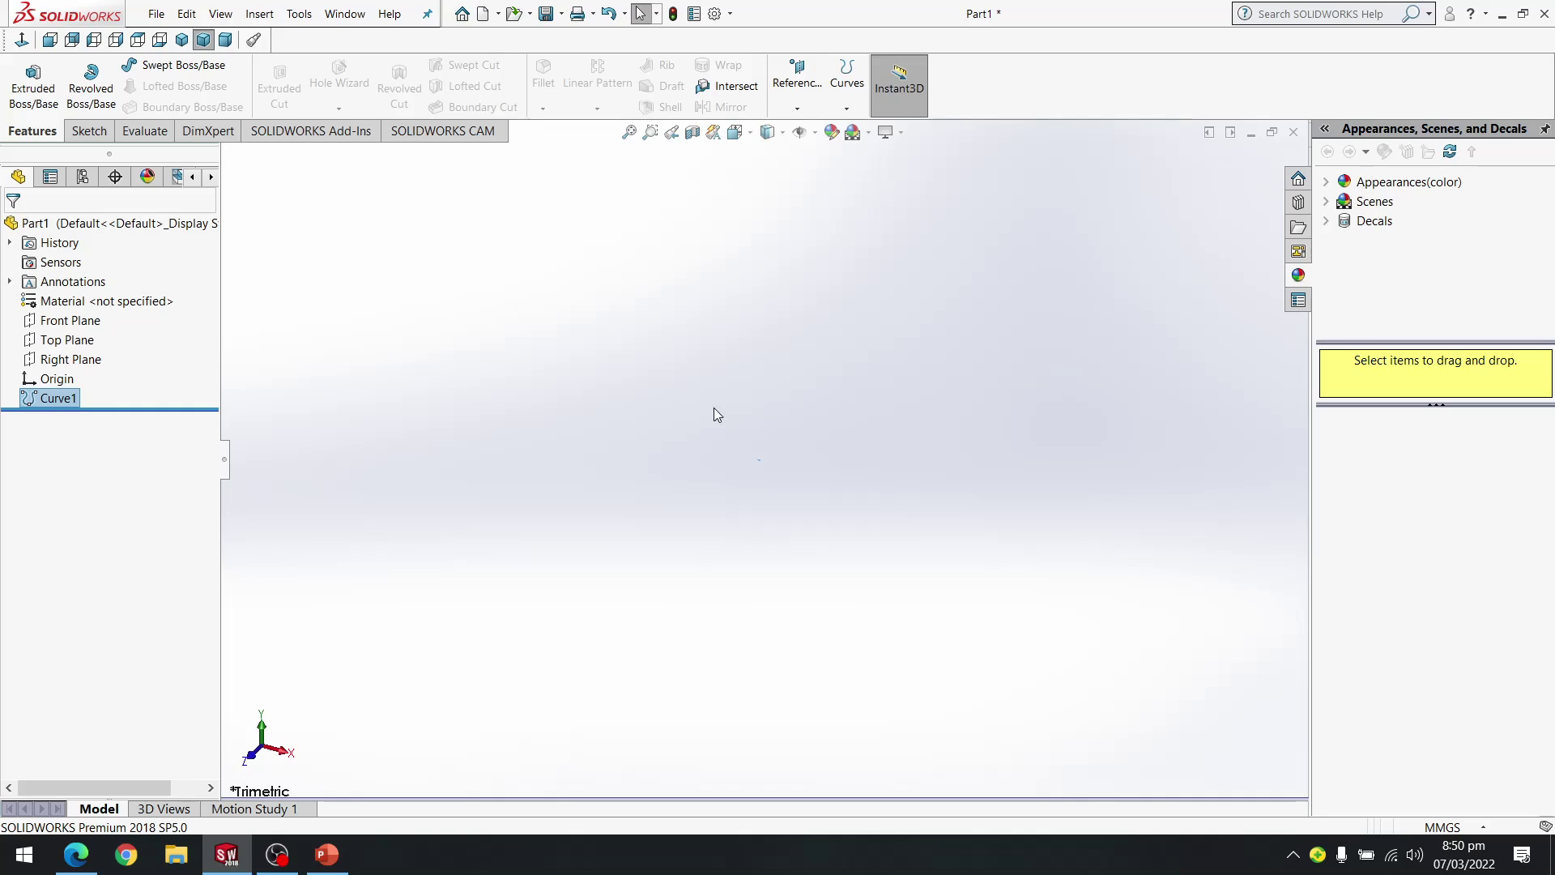
Examine the whole airfoil curve and whether its upper and lower lines meet at the trailing edge
click(628, 132)
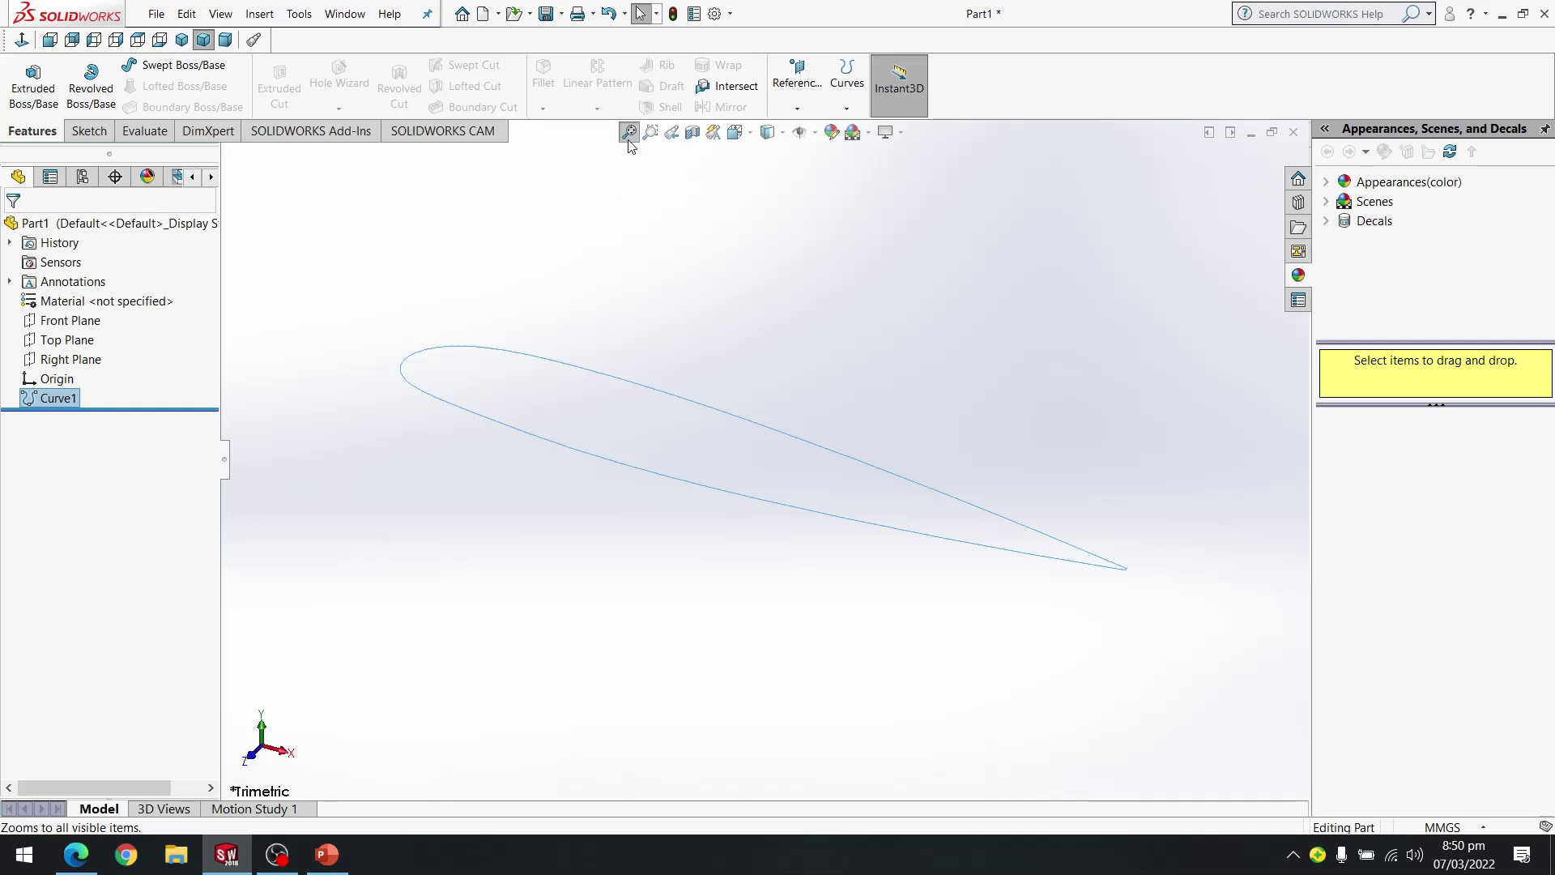
click(793, 368)
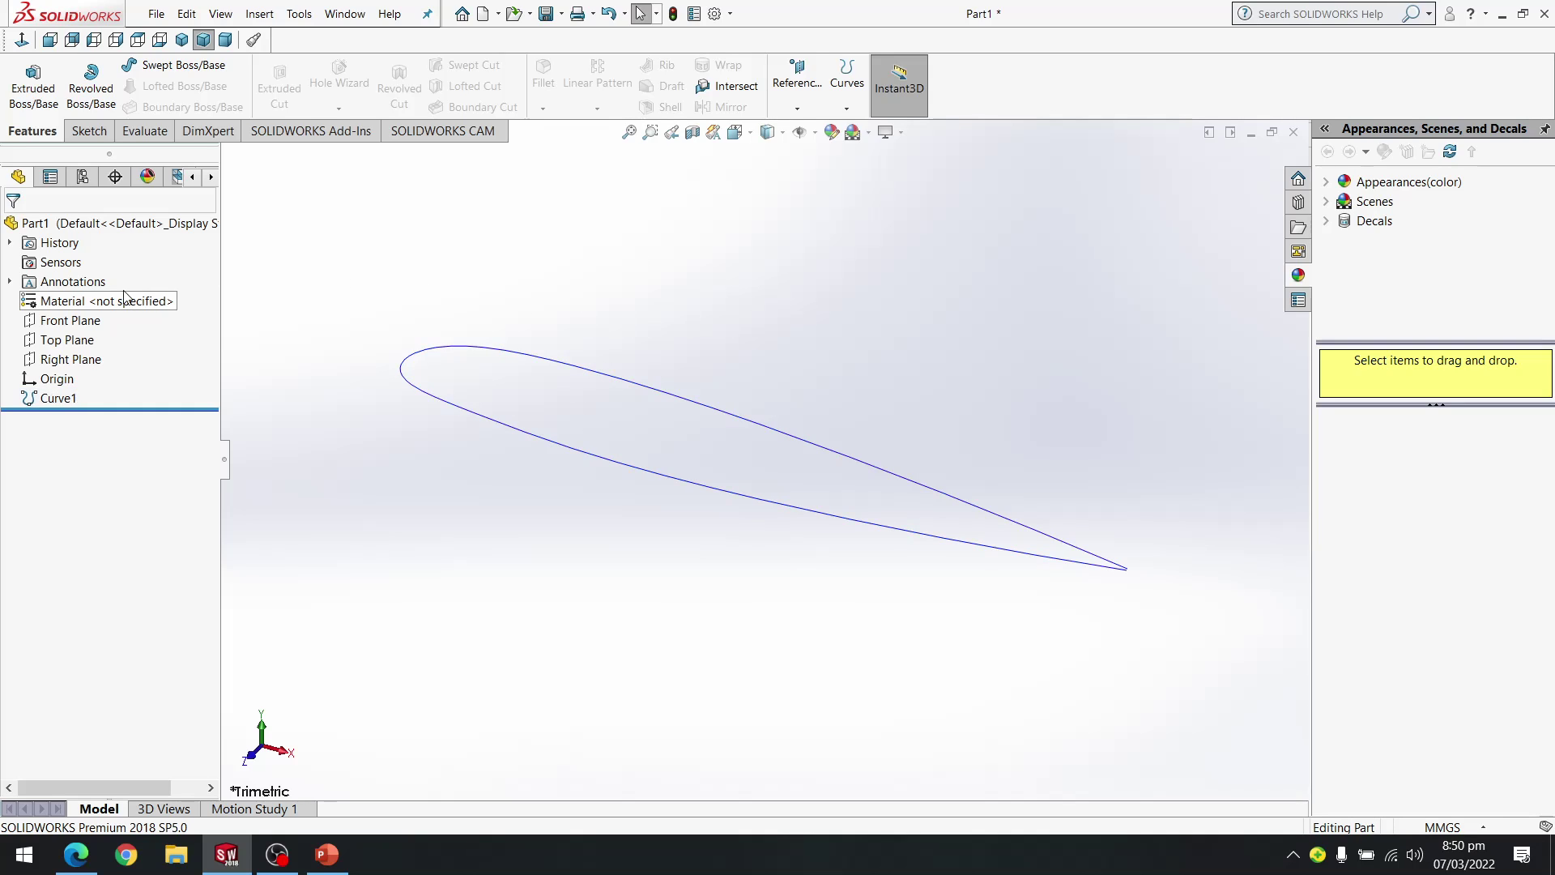
mouse_move(741, 285)
middle_down()
mouse_move(715, 292)
mouse_move(840, 333)
mouse_move(750, 284)
middle_up()
scroll(1114, 559, down, 6)
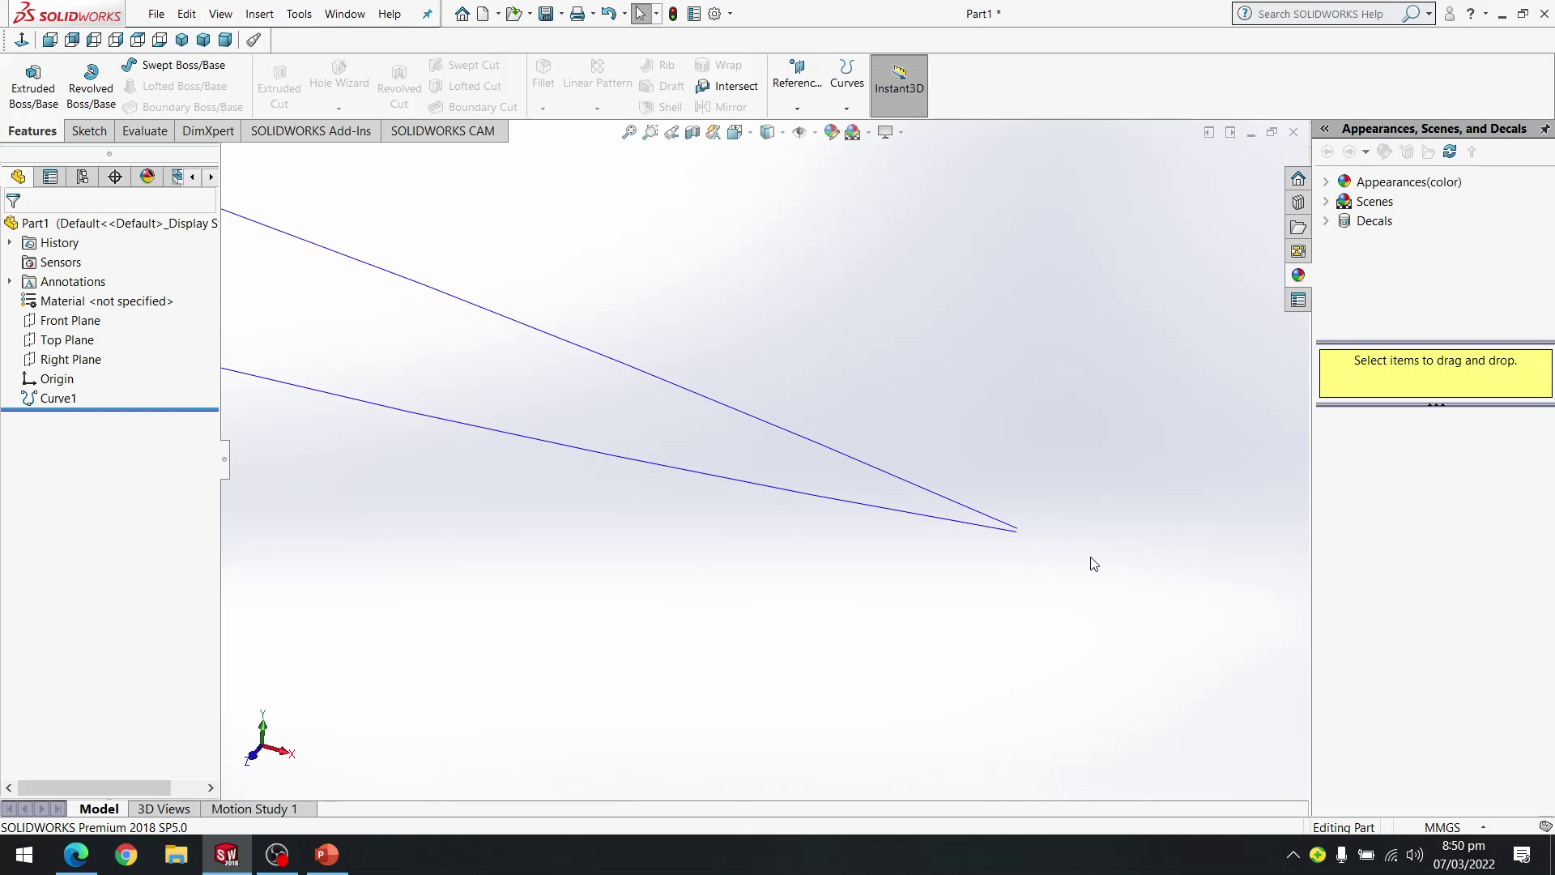
scroll(854, 494, down, 2)
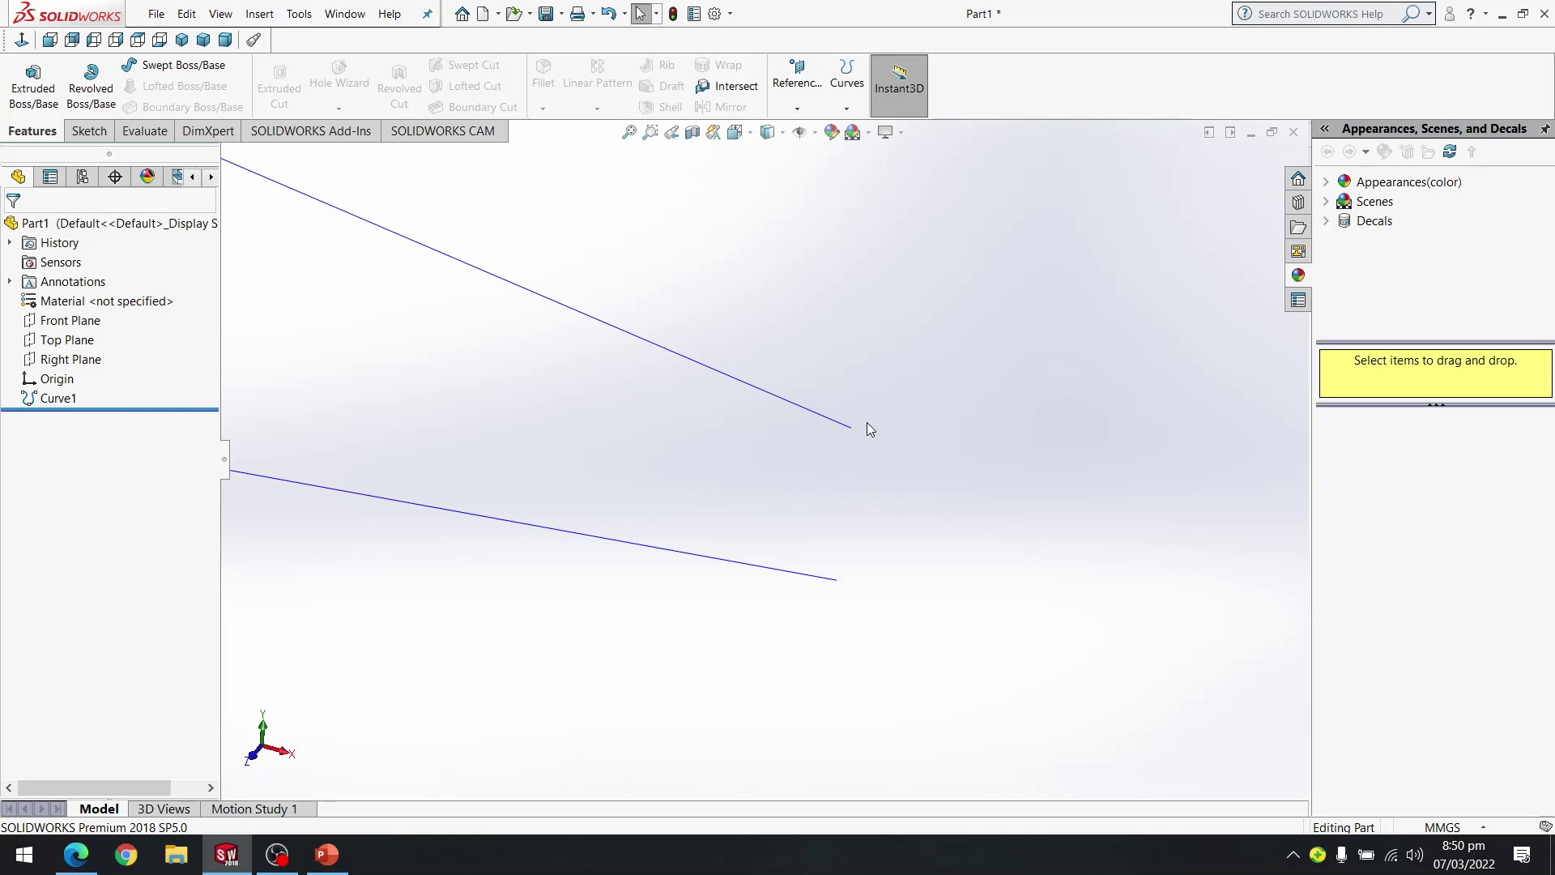
middle_drag(663, 438, 615, 430)
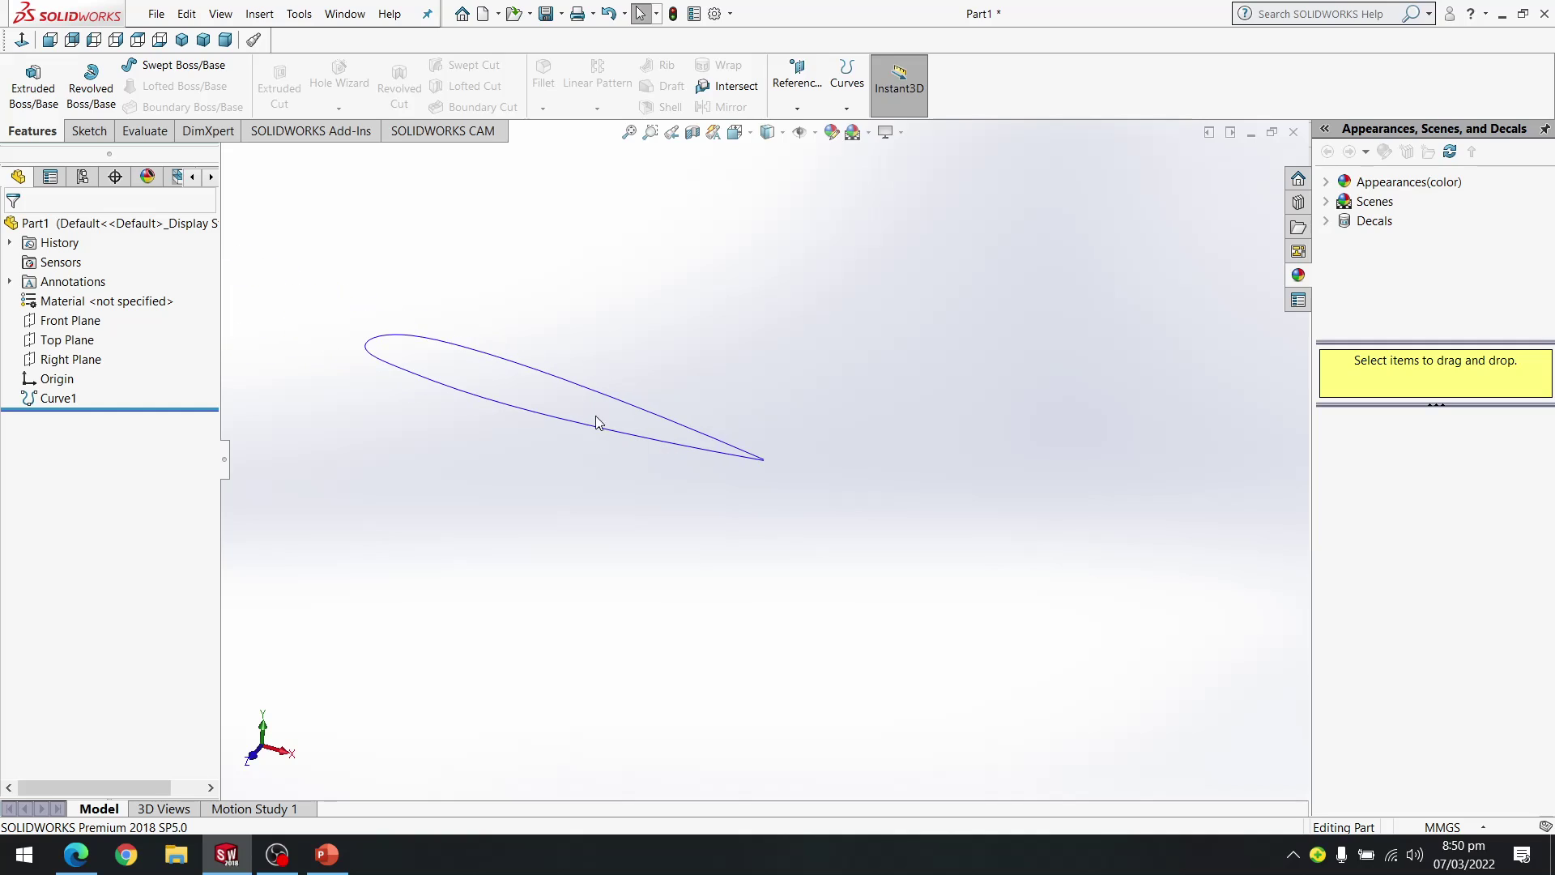
Orient the view normal to the Front Plane and start a new sketch on that plane
middle_drag(479, 329, 451, 343)
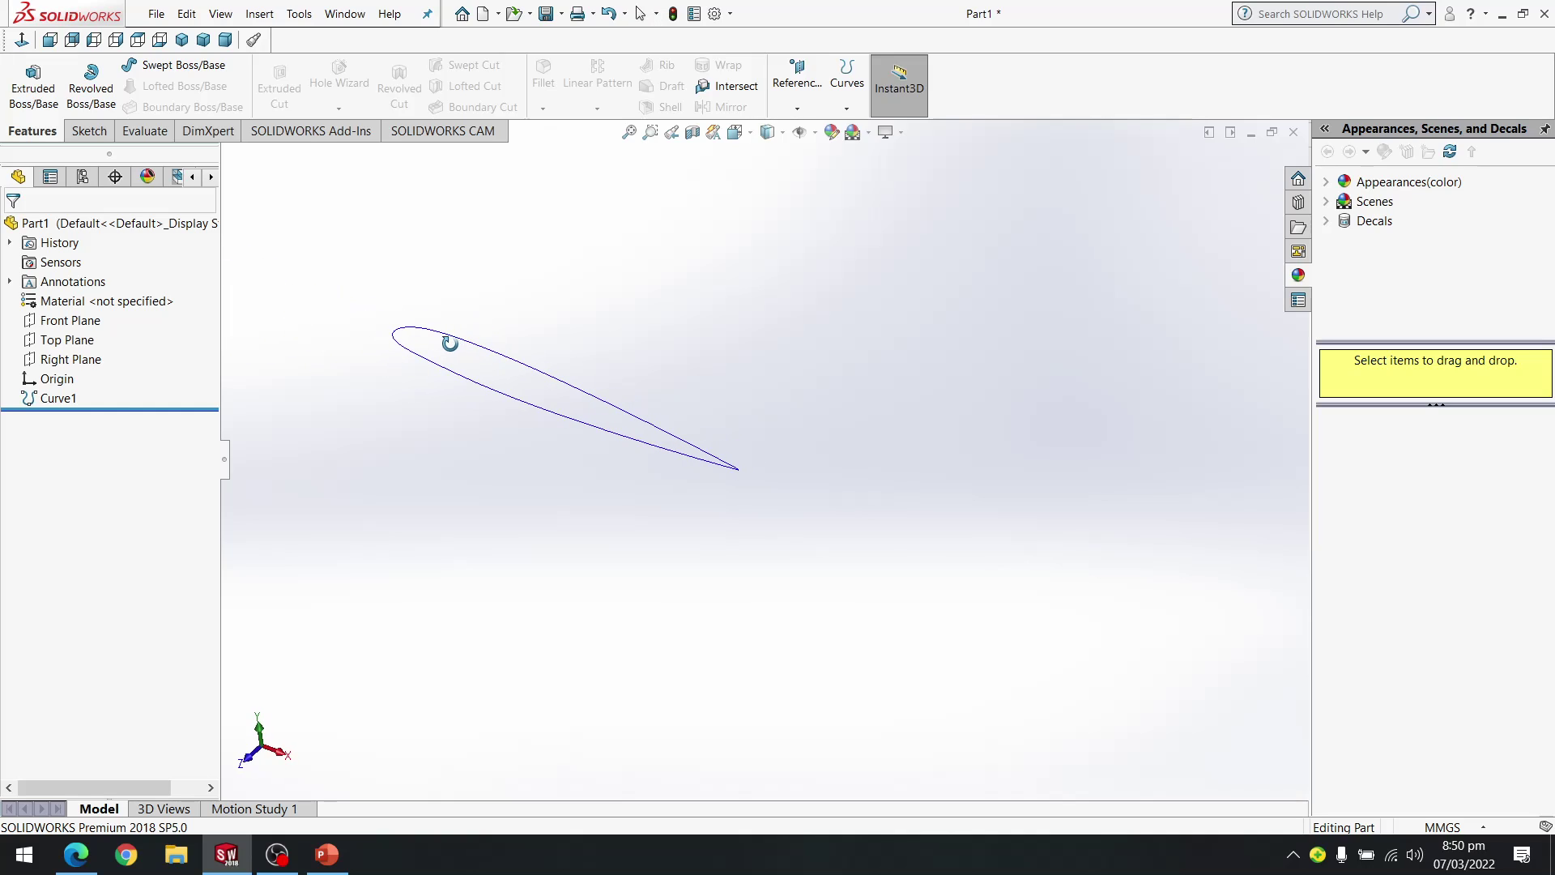
click(71, 320)
right_click(84, 321)
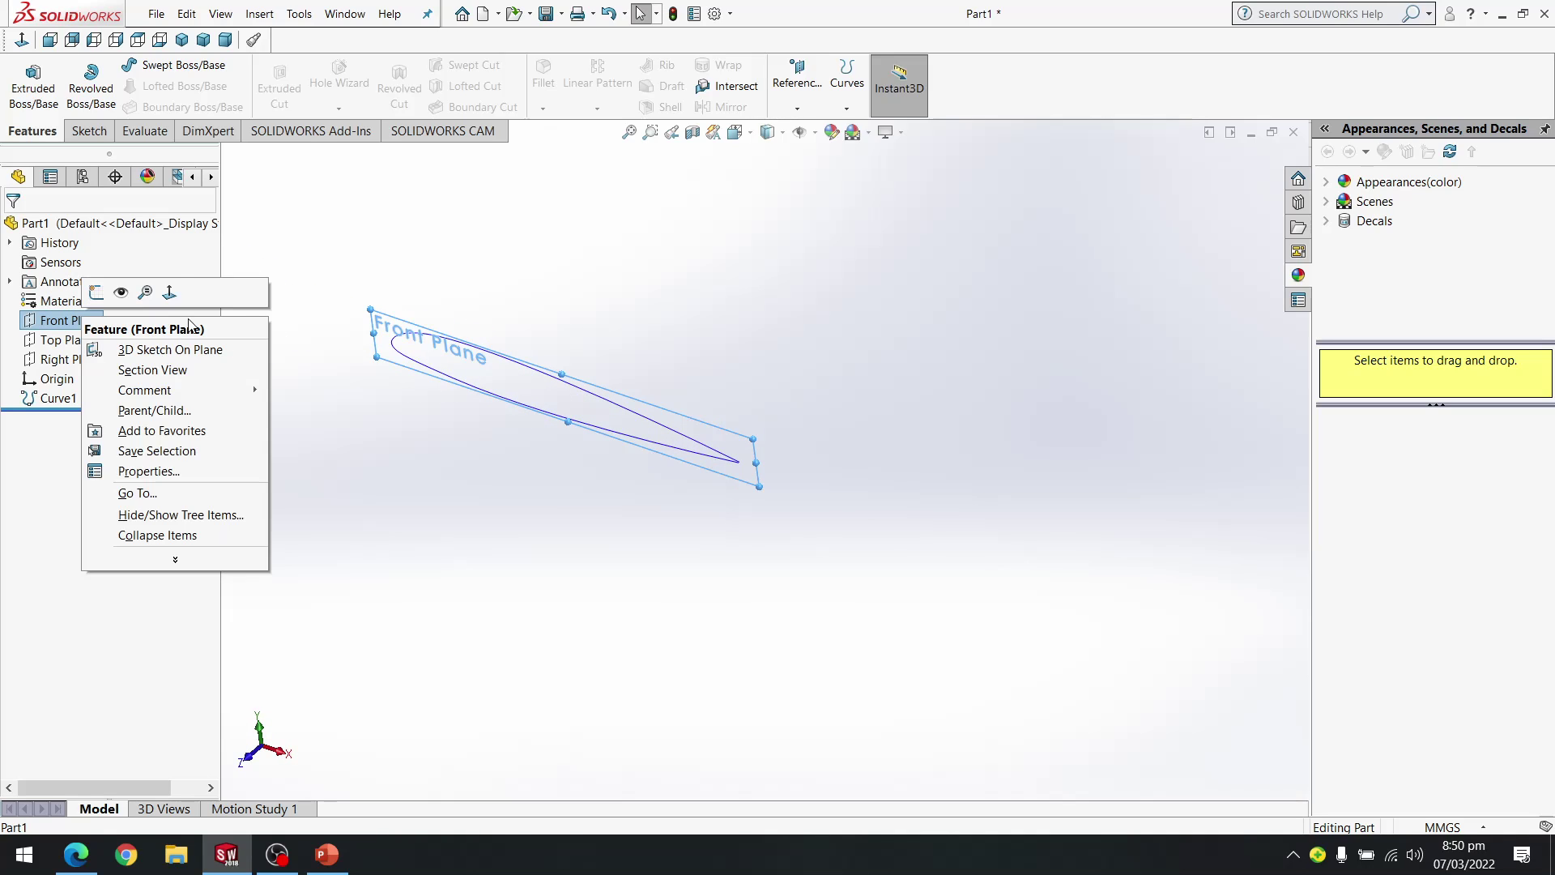
click(166, 293)
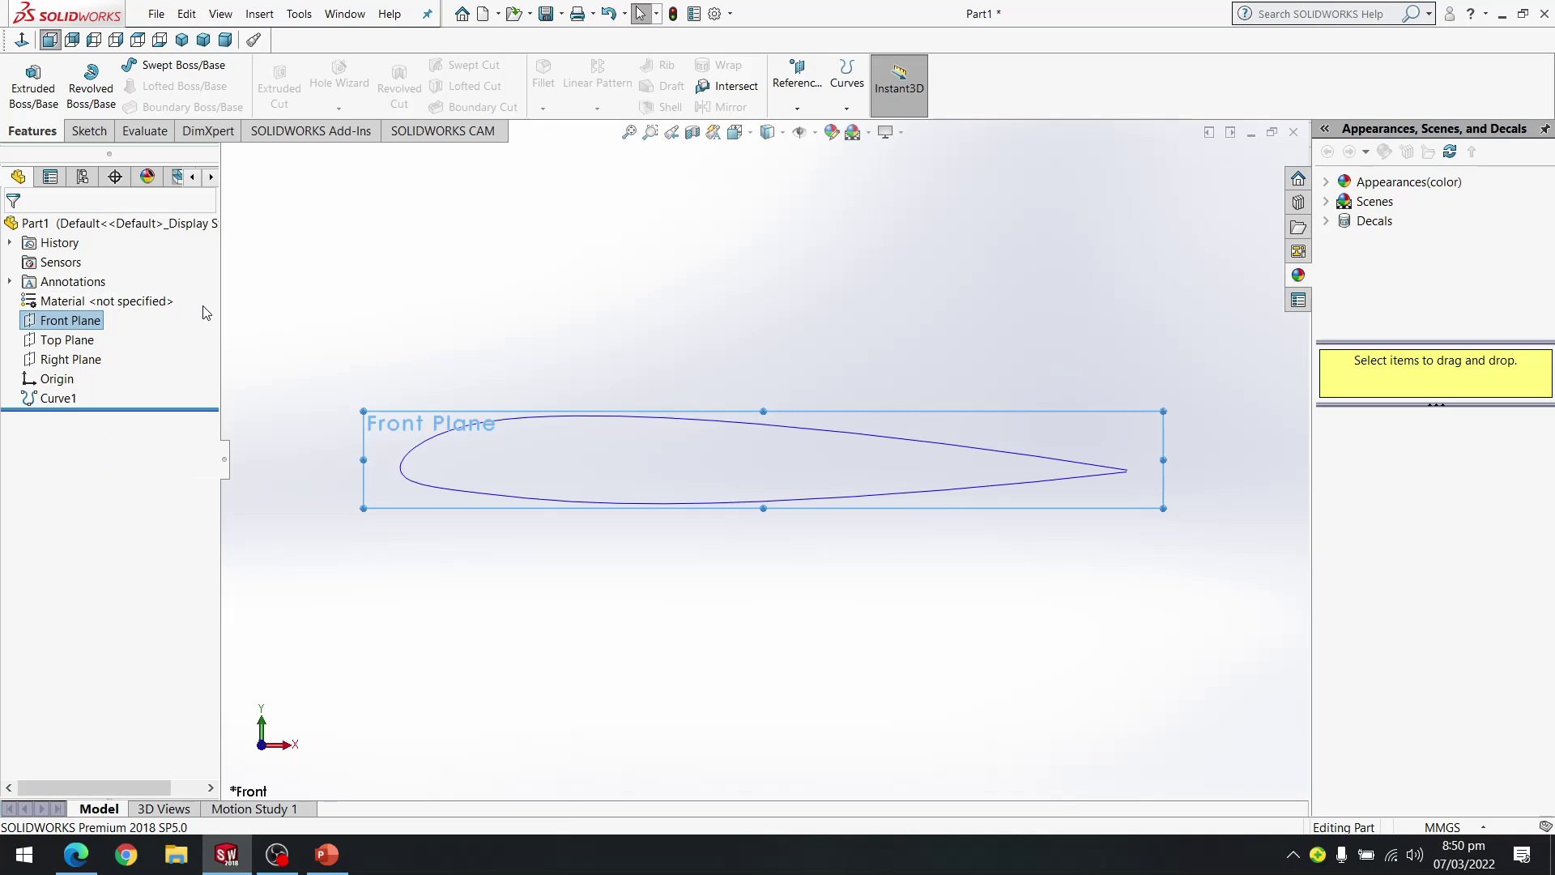
click(89, 130)
click(24, 73)
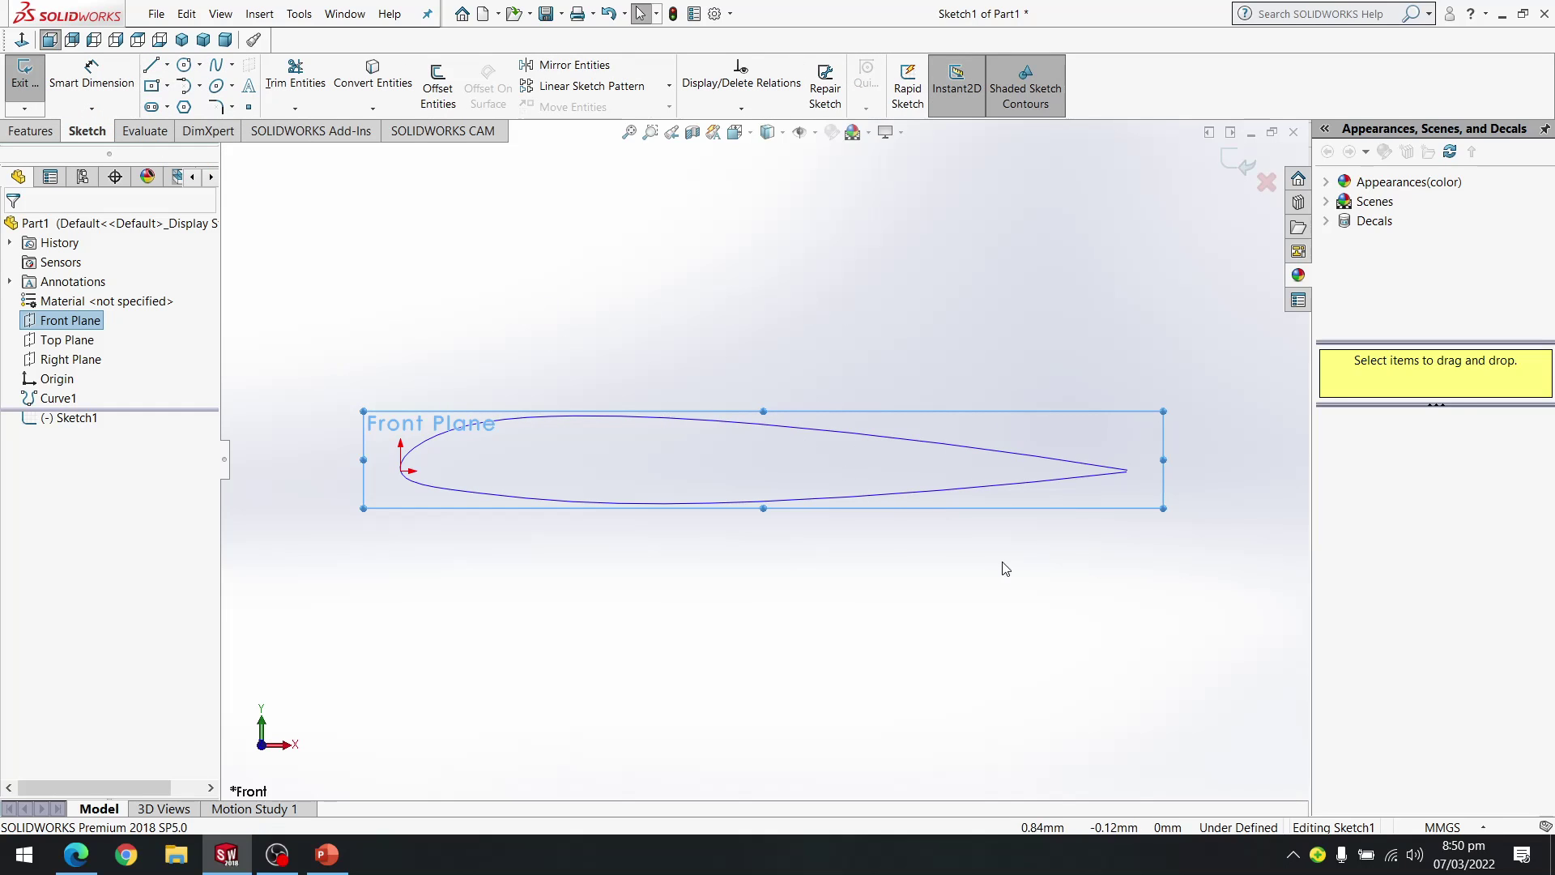
Convert the imported airfoil curve into a sketch entity with Convert Entities
click(375, 85)
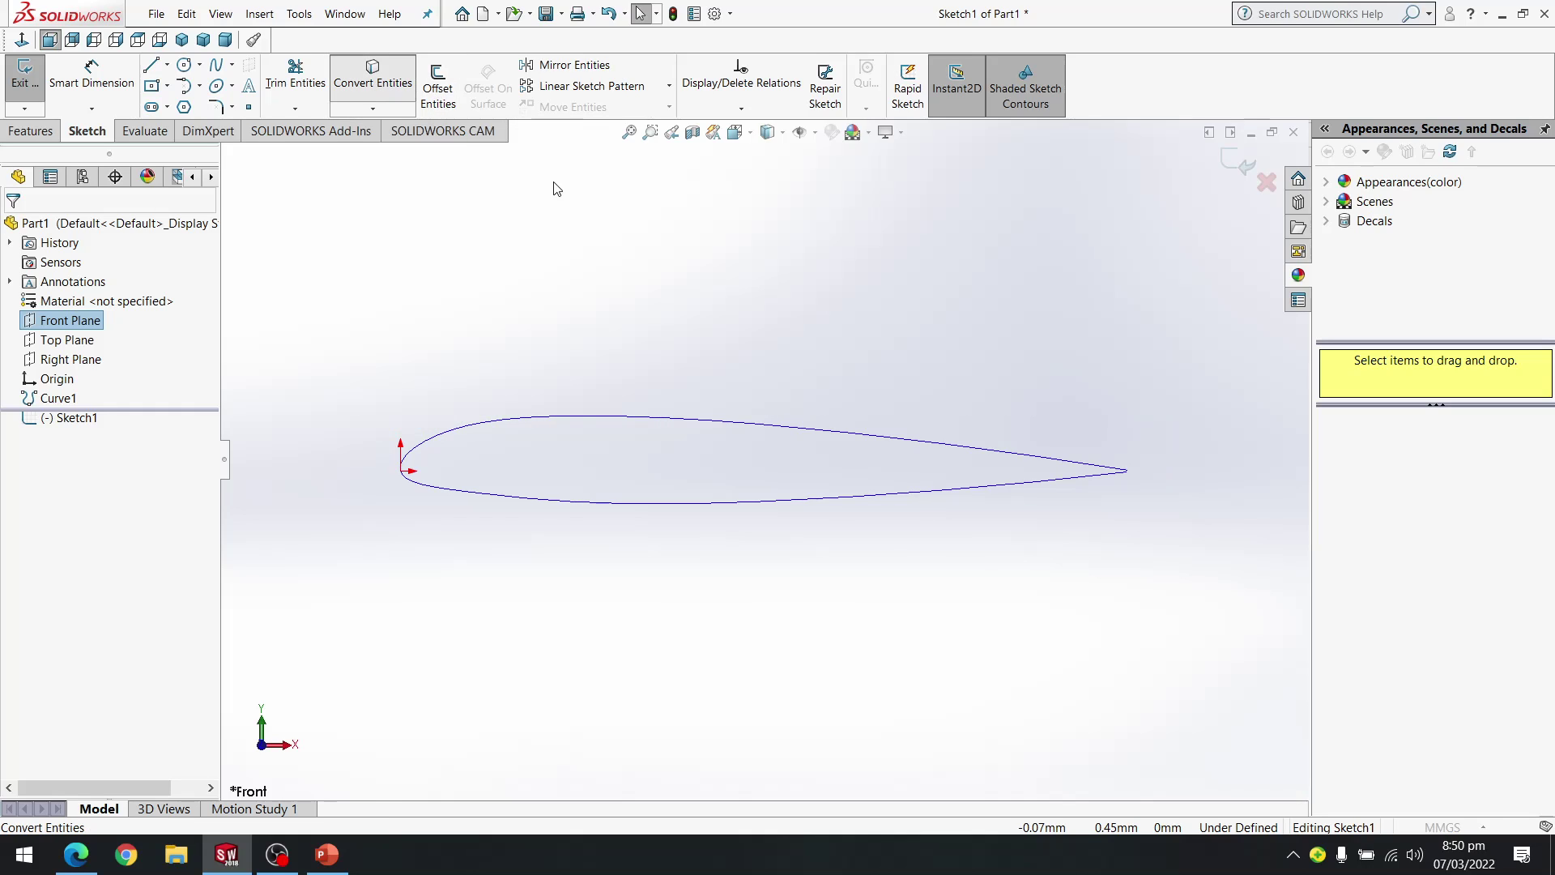
click(904, 443)
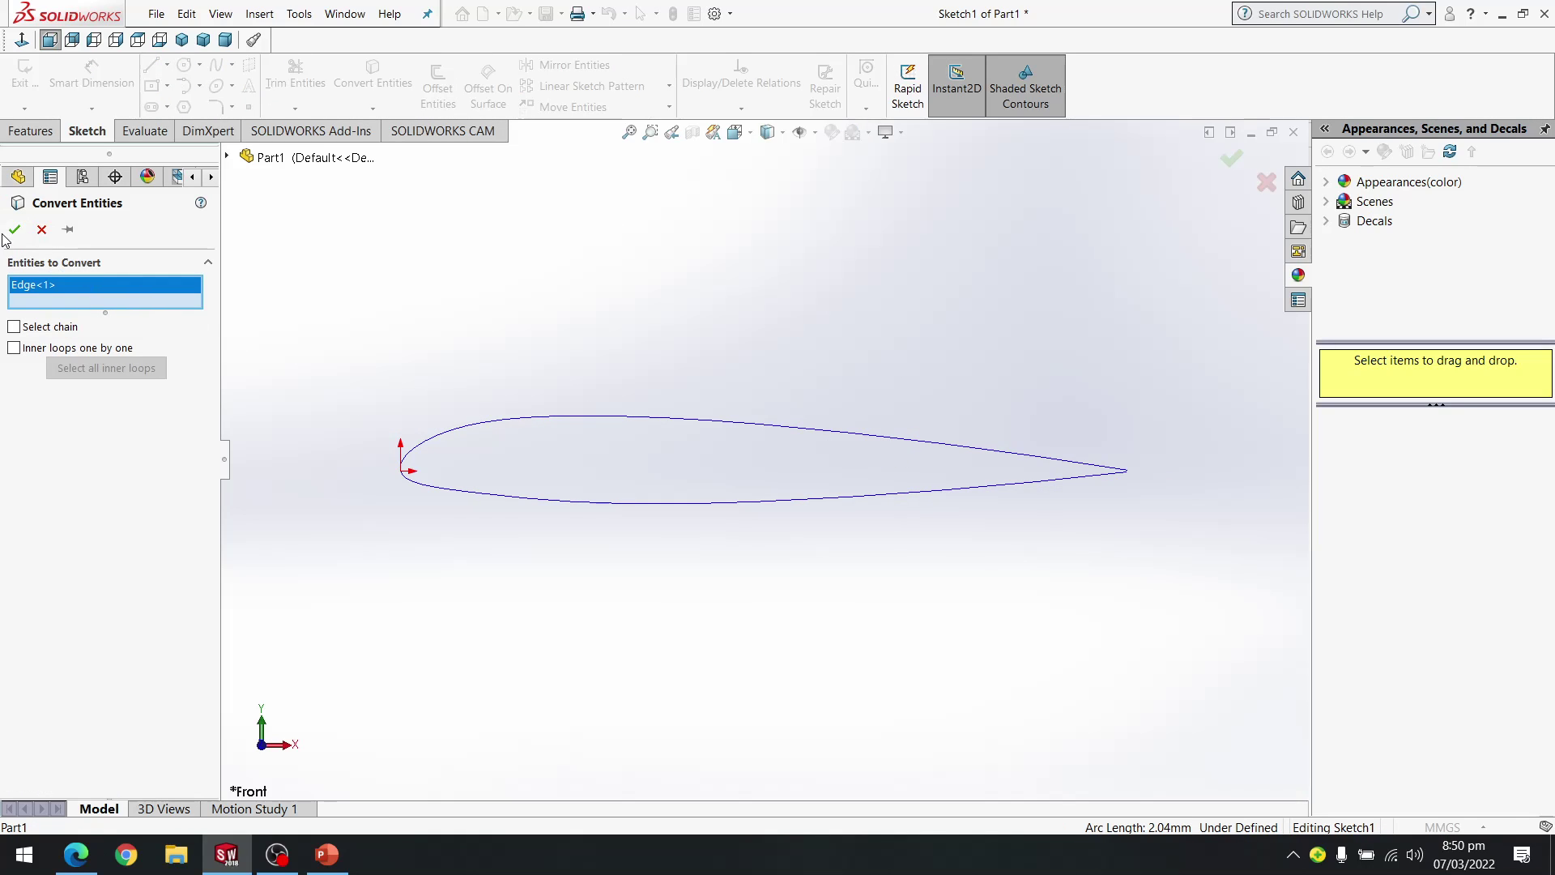
key(Return)
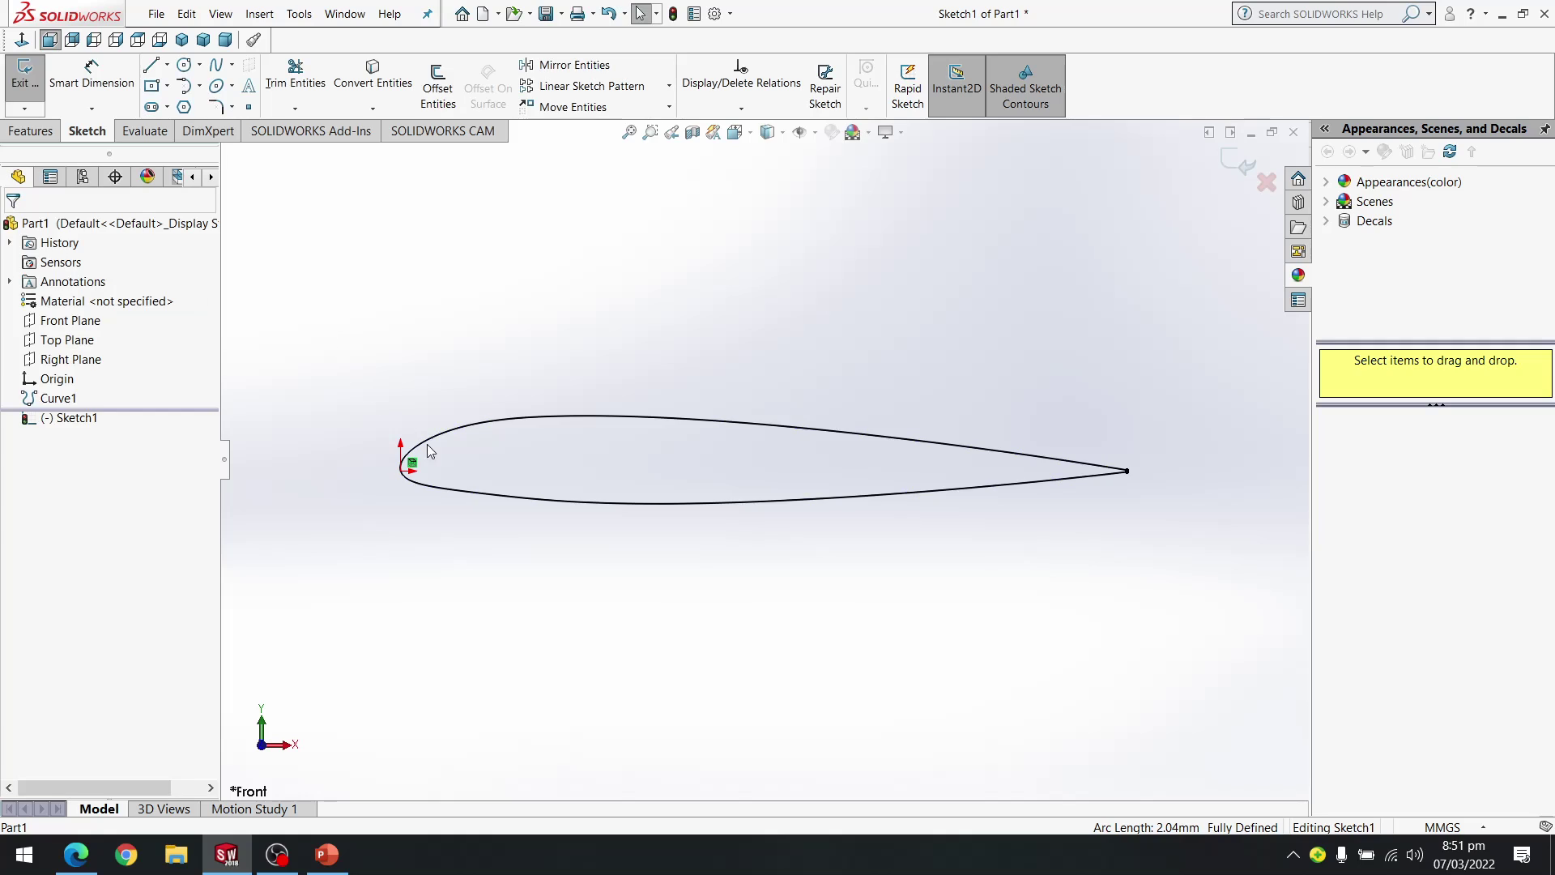
Hide the imported Curve1 so that only the converted airfoil sketch is displayed
scroll(1159, 472, down, 5)
scroll(782, 423, up, 5)
scroll(440, 421, down, 4)
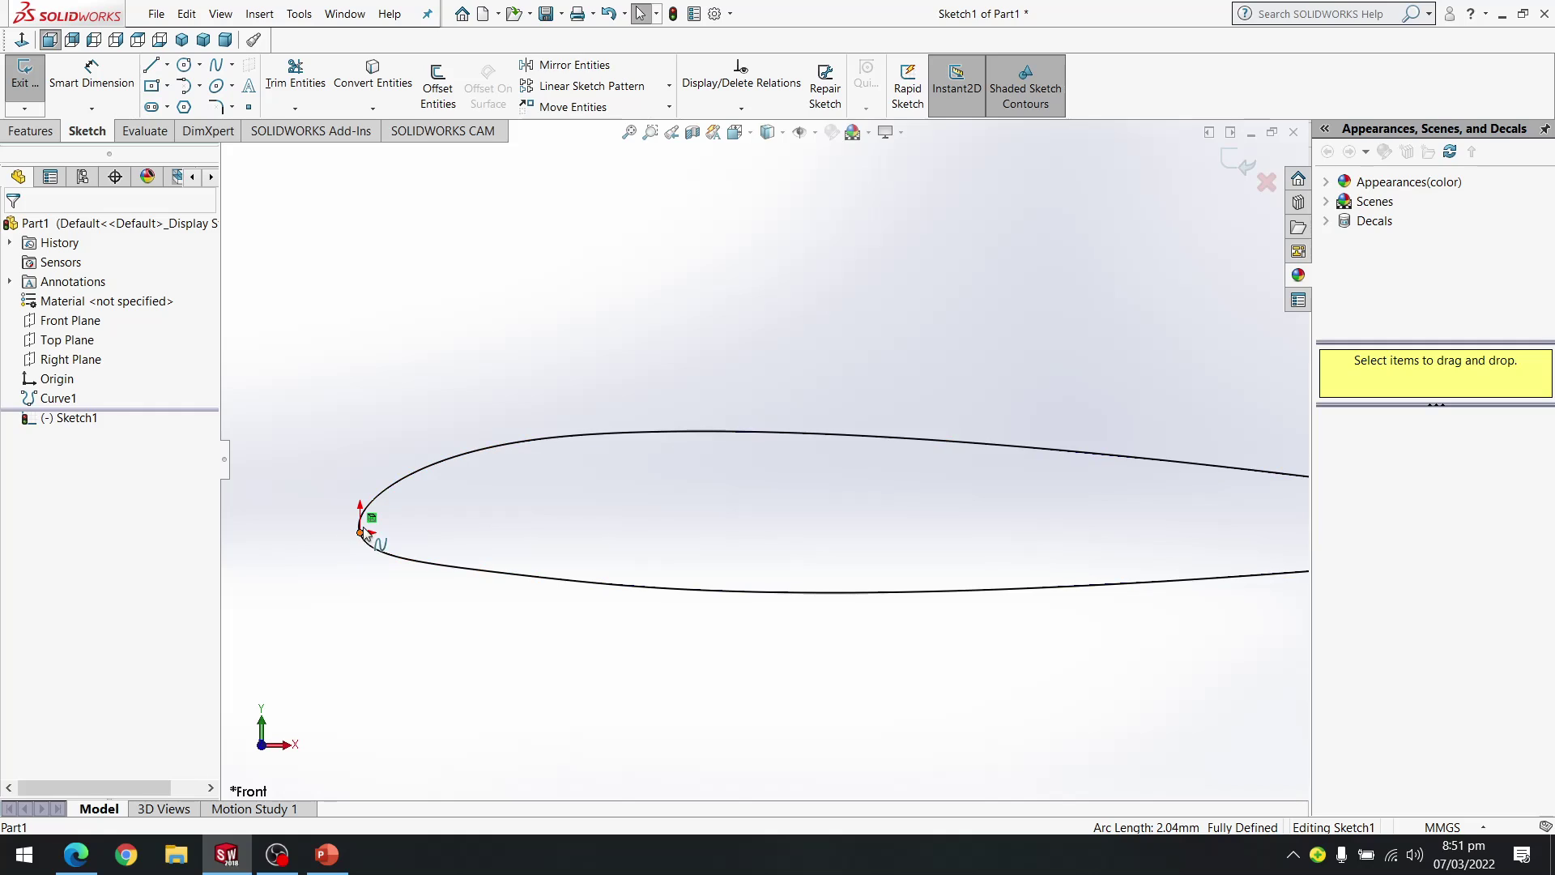
click(58, 401)
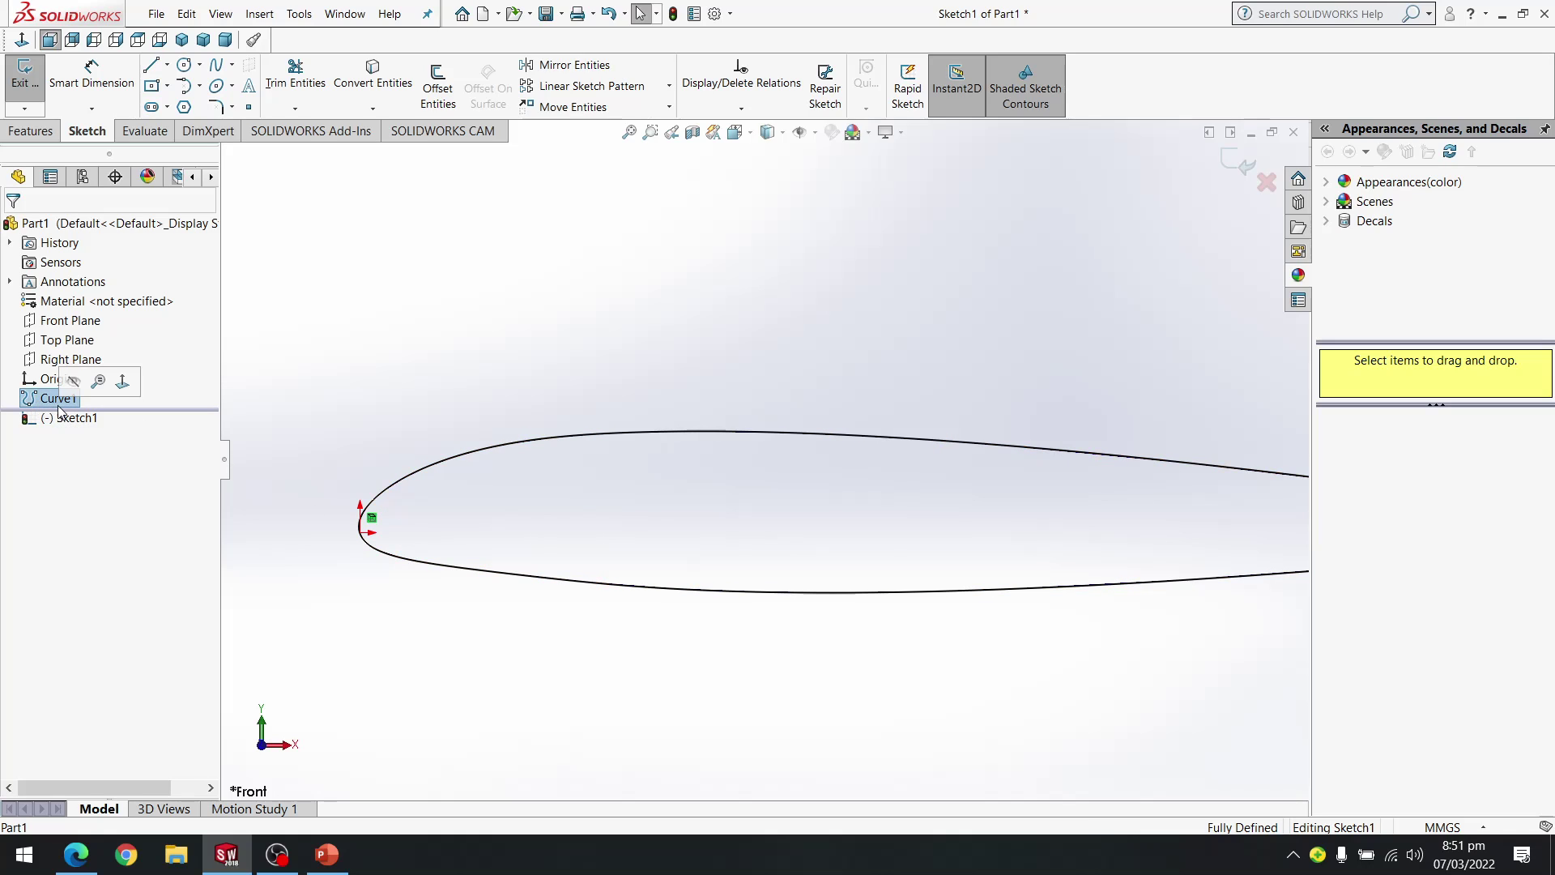
right_click(47, 405)
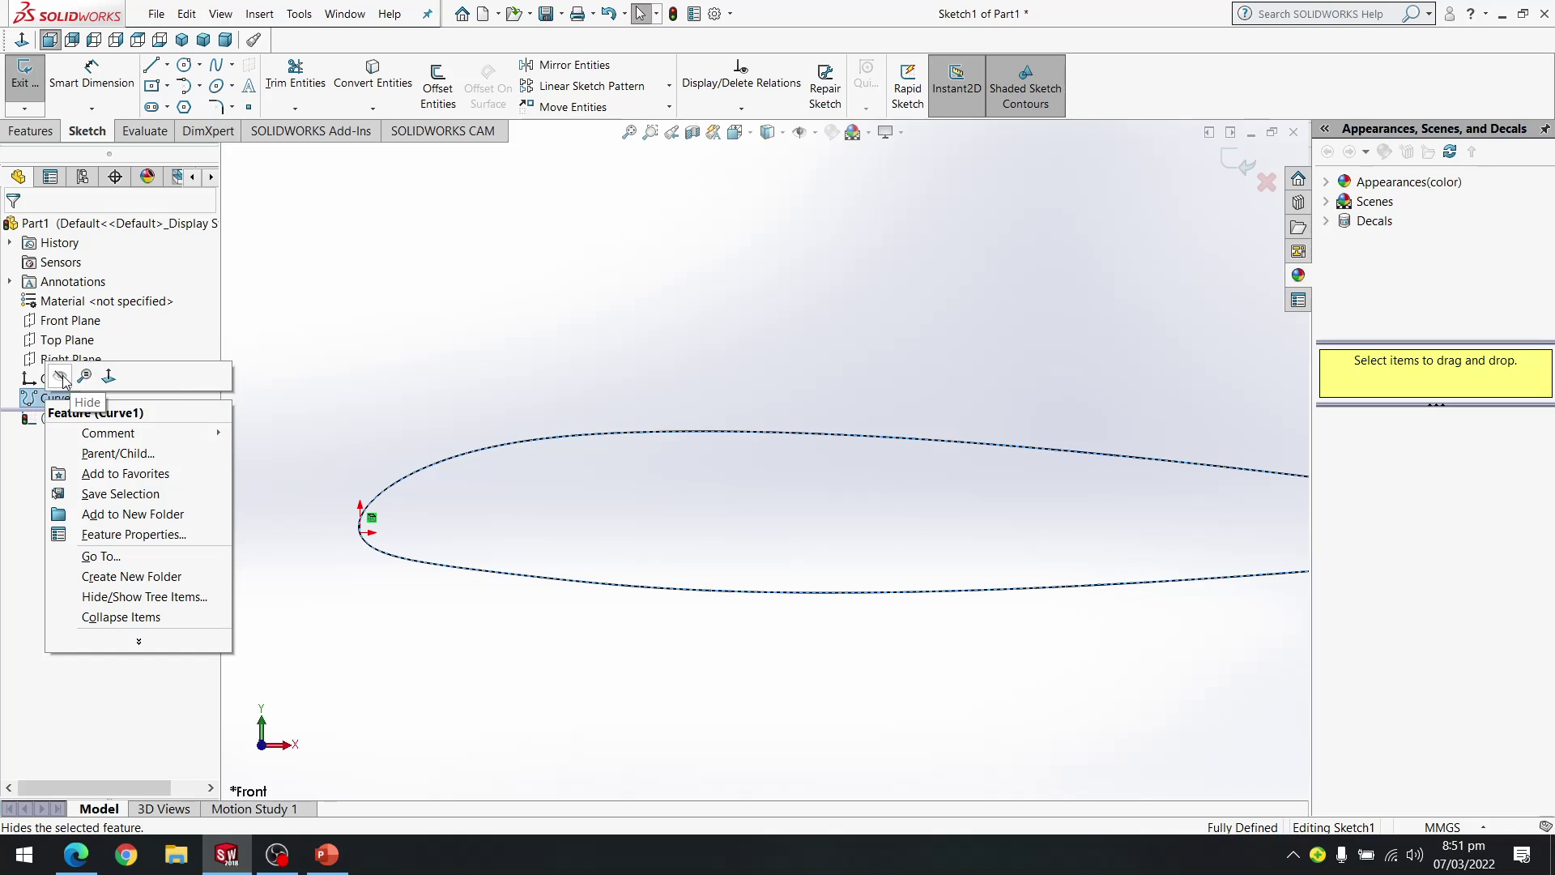
click(69, 381)
Copy the converted airfoil spline and paste the duplicate above the original in the same sketch
scroll(550, 442, down, 3)
scroll(664, 474, up, 3)
mouse_move(988, 509)
ctrl+middle_down()
mouse_move(890, 505)
mouse_move(732, 437)
ctrl+middle_up()
scroll(729, 439, down, 2)
scroll(729, 439, up, 4)
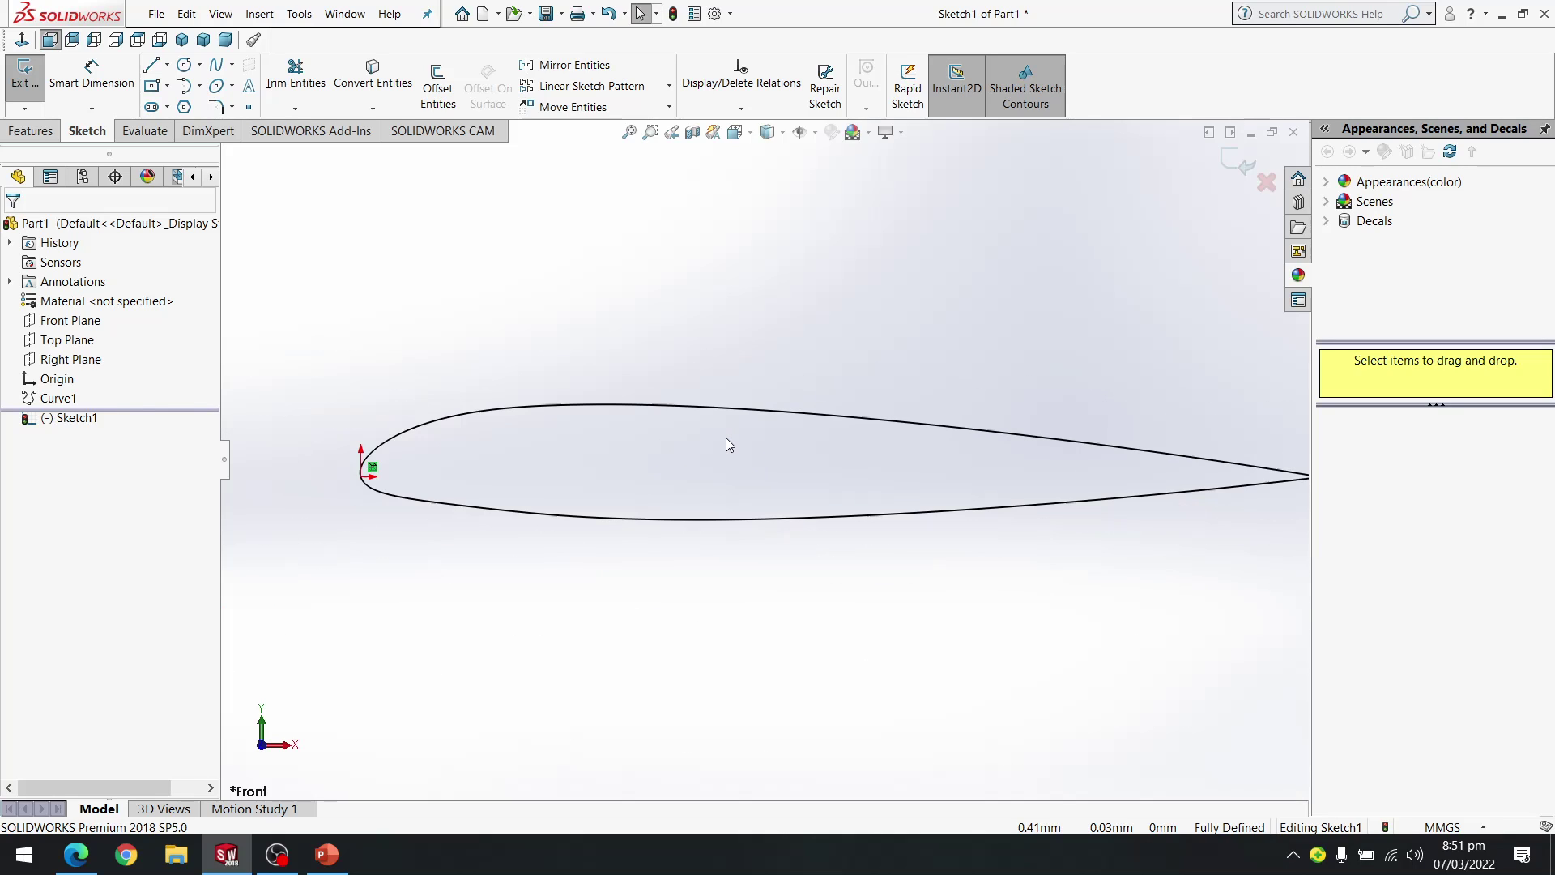
scroll(757, 442, up, 1)
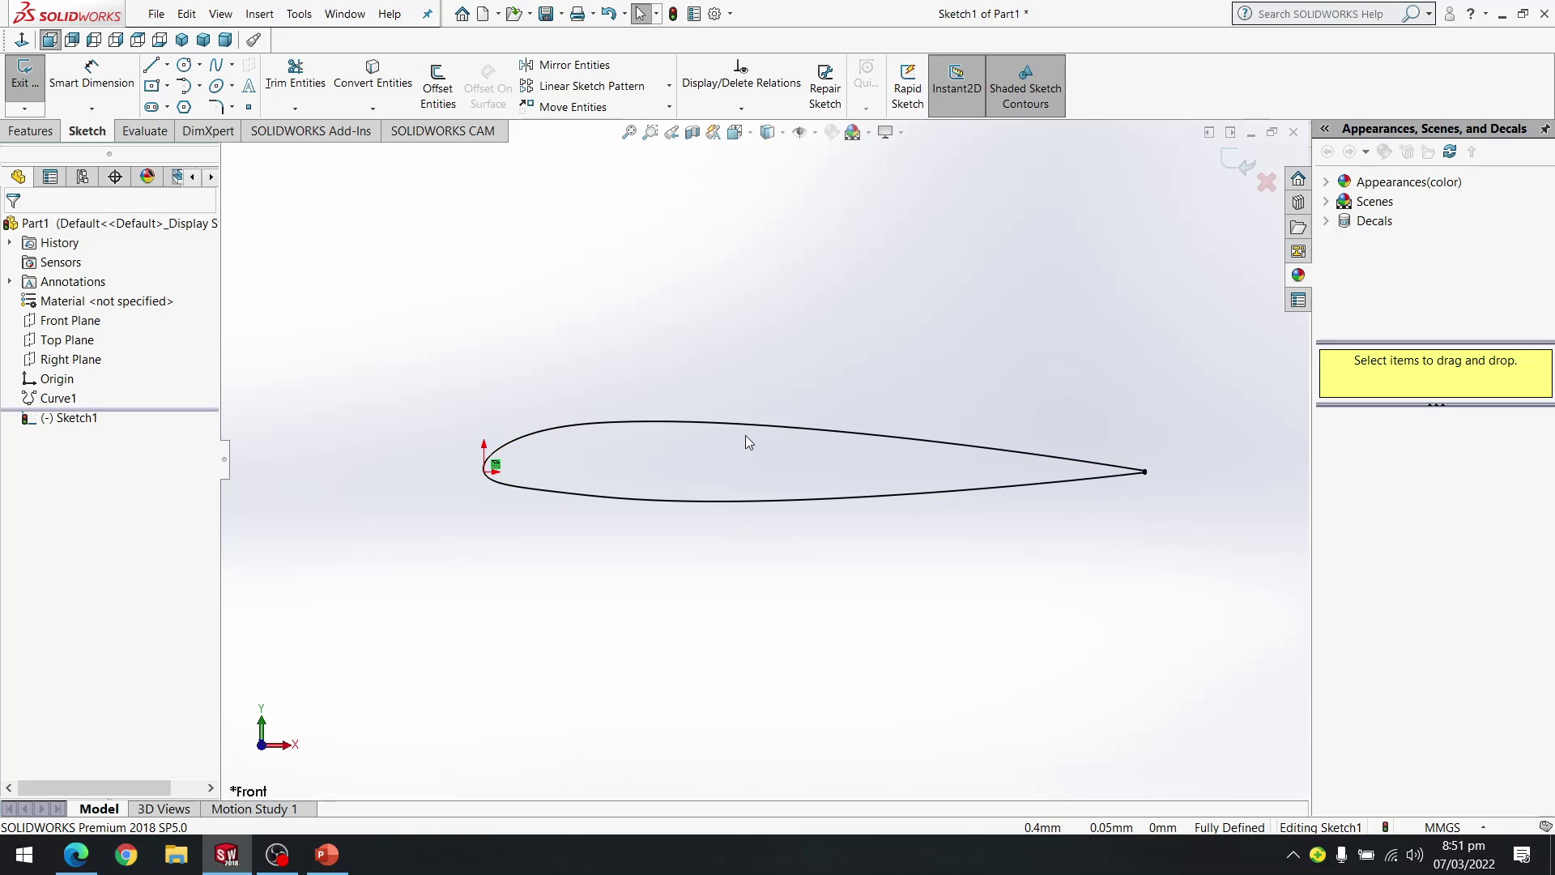
click(703, 428)
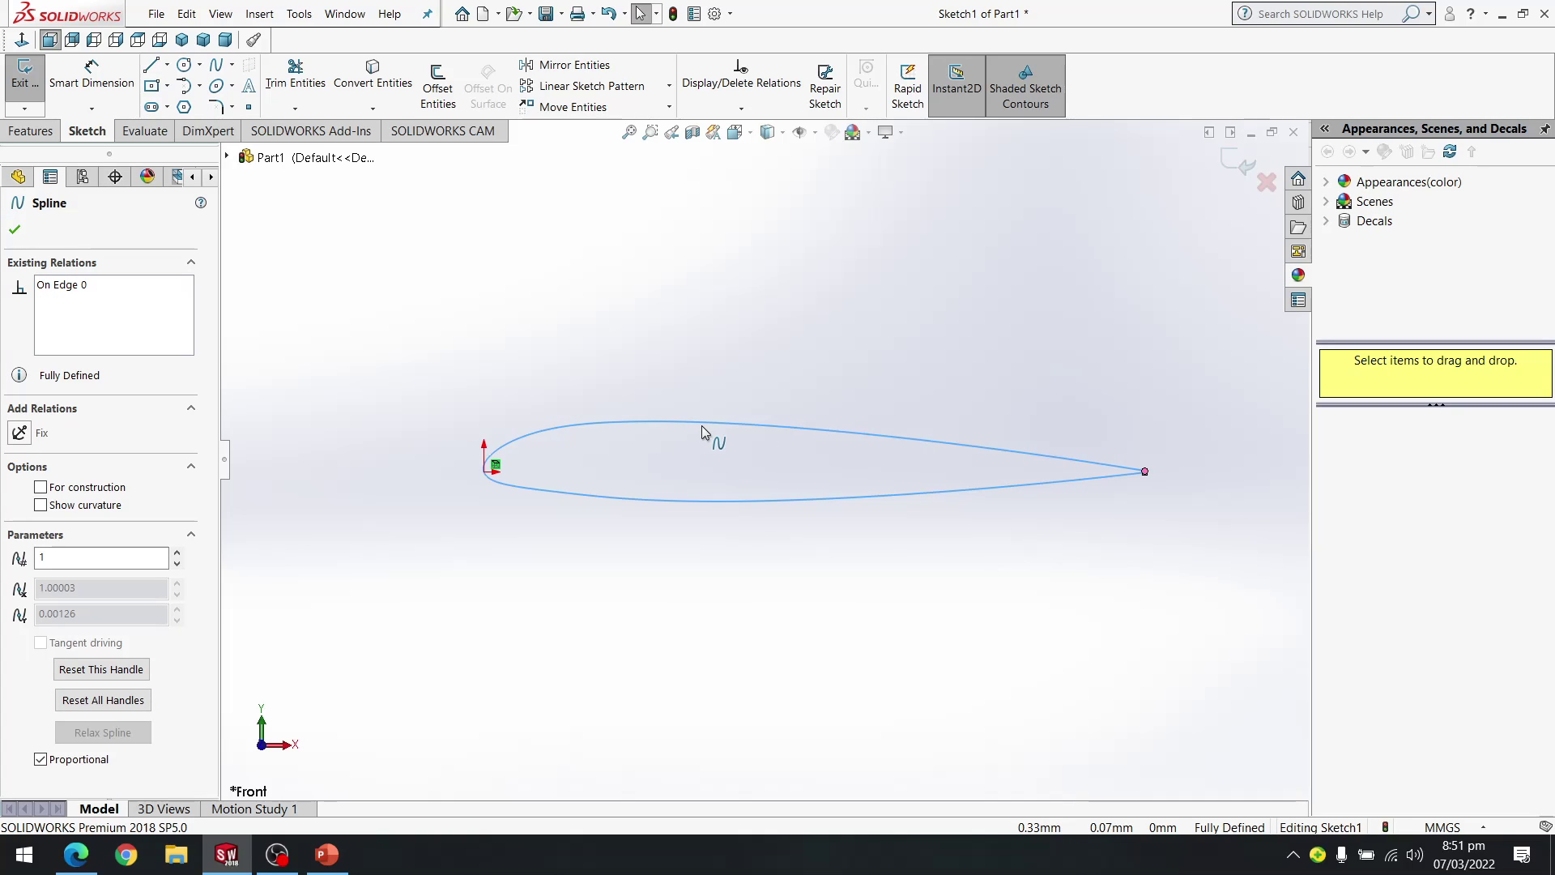
click(702, 430)
key(ctrl+v)
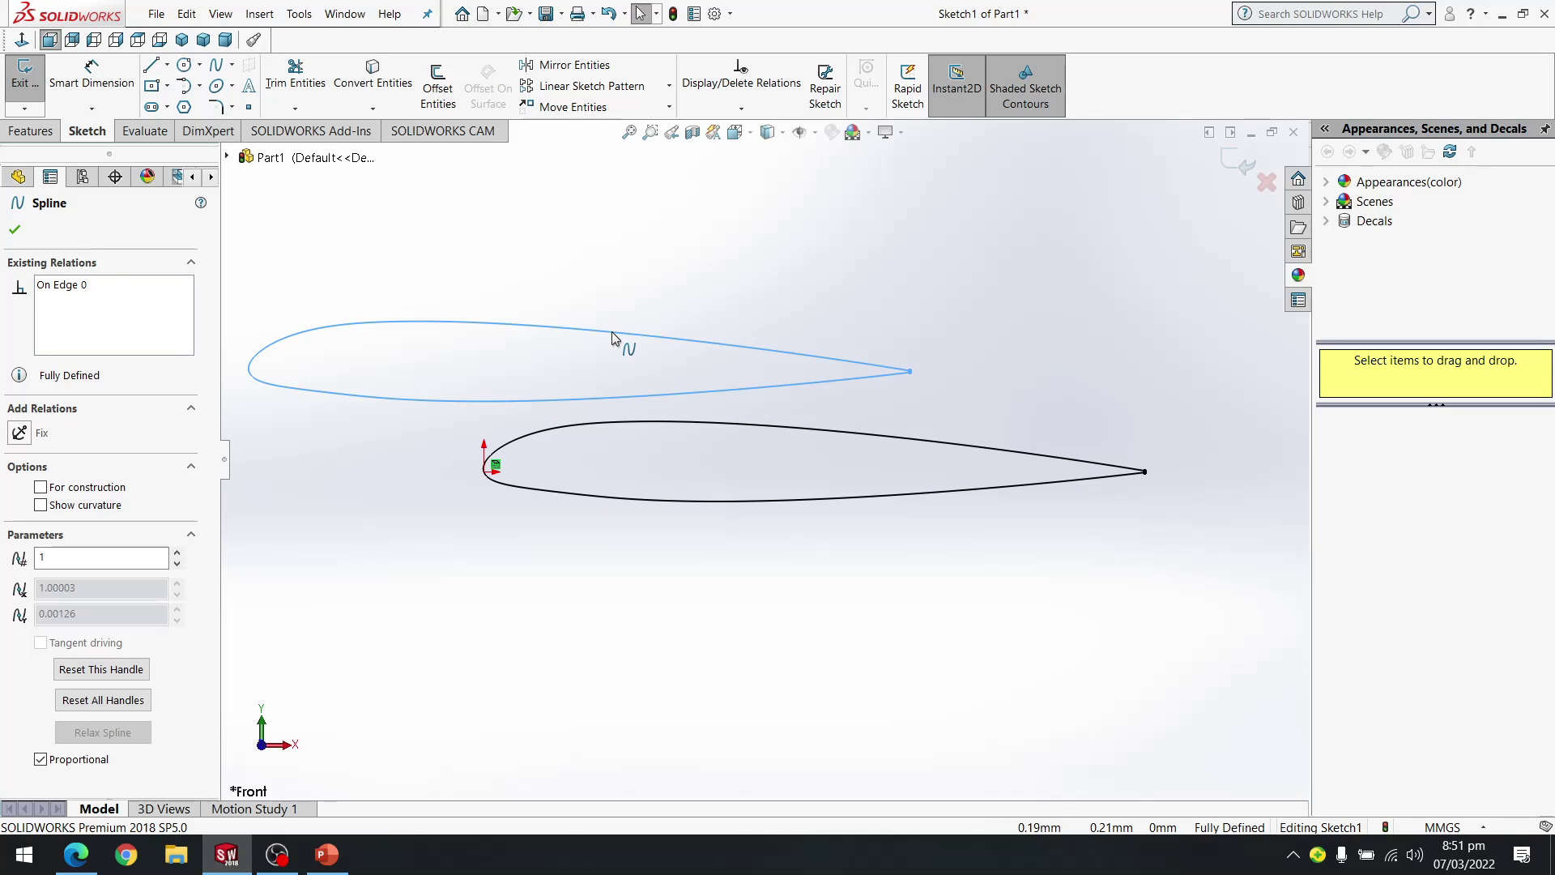
click(673, 312)
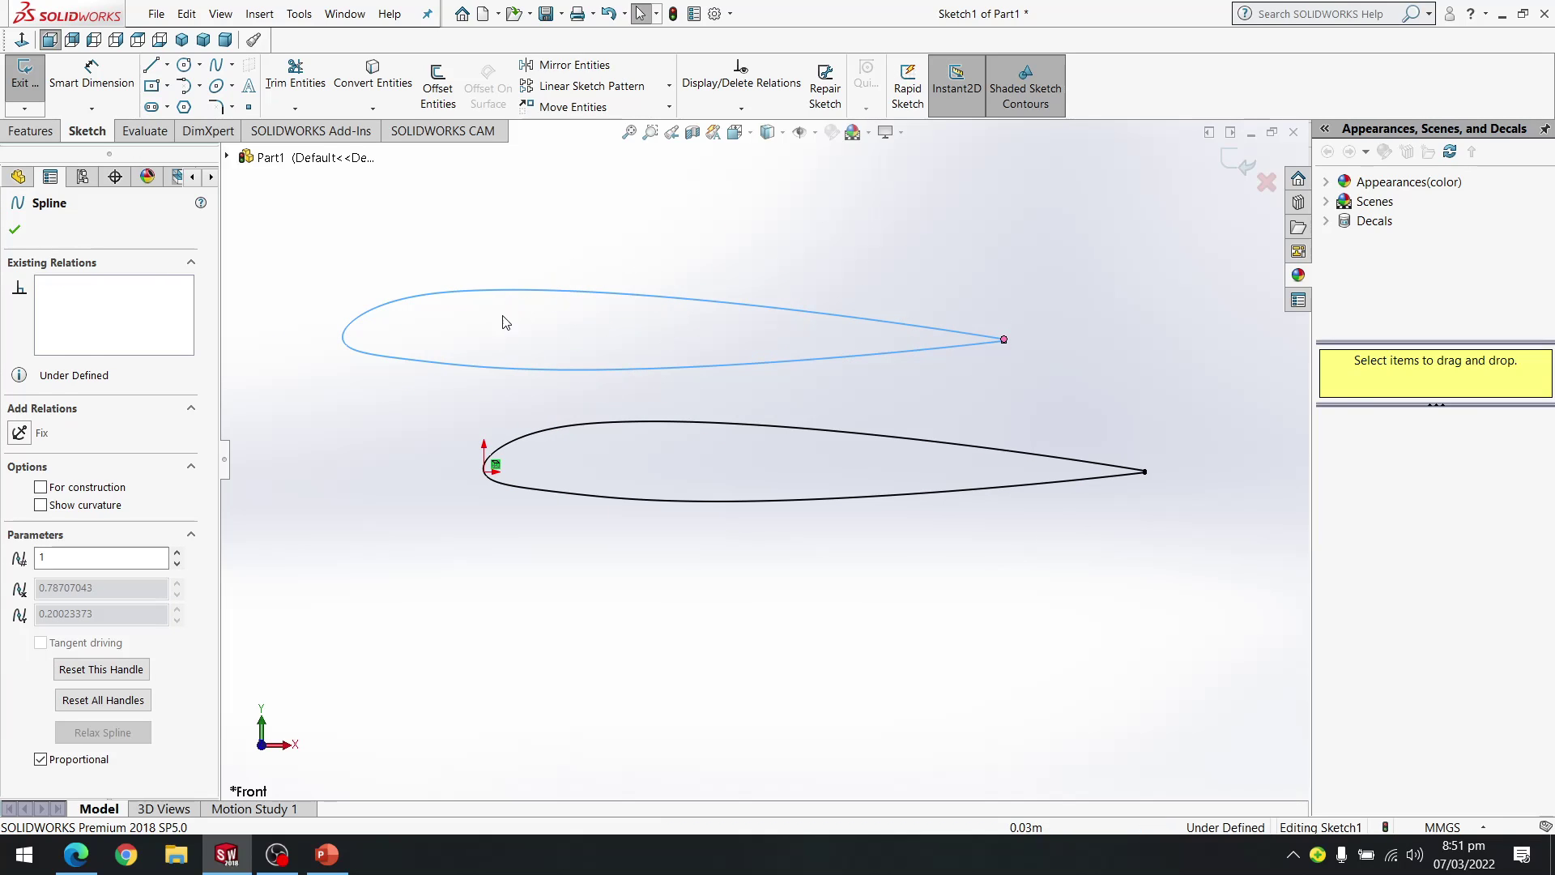
Delete the original converted airfoil spline that starts at the origin, leaving the pasted copy
click(705, 420)
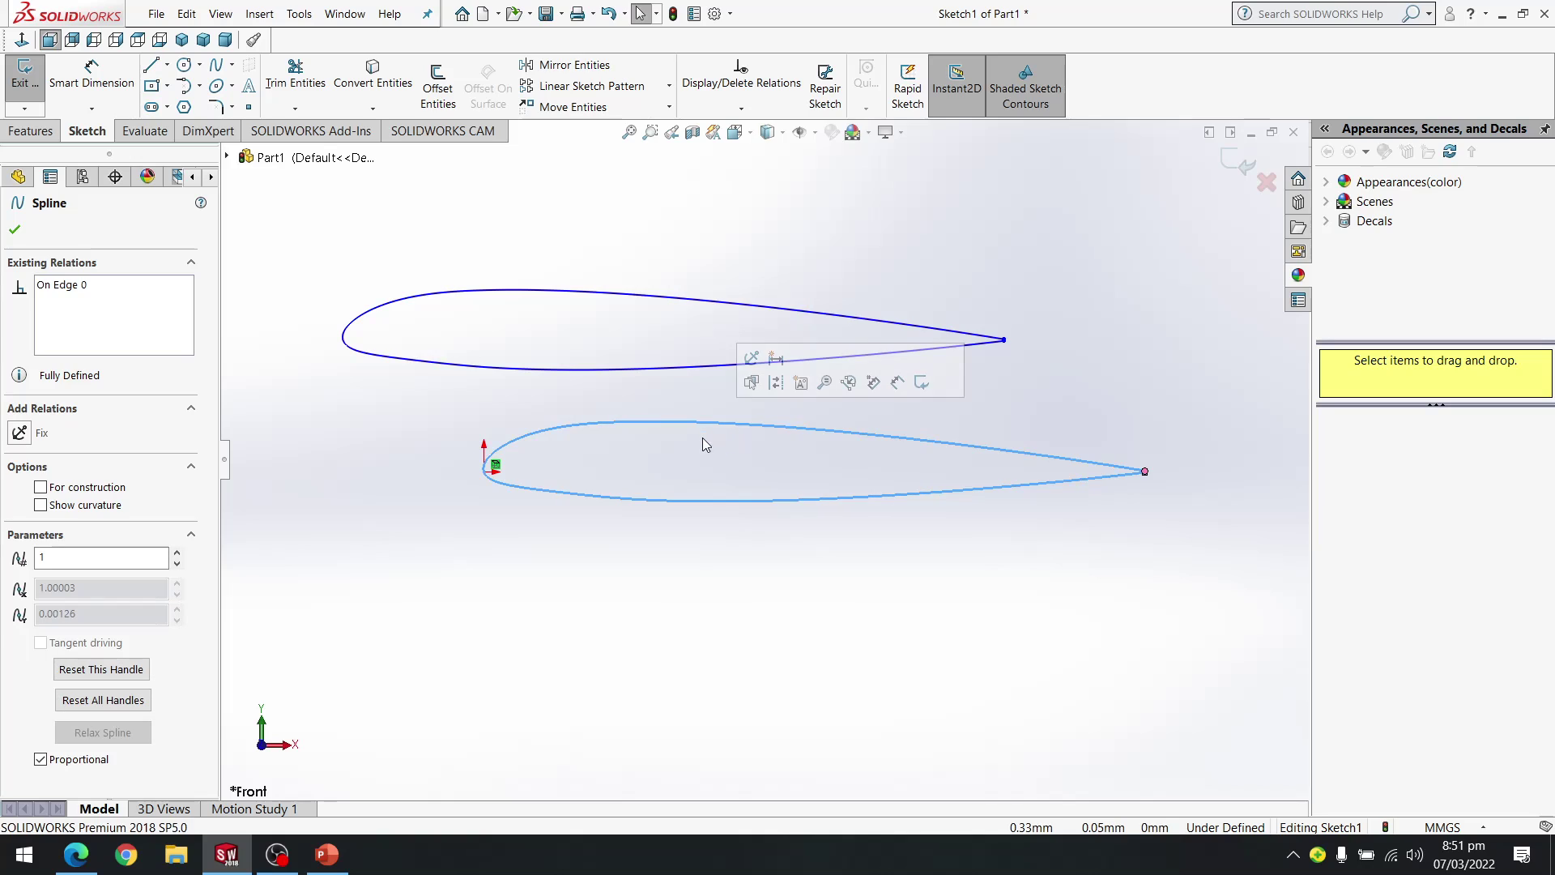
key(Delete)
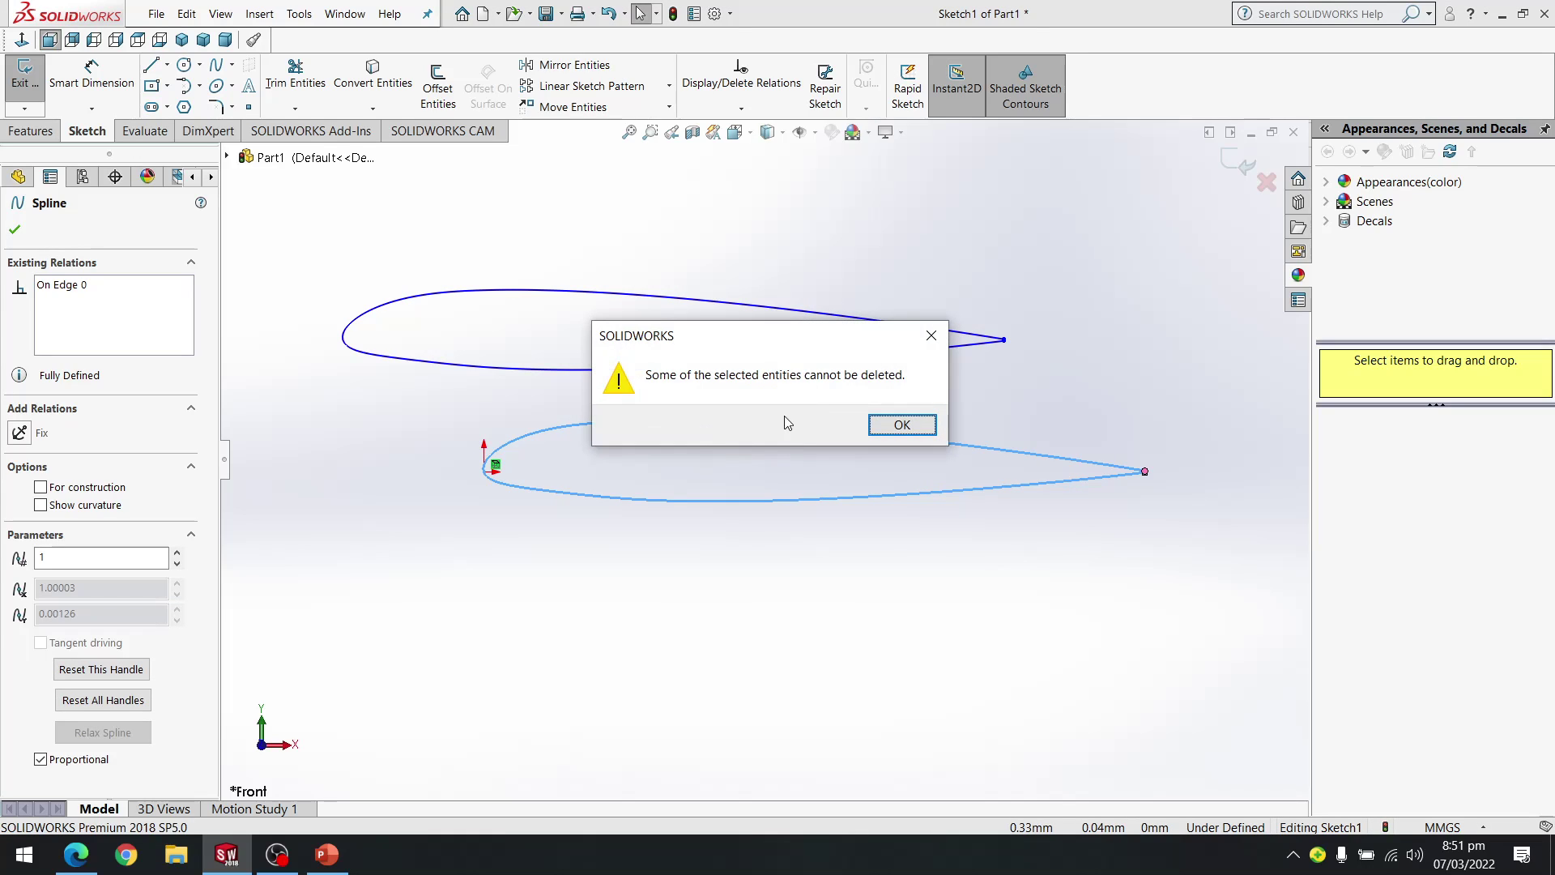
click(899, 426)
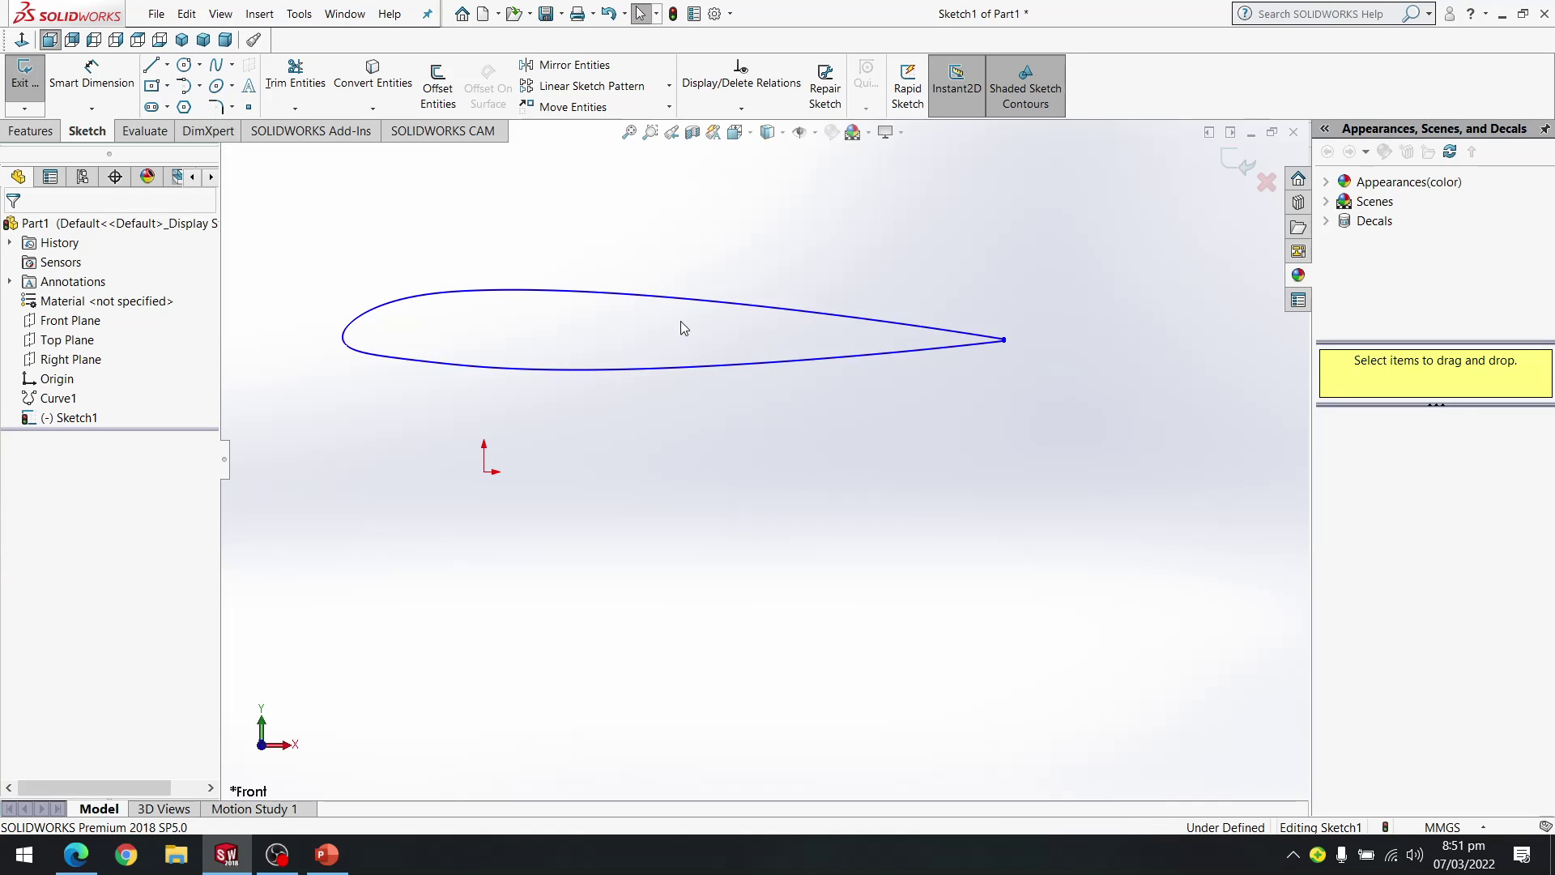
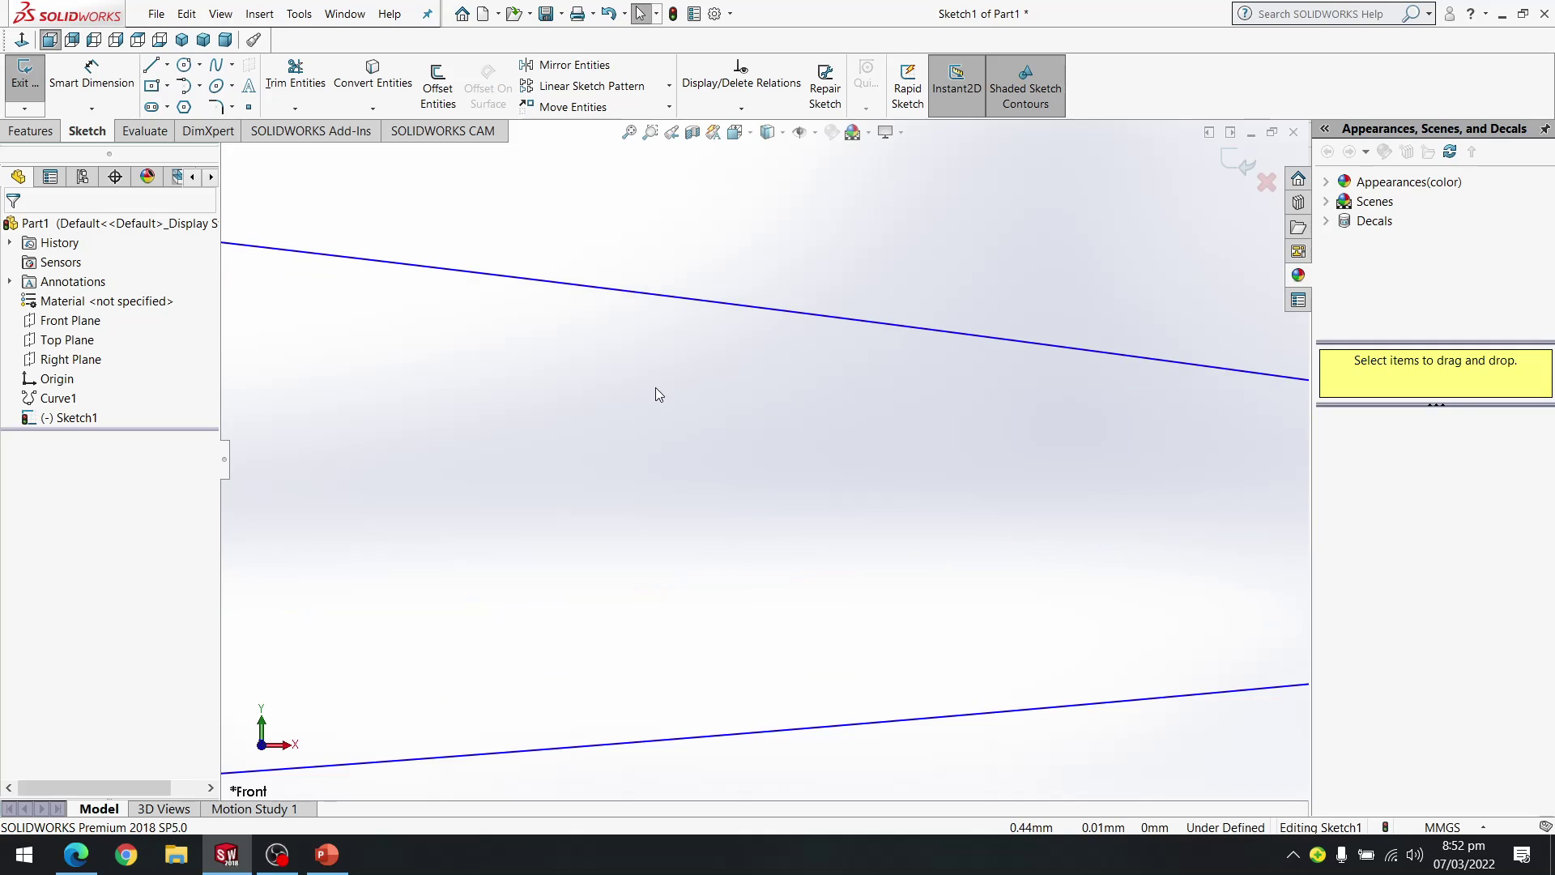
Draw a vertical centerline about 0.34 mm long upward from the airfoil's leading edge
scroll(356, 415, up, 3)
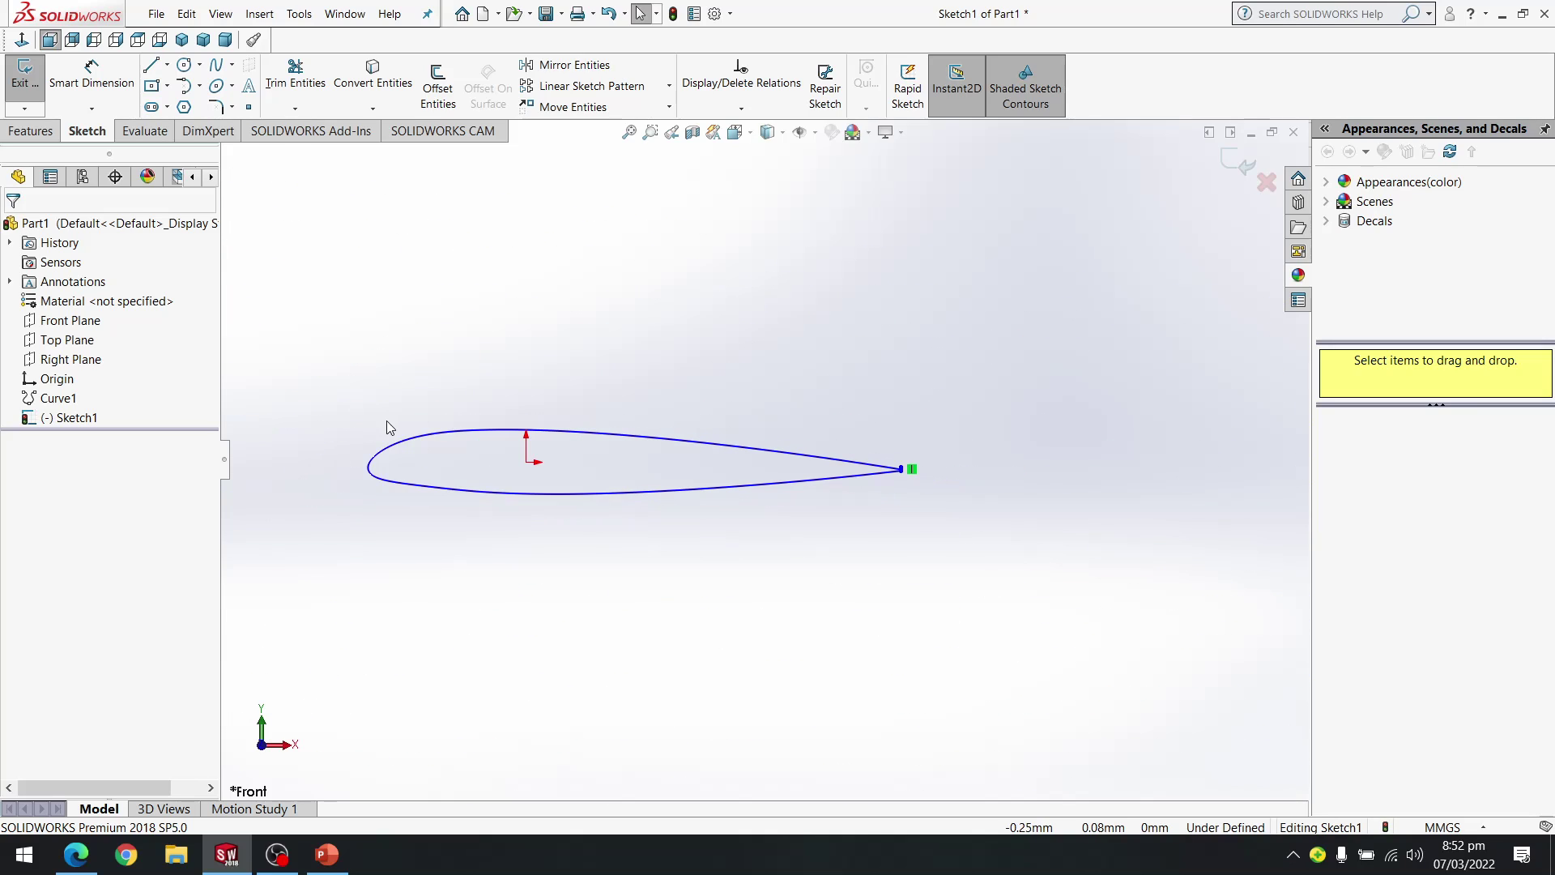
scroll(375, 458, down, 3)
scroll(833, 490, down, 3)
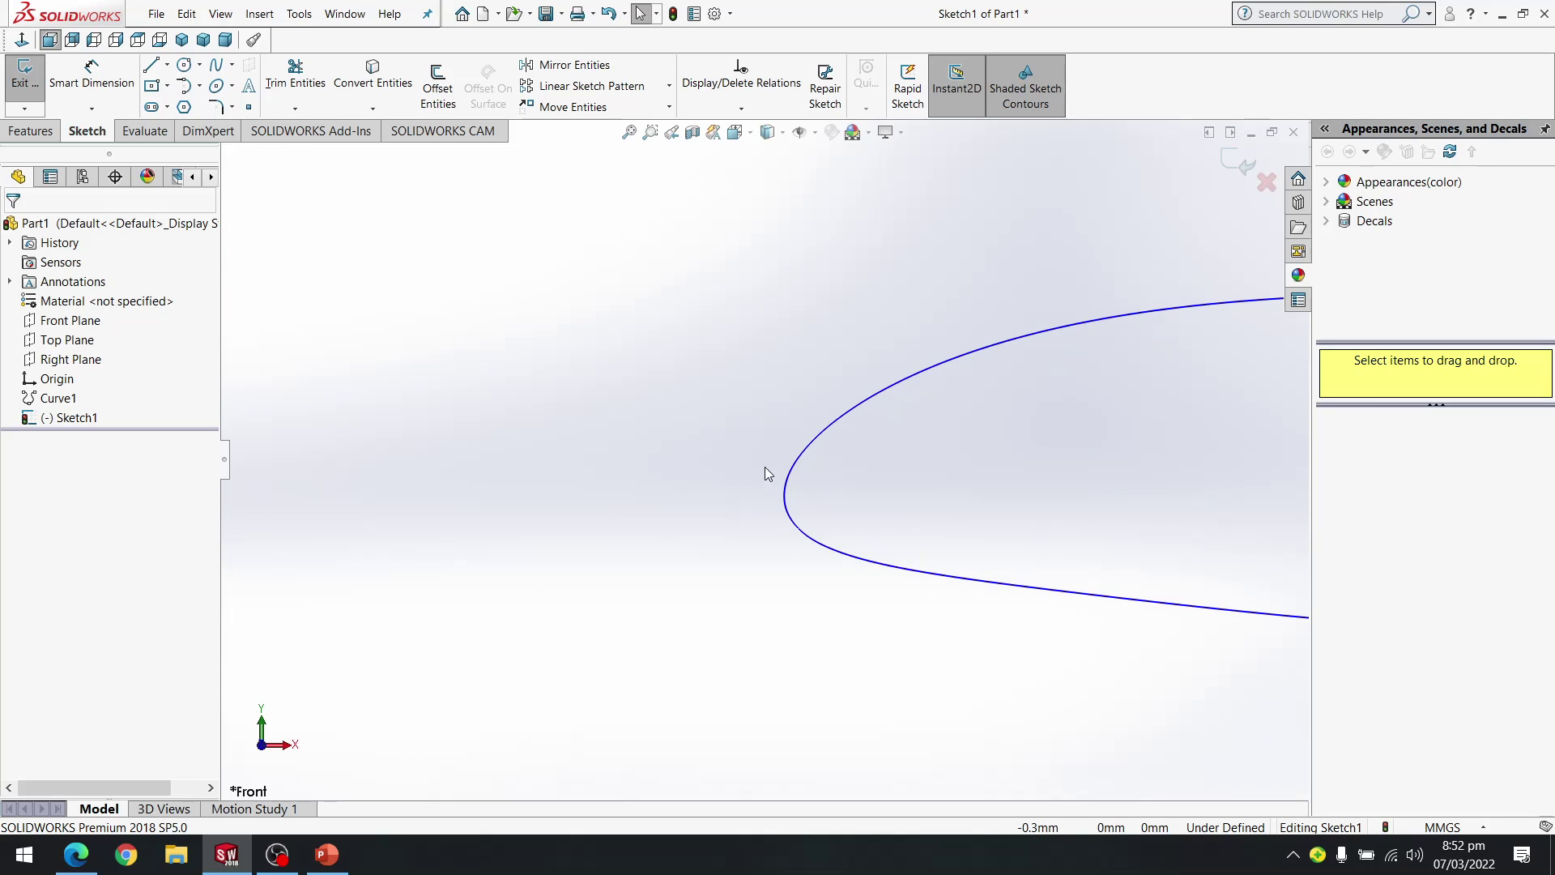
click(166, 64)
click(202, 101)
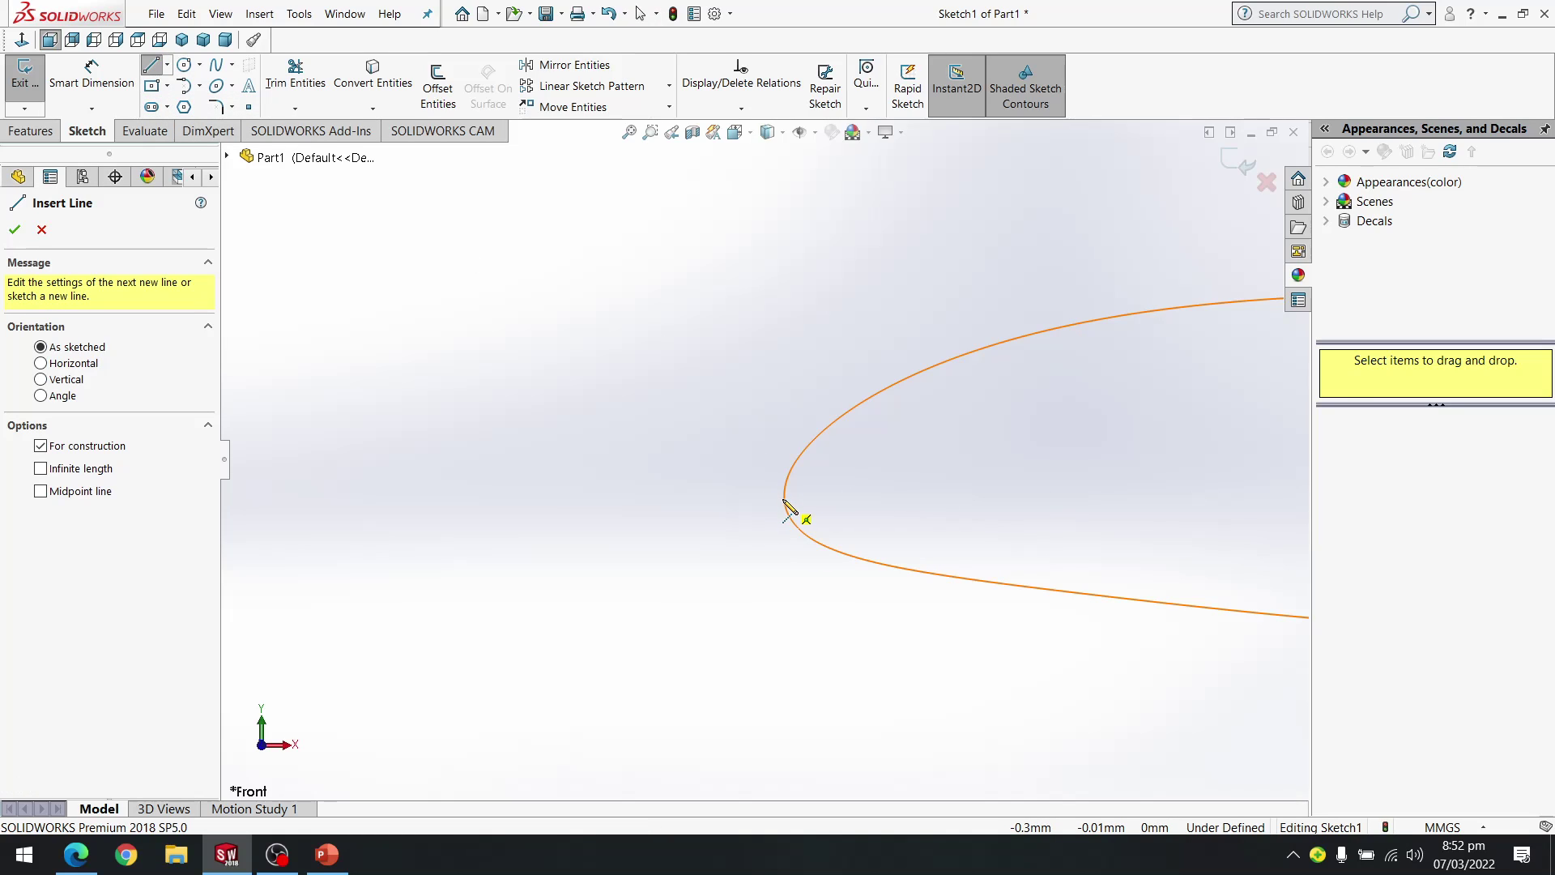
click(784, 498)
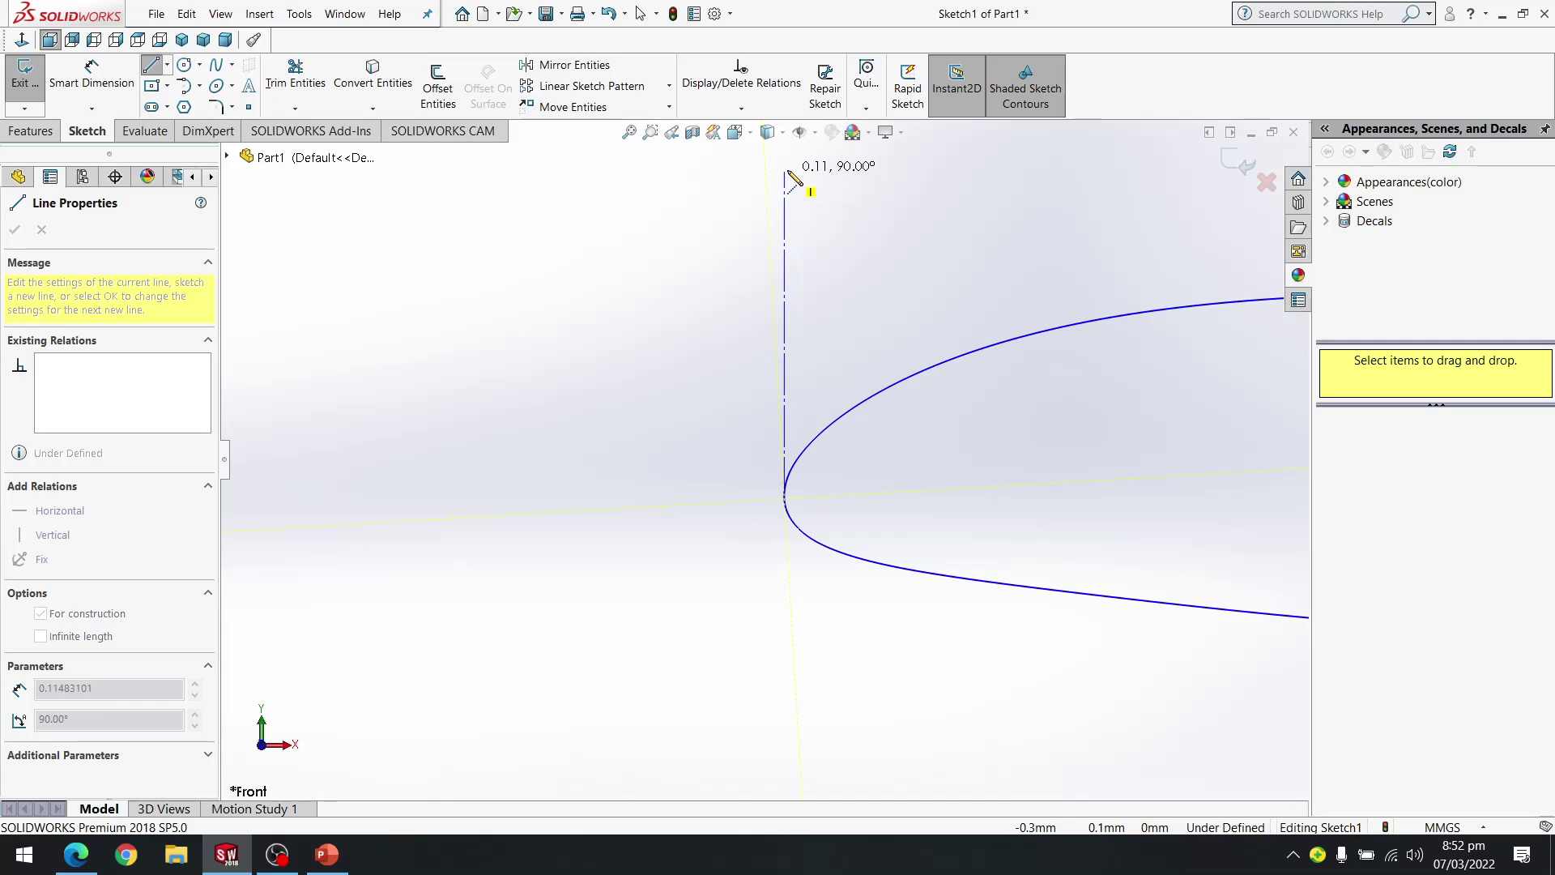
scroll(789, 153, down, 2)
scroll(791, 158, up, 4)
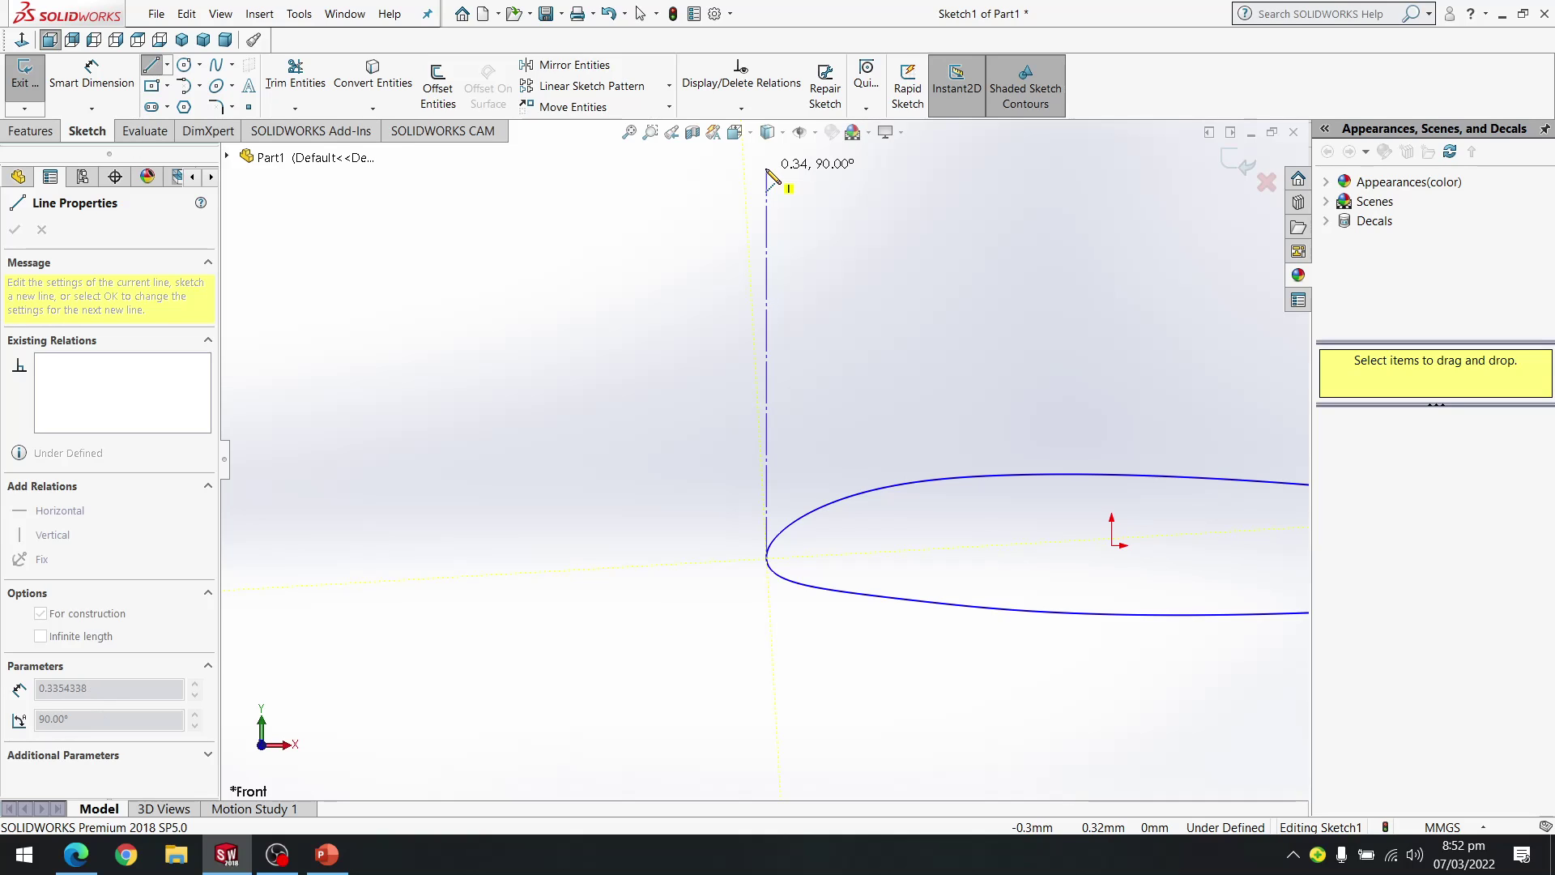
click(766, 170)
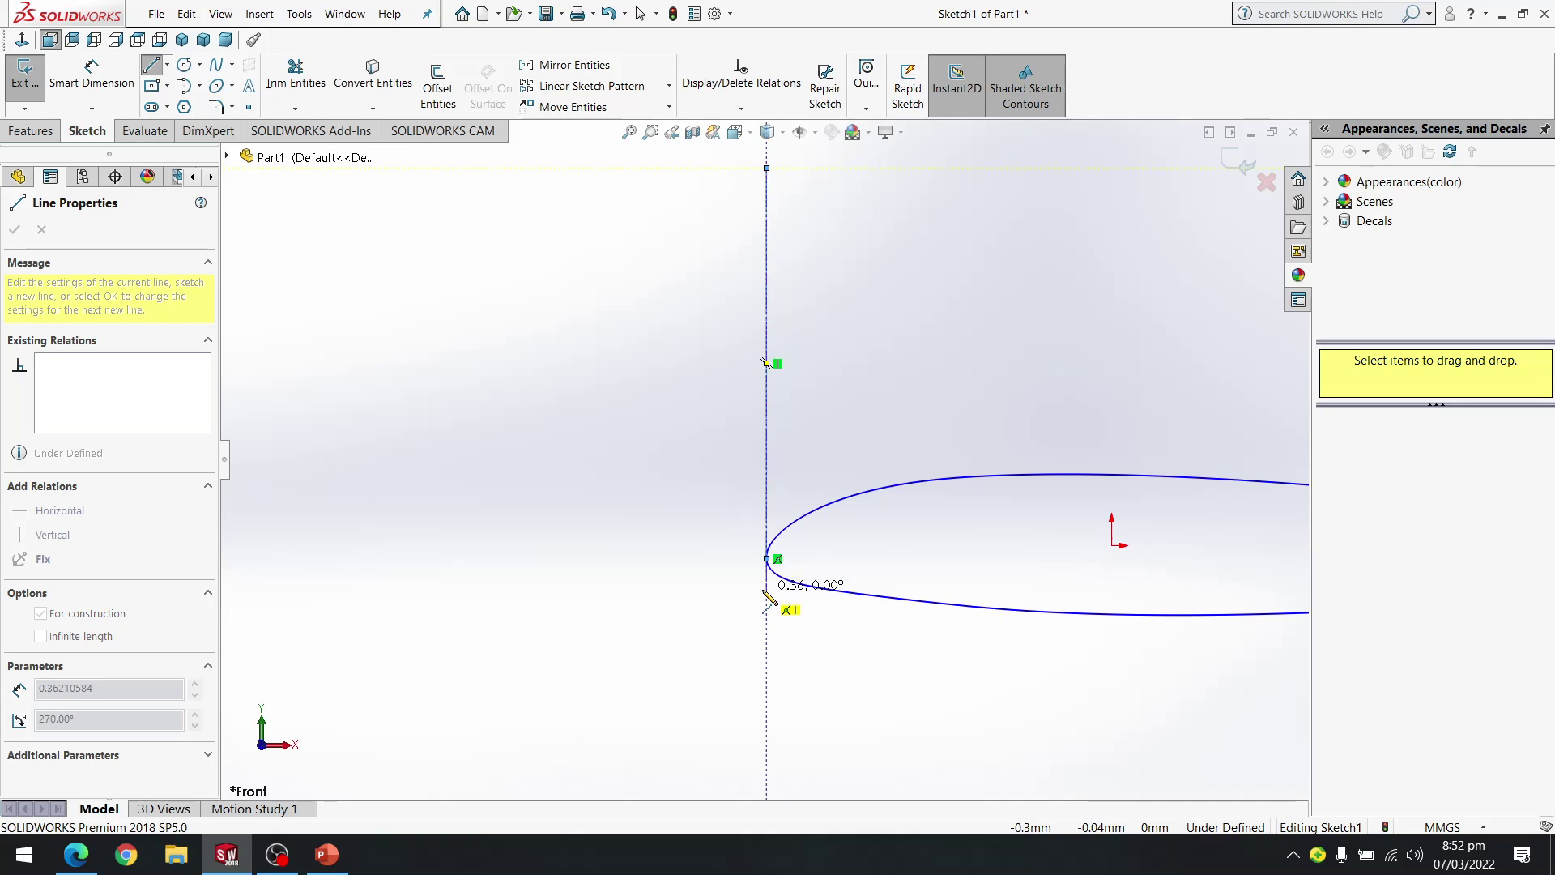
key(Escape)
click(640, 13)
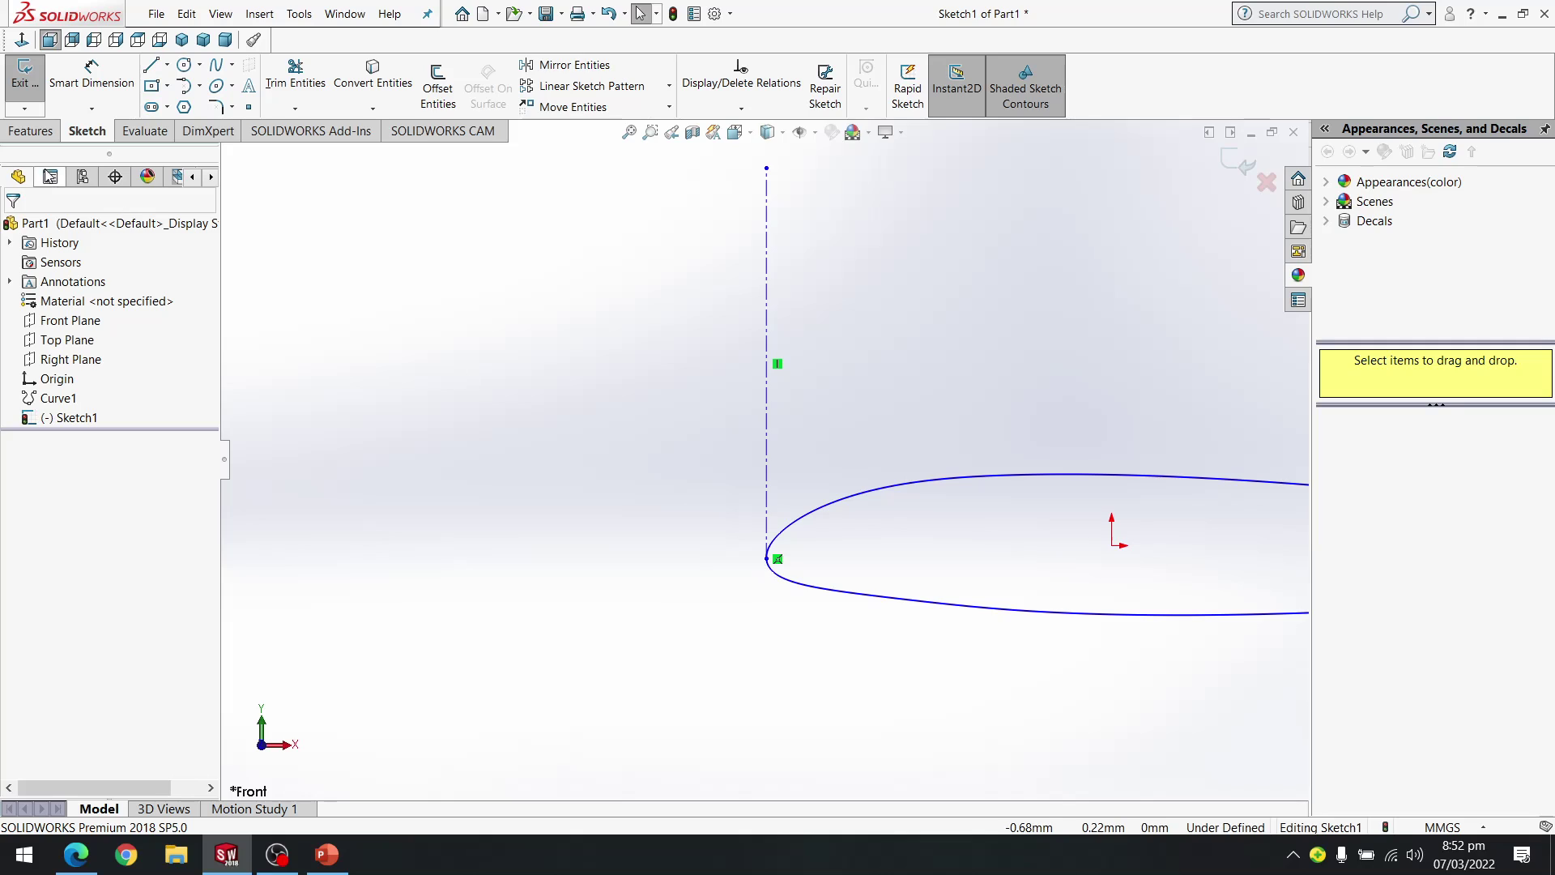
Draw a second, slightly slanted centerline about 0.31 mm long upward from the same leading-edge point
click(166, 66)
click(196, 105)
click(766, 559)
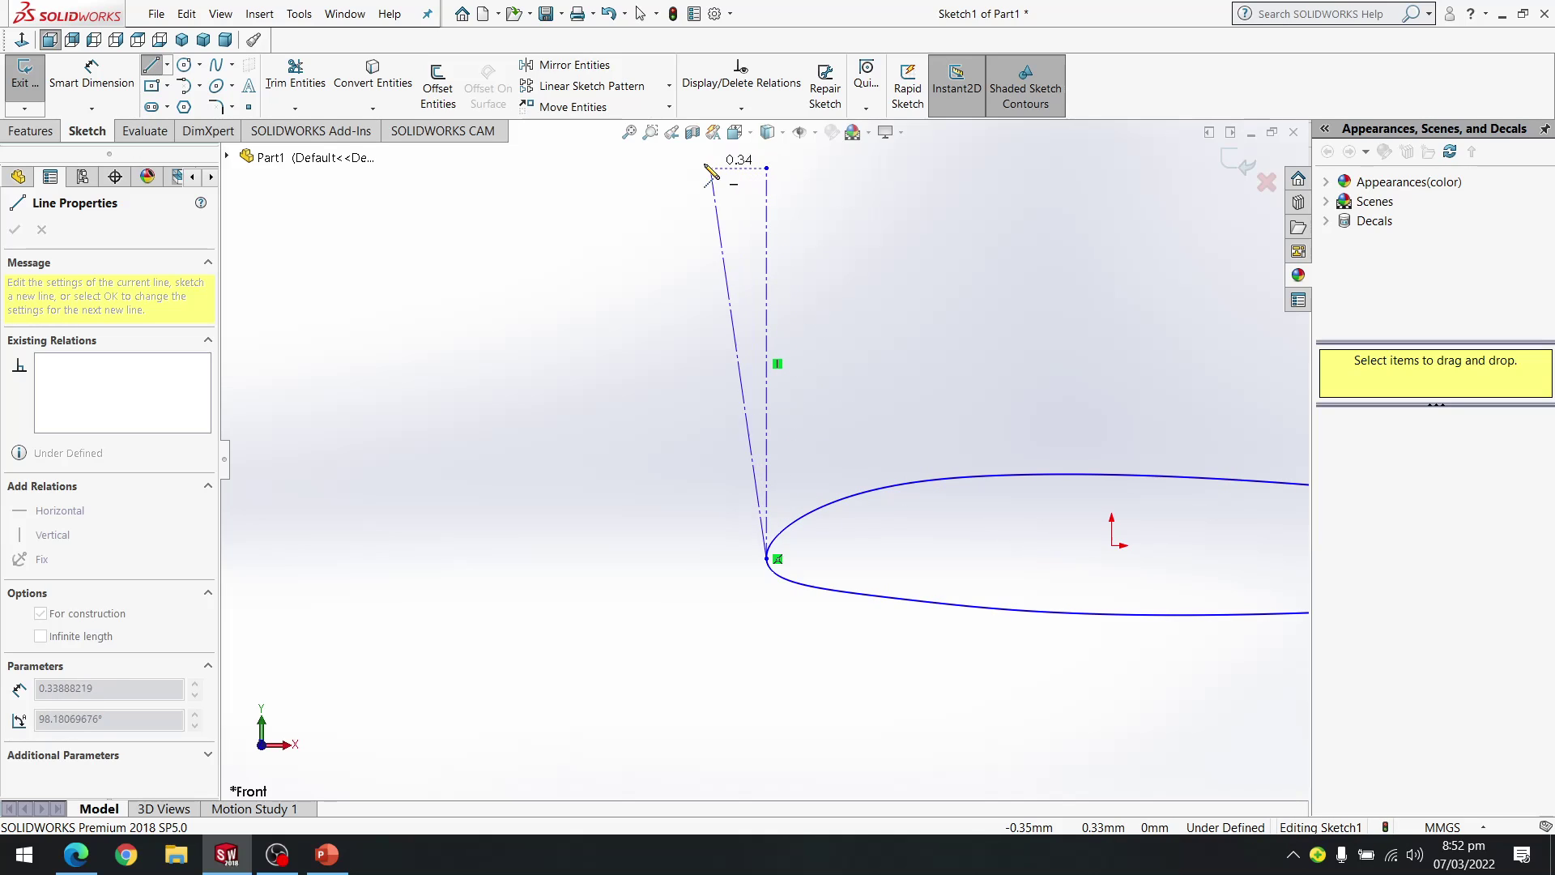
click(728, 204)
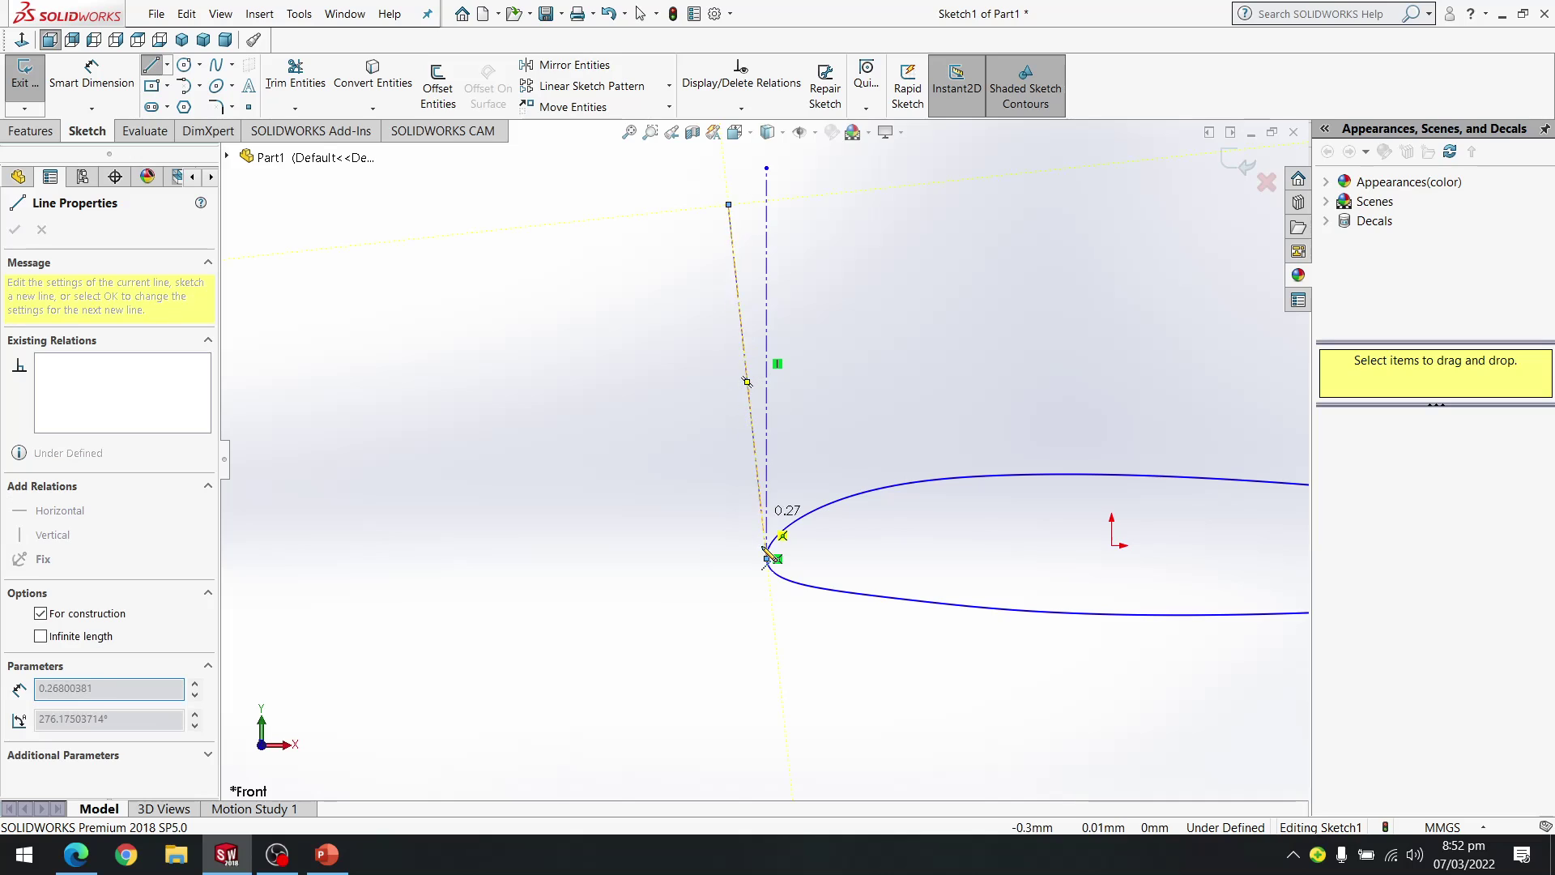
key(Escape)
key(Escape)
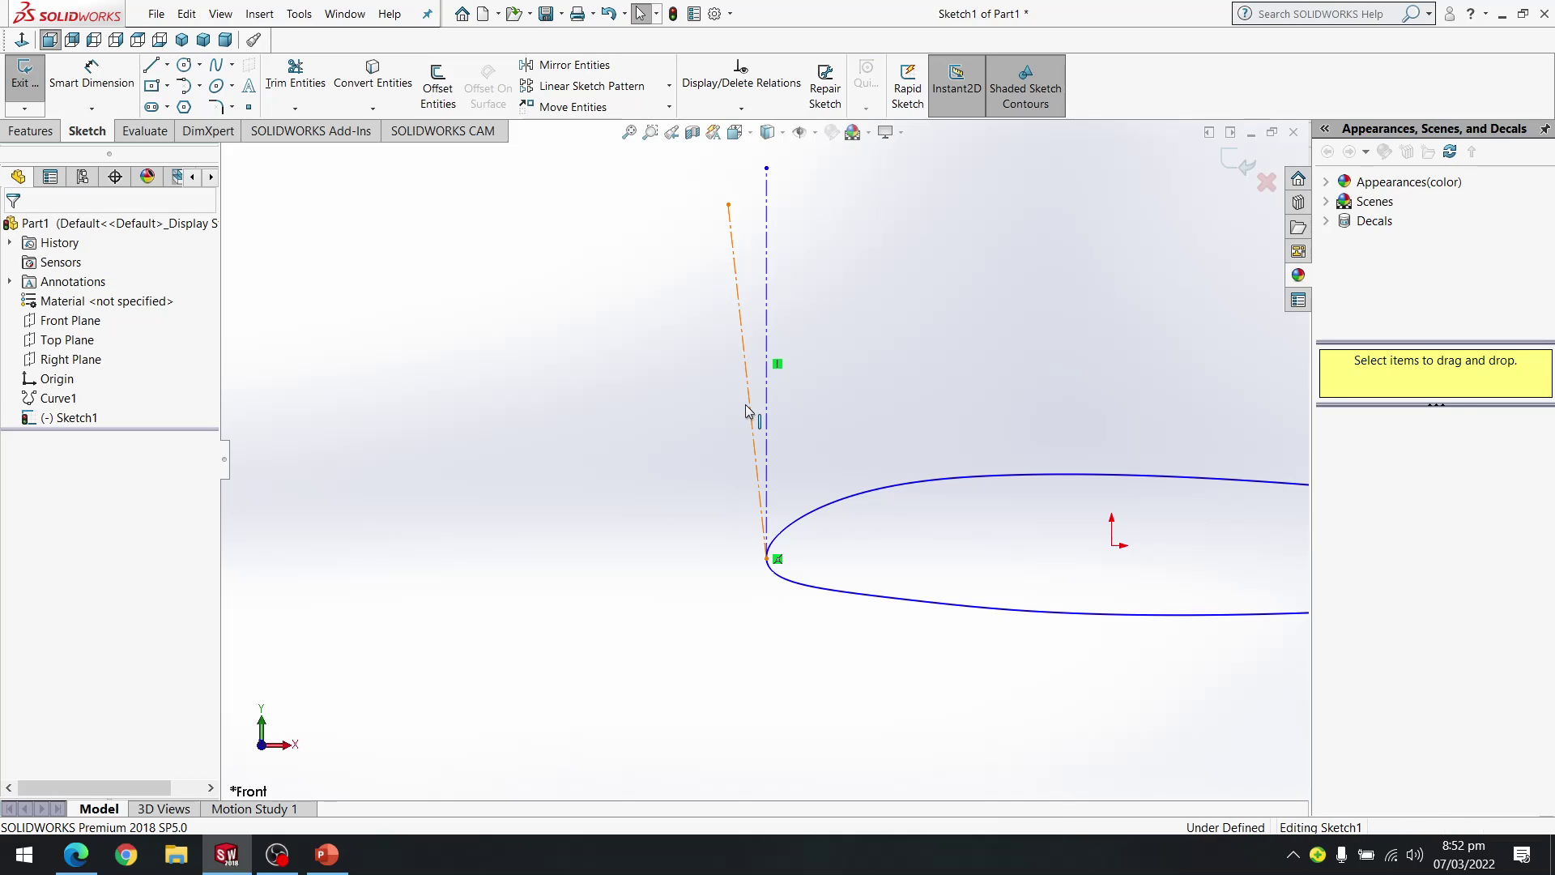
Add a Tangent relation between the slanted centerline and the airfoil spline
click(745, 404)
click(766, 558)
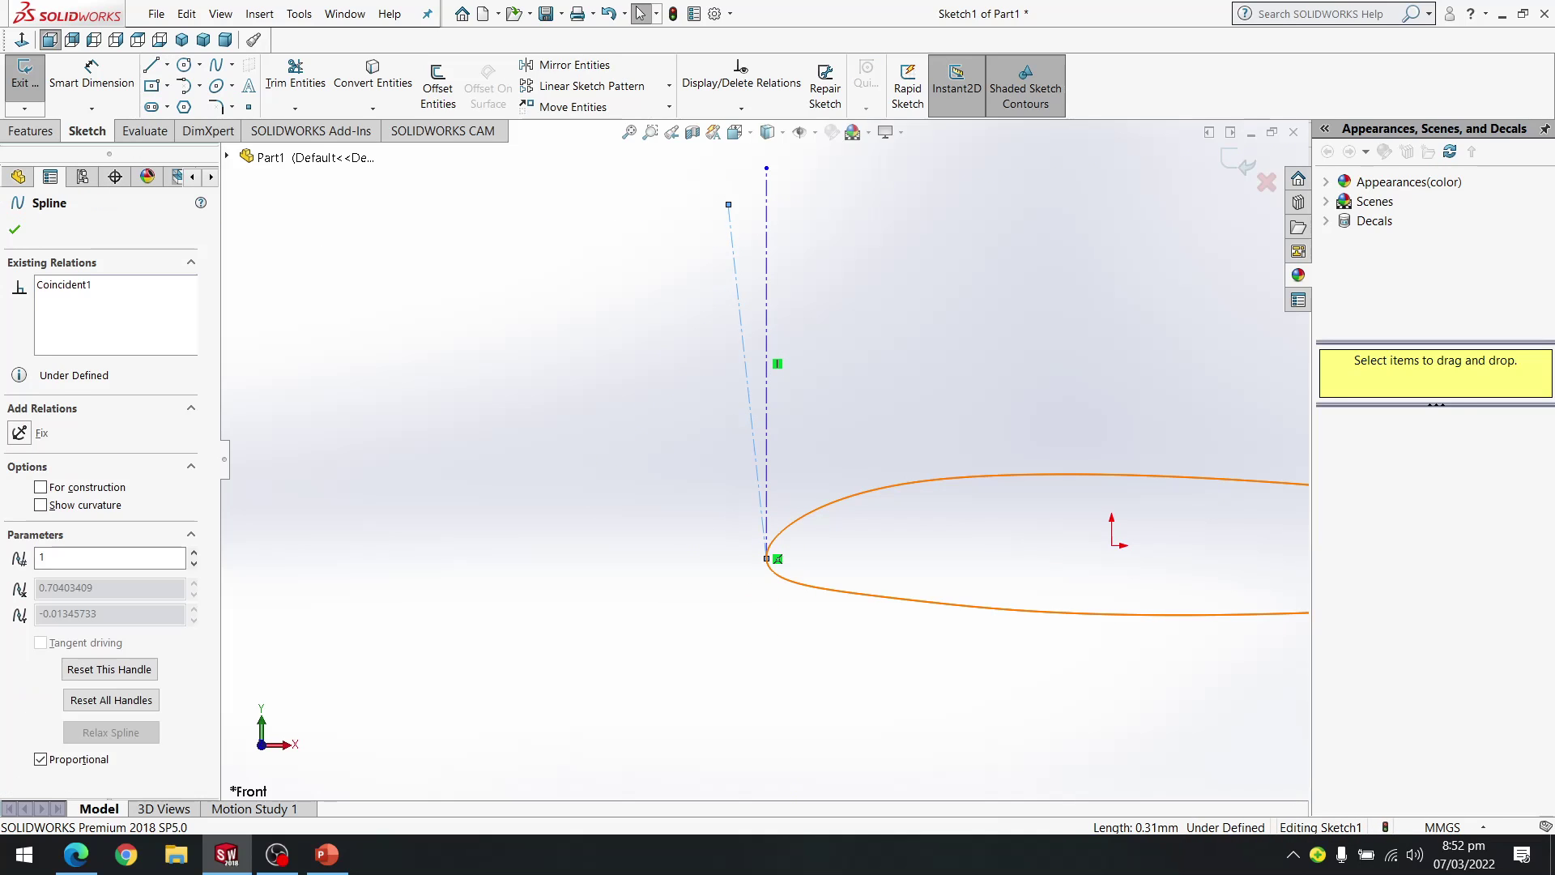
ctrl+click(778, 531)
click(79, 545)
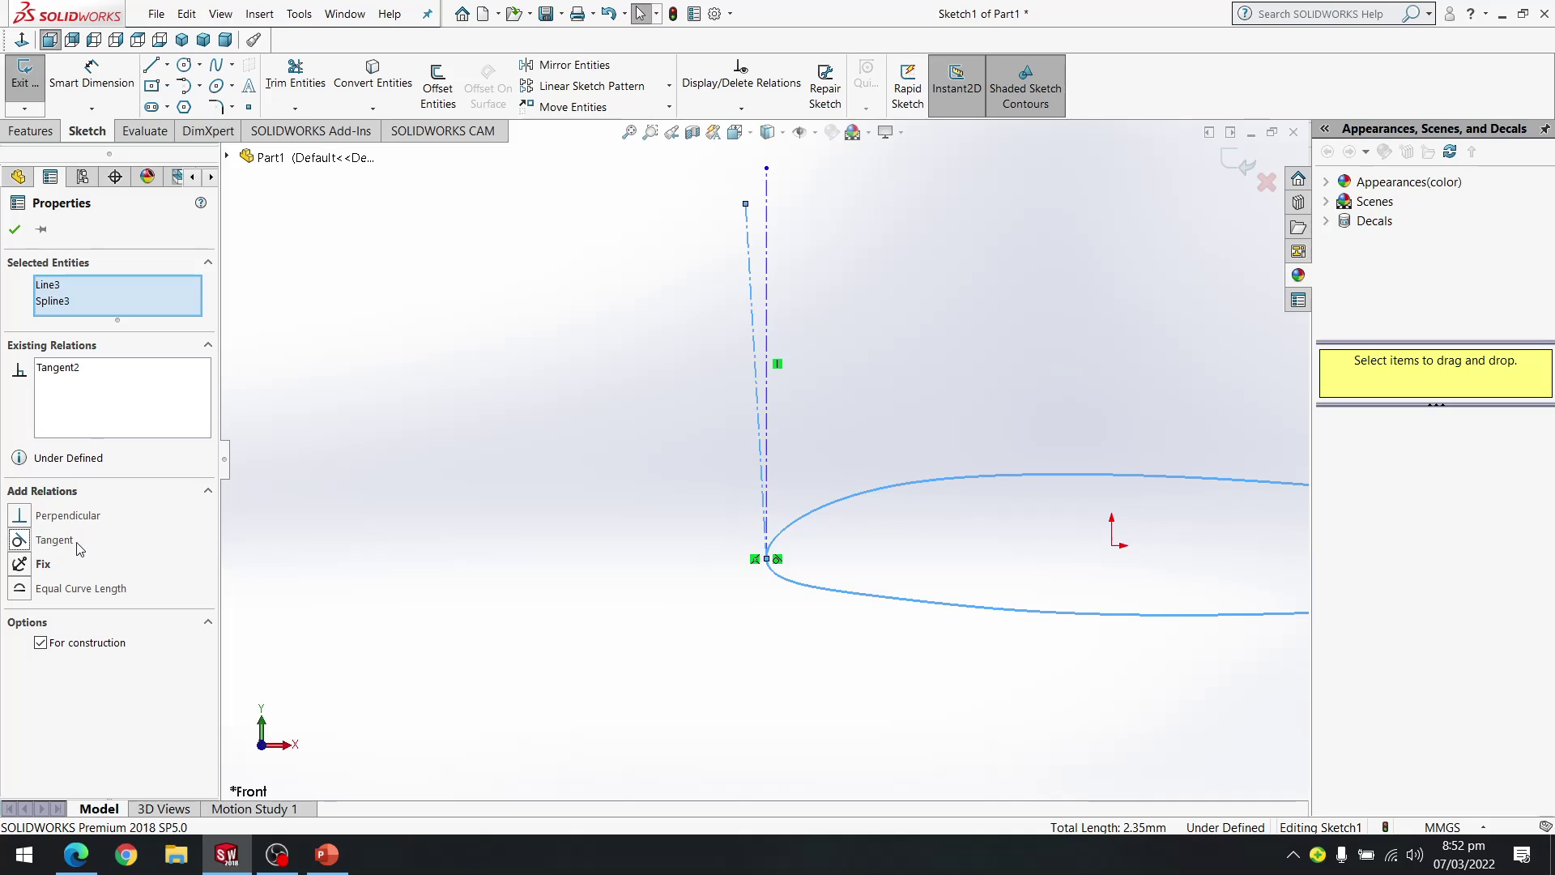
click(15, 229)
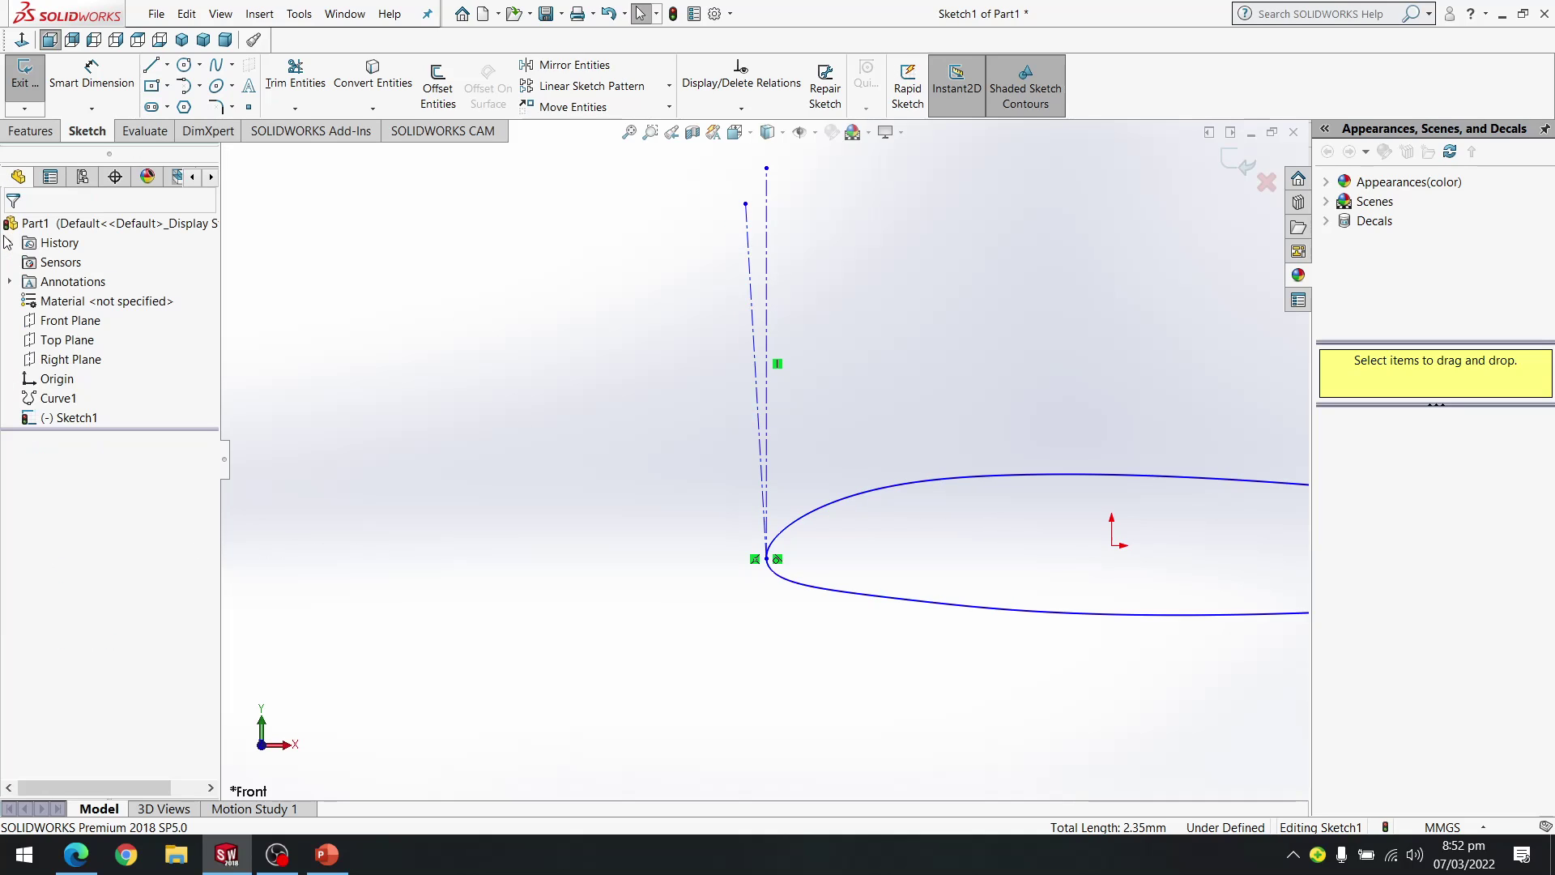
scroll(842, 332, down, 2)
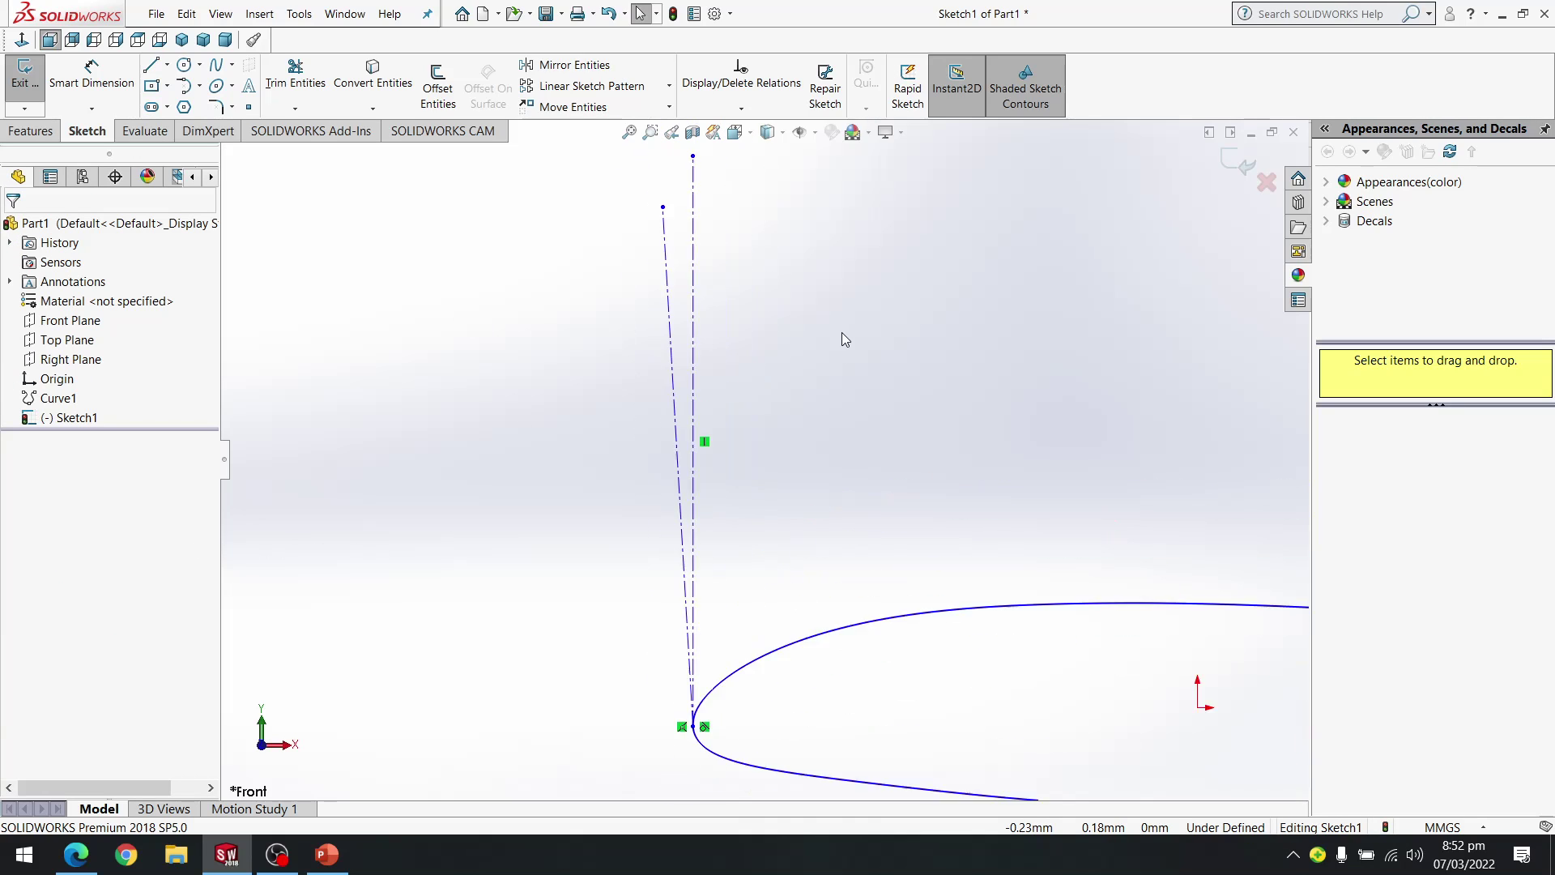
scroll(732, 334, up, 4)
click(716, 366)
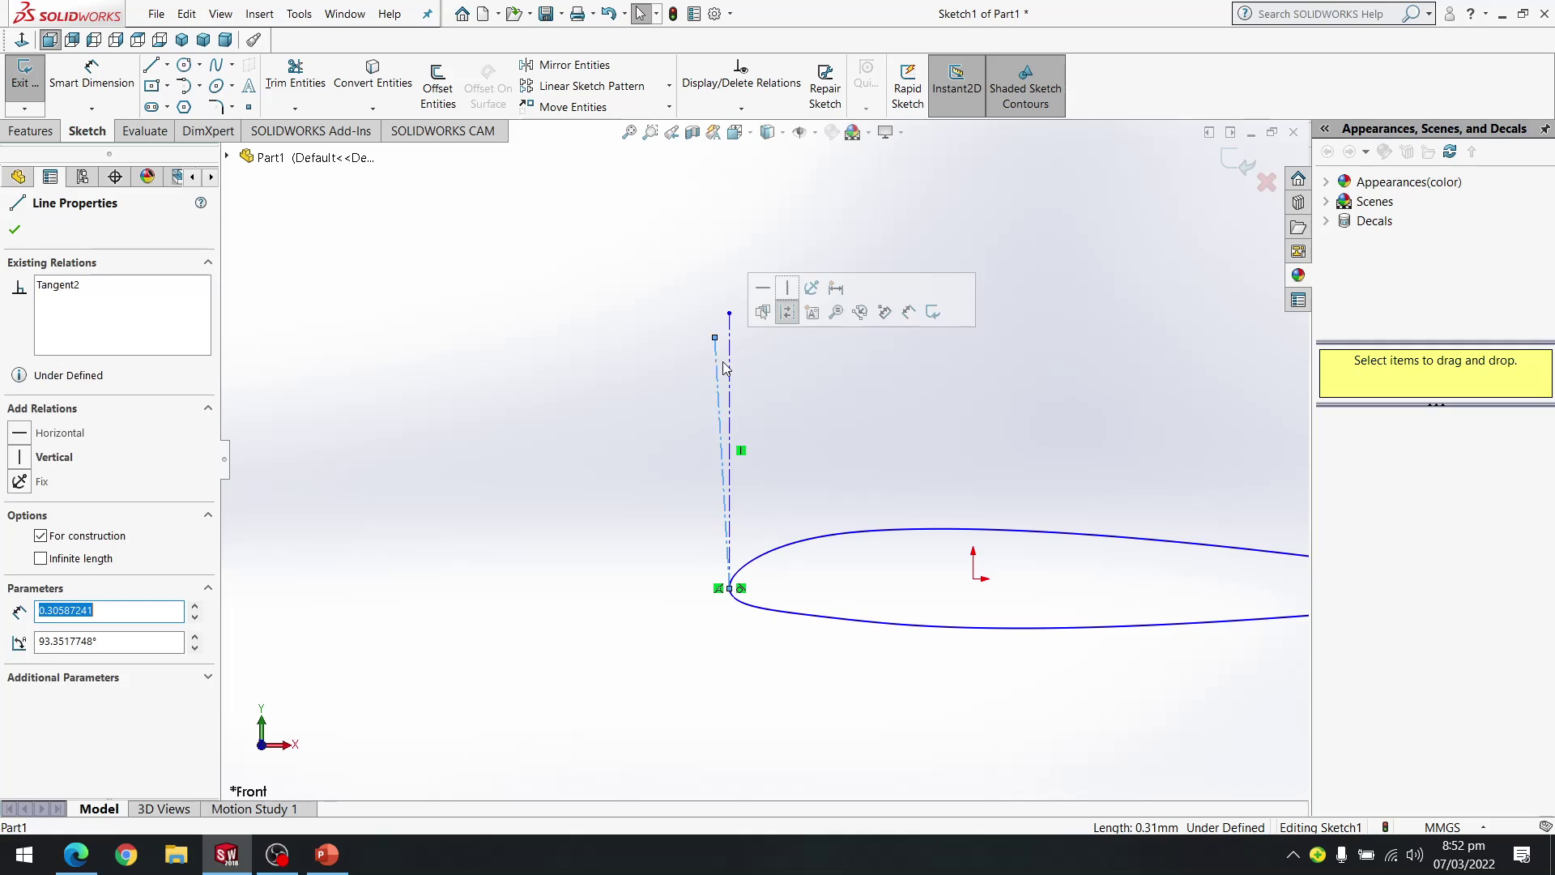
click(864, 442)
scroll(870, 421, down, 3)
scroll(421, 292, up, 4)
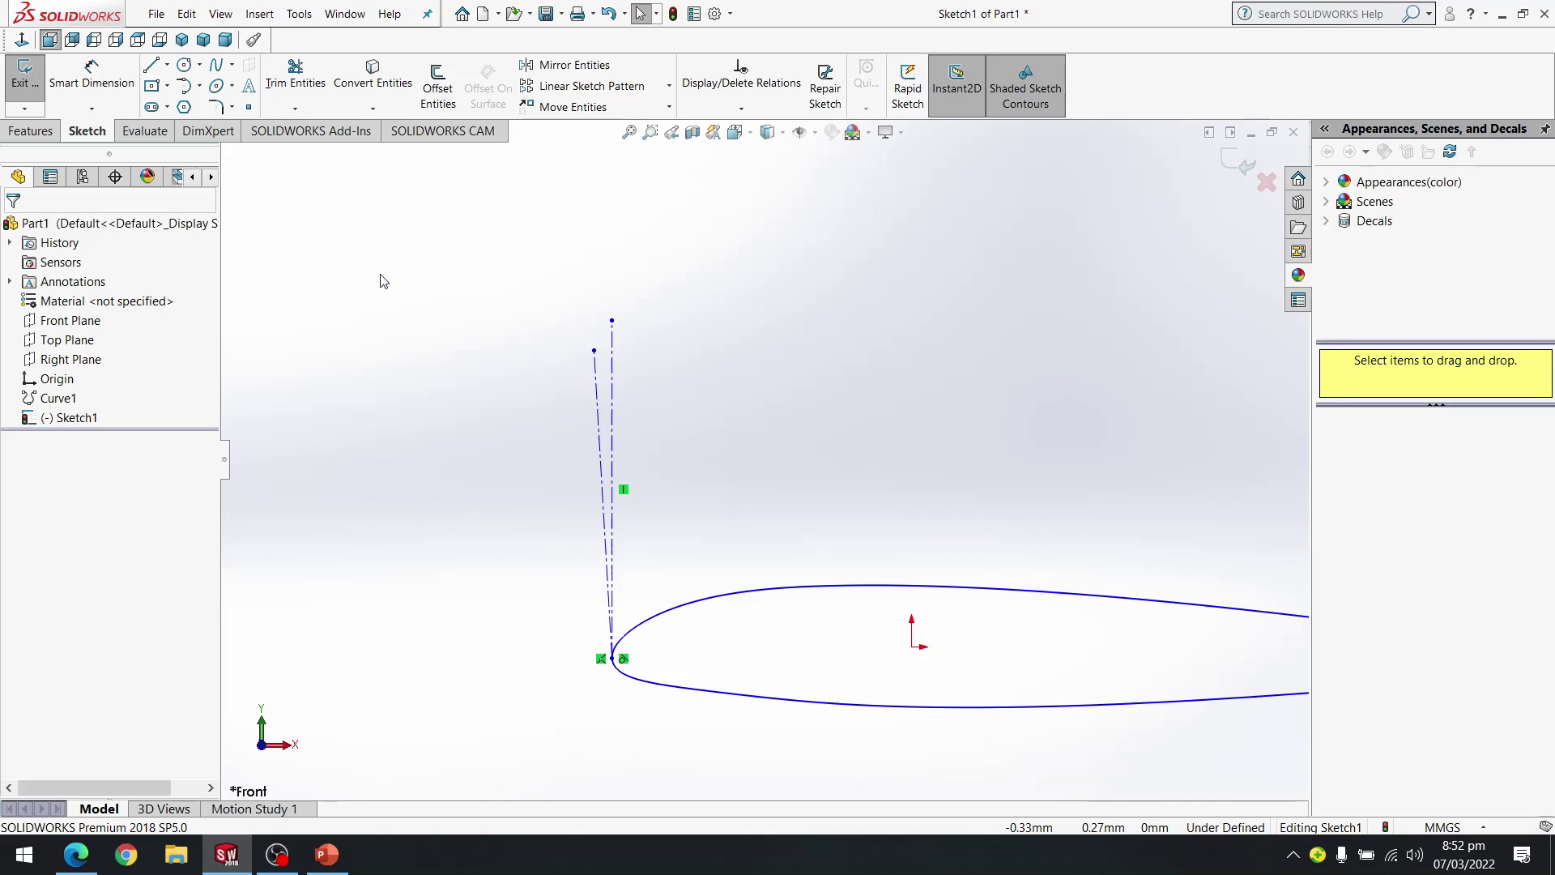
Close the open trailing edge with a tangent arc from the upper spline endpoint to the lower one
ctrl+middle_drag(992, 447, 645, 319)
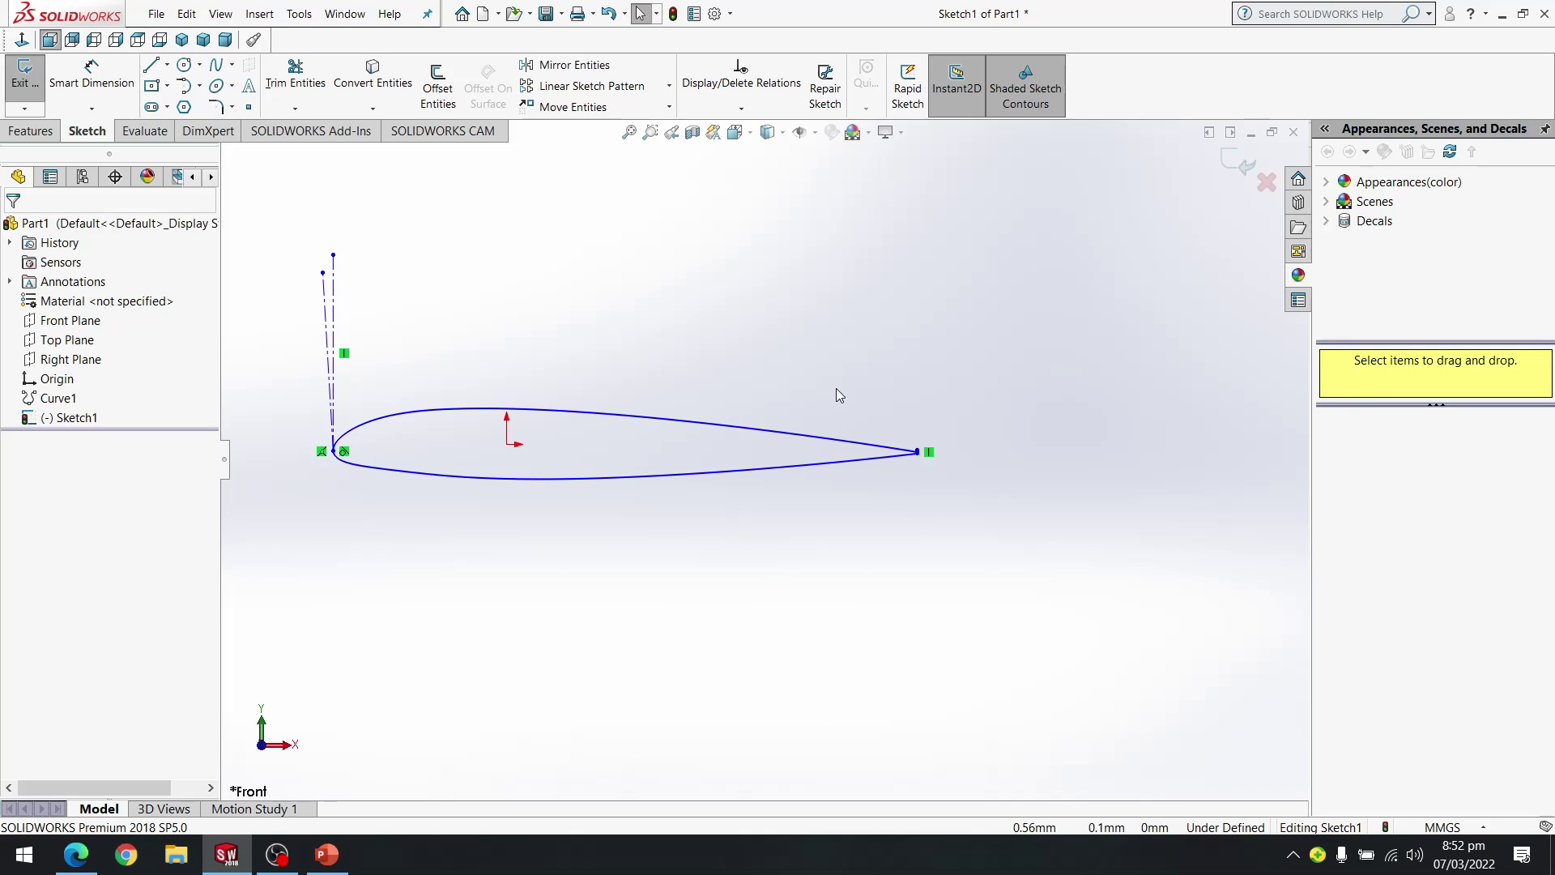
scroll(873, 437, down, 5)
scroll(923, 486, down, 1)
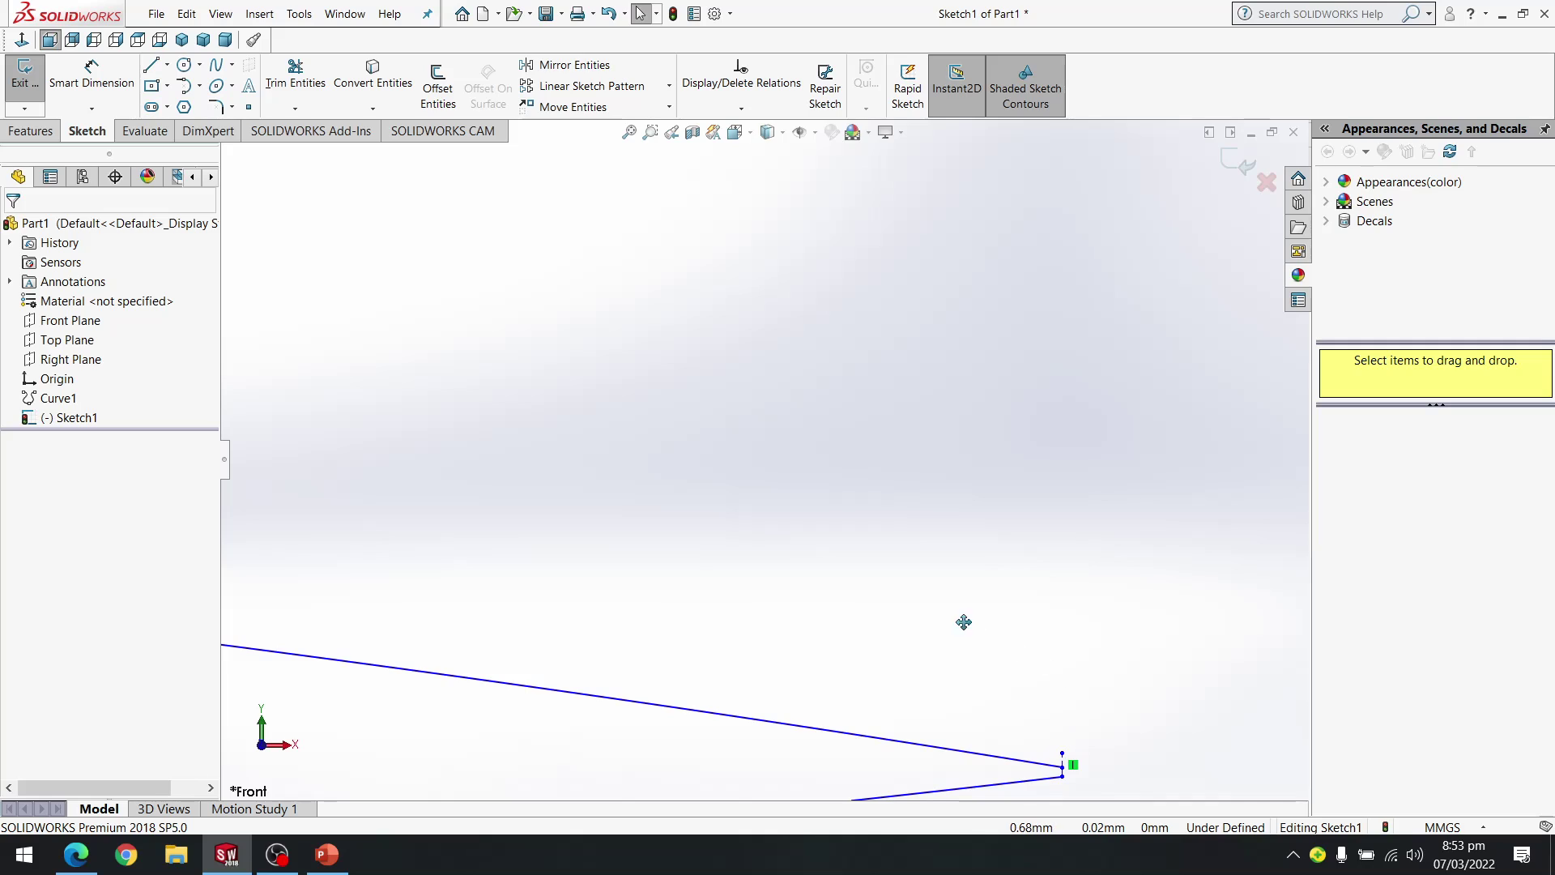
ctrl+middle_drag(963, 622, 870, 357)
scroll(904, 421, down, 6)
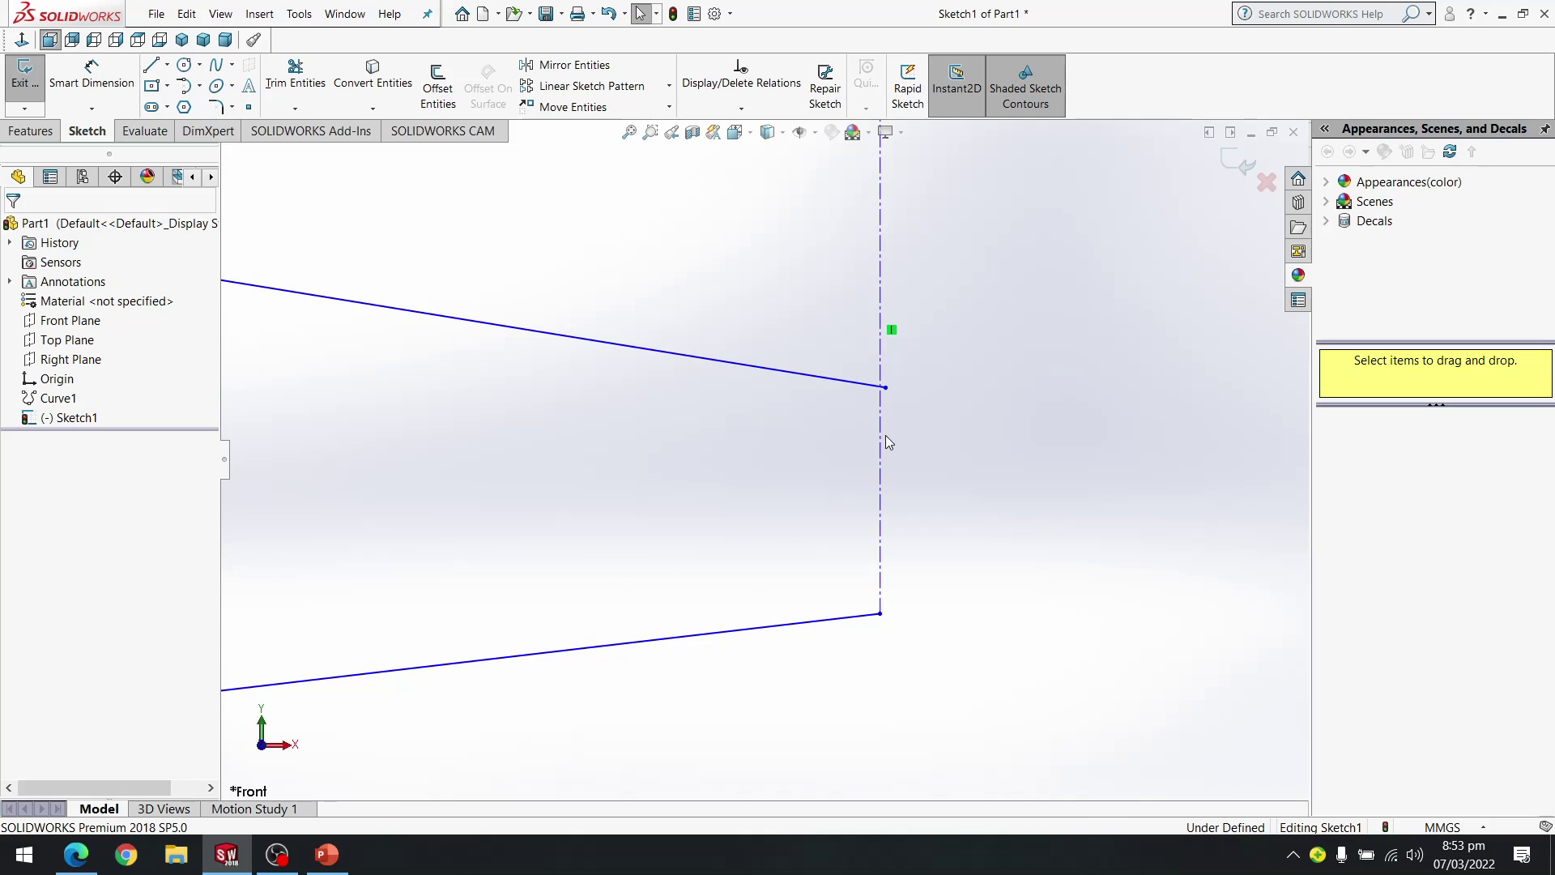
click(881, 435)
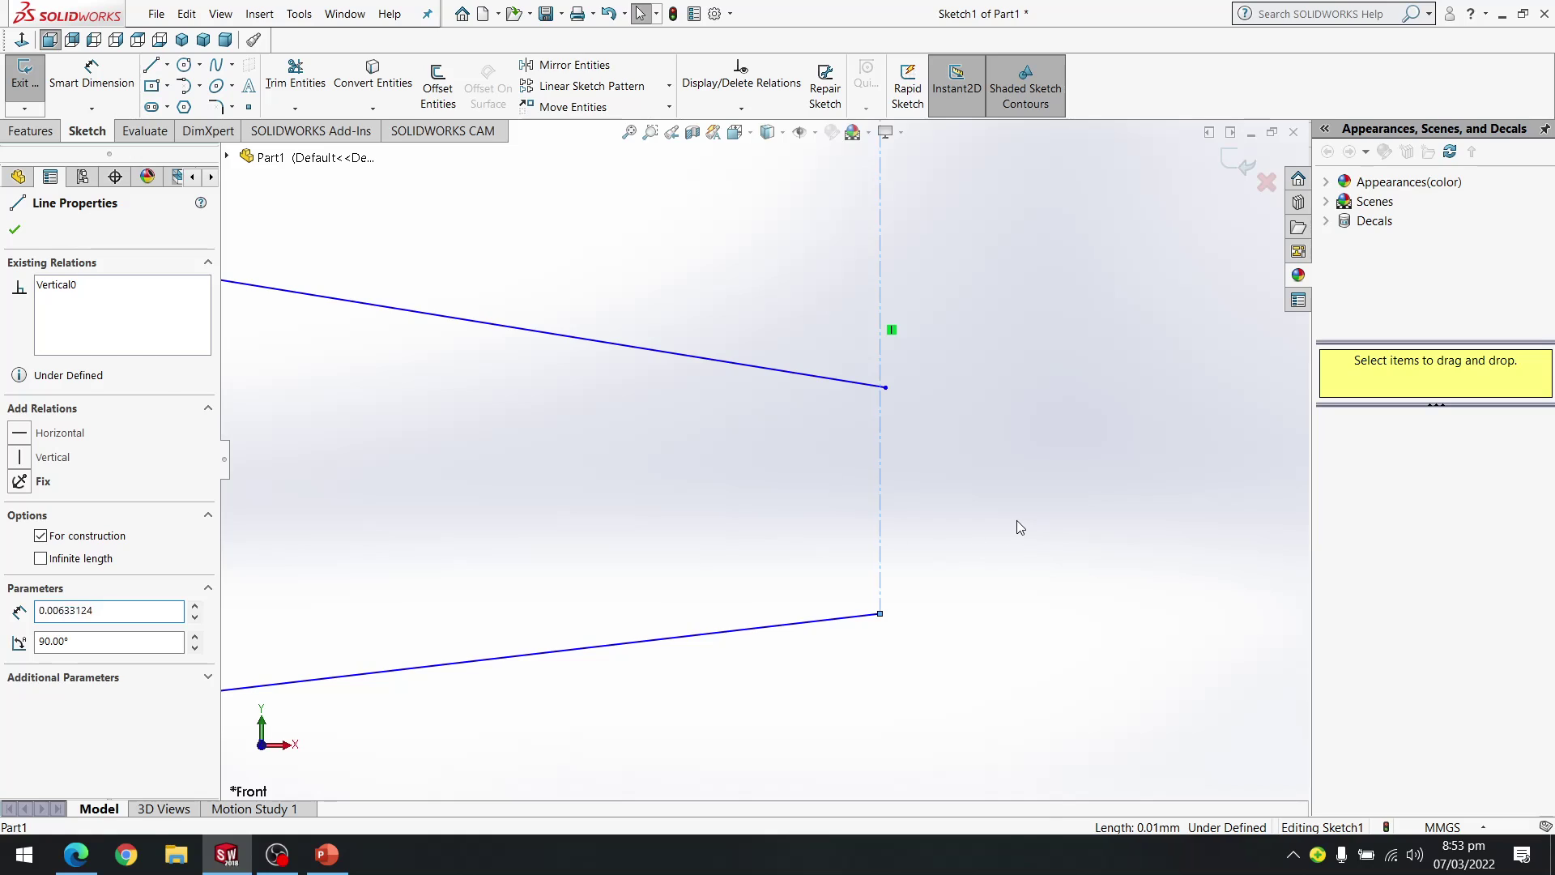
key(Escape)
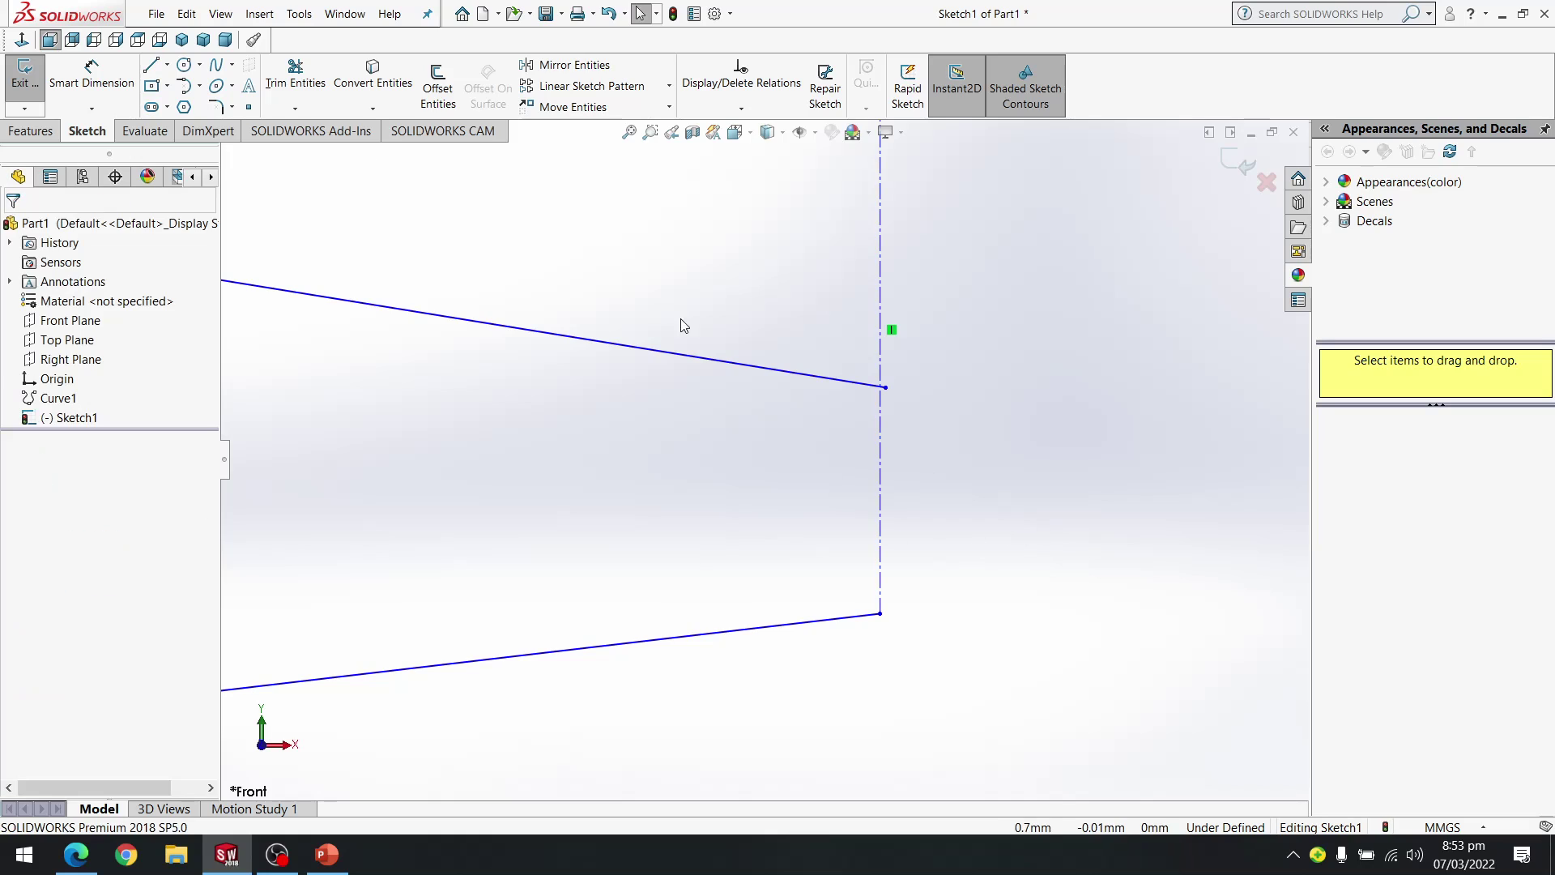
click(199, 89)
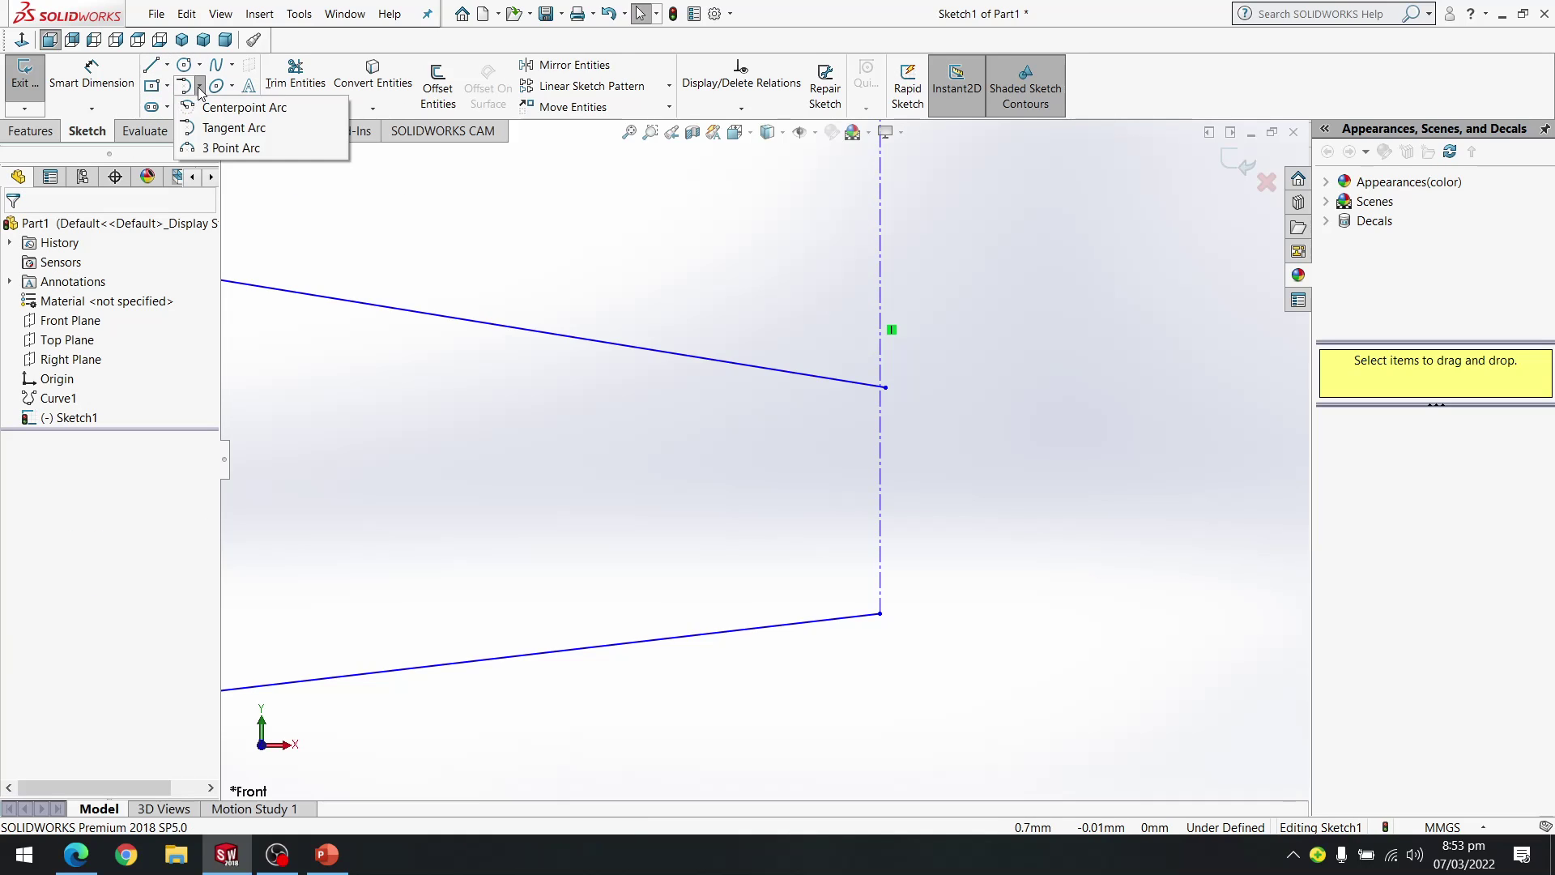
click(232, 129)
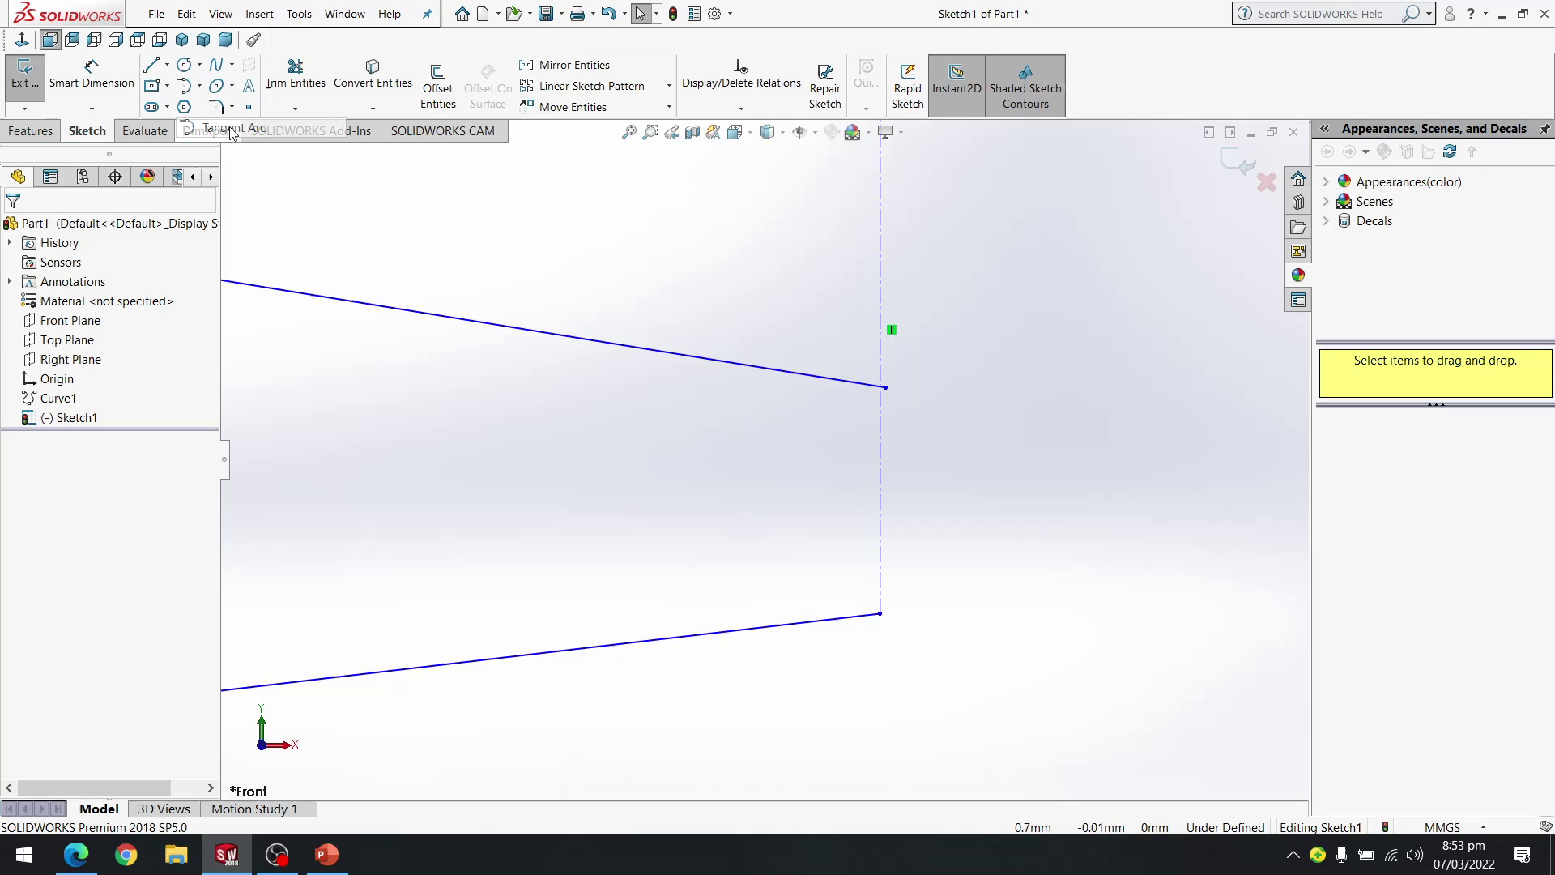
click(887, 388)
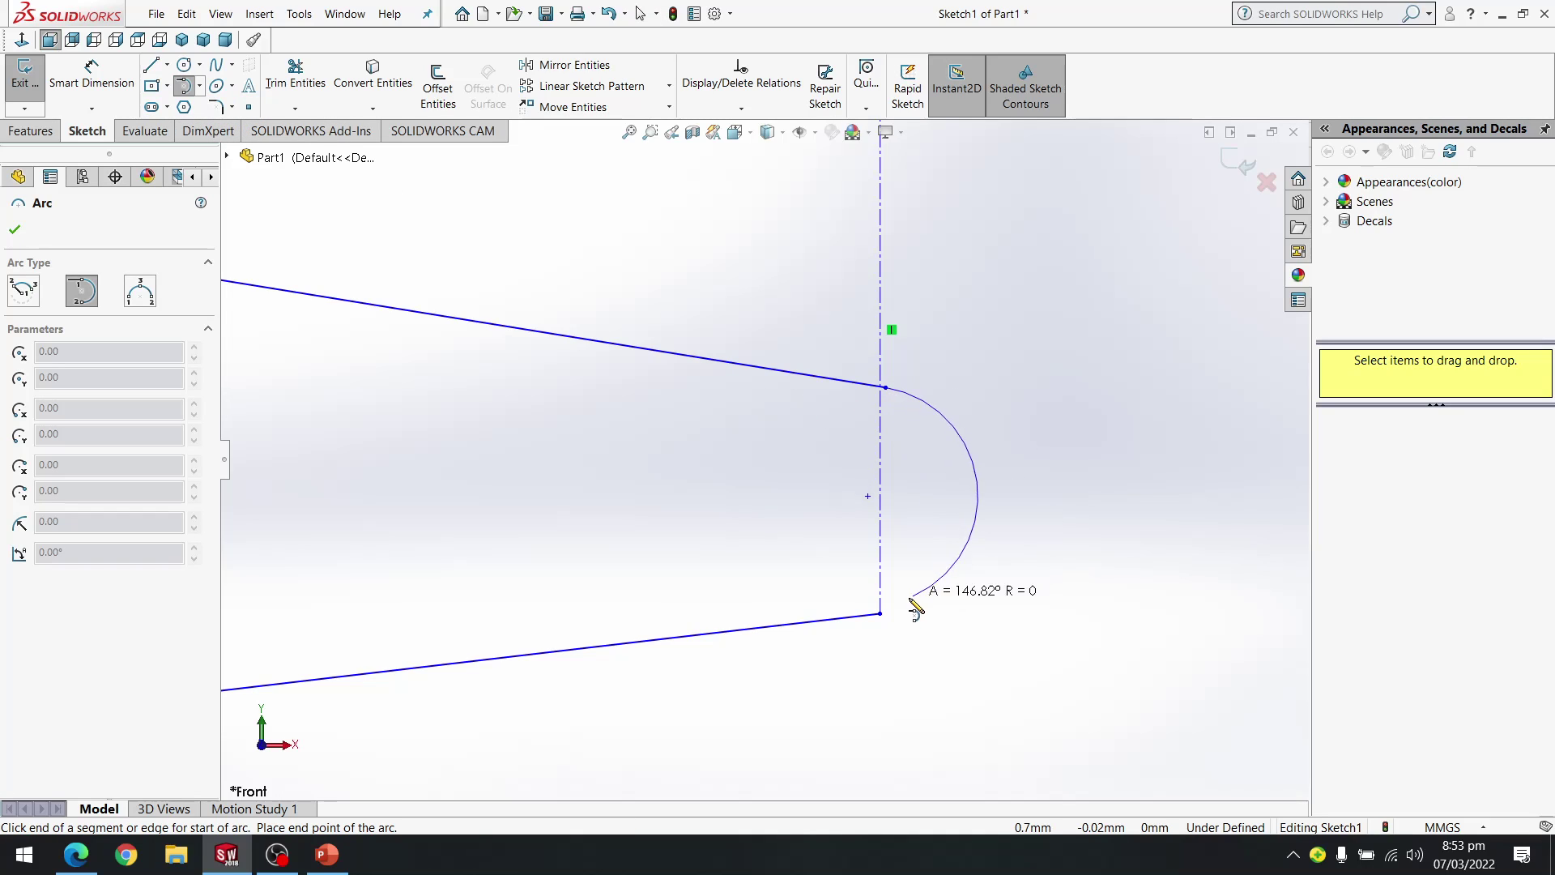
click(881, 614)
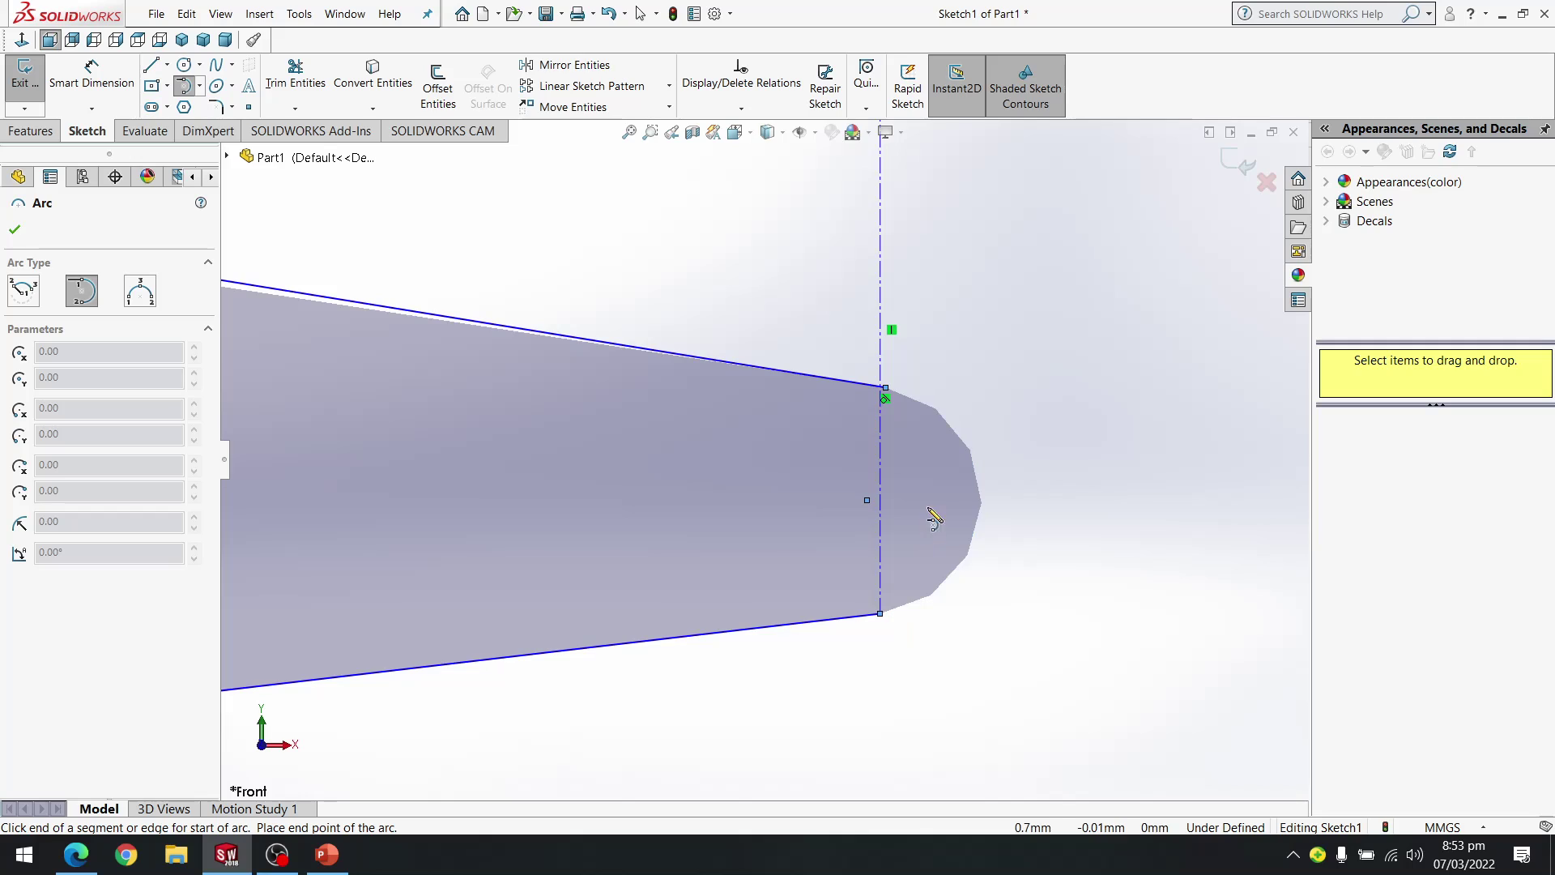
Examine the closed airfoil profile from the rounded trailing edge to the leading edge
scroll(907, 427, down, 1)
scroll(857, 410, up, 5)
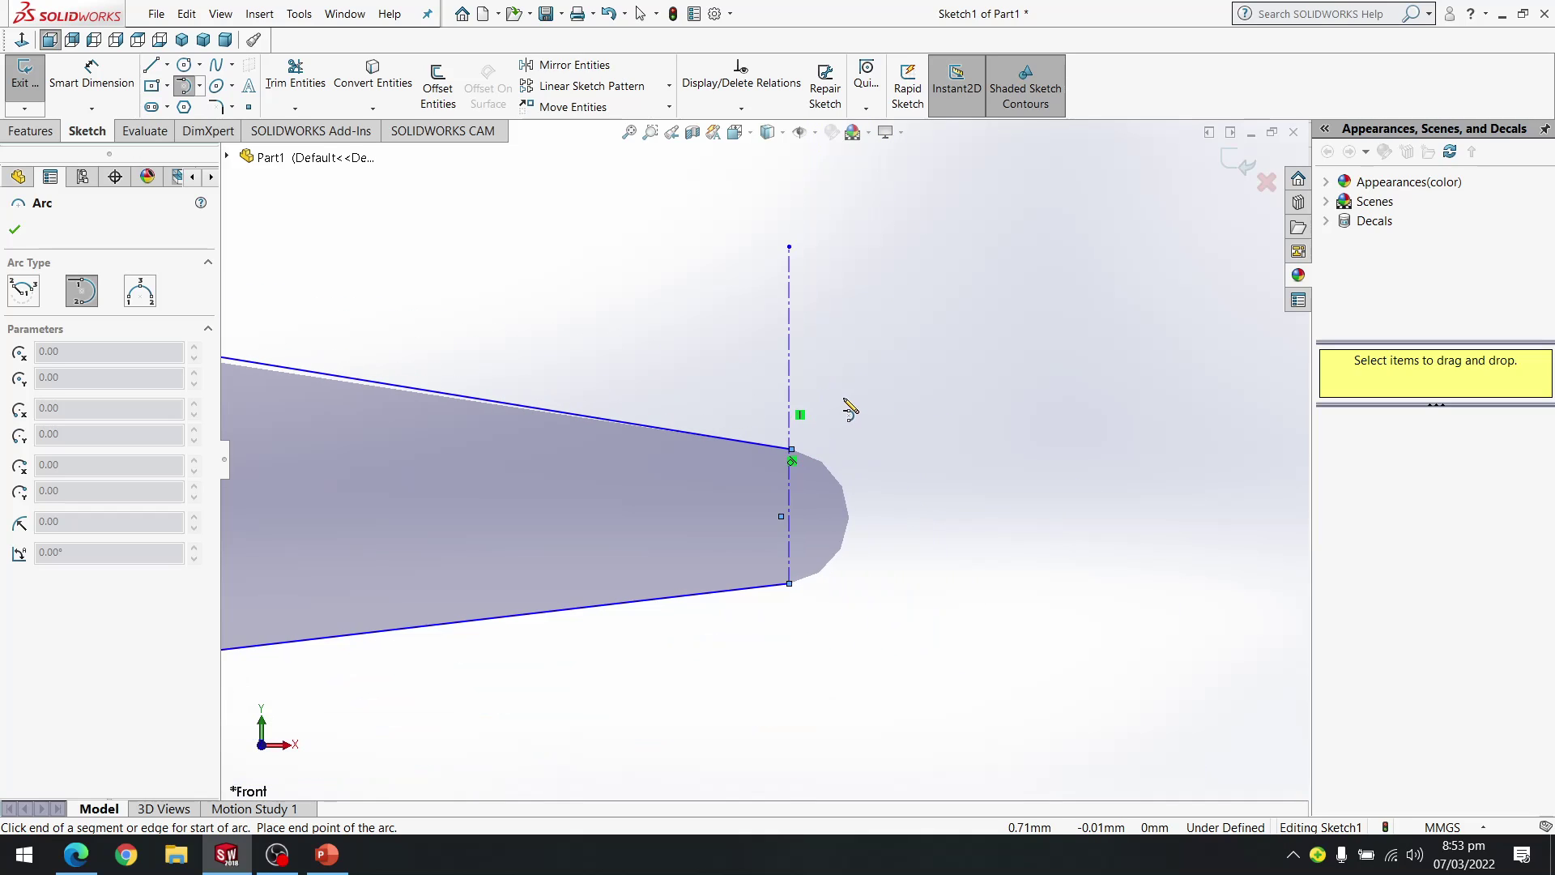
scroll(736, 470, up, 5)
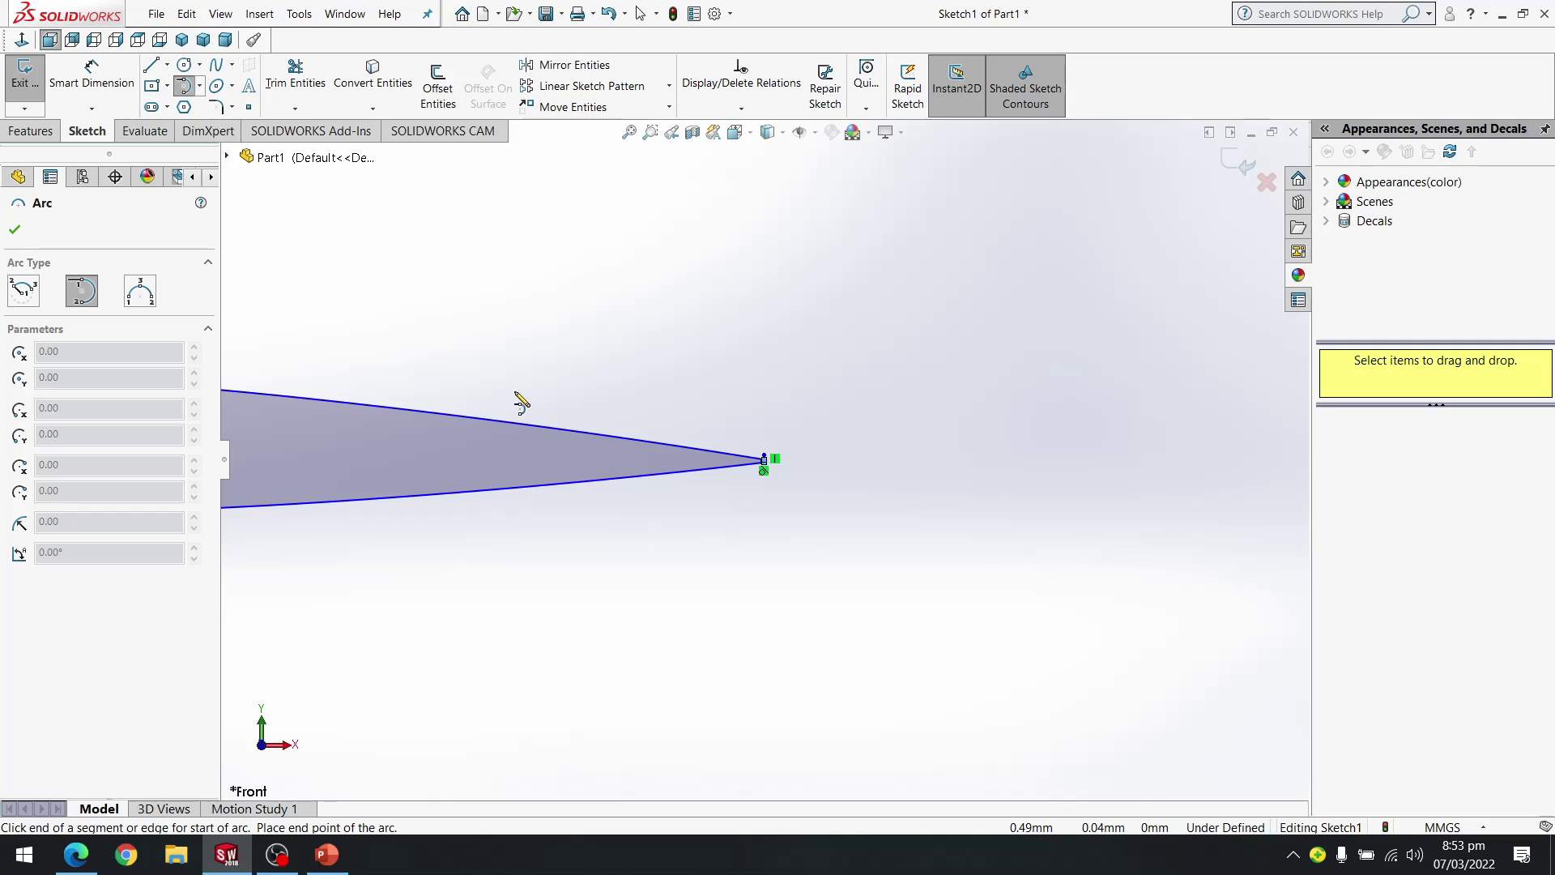
scroll(520, 404, up, 3)
mouse_move(406, 430)
ctrl+middle_down()
mouse_move(547, 374)
mouse_move(660, 366)
ctrl+middle_up()
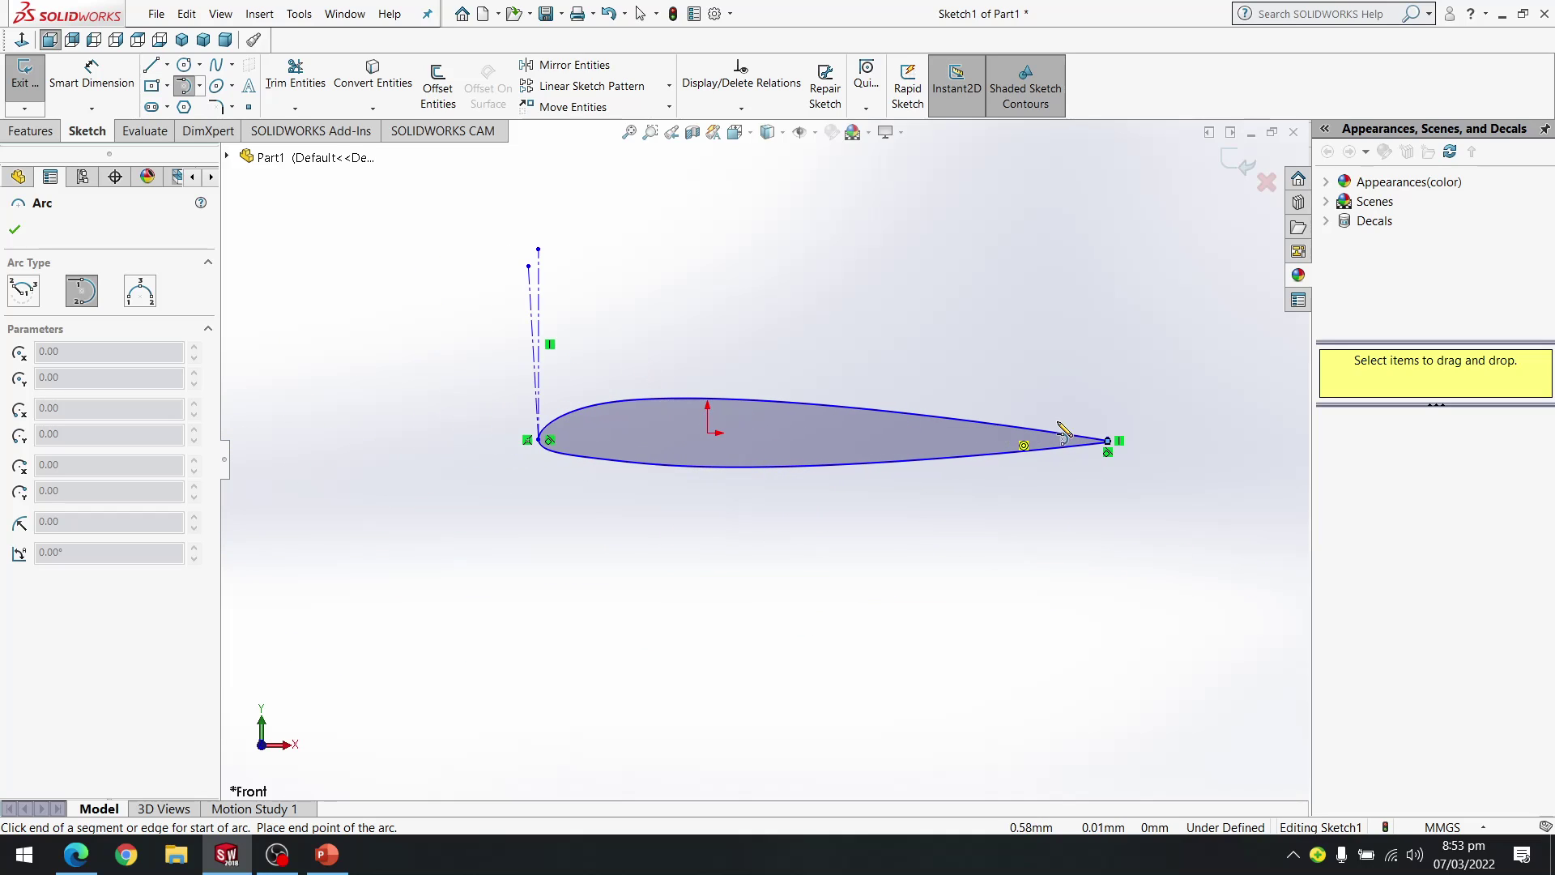
scroll(1101, 449, down, 2)
scroll(598, 303, up, 3)
scroll(698, 302, down, 3)
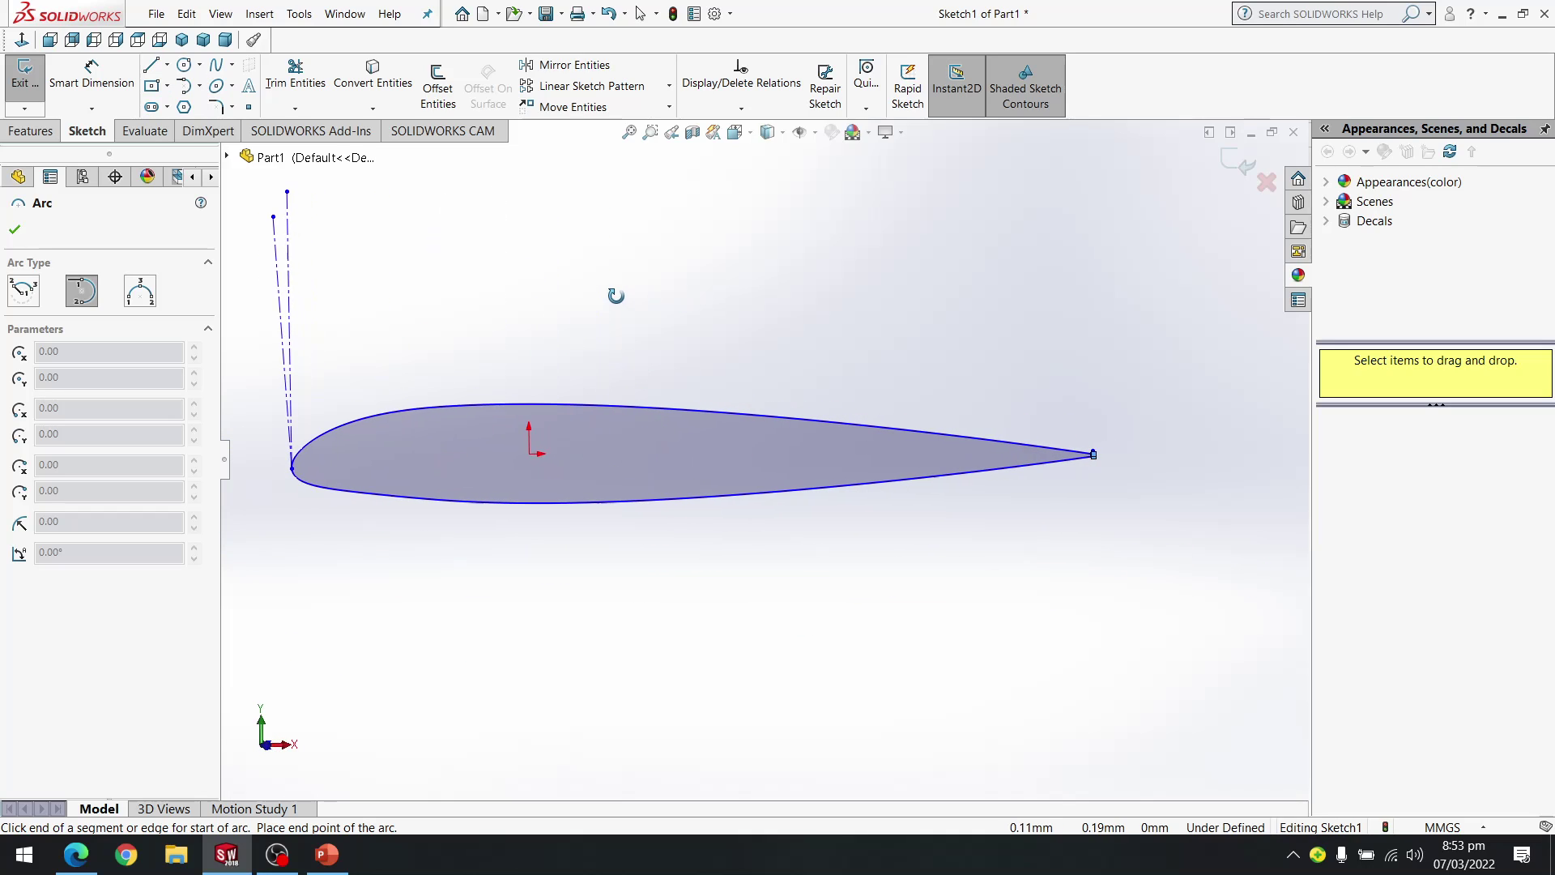
middle_drag(617, 295, 574, 287)
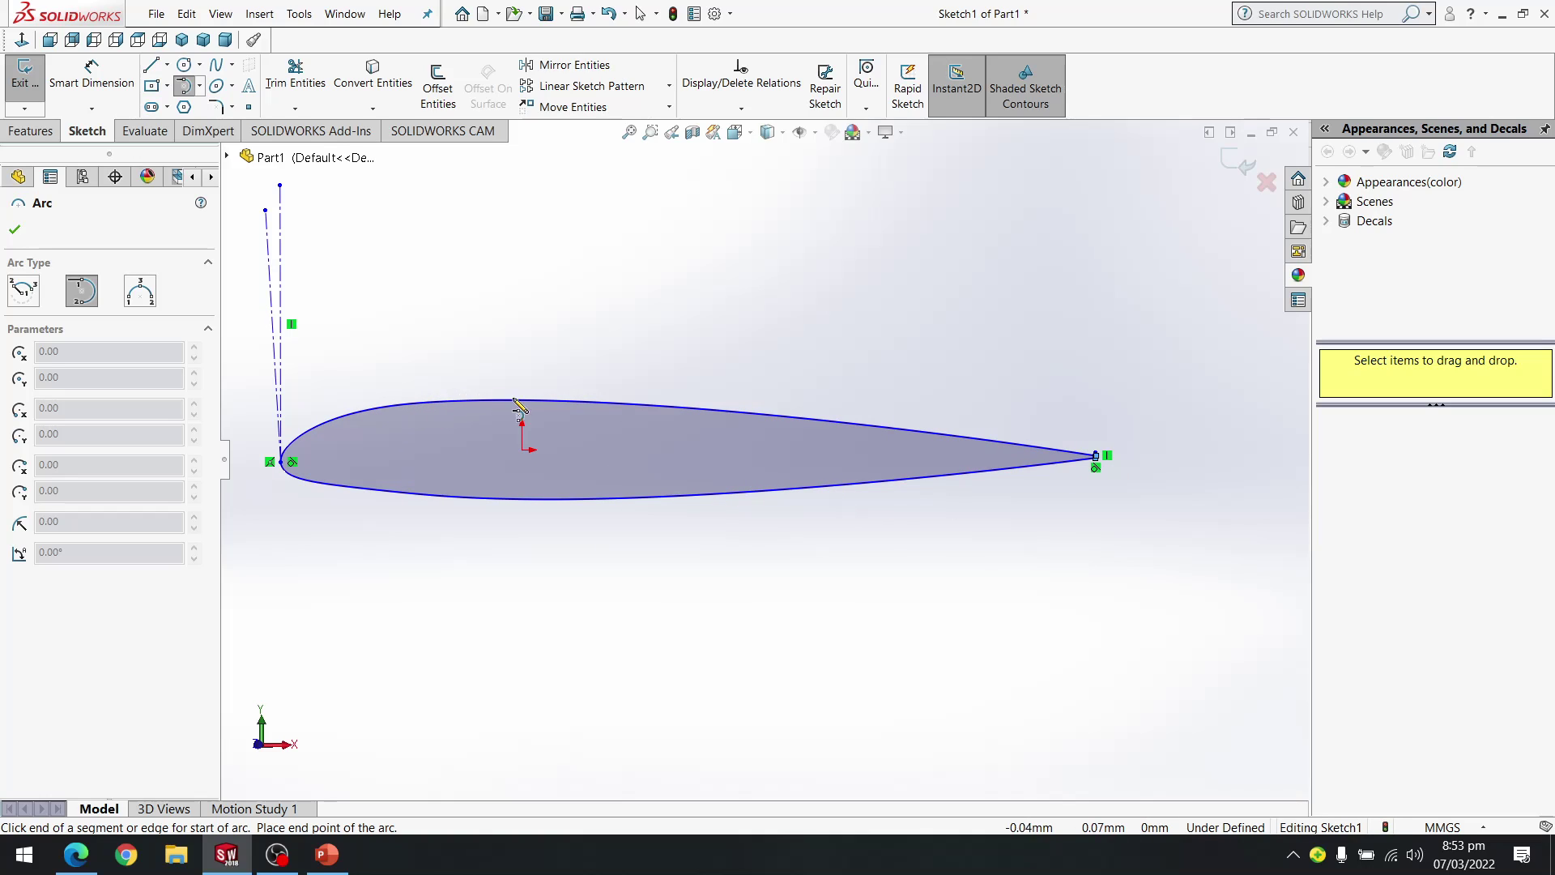
scroll(660, 429, down, 2)
scroll(657, 410, up, 3)
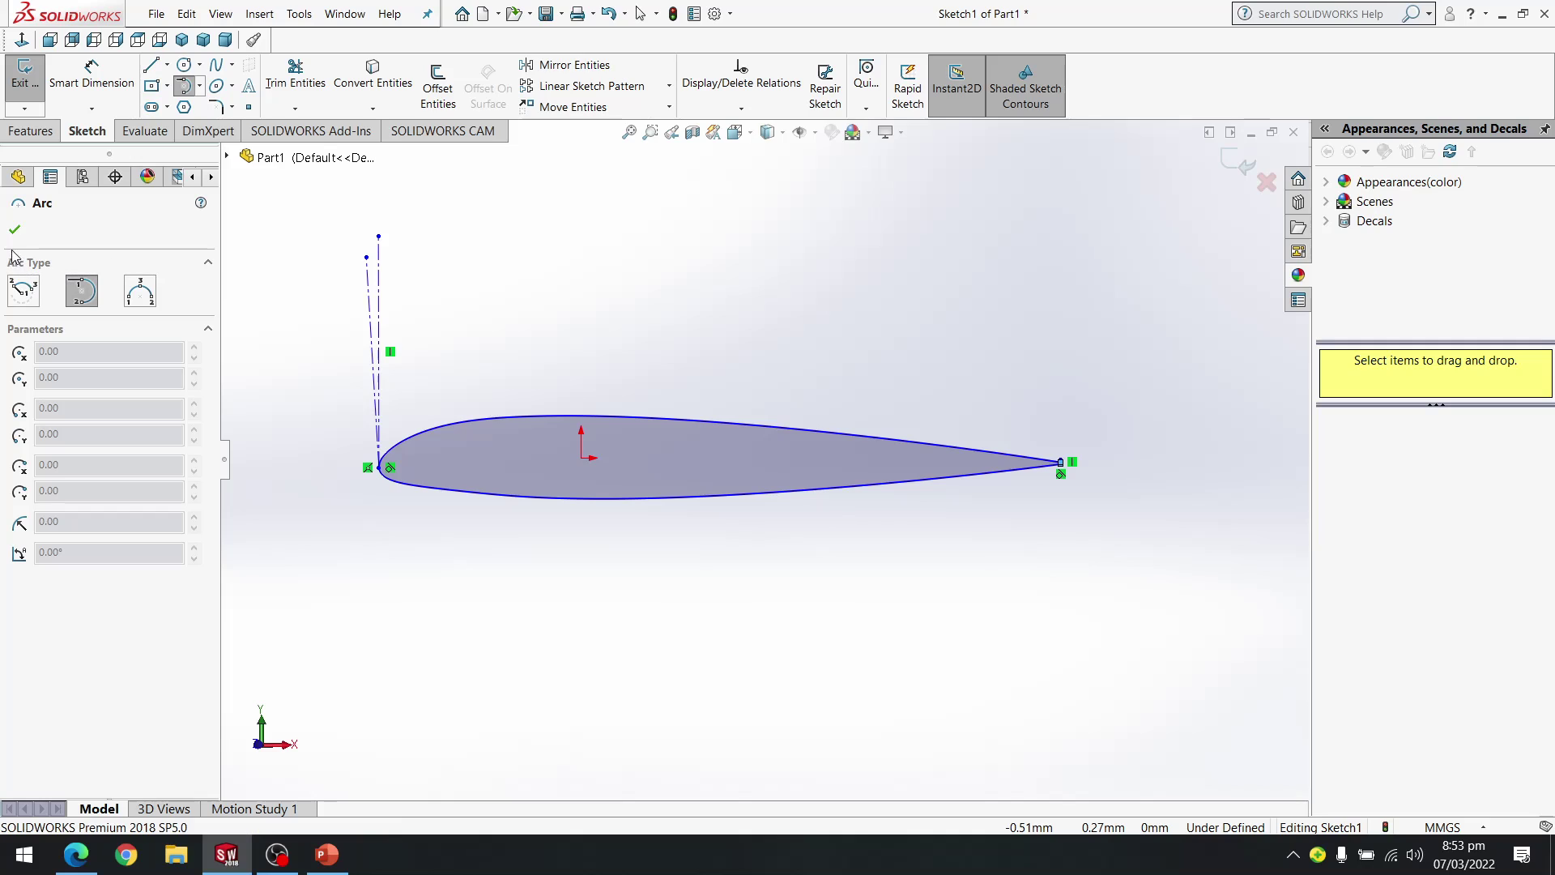
key(Escape)
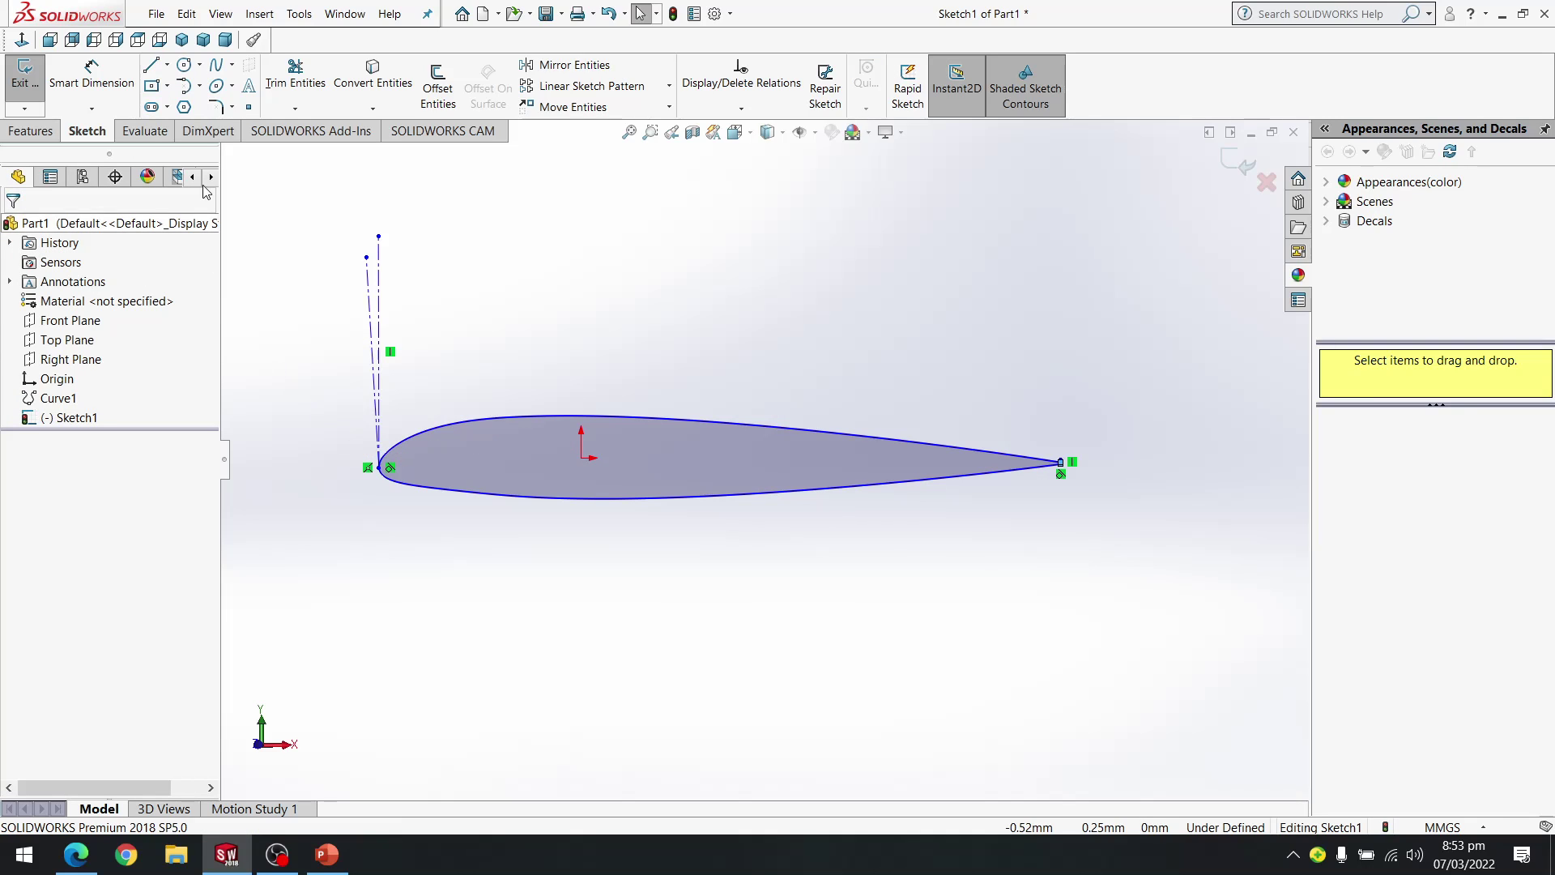
Draw a chord centerline about 1 mm long from the airfoil's leading edge to its rounded trailing edge
click(167, 65)
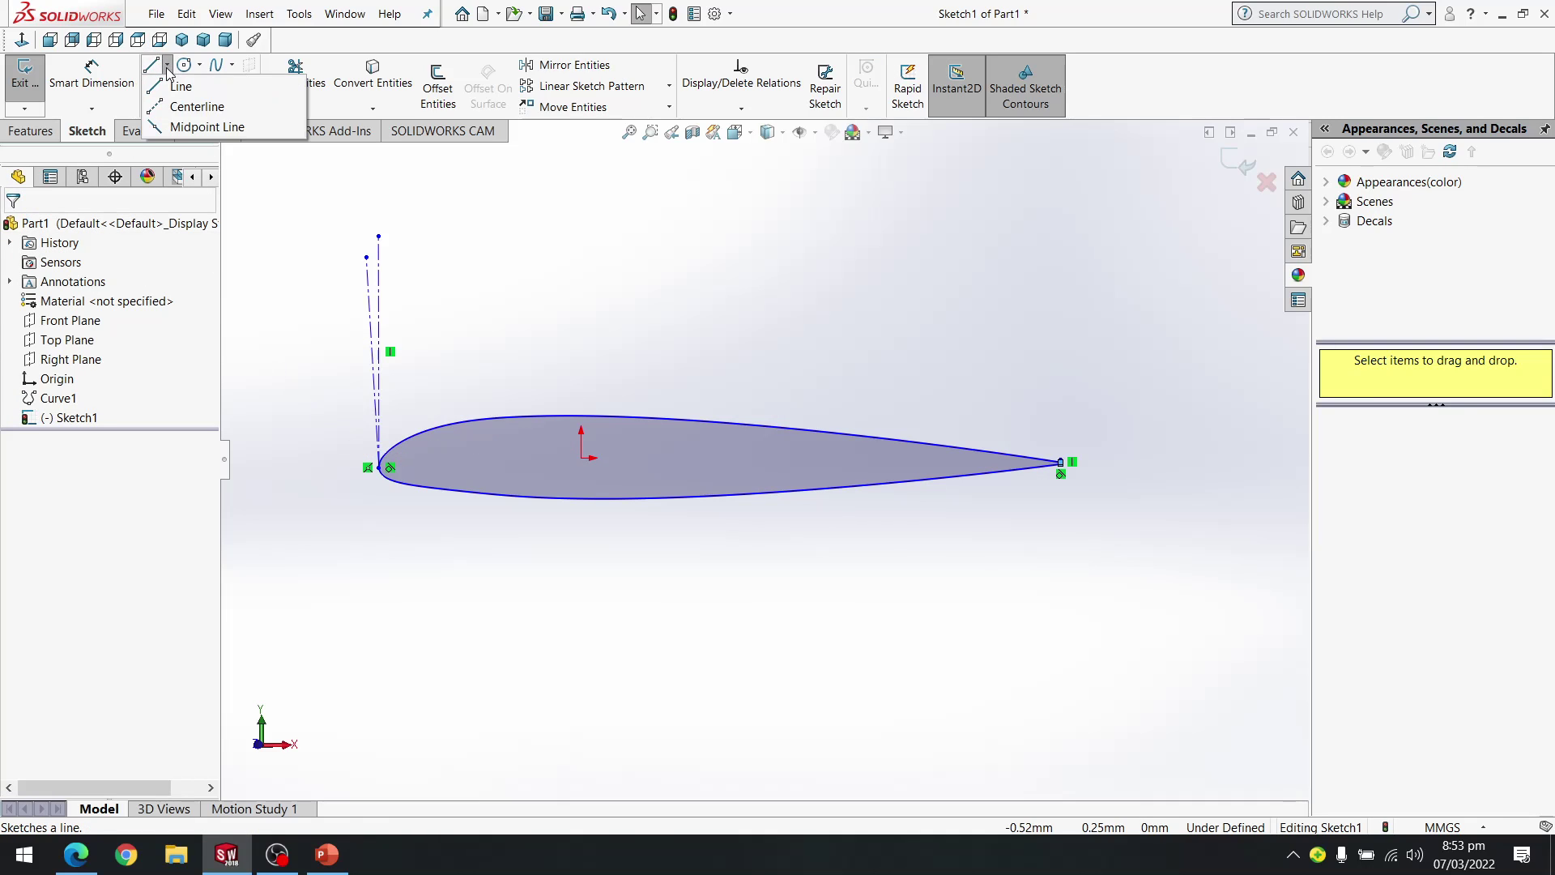
click(178, 108)
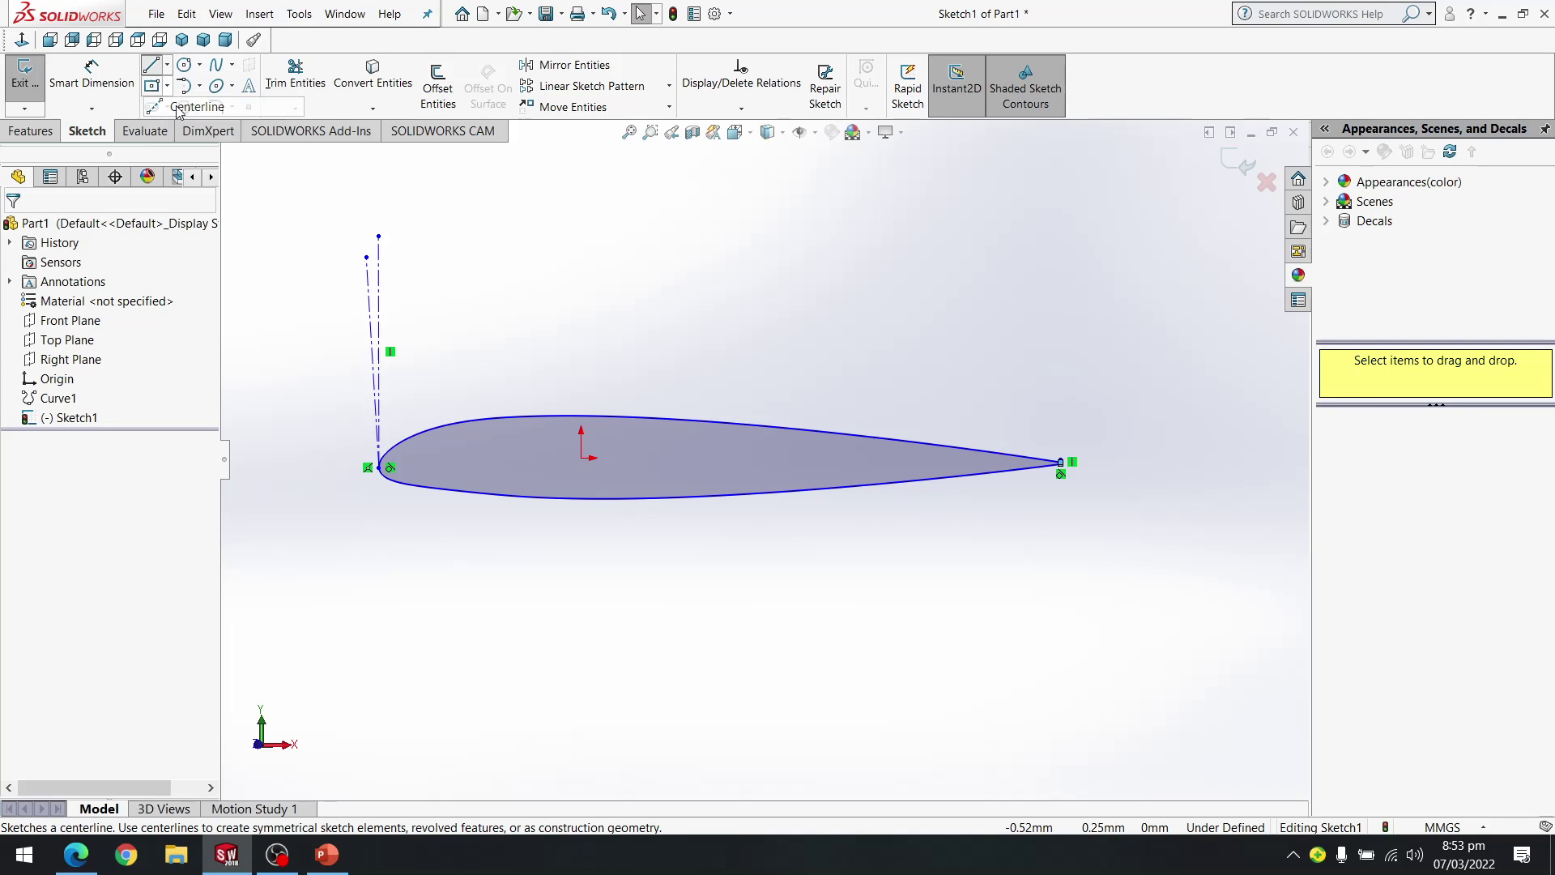
click(378, 468)
scroll(1059, 462, down, 2)
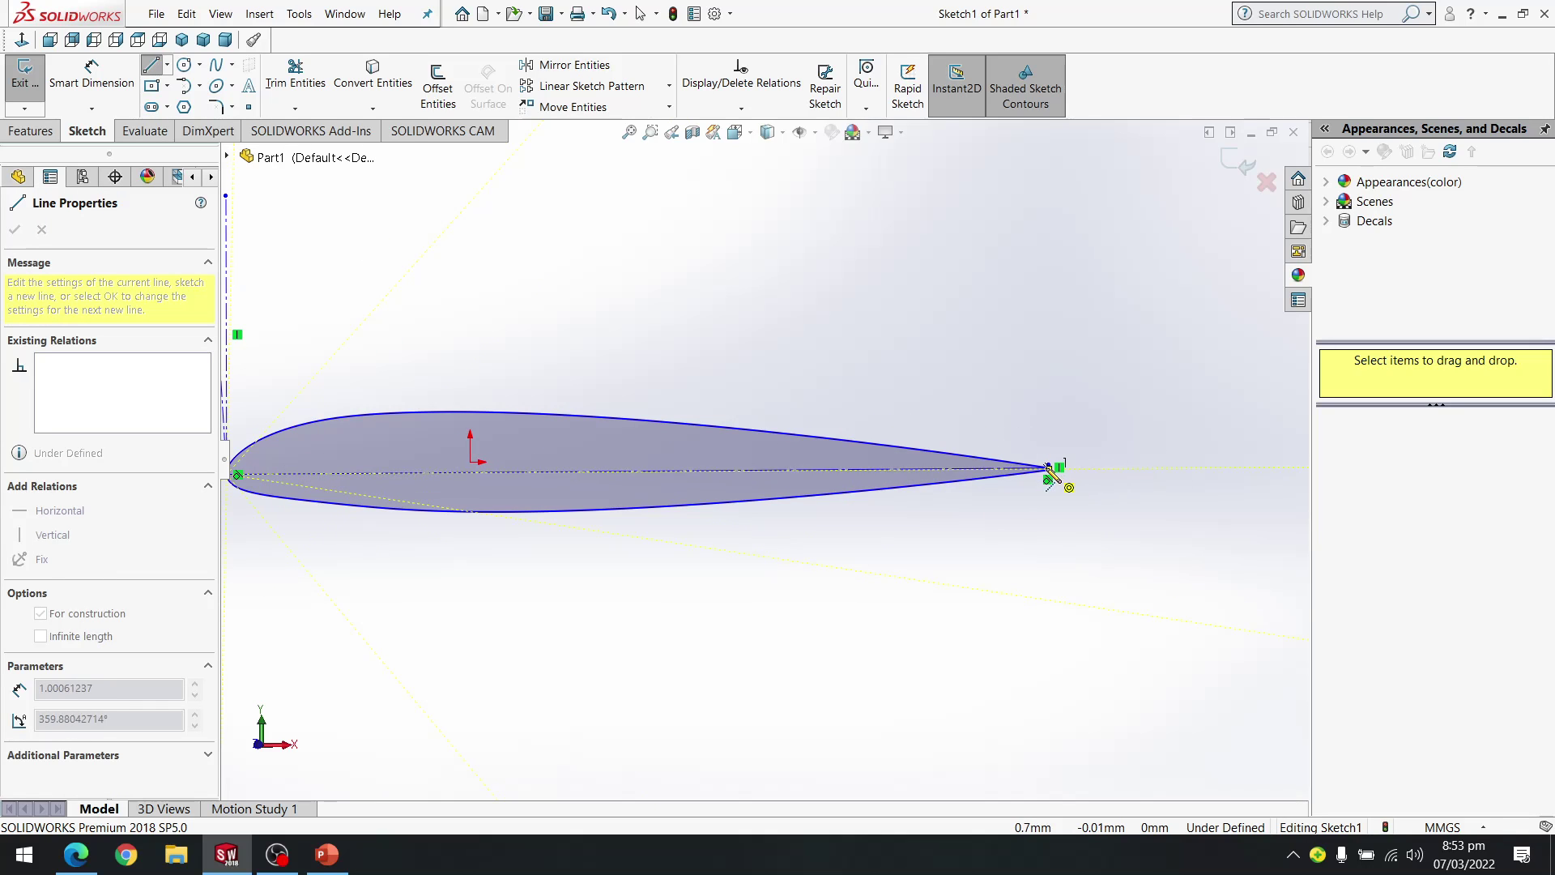
scroll(1063, 478, down, 3)
scroll(814, 448, down, 2)
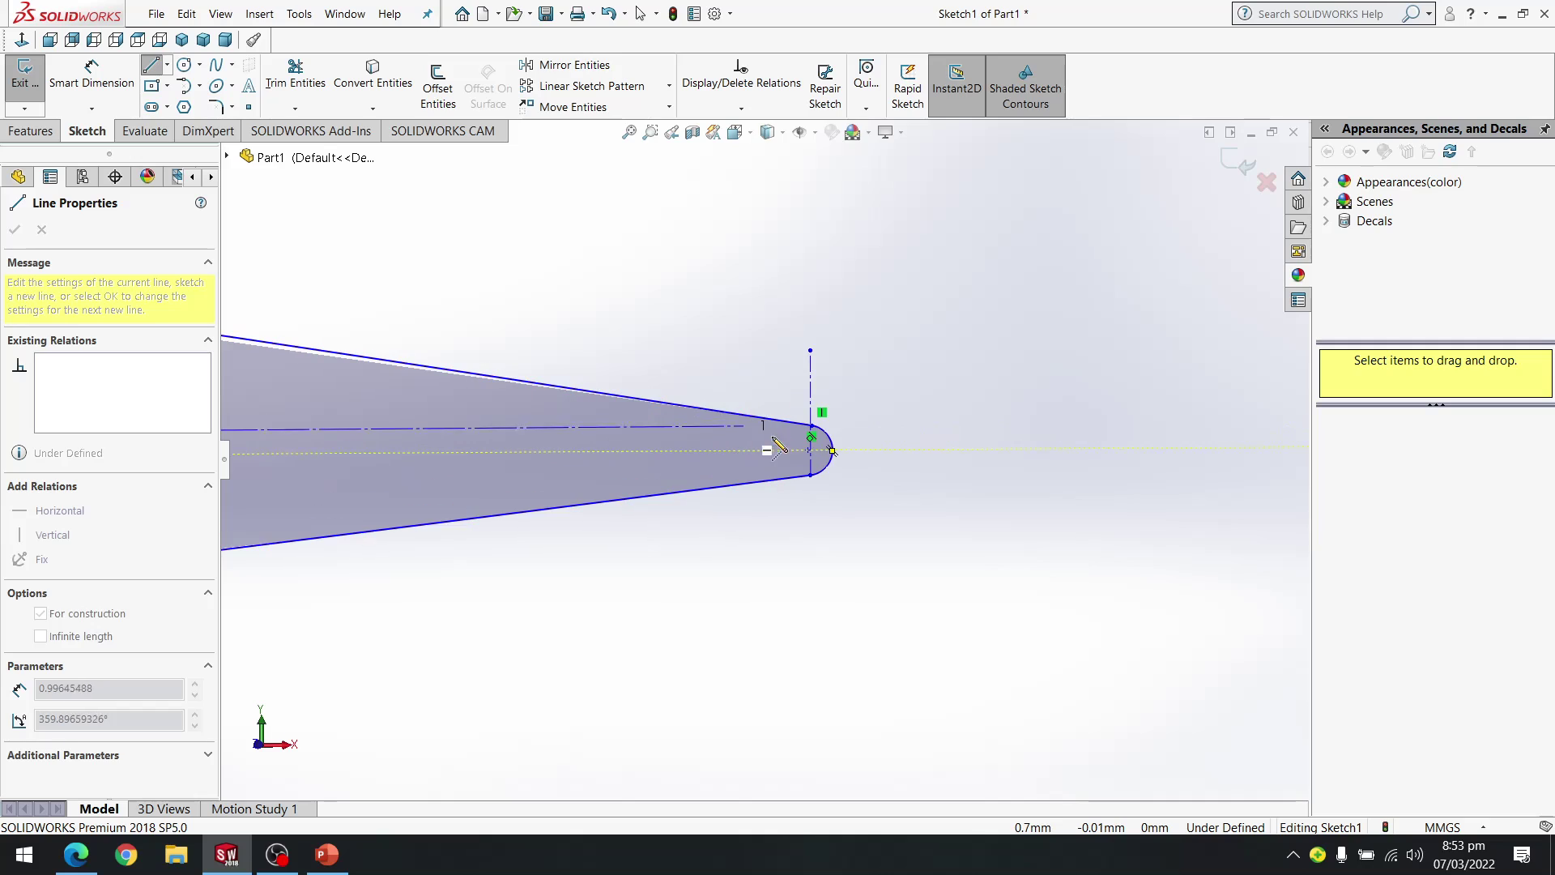
click(819, 447)
scroll(794, 446, up, 2)
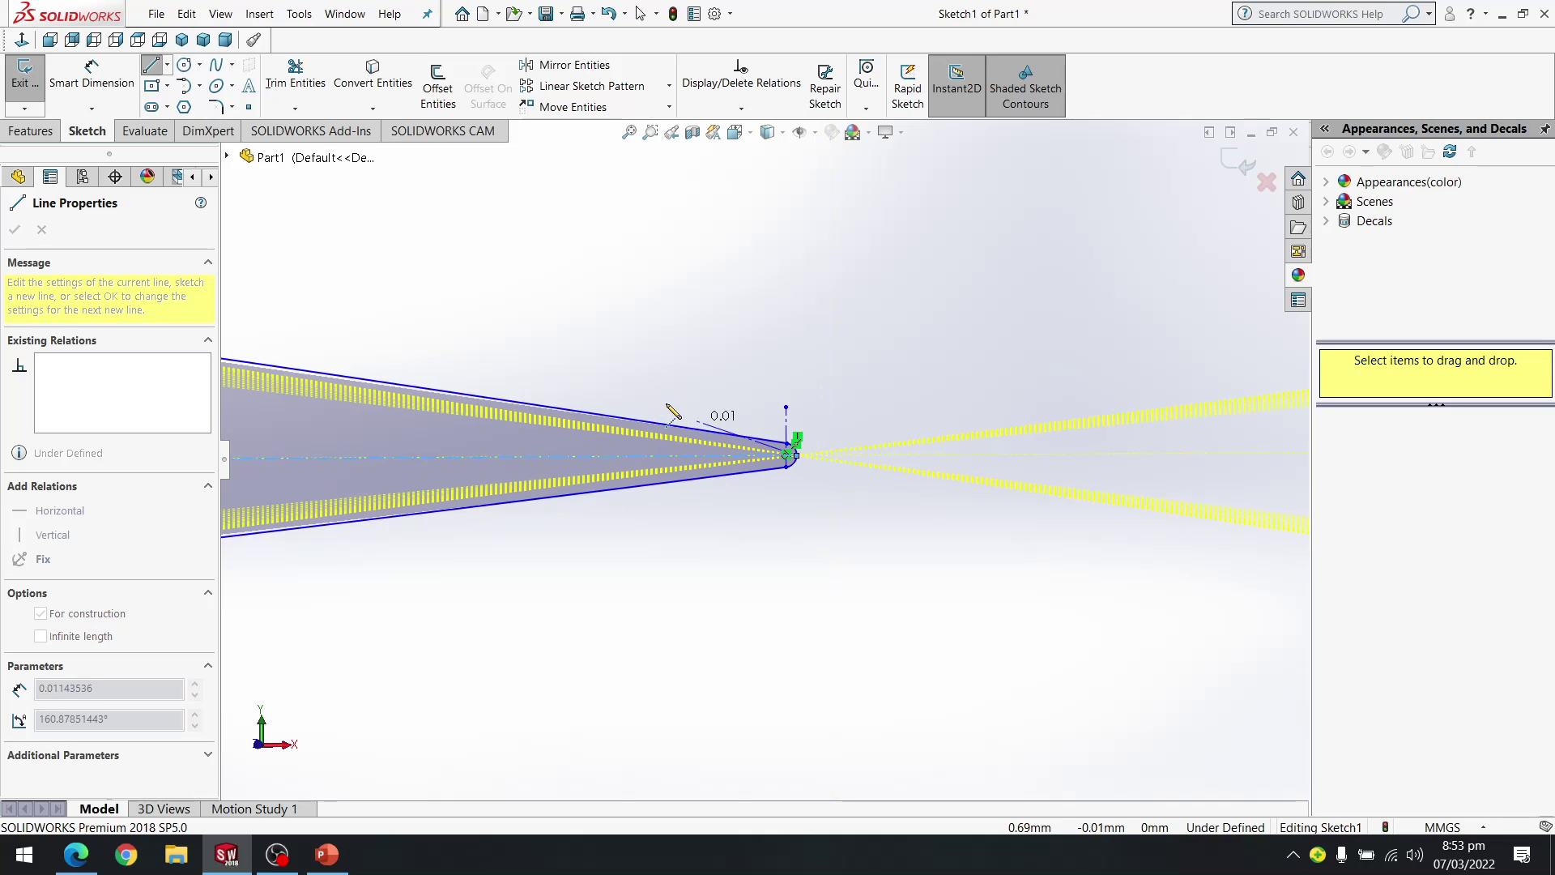
scroll(695, 415, up, 4)
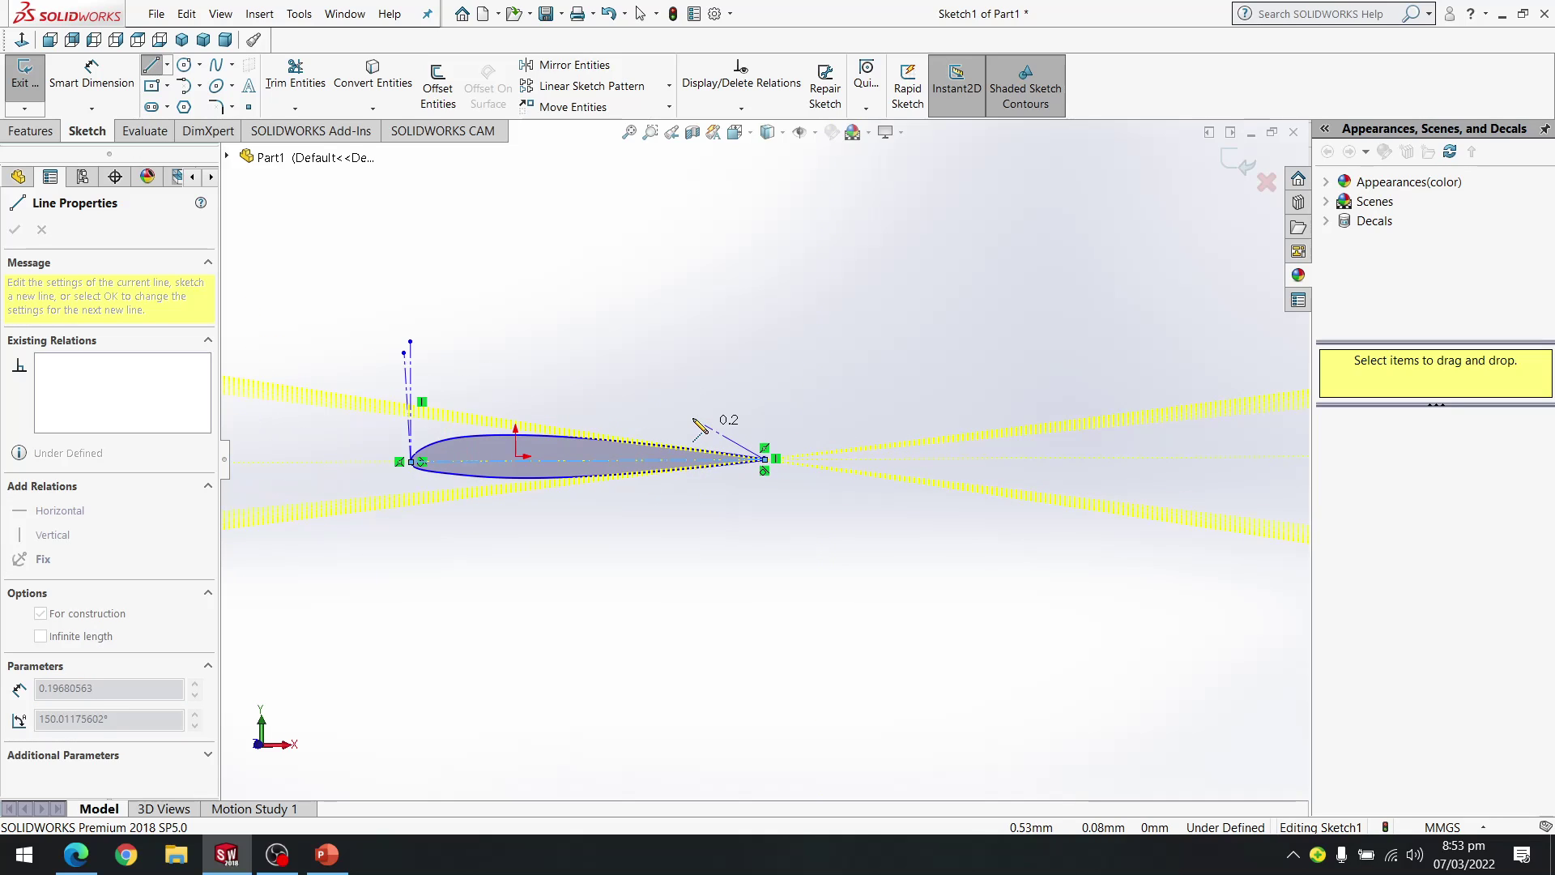
key(Escape)
Draw a vertical centerline about 0.12 mm long from the airfoil's upper surface to its lower surface, just ahead of the origin
scroll(409, 459, down, 4)
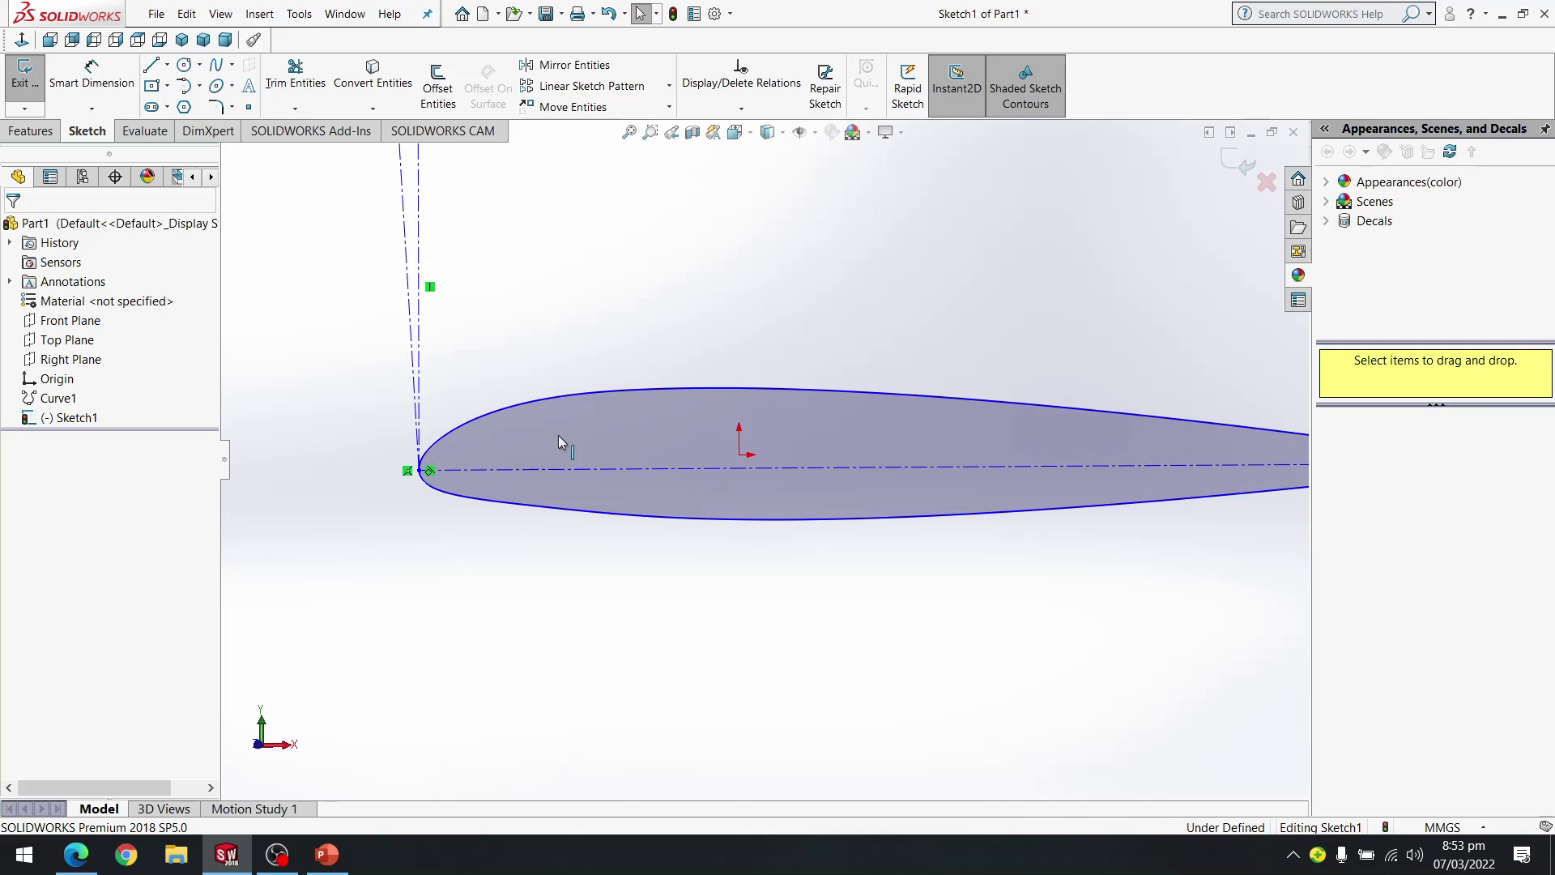
click(166, 66)
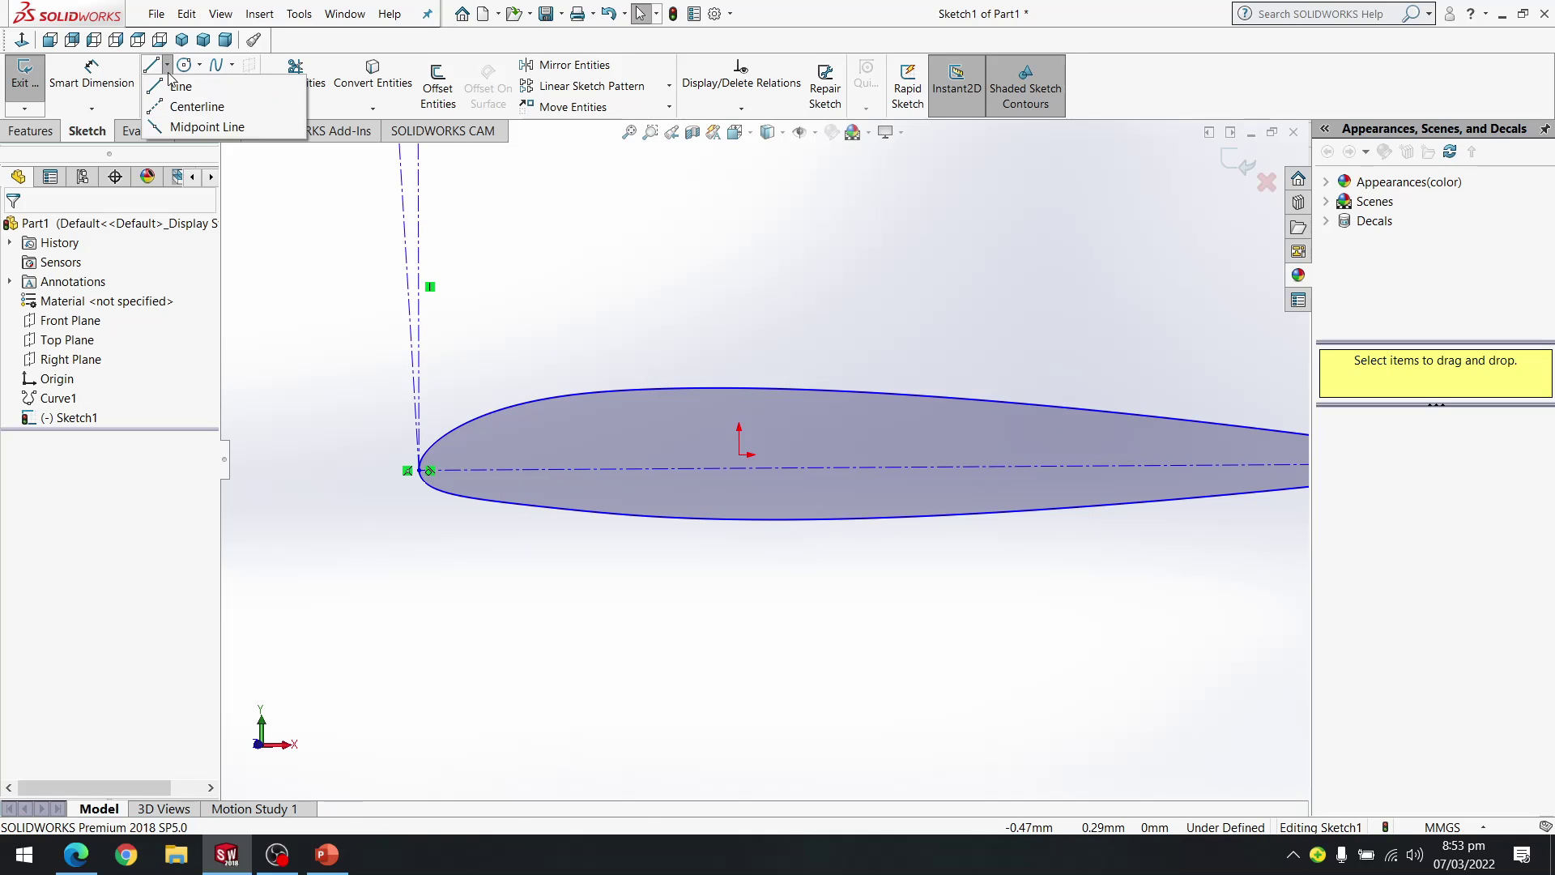
click(194, 106)
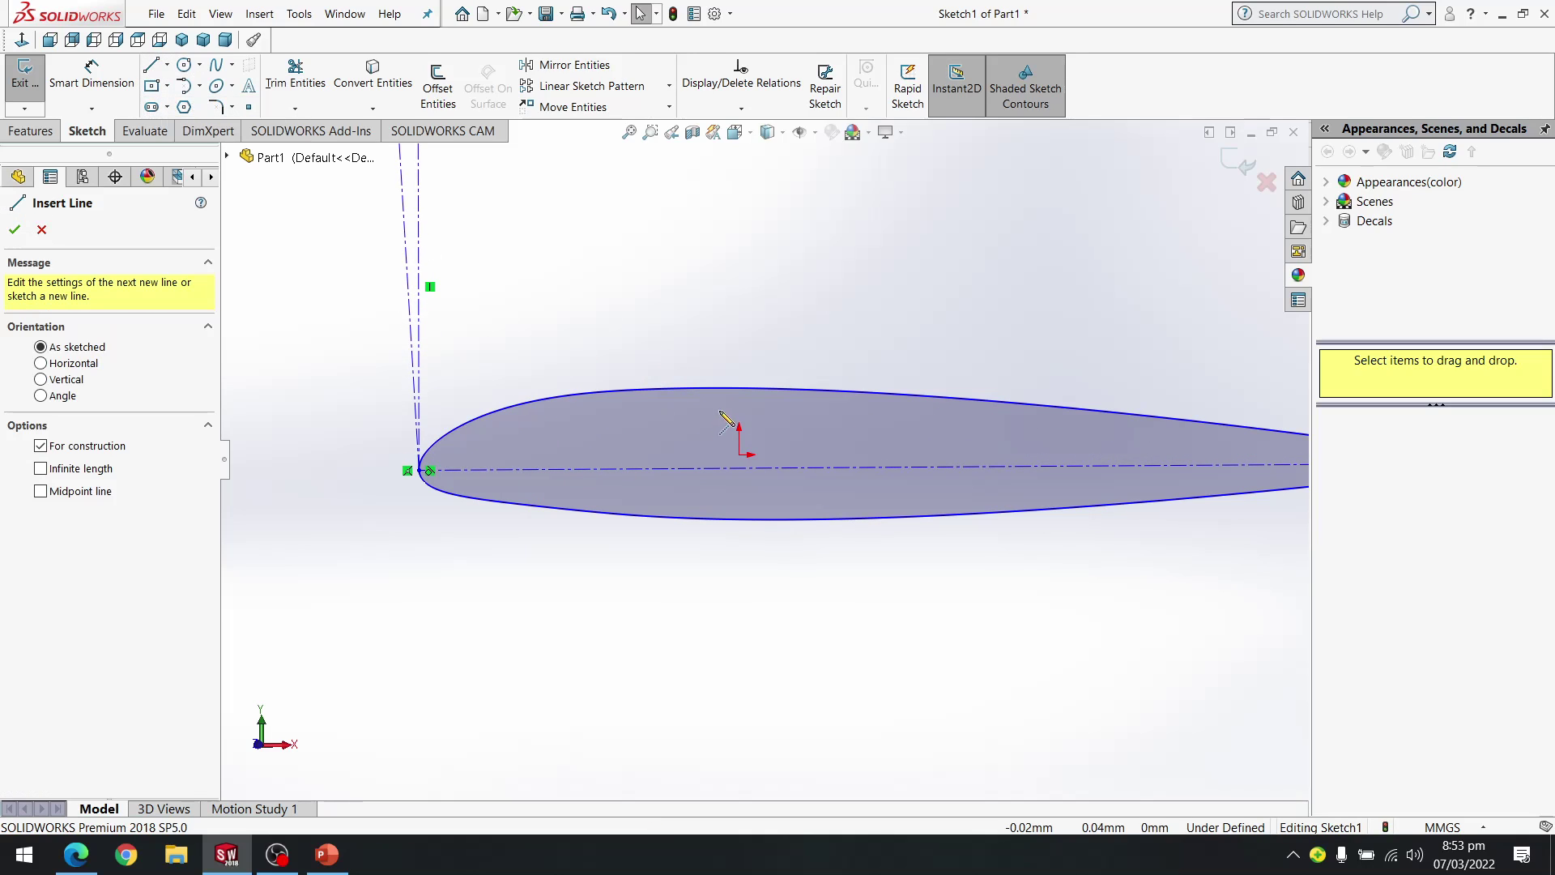
click(679, 391)
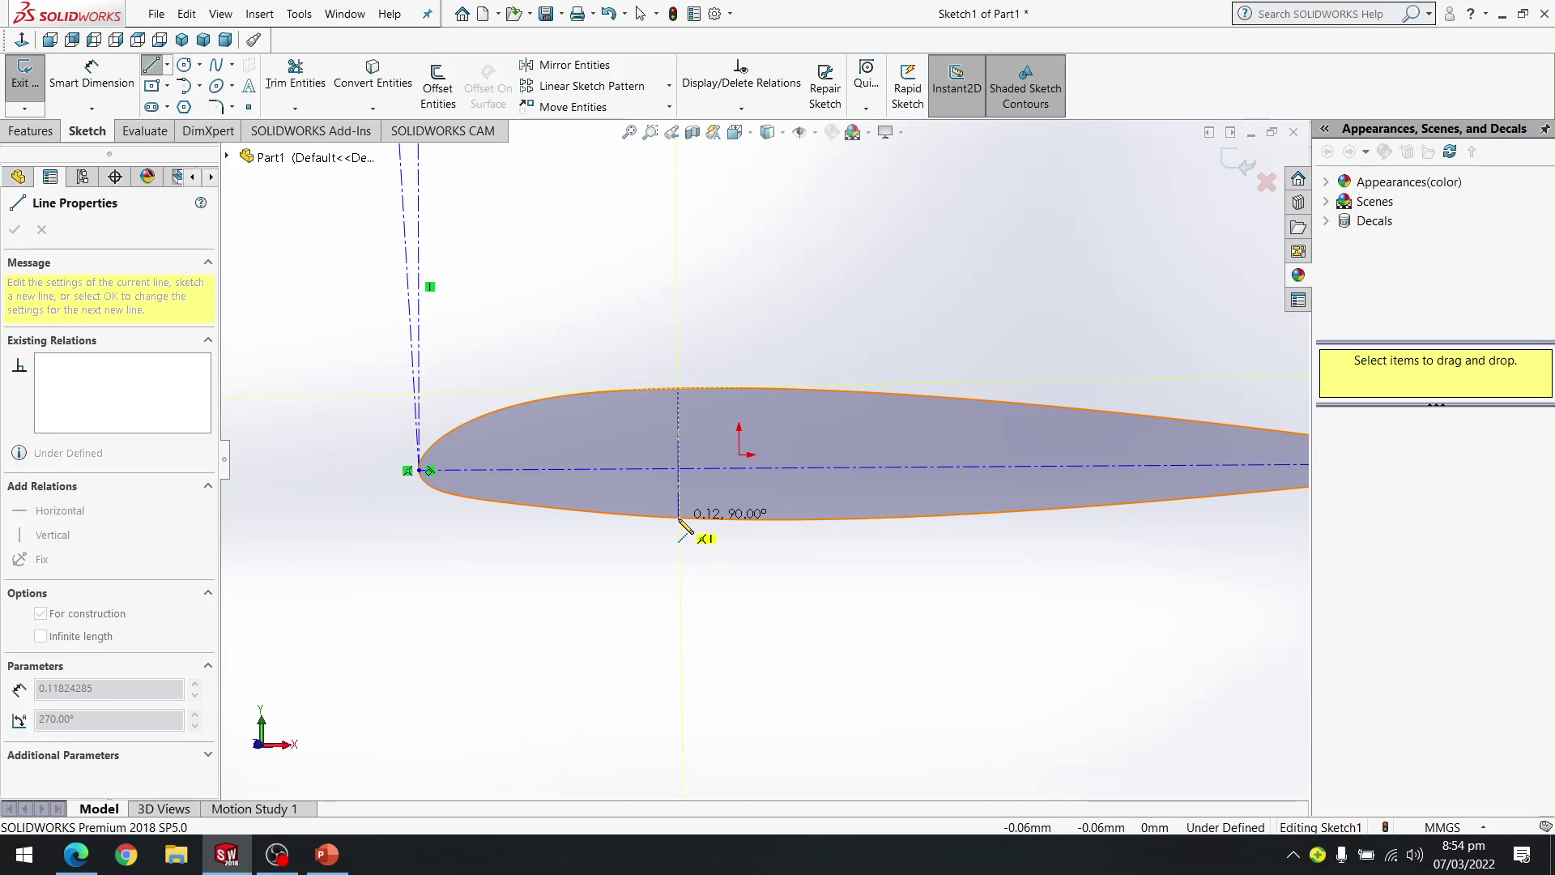
click(679, 518)
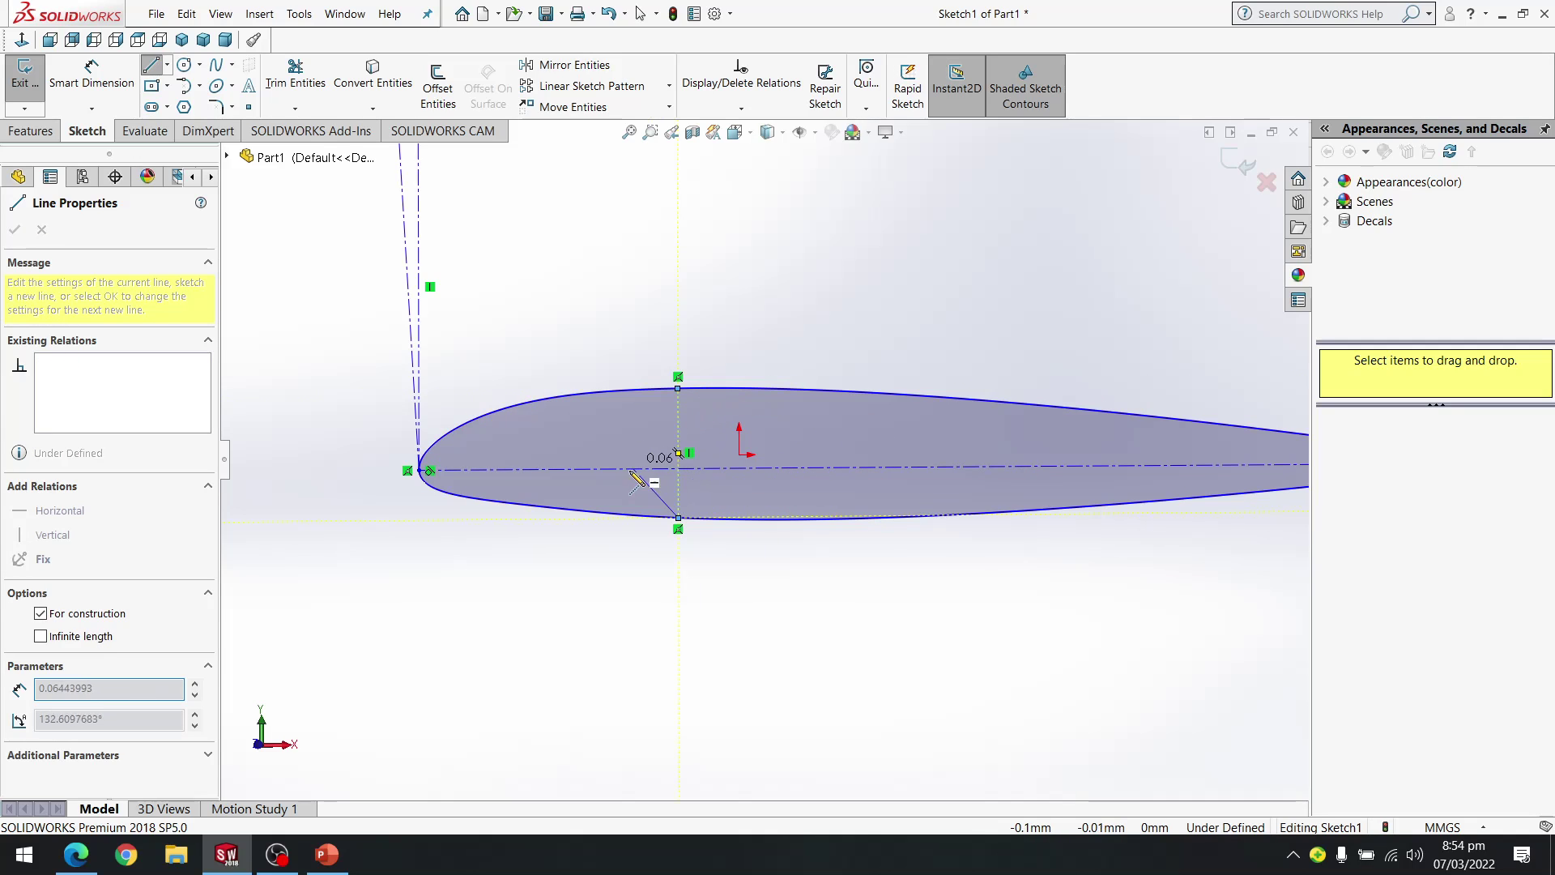
key(Escape)
Add an Intersection relation between the chord centerline, the vertical thickness centerline and the origin
scroll(801, 486, down, 2)
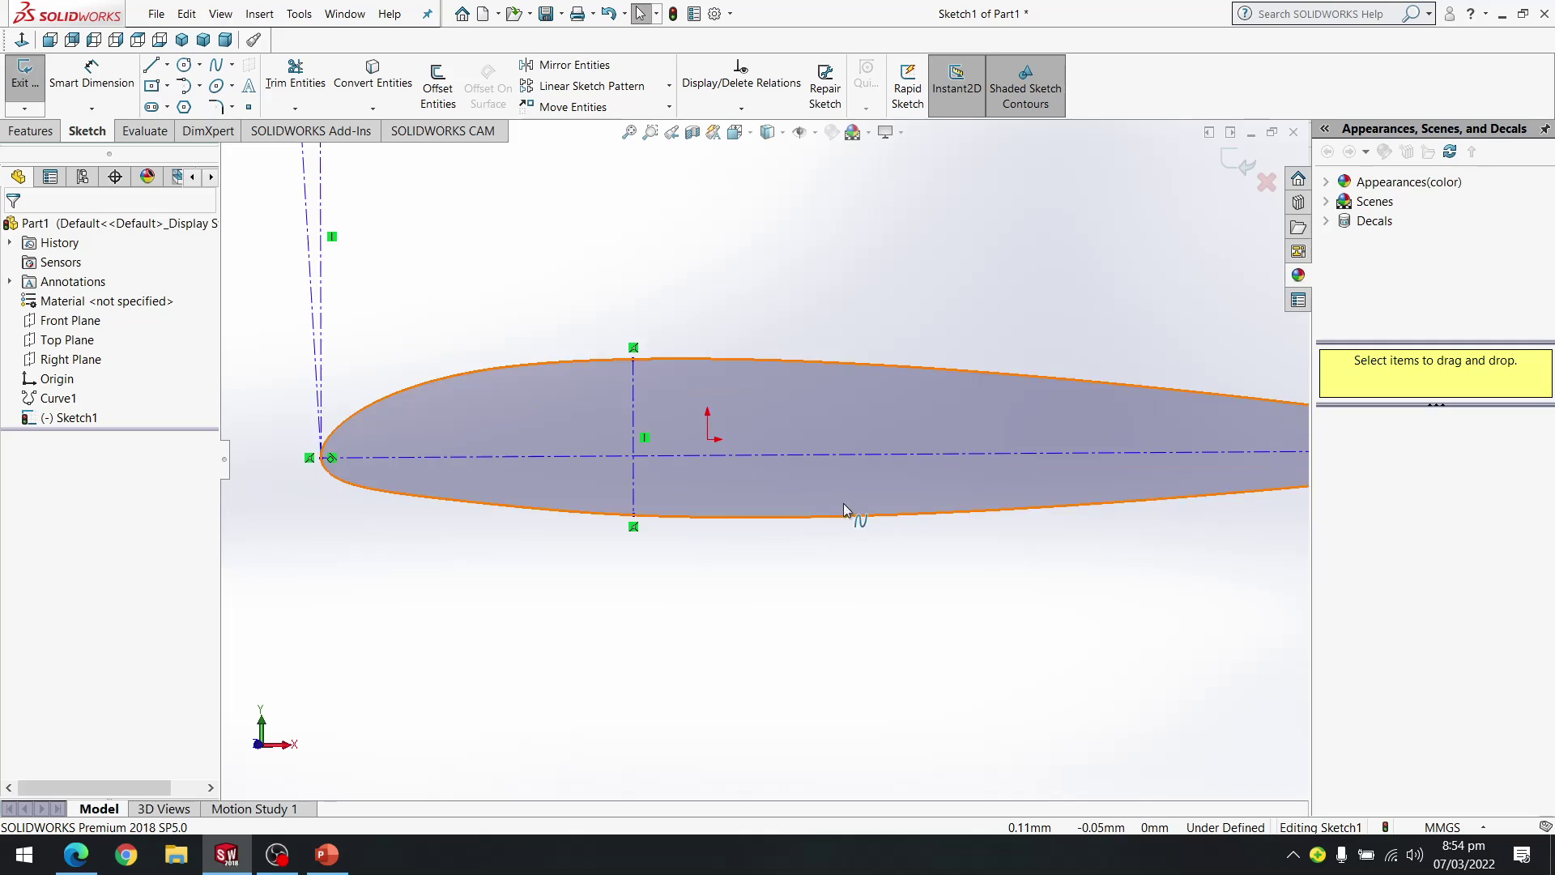
scroll(797, 460, up, 1)
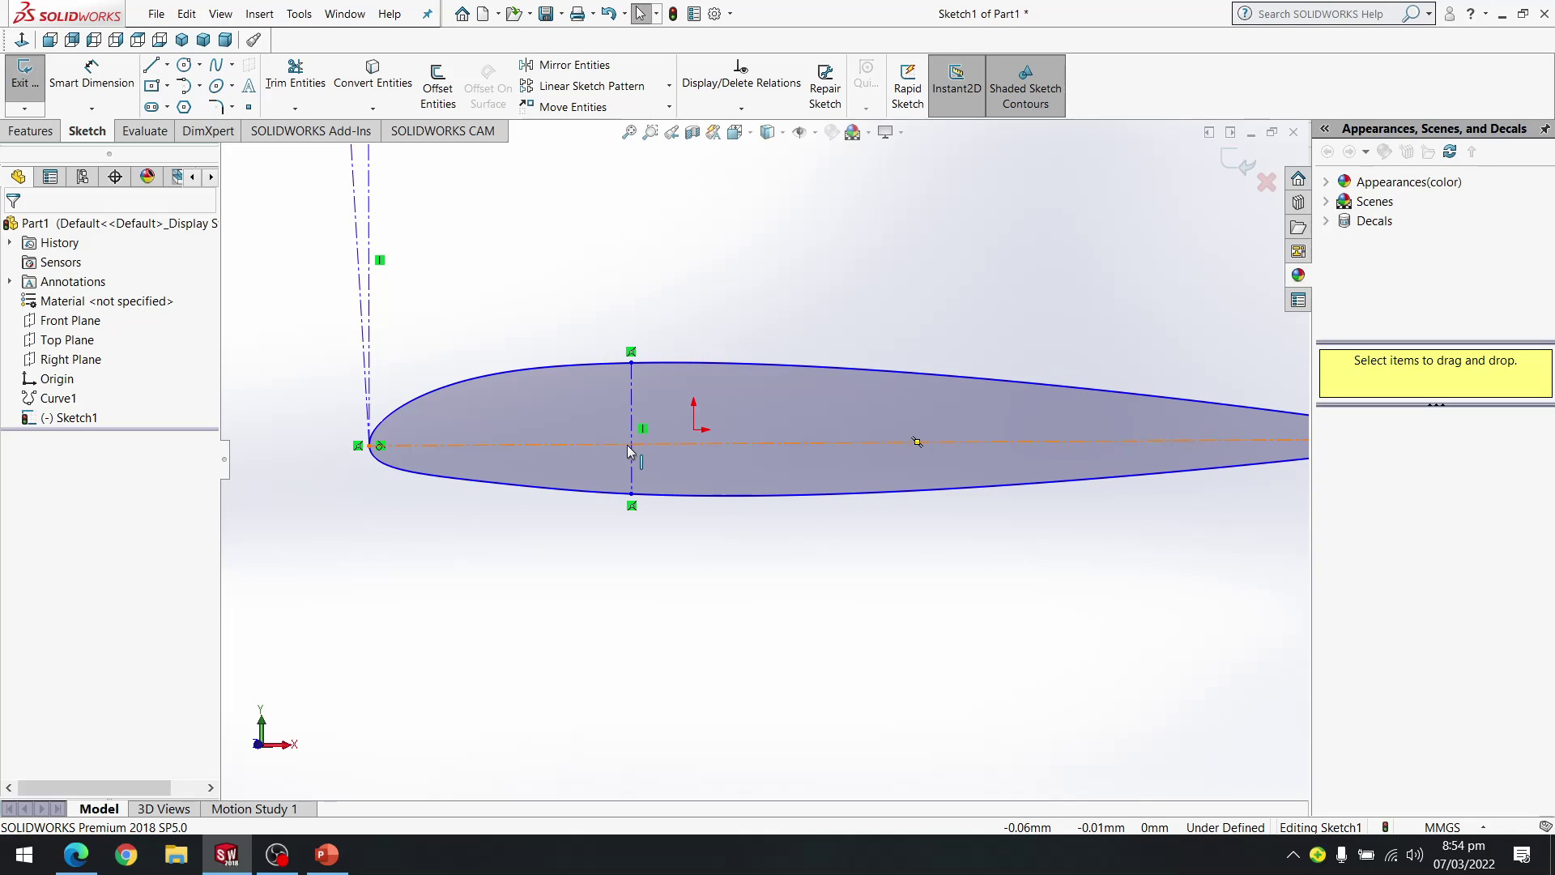
click(633, 445)
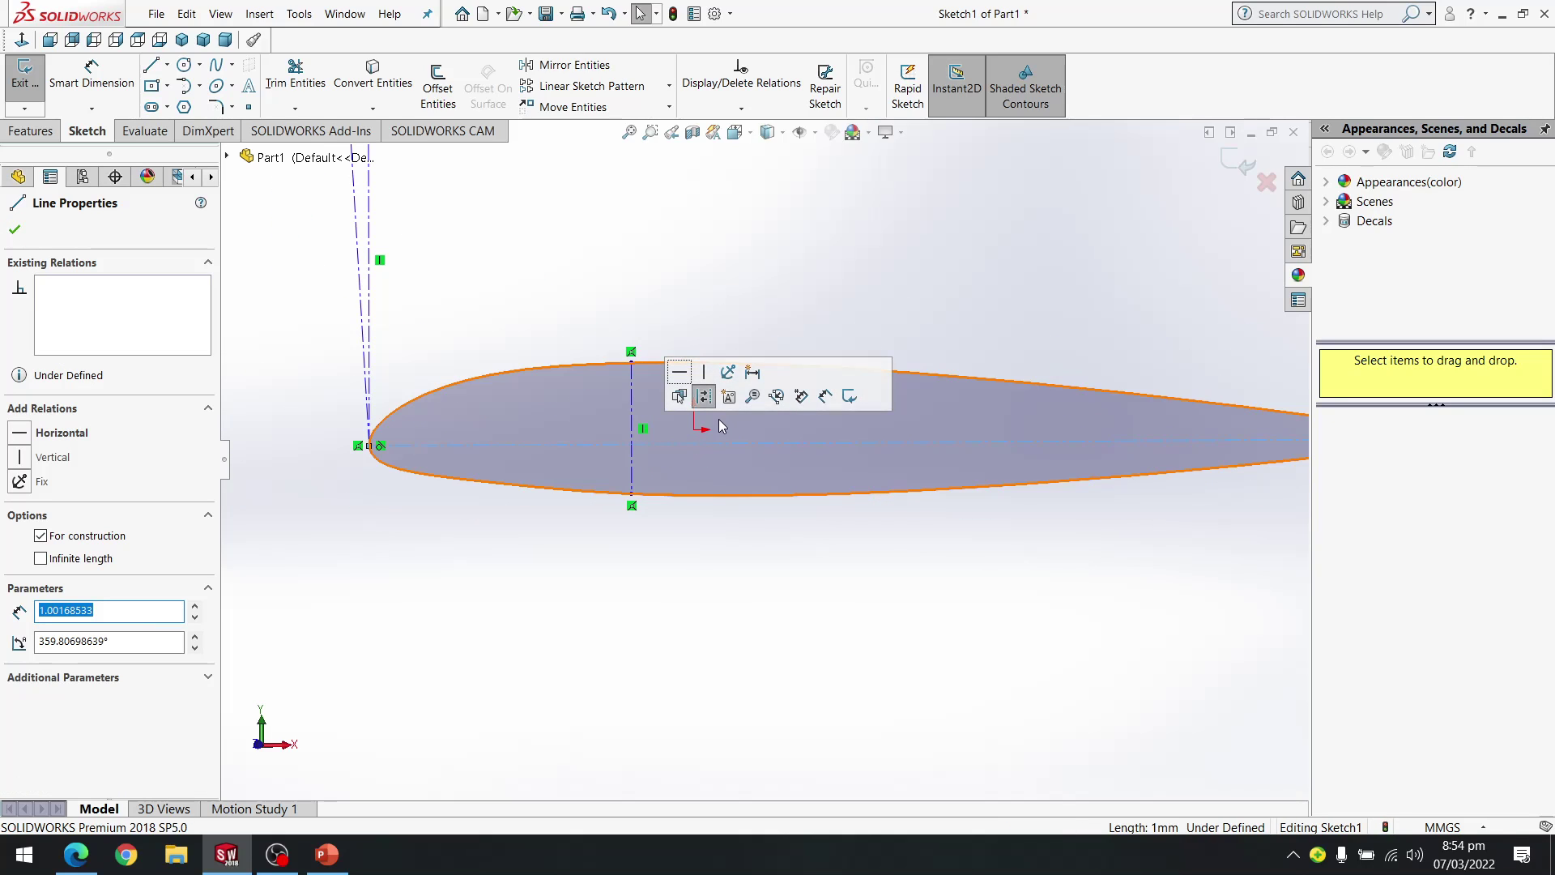
ctrl+click(631, 428)
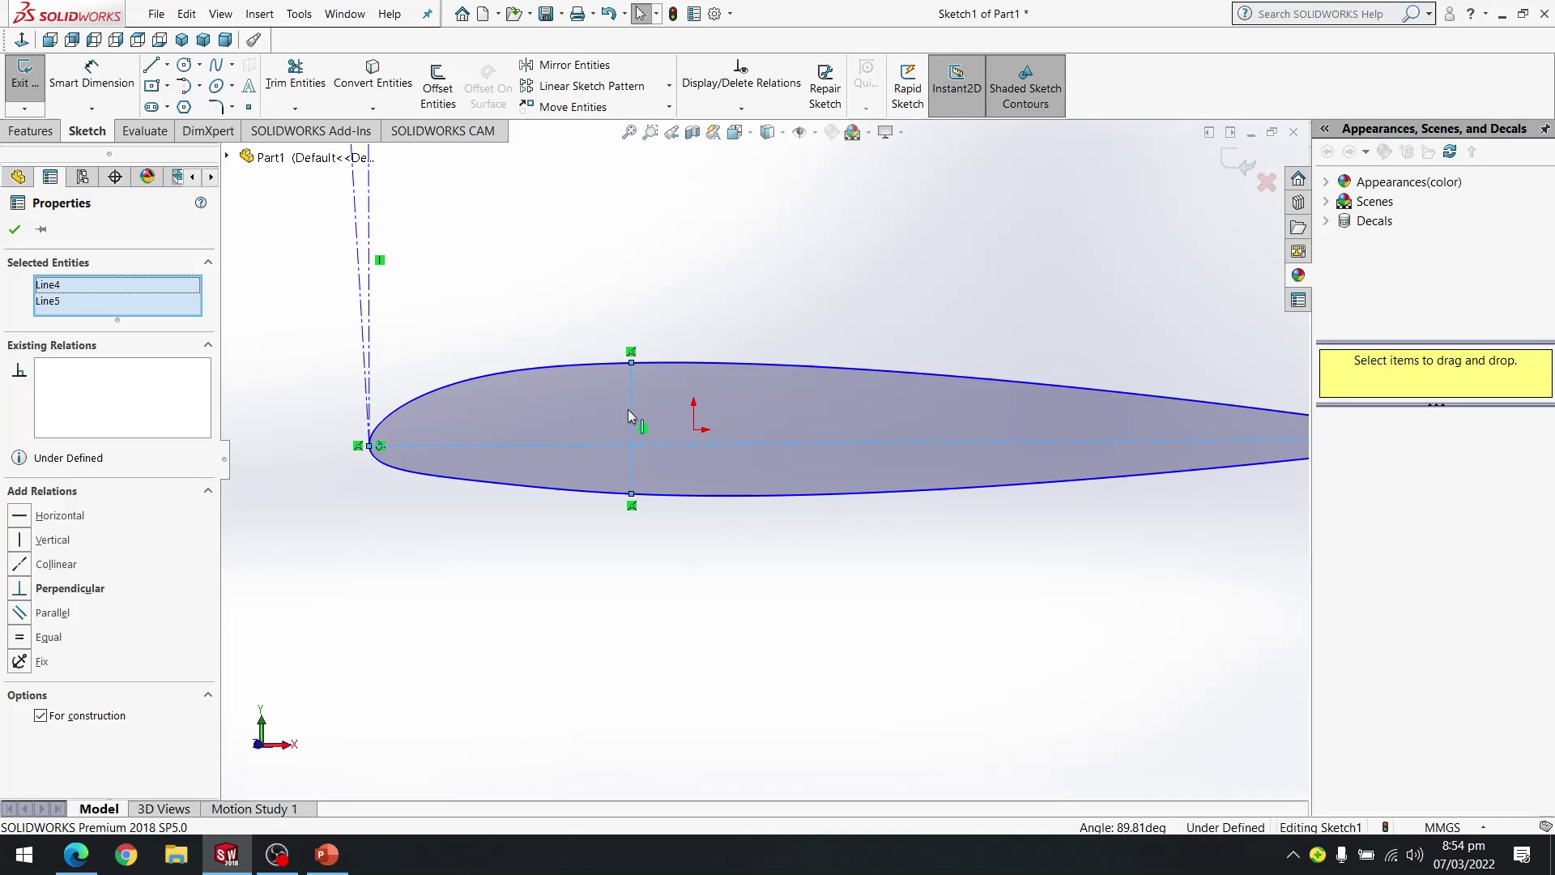
click(695, 431)
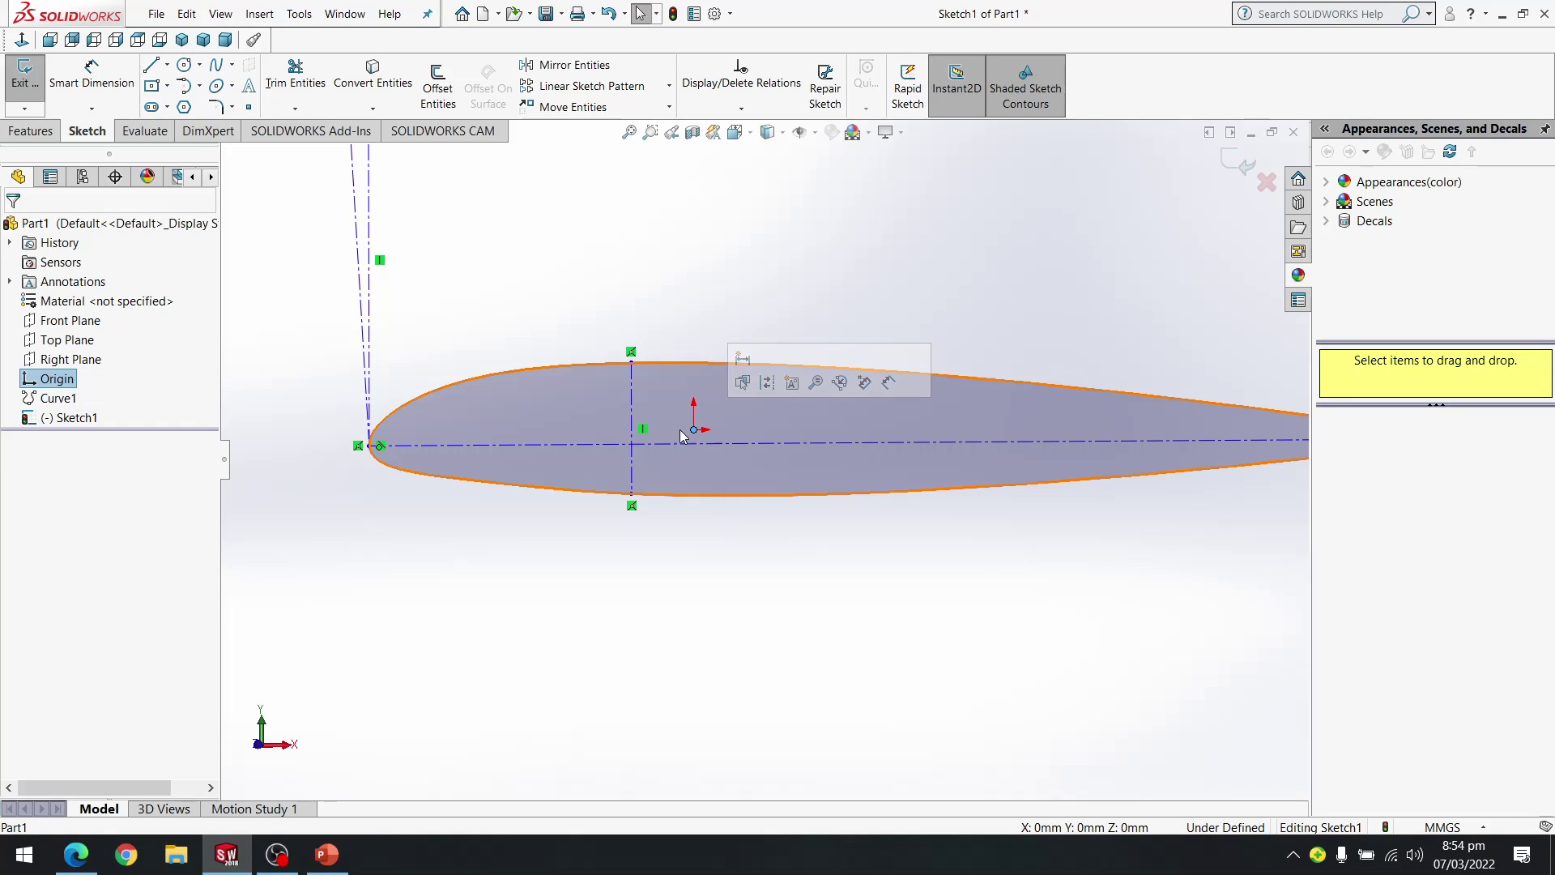
ctrl+click(654, 434)
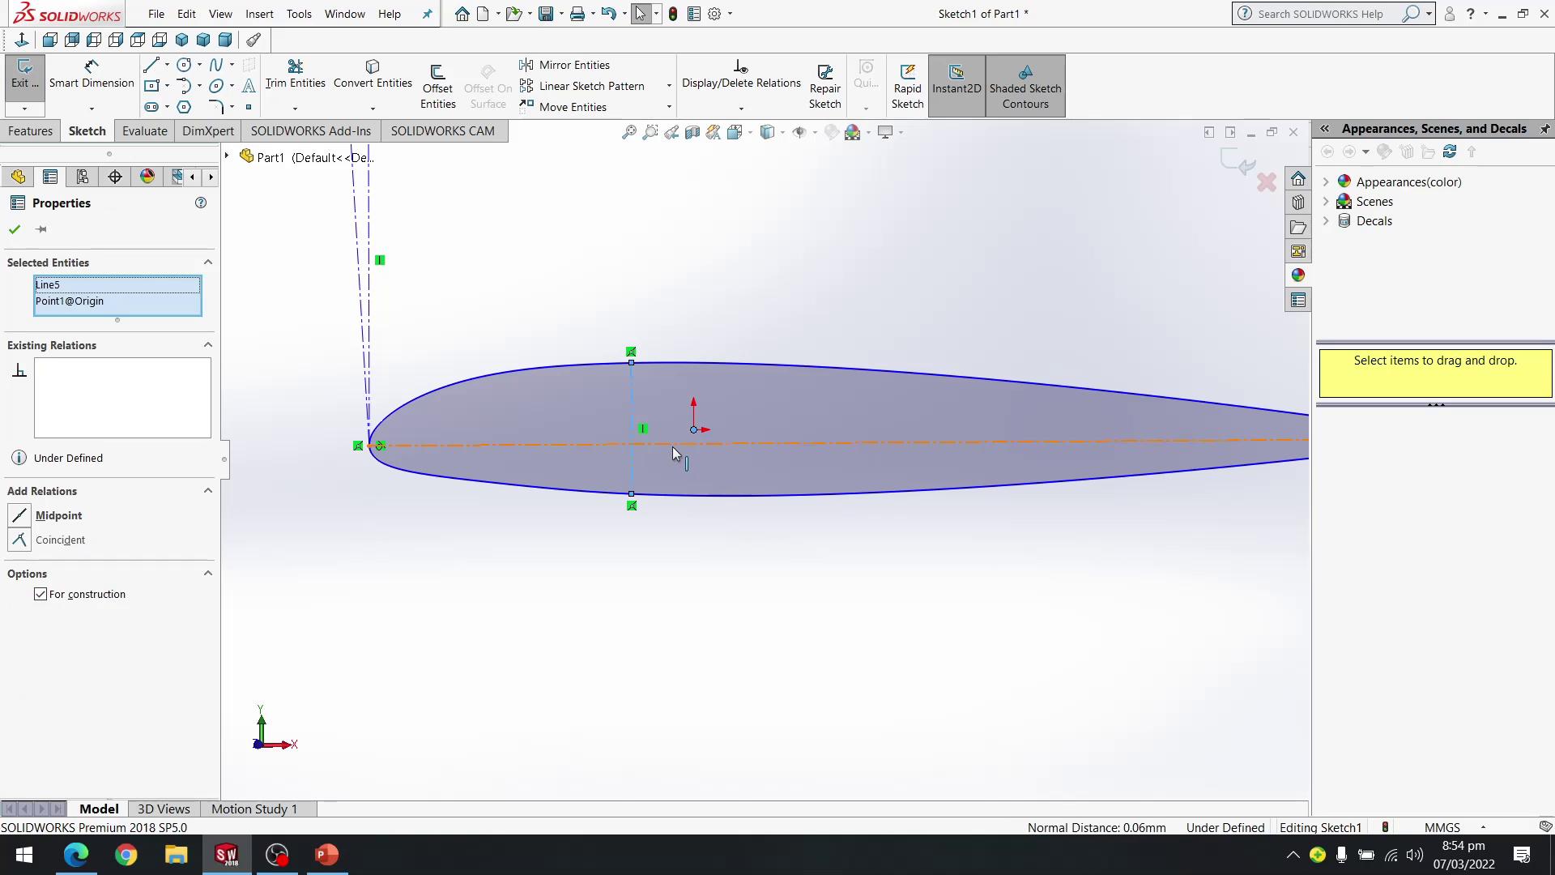
ctrl+click(673, 443)
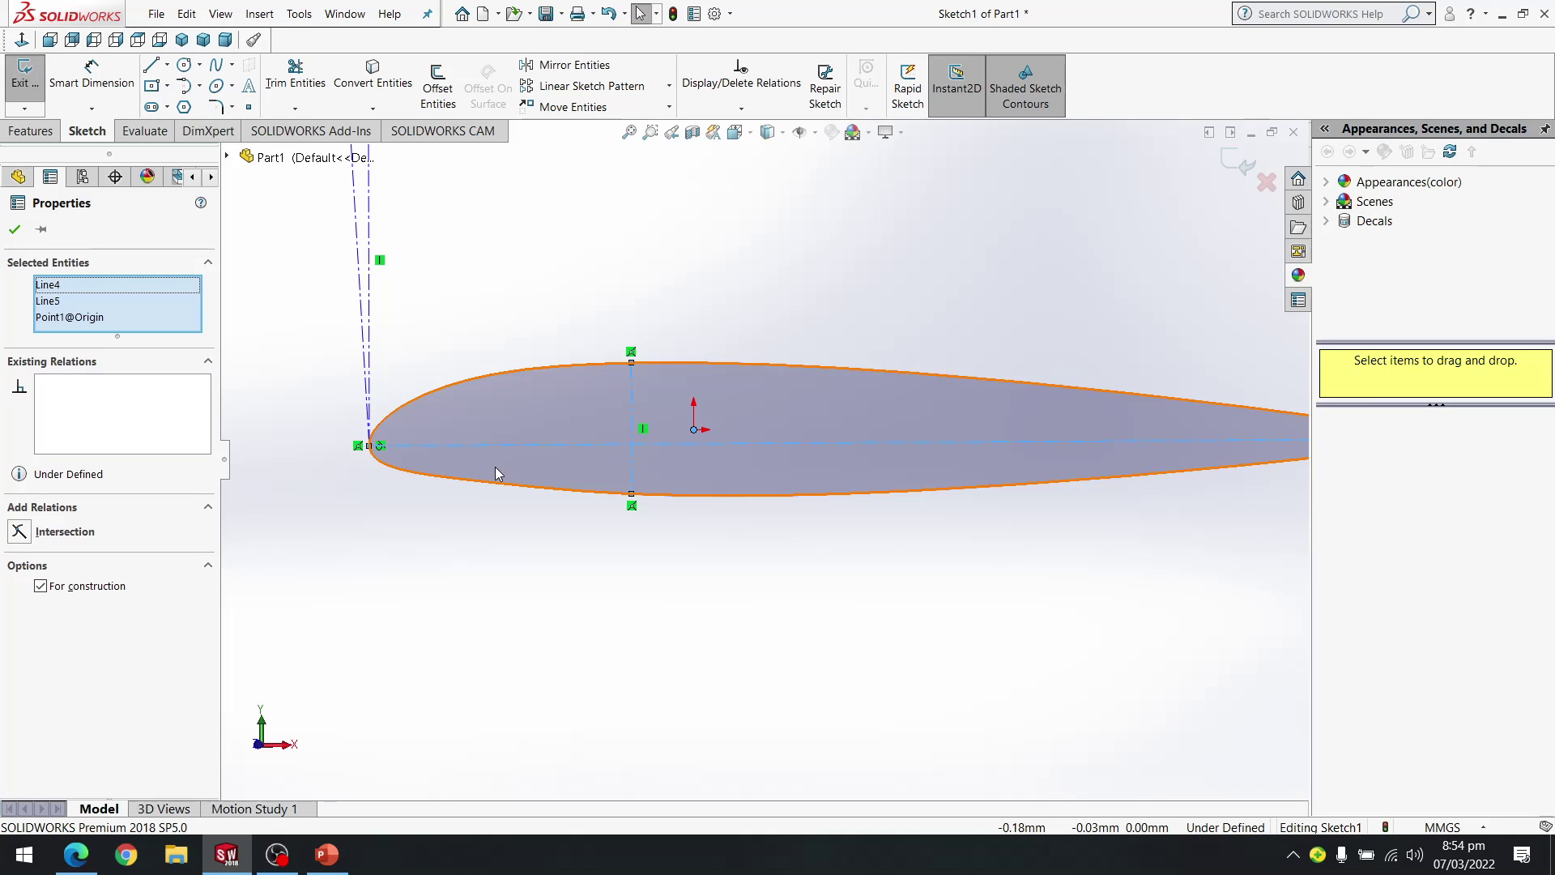
click(20, 532)
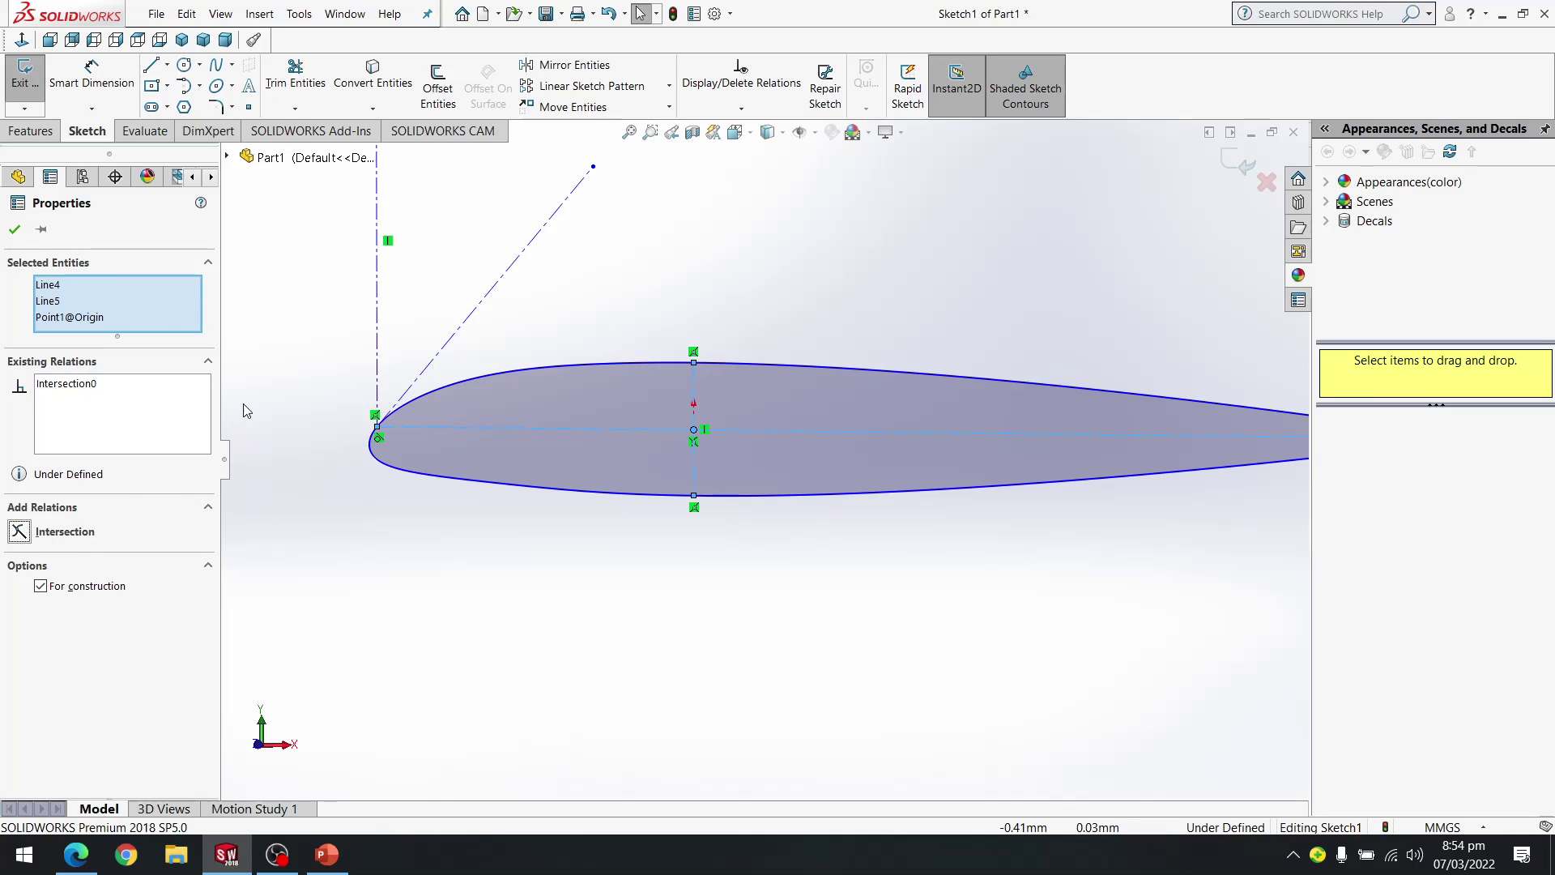
Examine the airfoil profile and its chord centerline from the leading edge through the origin to the trailing edge
click(15, 229)
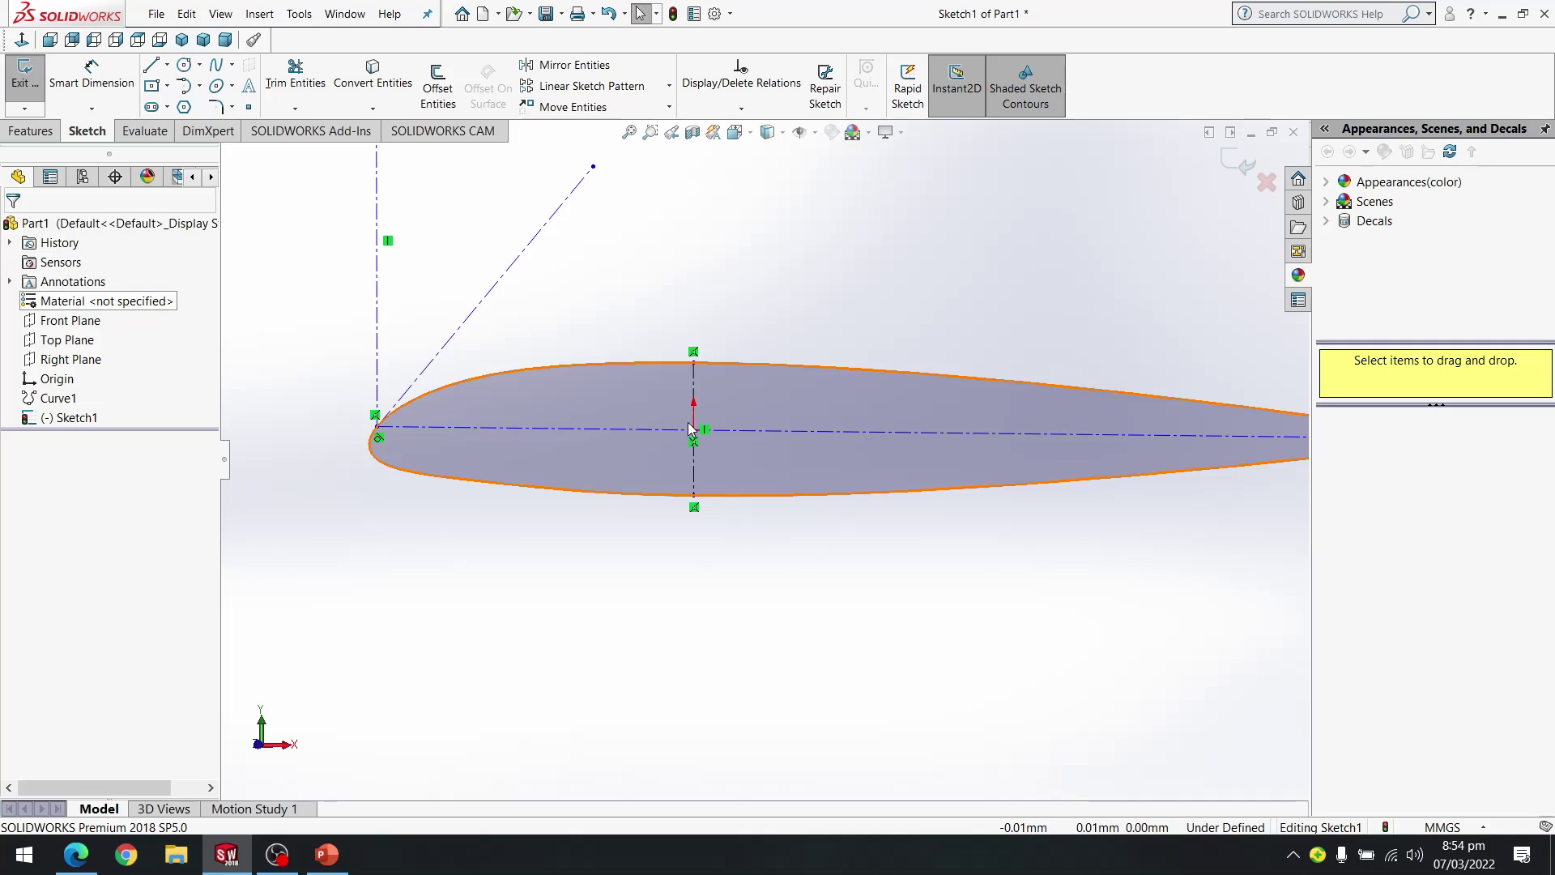
scroll(688, 421, down, 3)
scroll(697, 409, up, 5)
scroll(729, 421, up, 3)
scroll(965, 476, down, 3)
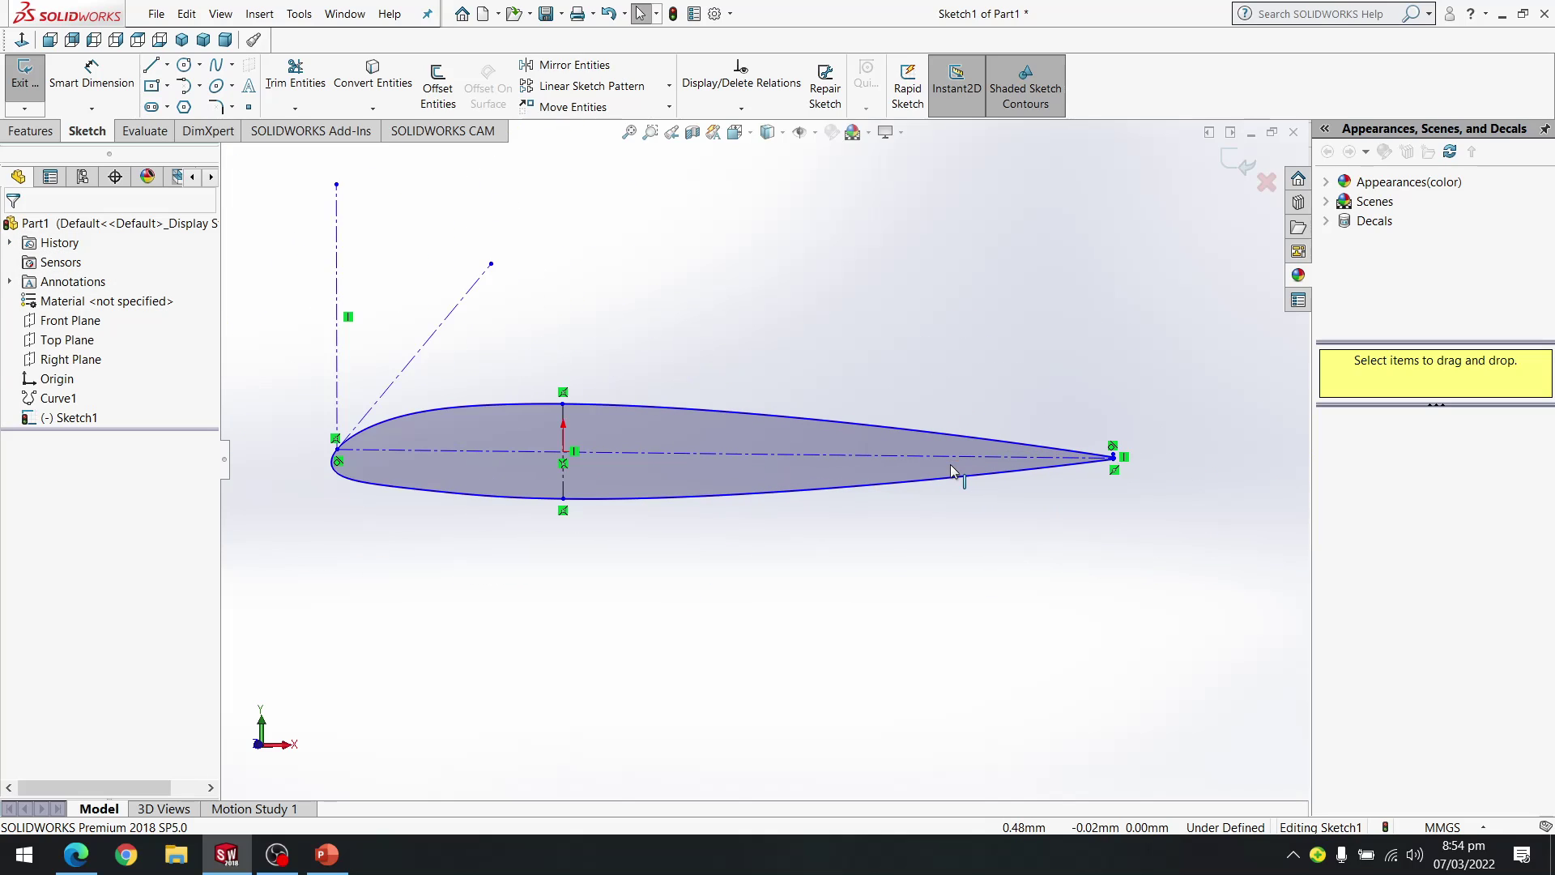
scroll(636, 423, down, 2)
scroll(636, 423, up, 3)
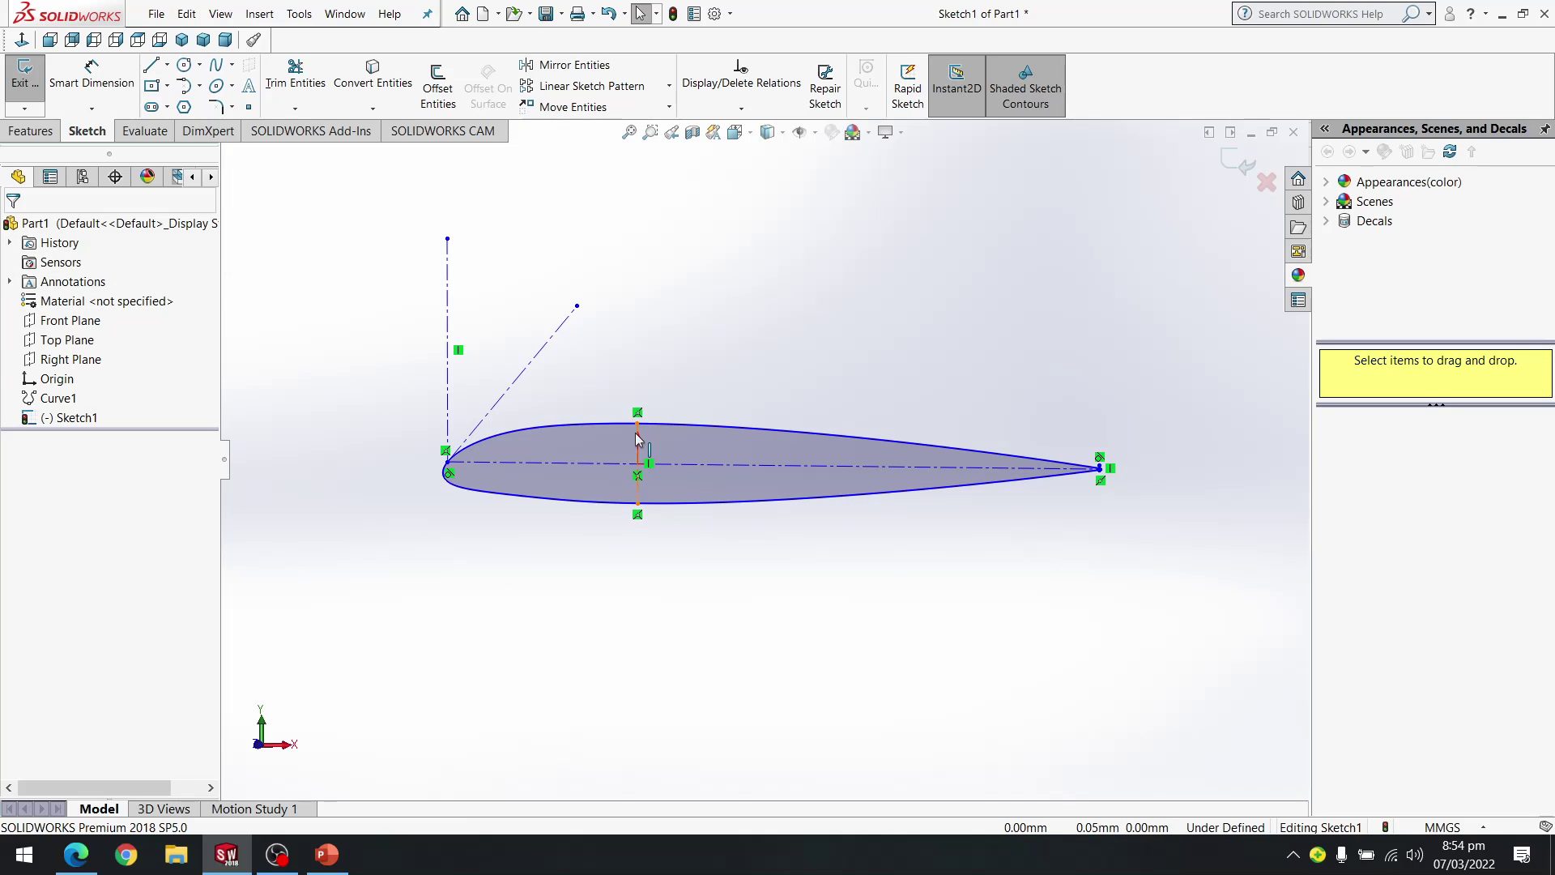
scroll(559, 452, down, 2)
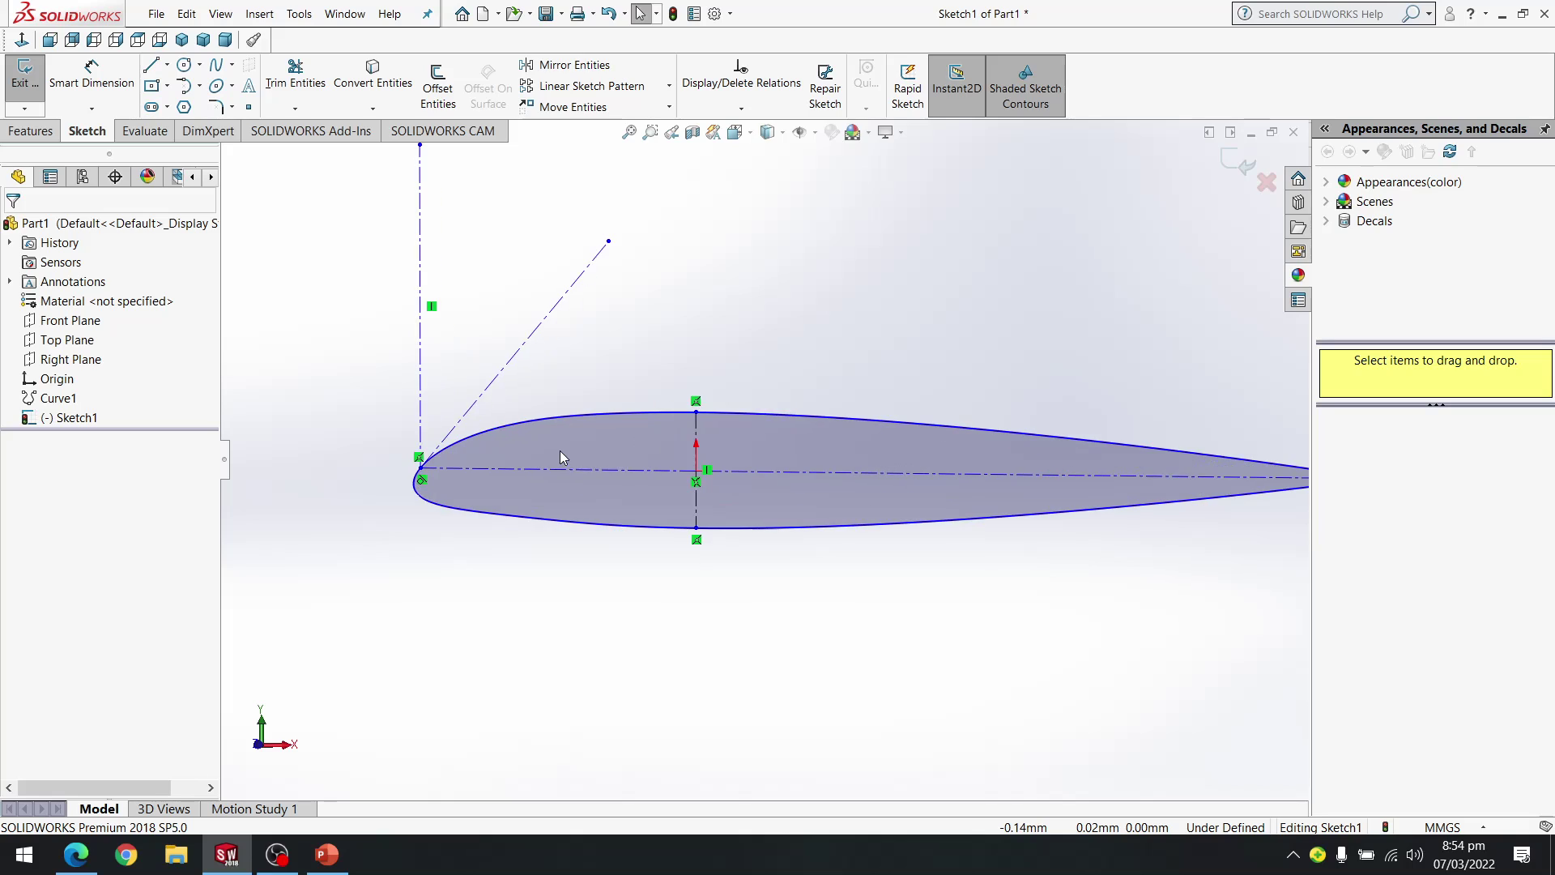
scroll(556, 430, up, 2)
scroll(558, 429, down, 1)
scroll(556, 423, up, 2)
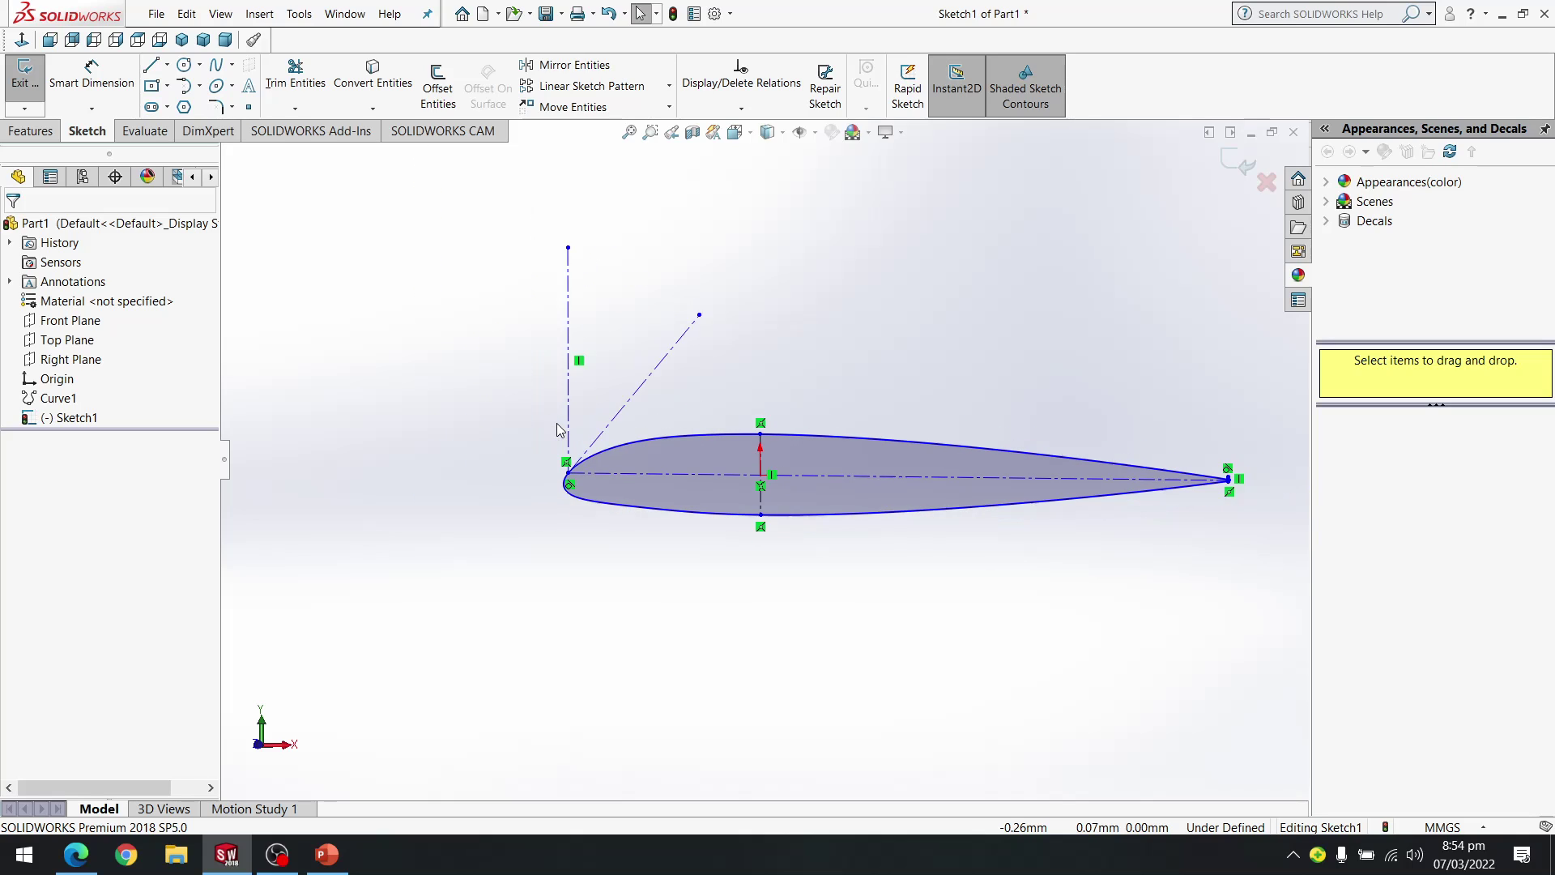
scroll(799, 510, down, 3)
scroll(890, 531, down, 2)
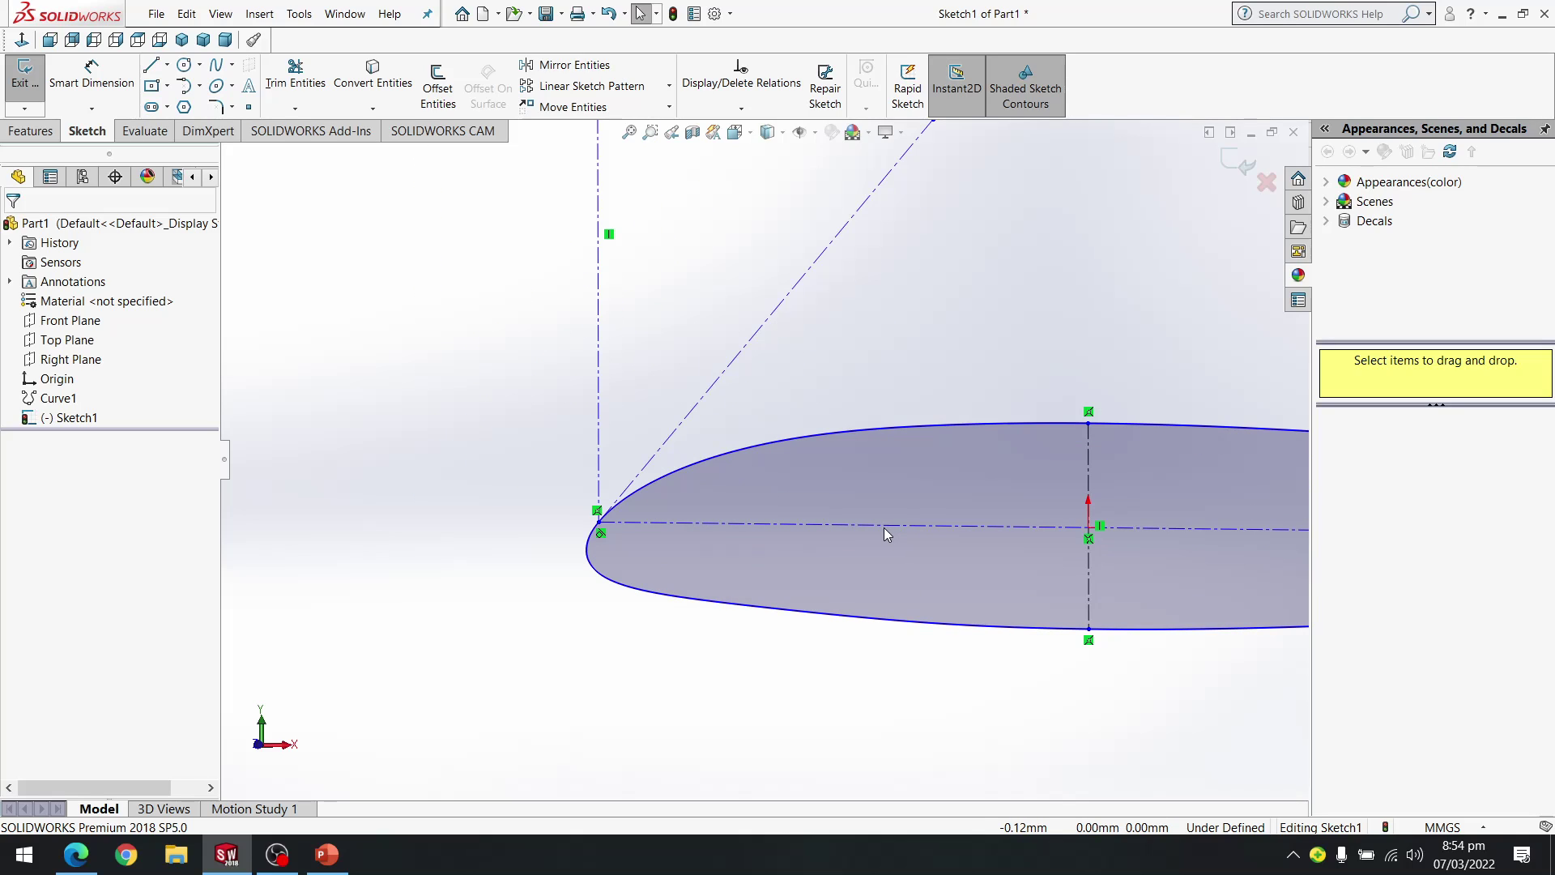
scroll(883, 522, up, 1)
scroll(891, 512, up, 3)
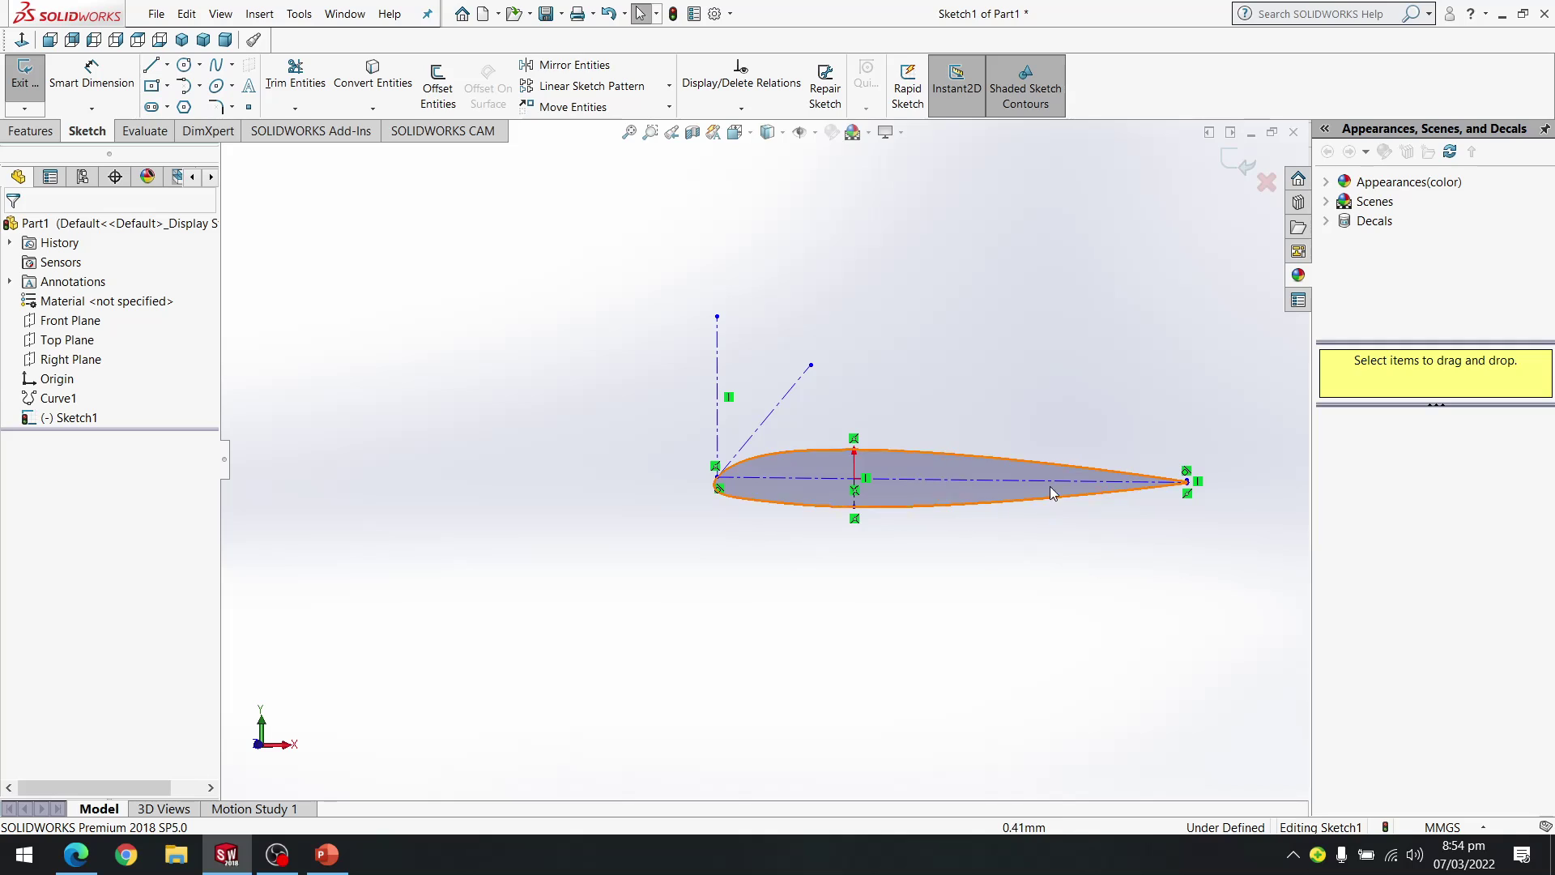
scroll(1086, 489, down, 3)
scroll(964, 475, up, 2)
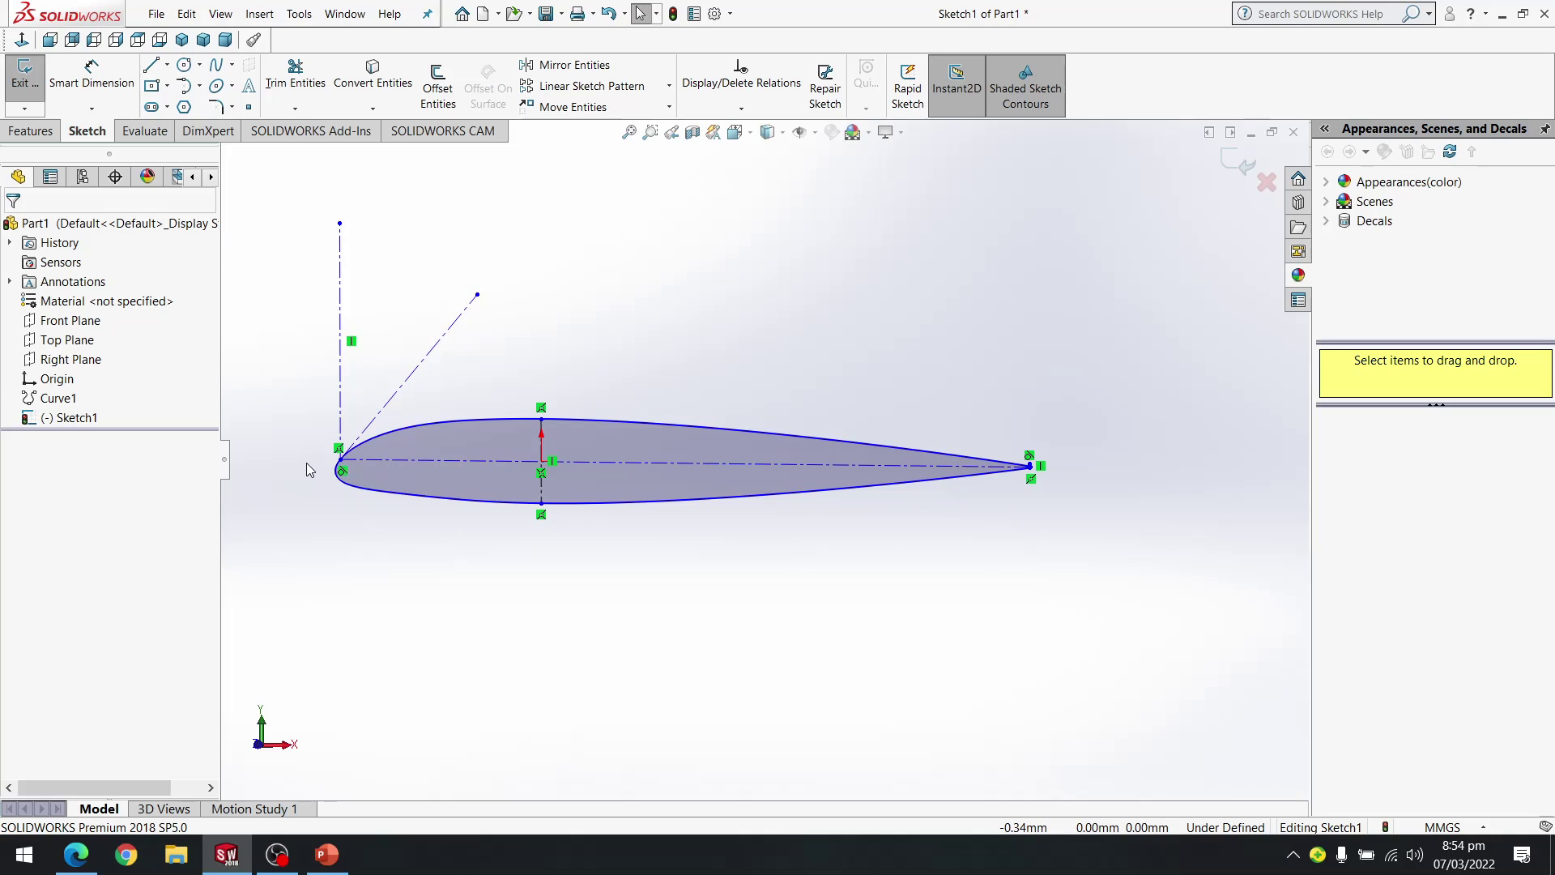
scroll(405, 453, down, 5)
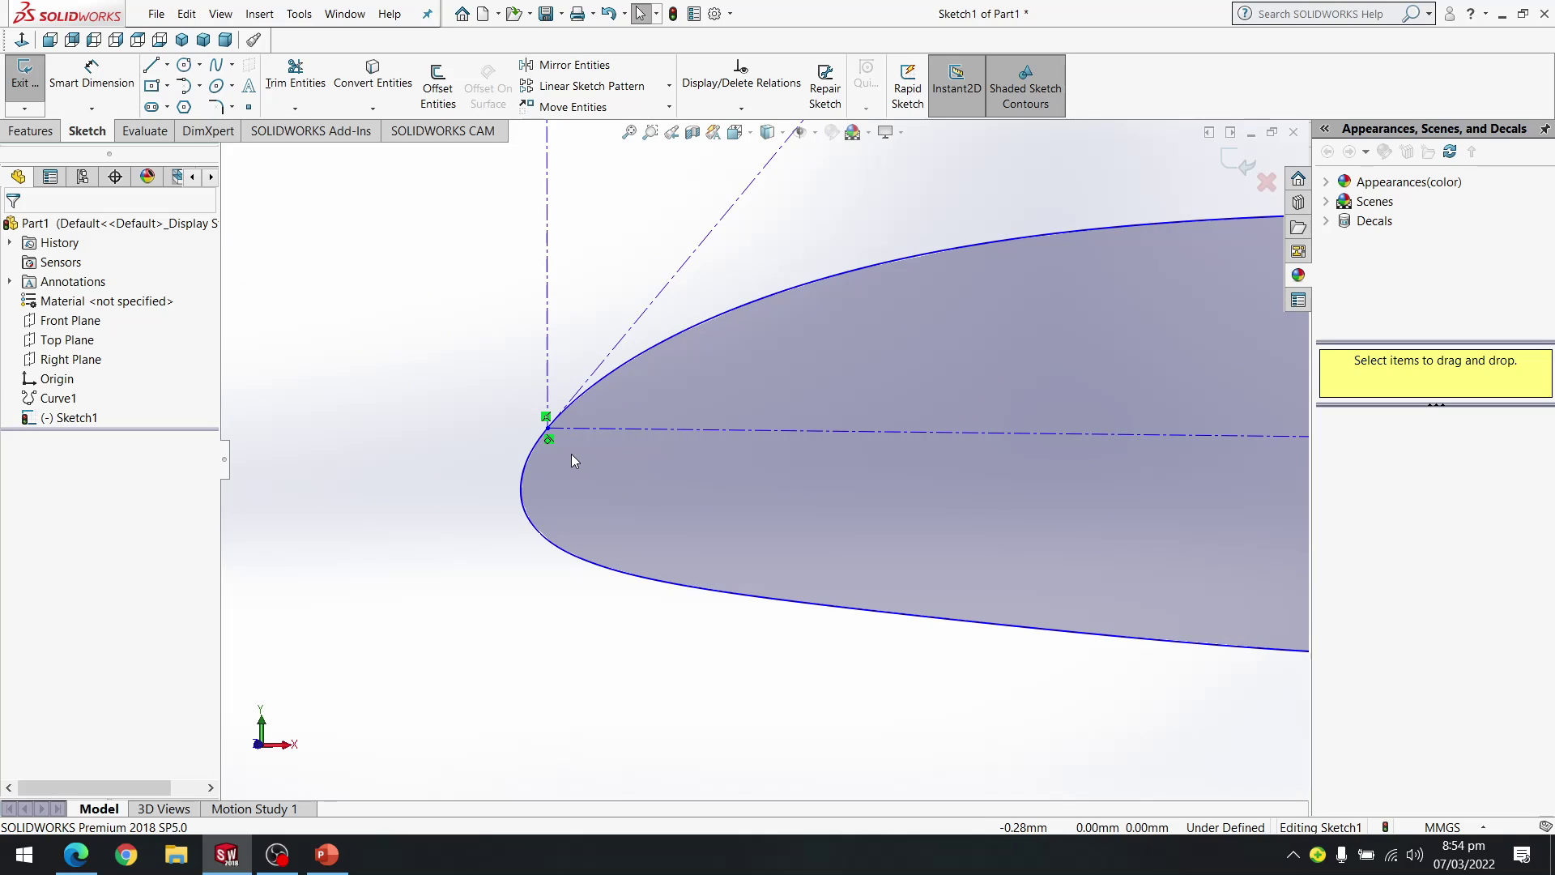
scroll(558, 464, down, 3)
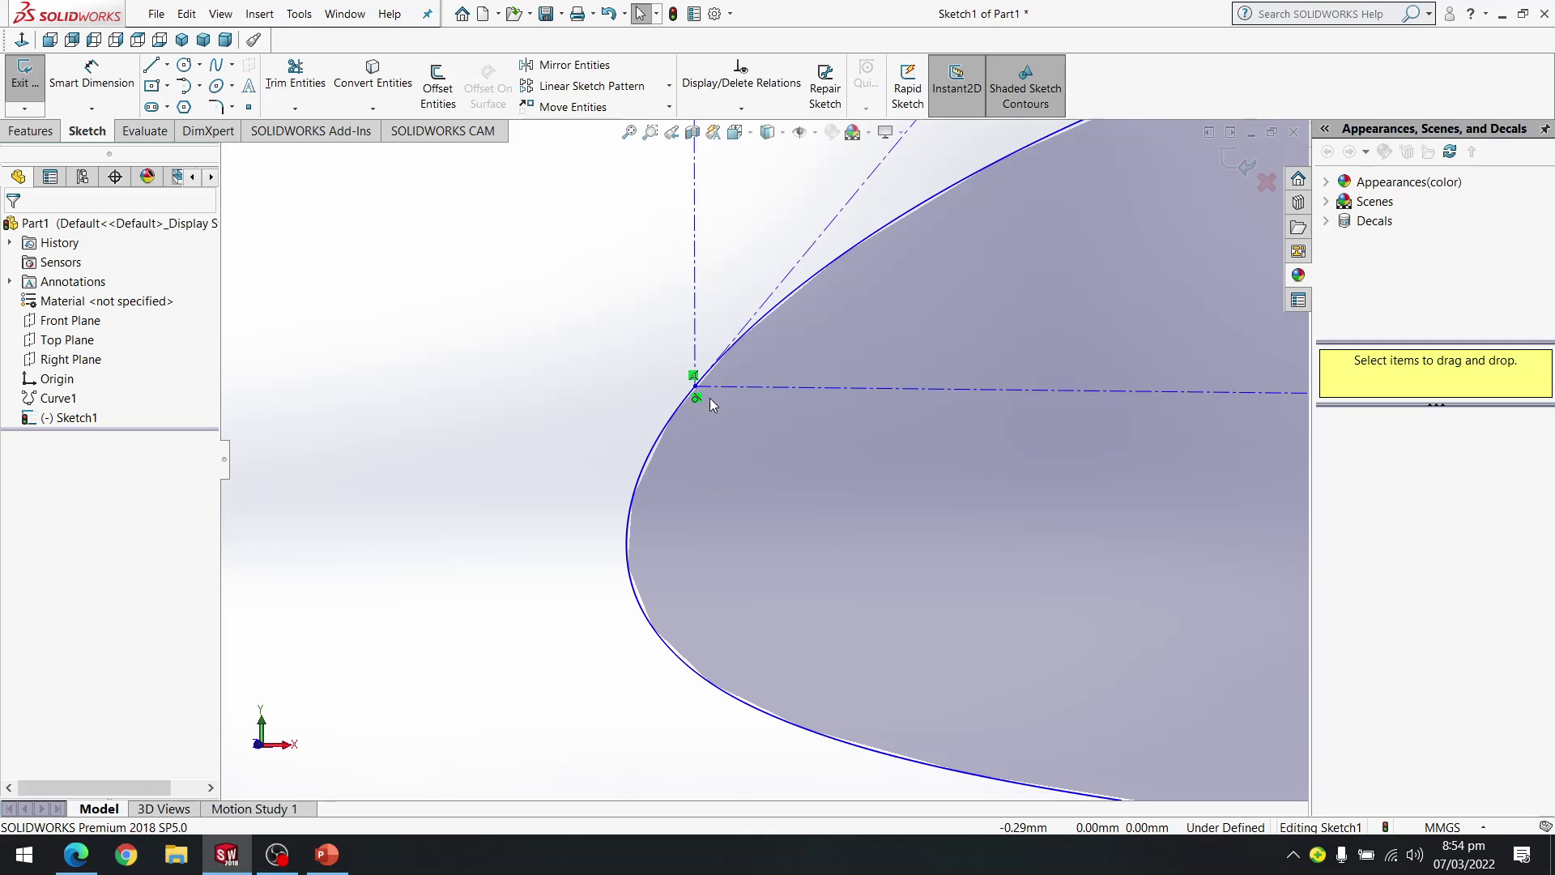
scroll(695, 396, up, 5)
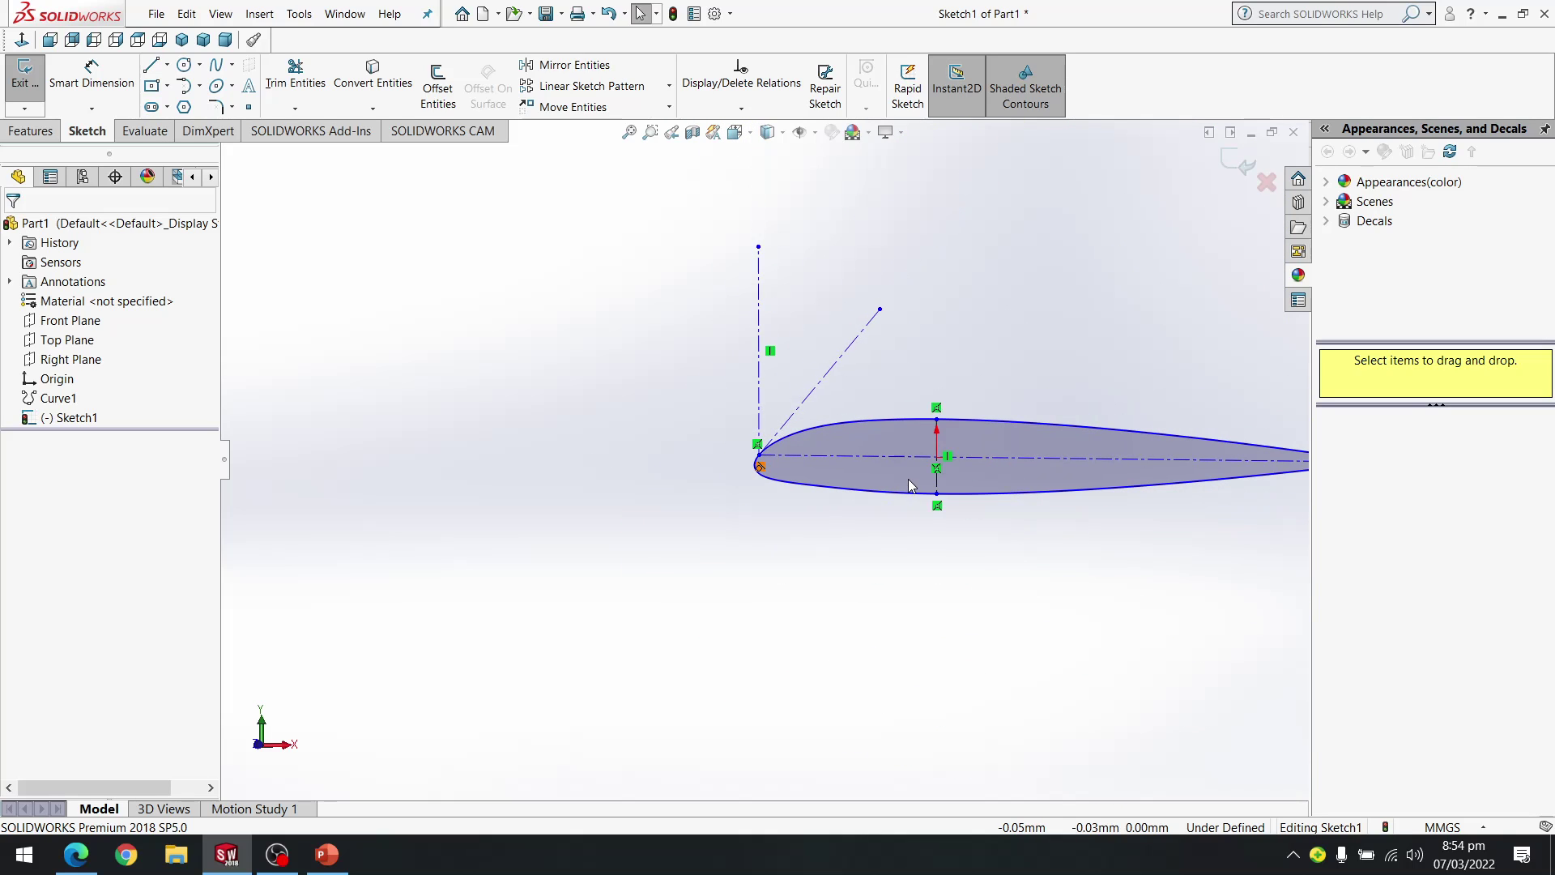
mouse_move(1016, 348)
ctrl+middle_down()
mouse_move(706, 323)
mouse_move(701, 337)
mouse_move(755, 367)
mouse_move(667, 319)
mouse_move(698, 310)
ctrl+middle_up()
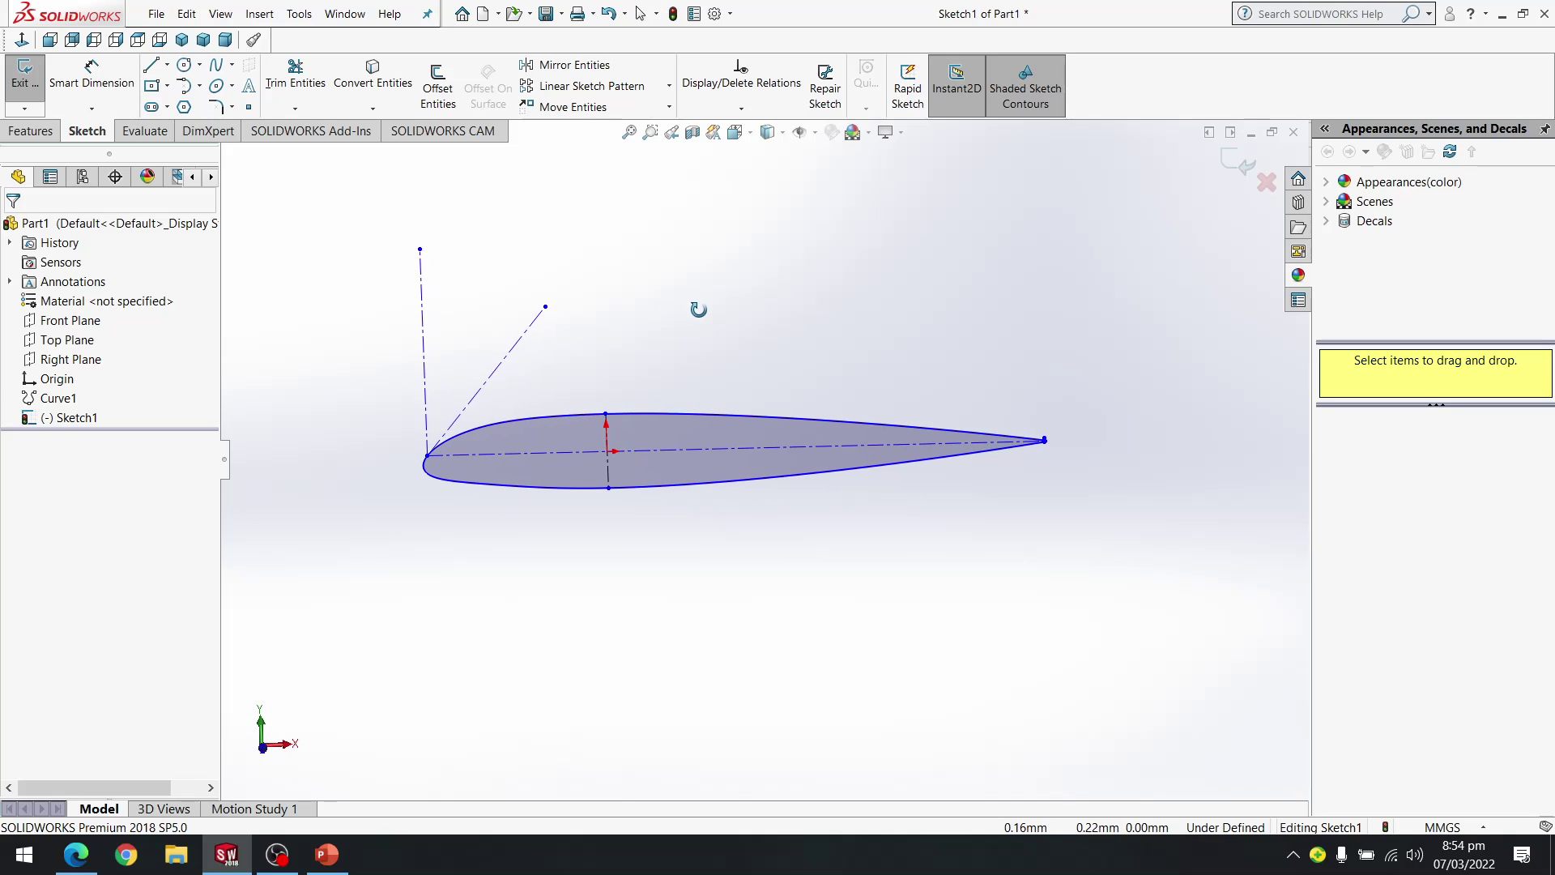
scroll(639, 360, down, 5)
scroll(644, 376, up, 3)
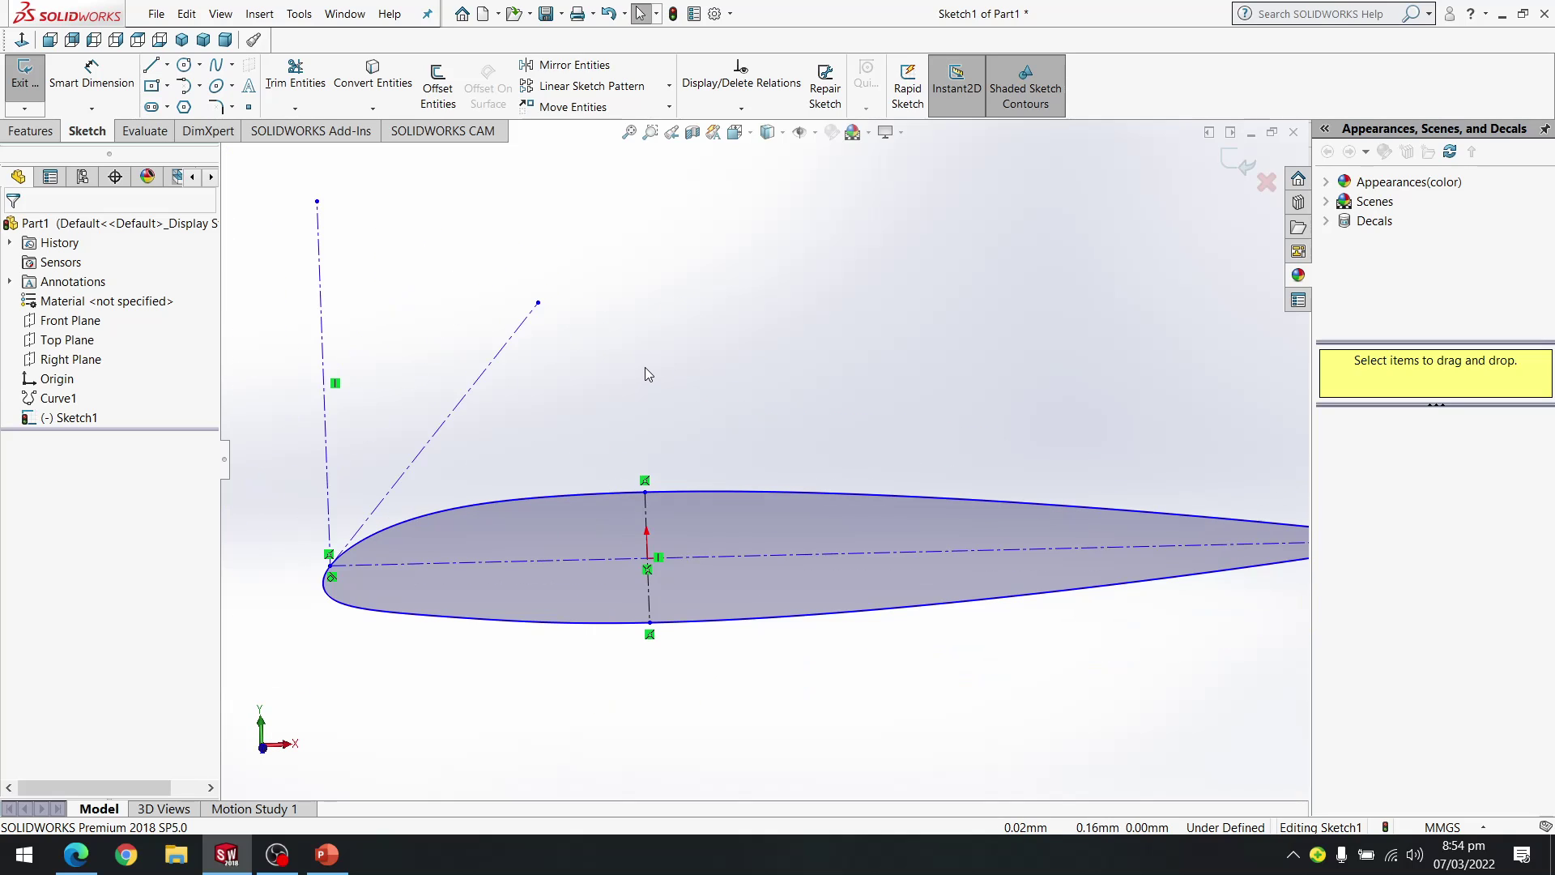
Delete the slanted chord centerline between the airfoil's leading and trailing edges
click(70, 320)
click(160, 302)
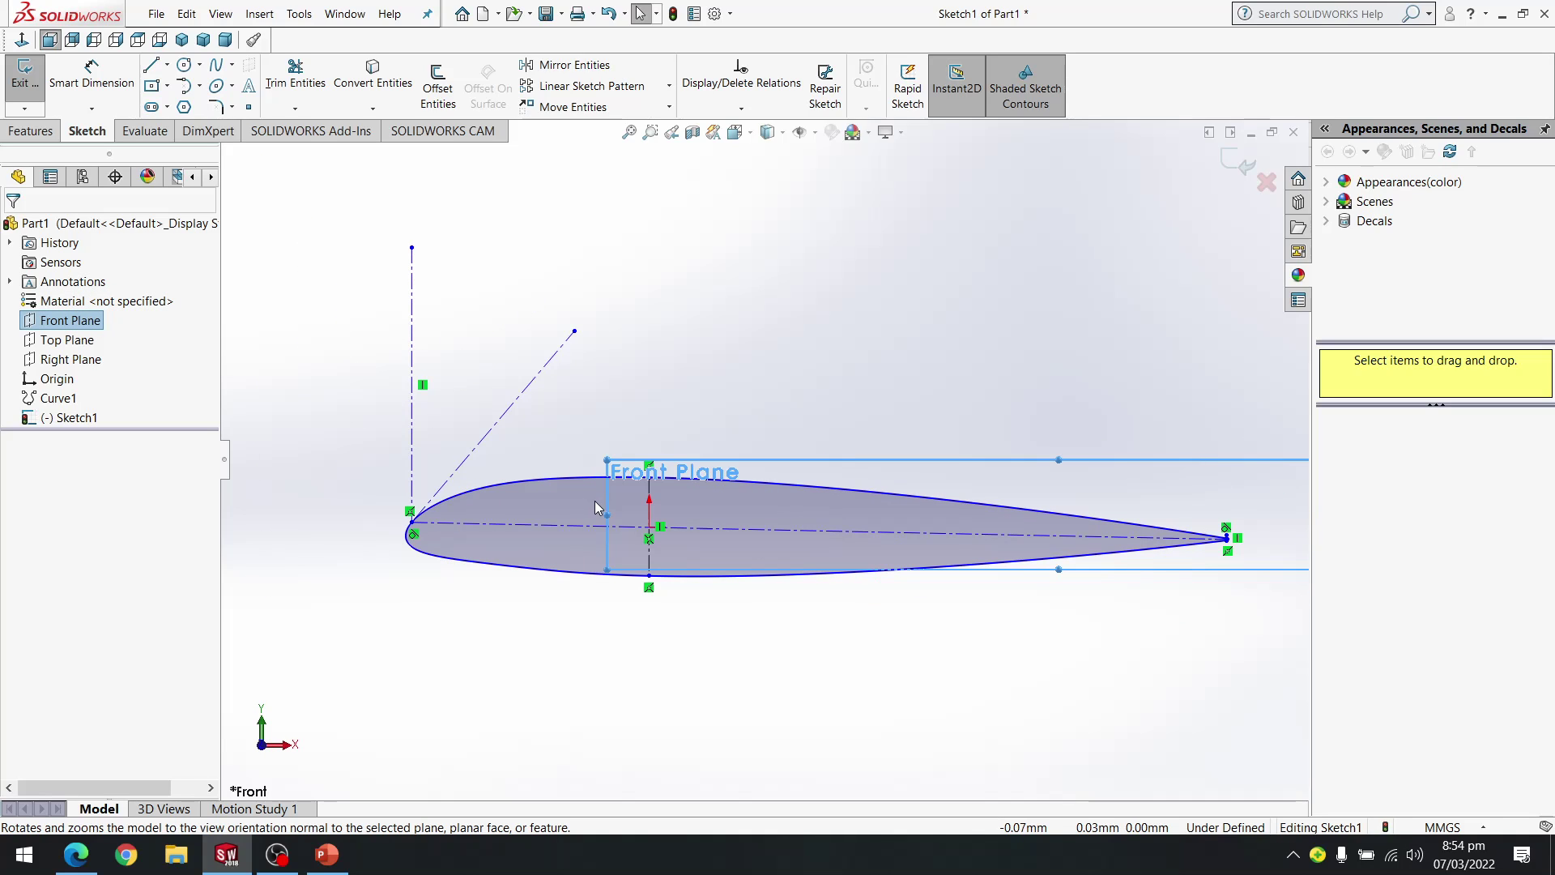
click(635, 652)
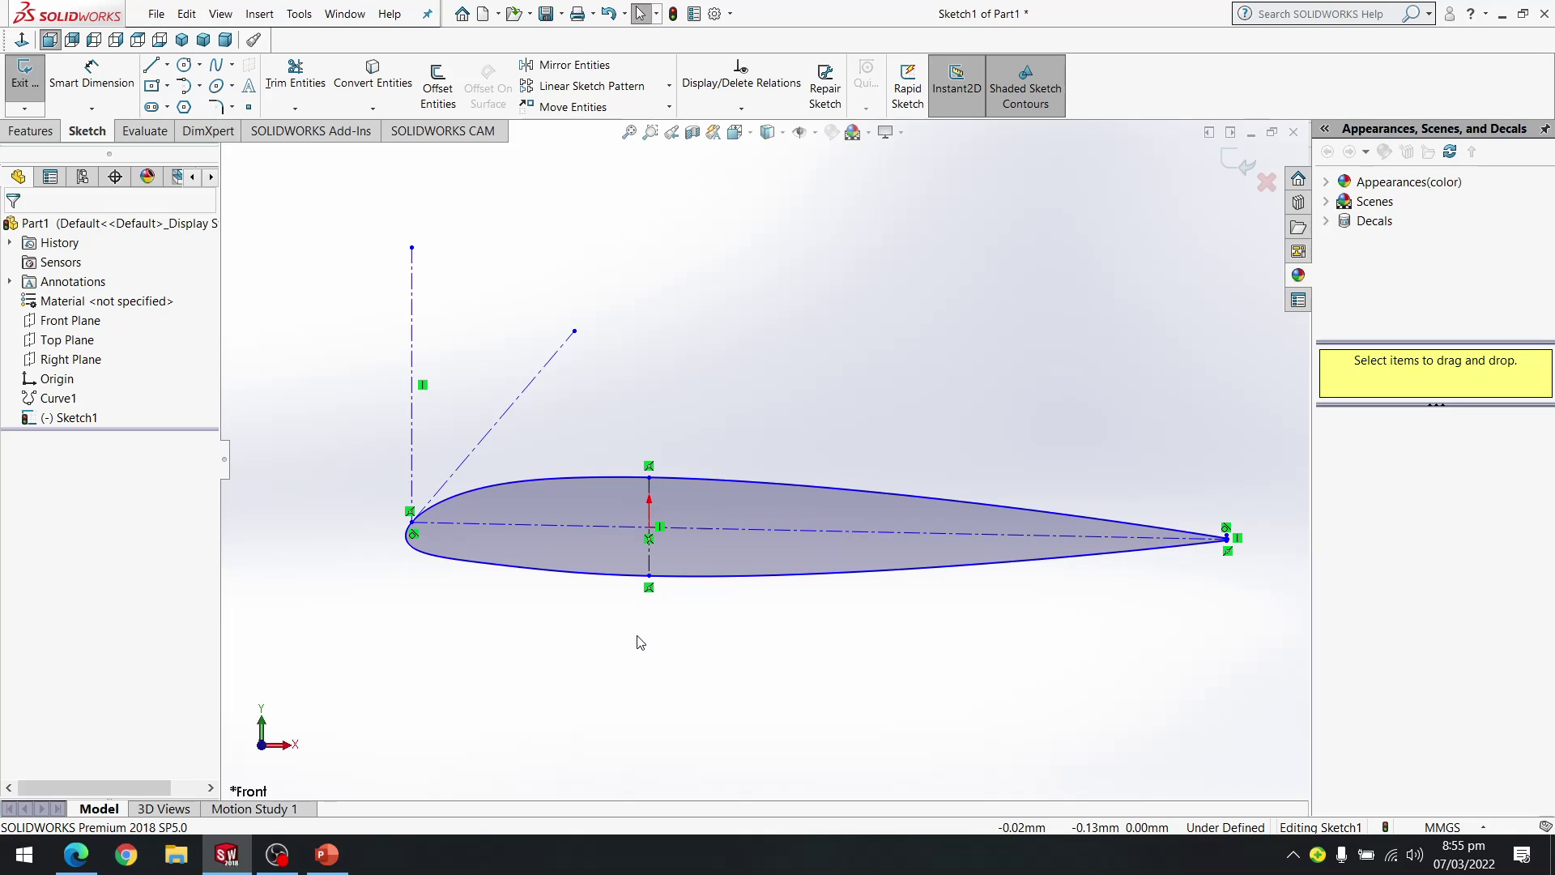
click(741, 529)
key(Delete)
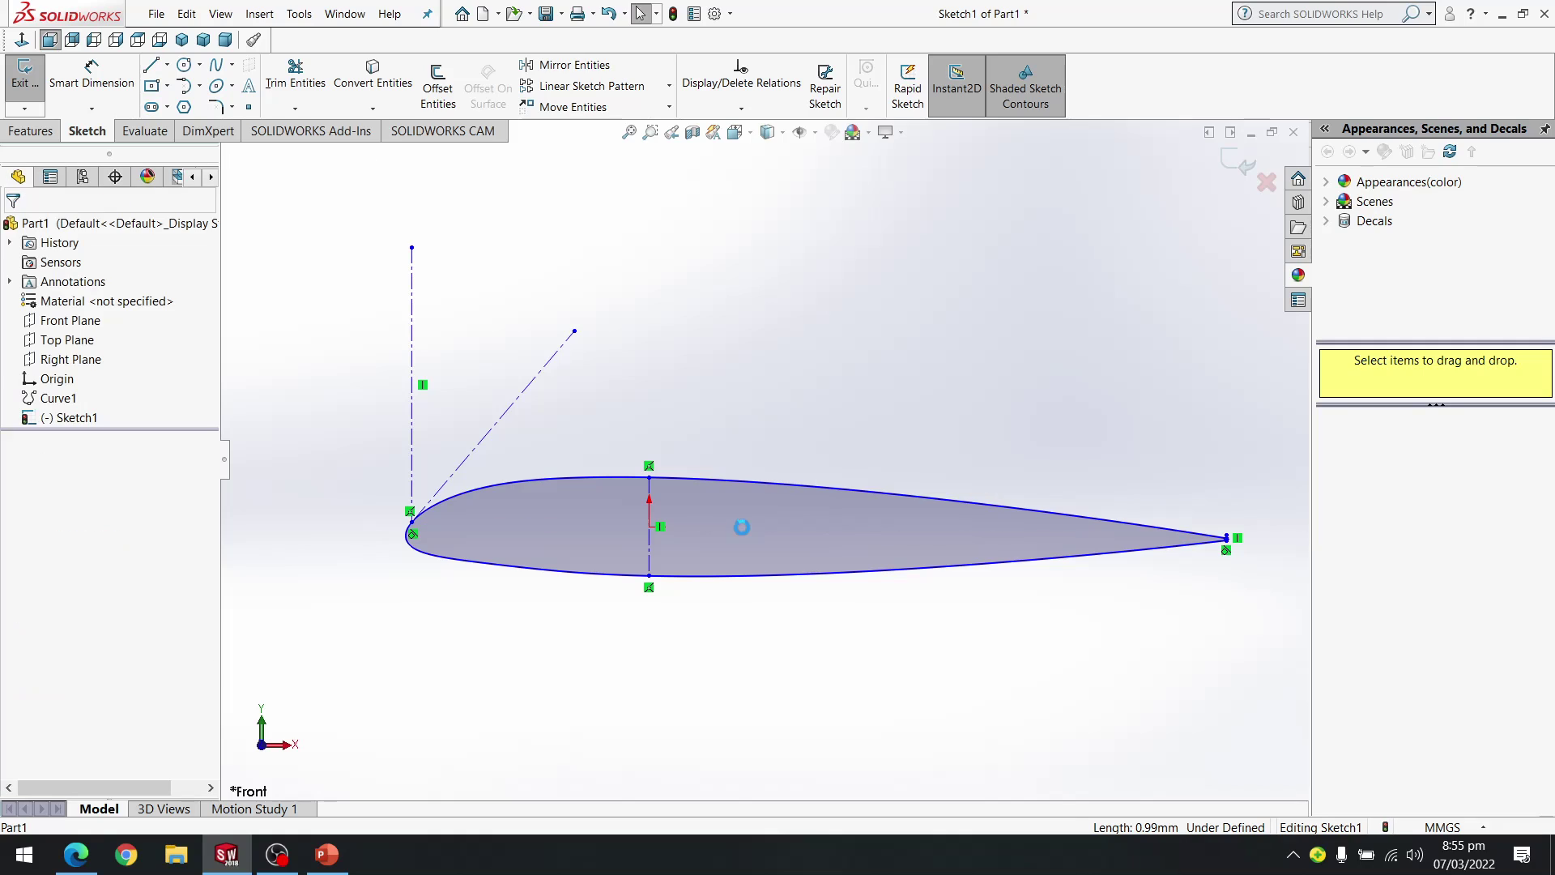
Draw a nearly horizontal chord centerline about 1 mm long from the airfoil's foremost leading-edge point to the tip of the trailing-edge arc
click(167, 66)
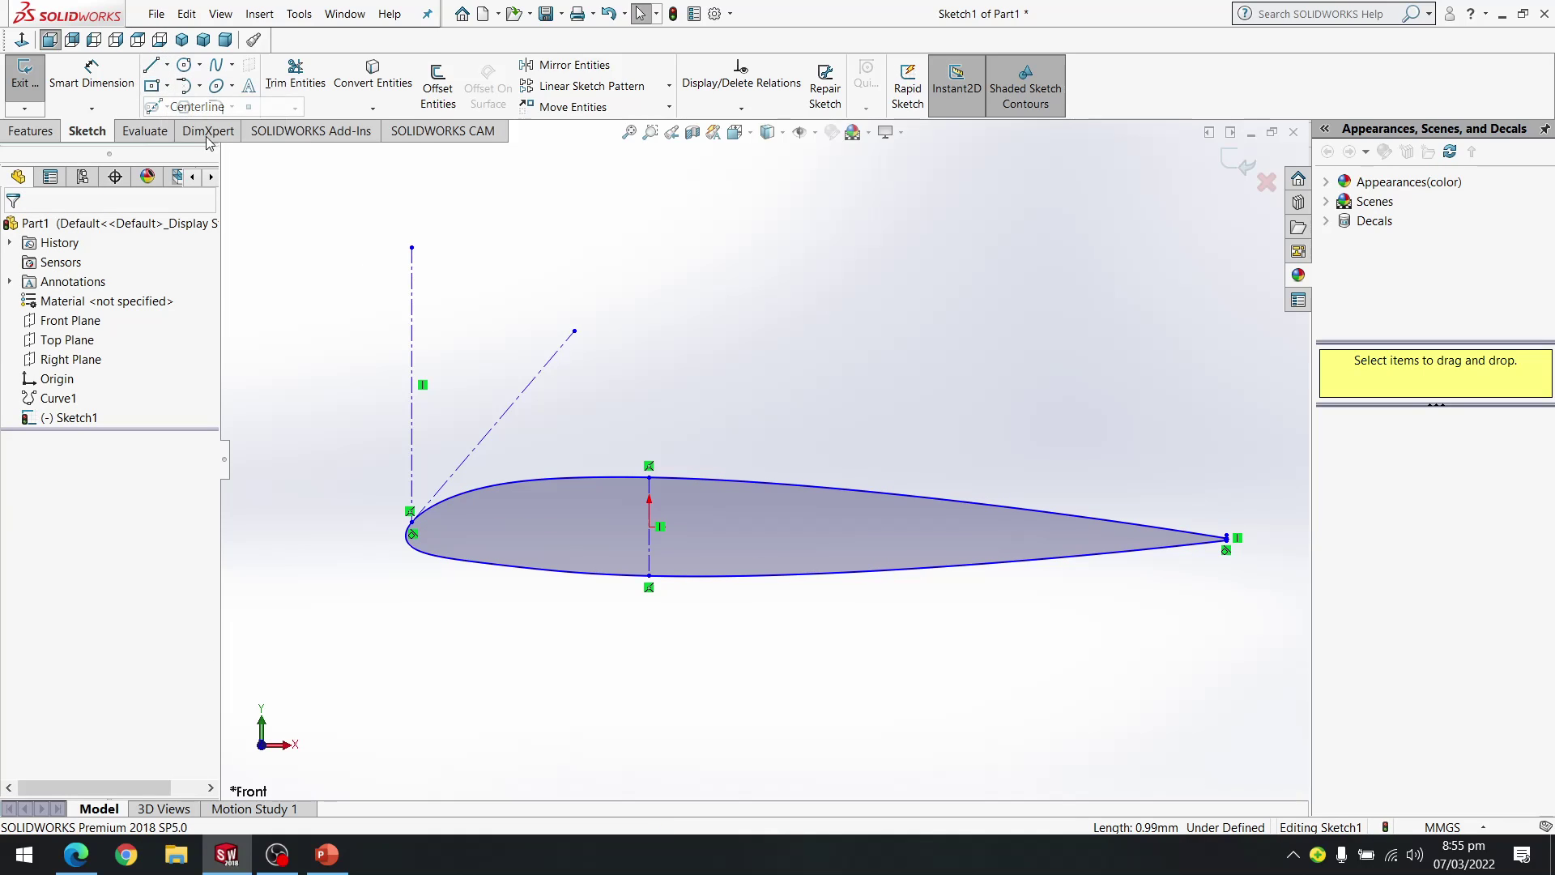
click(191, 105)
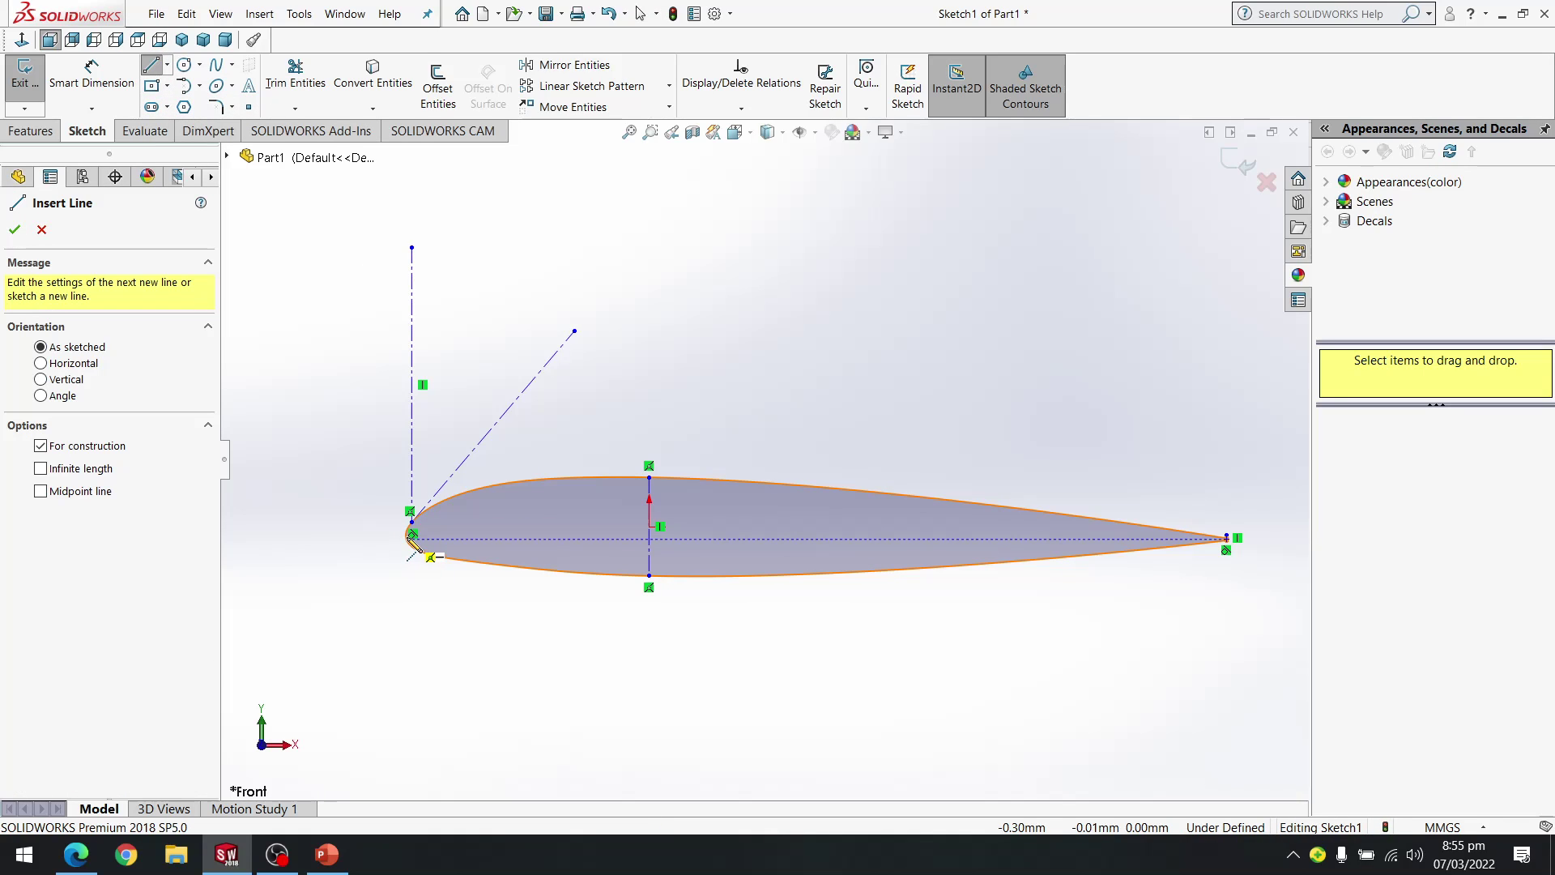
click(409, 537)
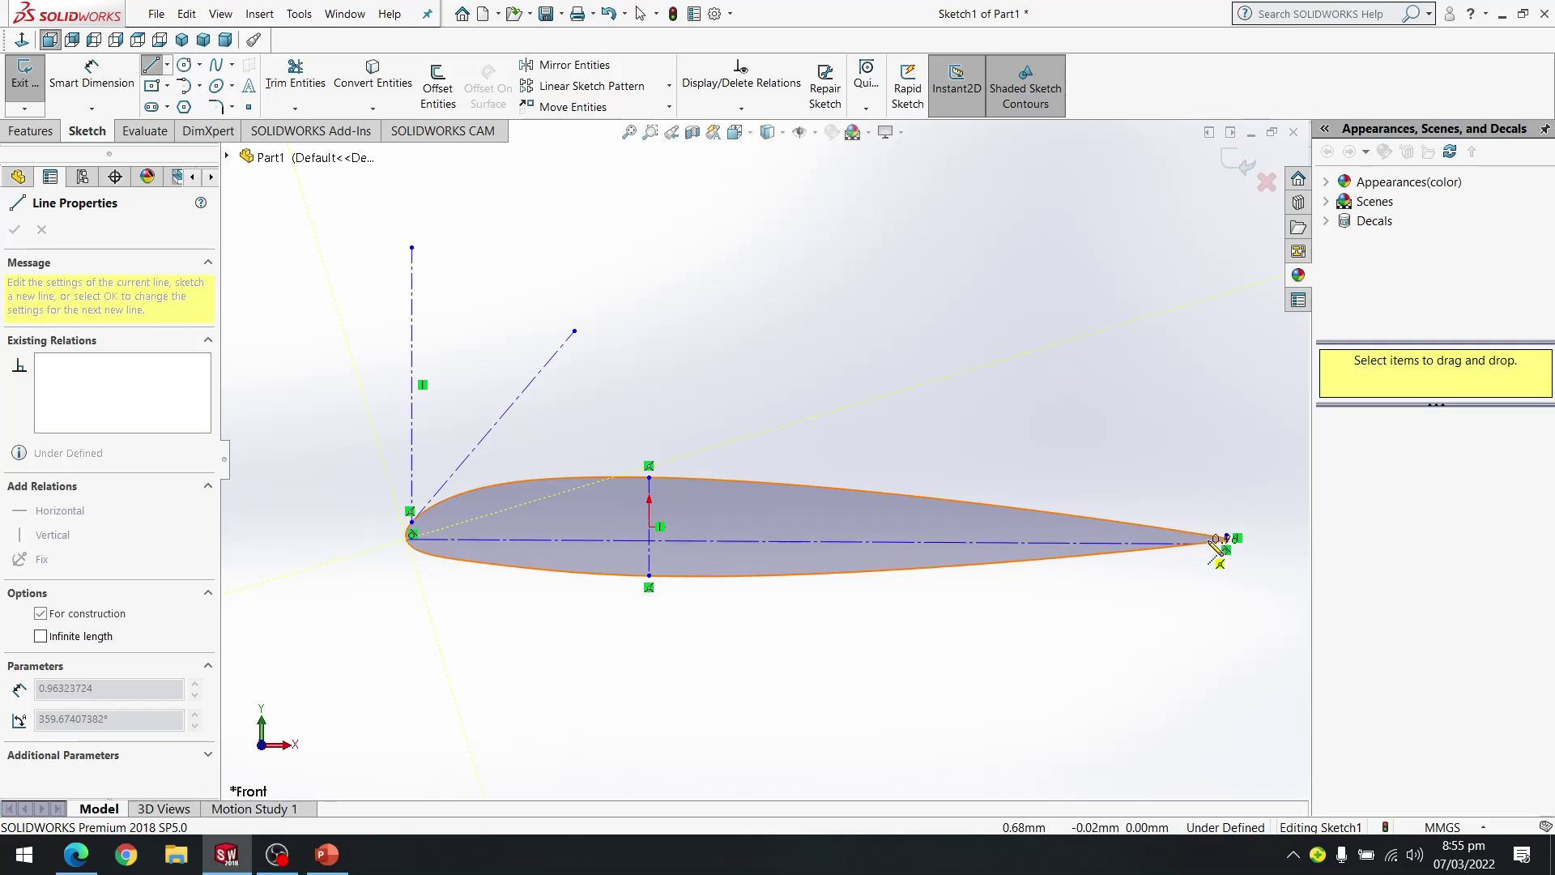
scroll(1075, 533, down, 5)
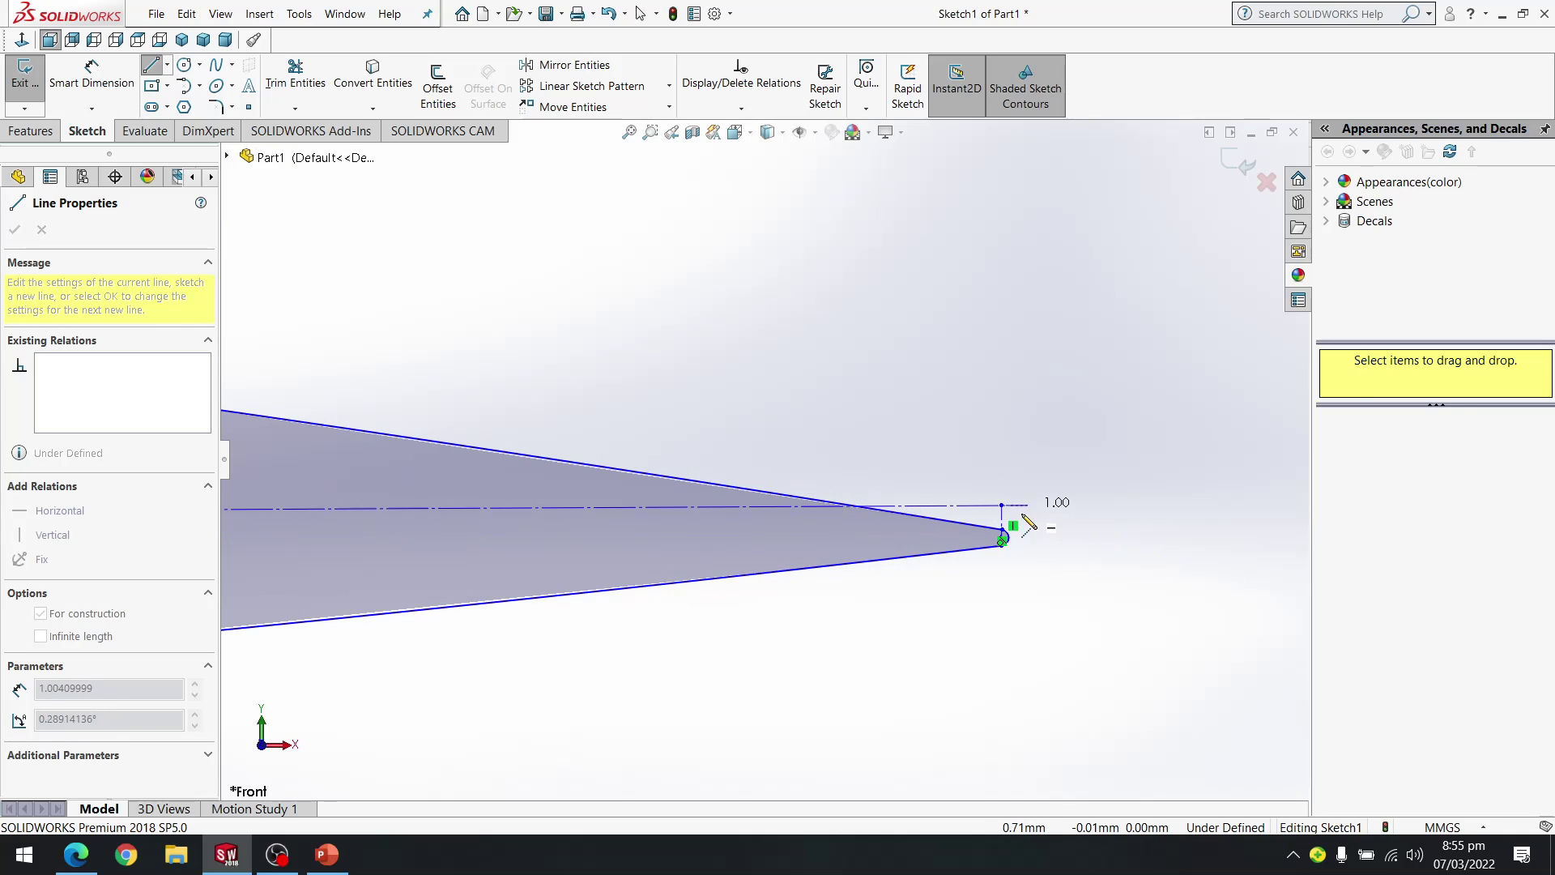
click(896, 538)
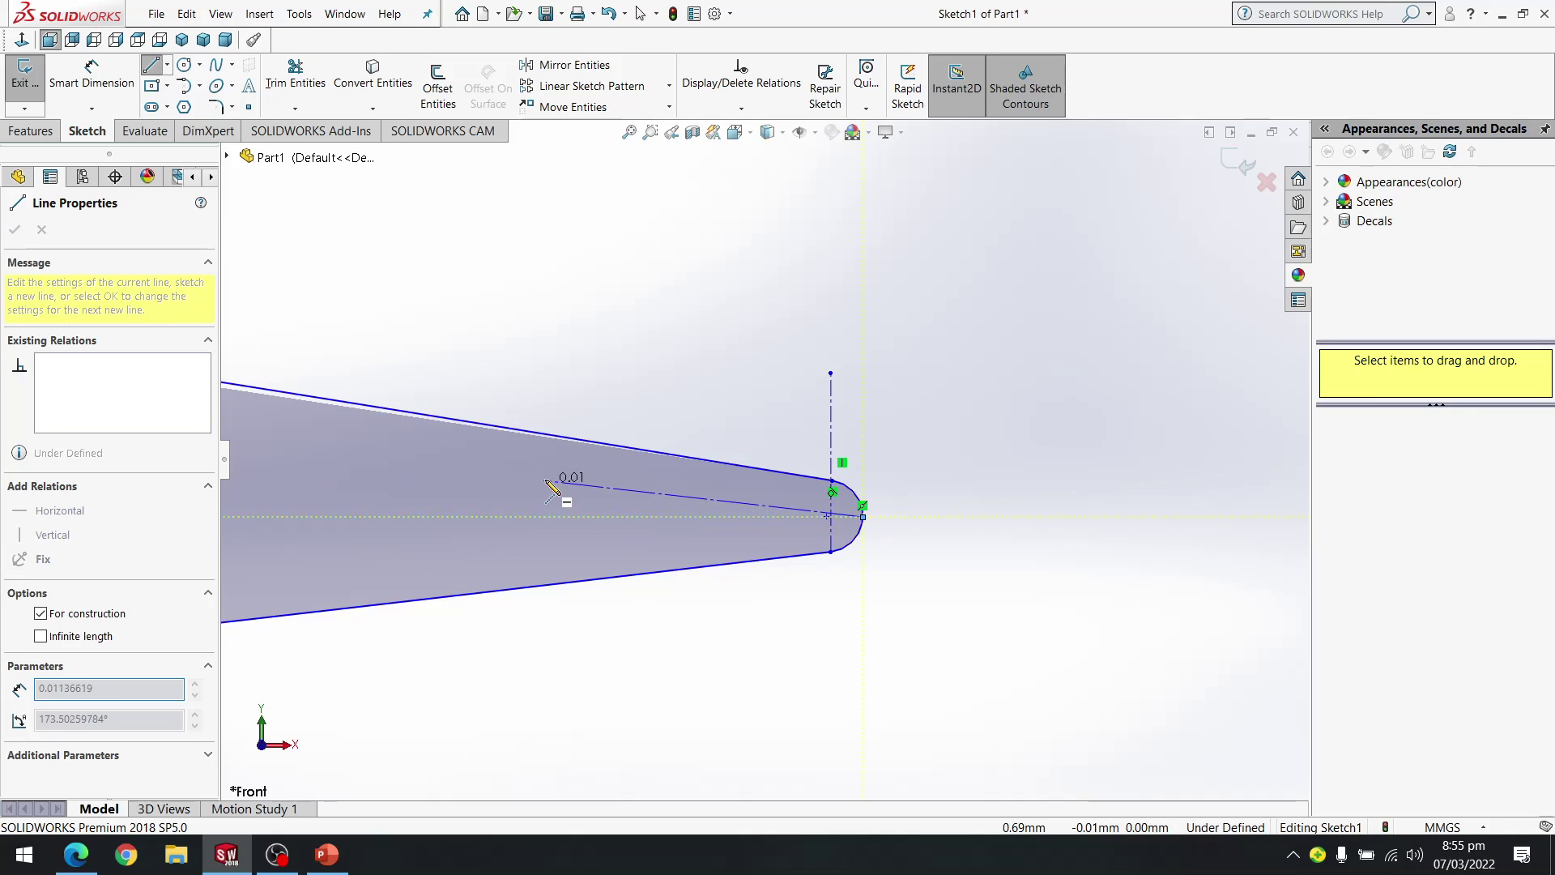
scroll(617, 506, up, 4)
key(Escape)
scroll(555, 479, down, 2)
scroll(557, 464, up, 2)
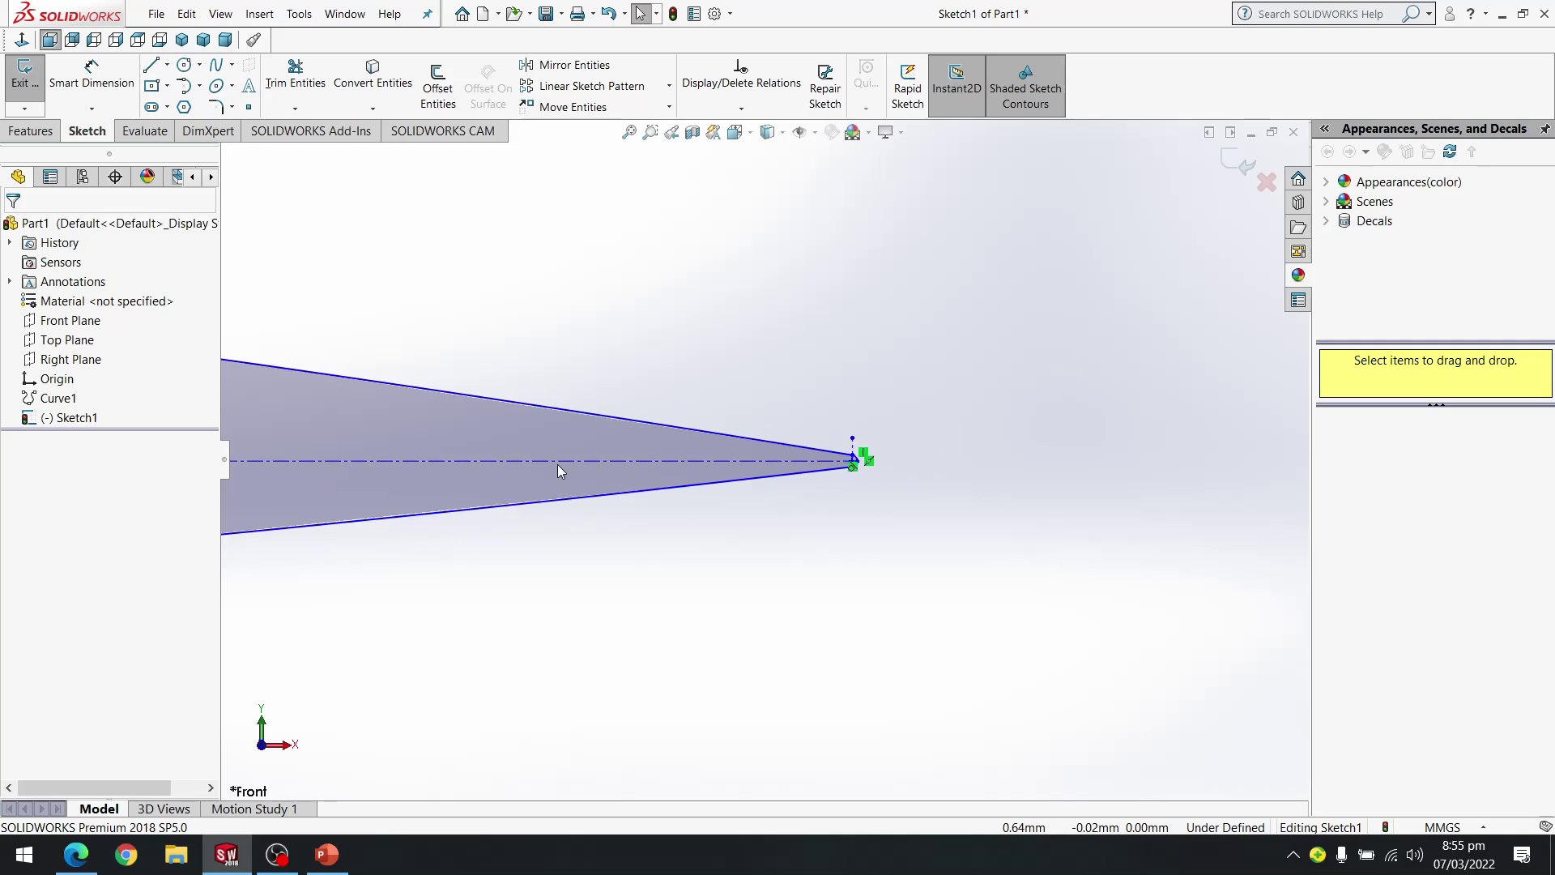
Dimension the chord centerline below the airfoil and set its length to 100 mm
scroll(565, 473, up, 3)
scroll(551, 460, down, 4)
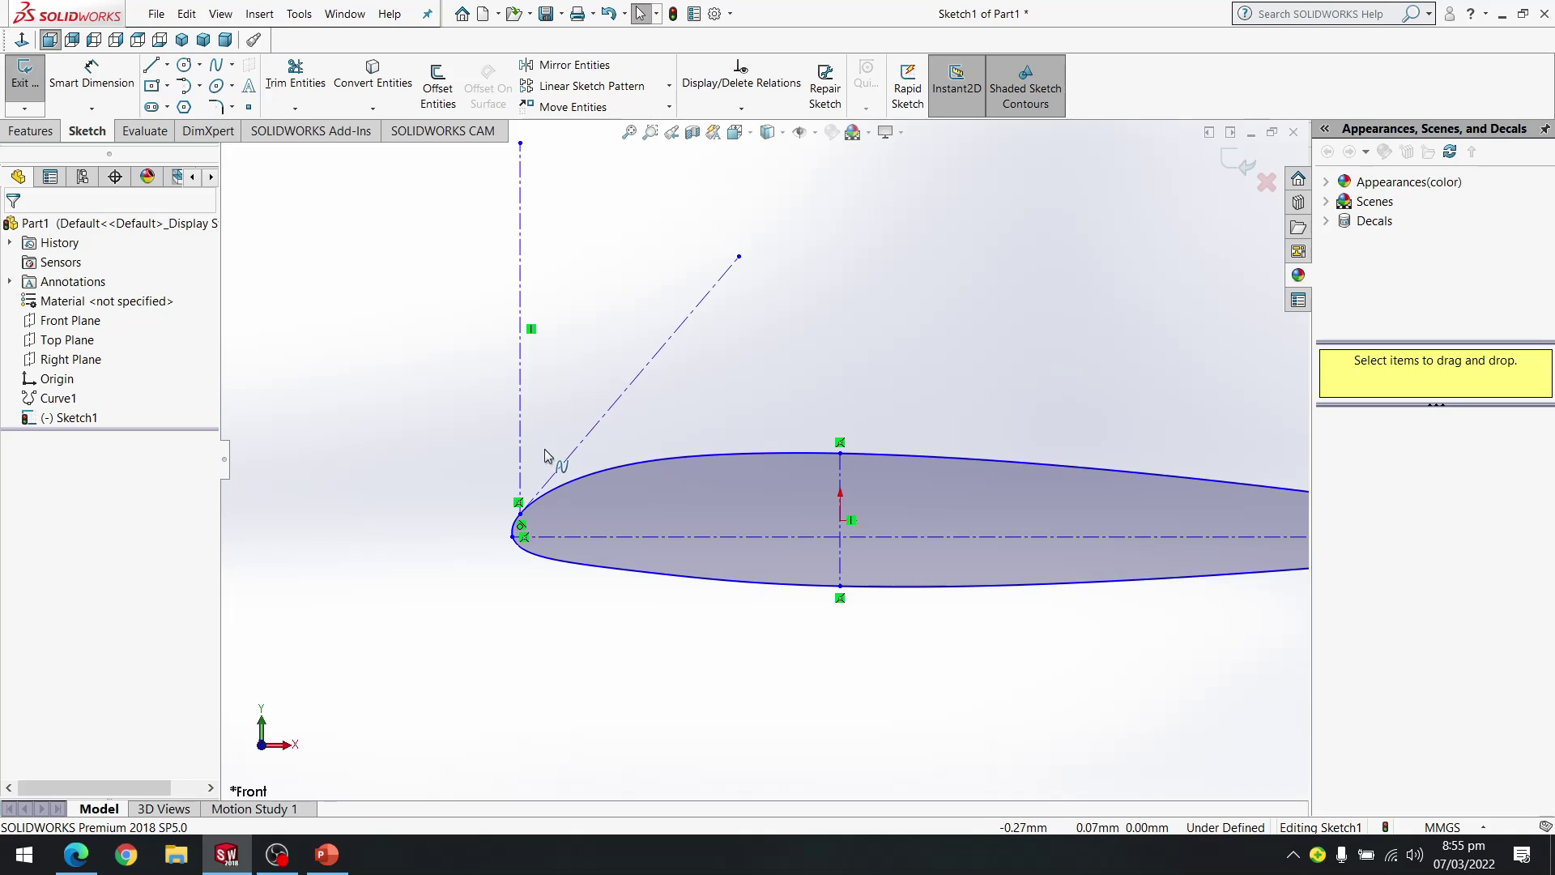
scroll(924, 542, up, 2)
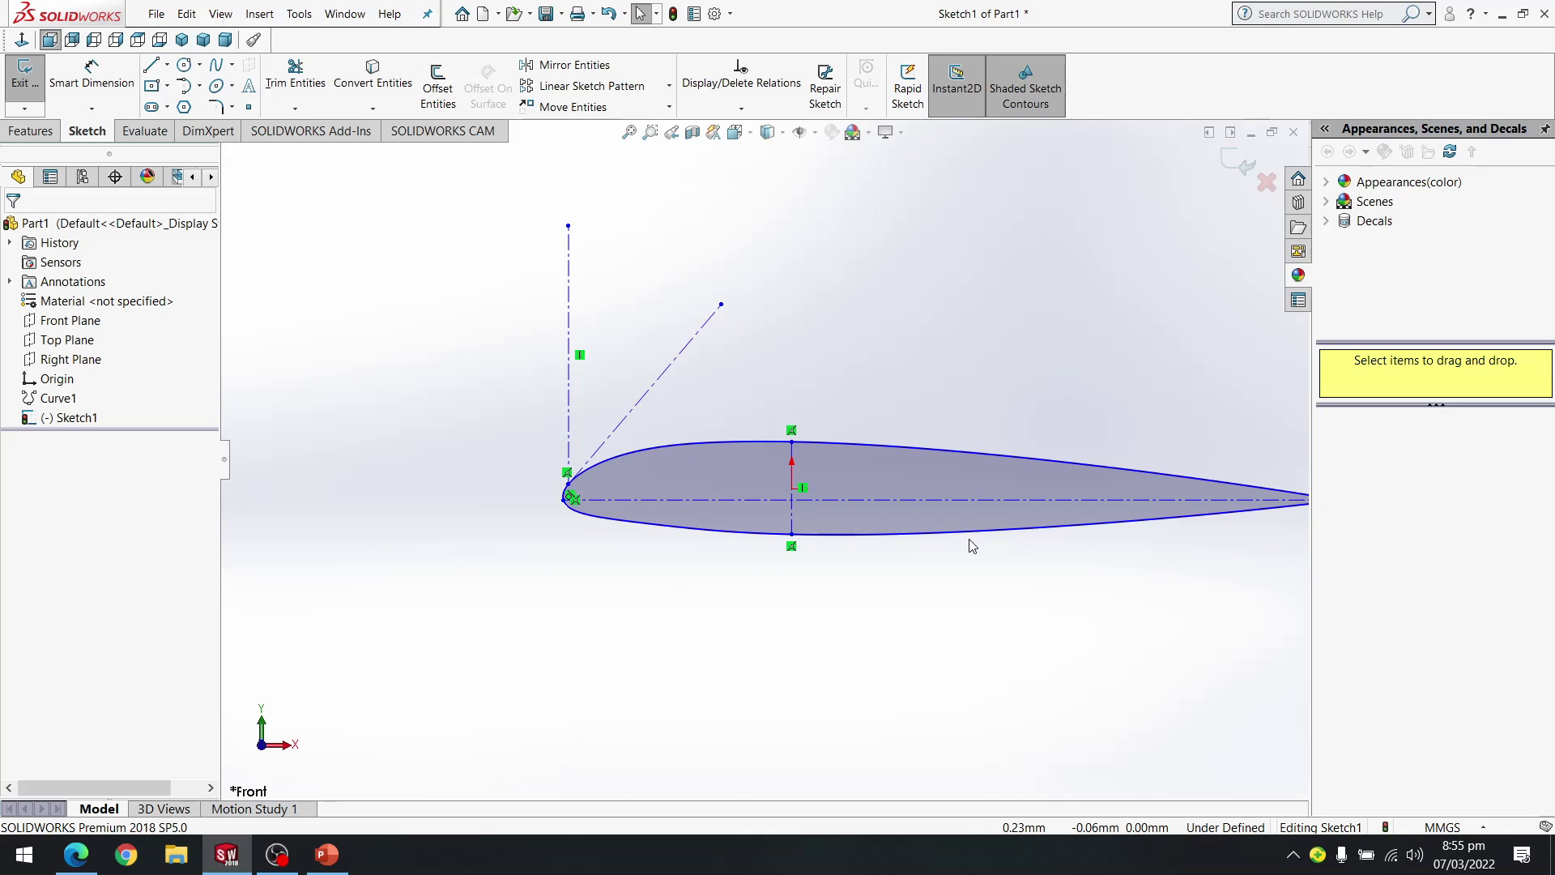
scroll(972, 546, down, 2)
click(91, 75)
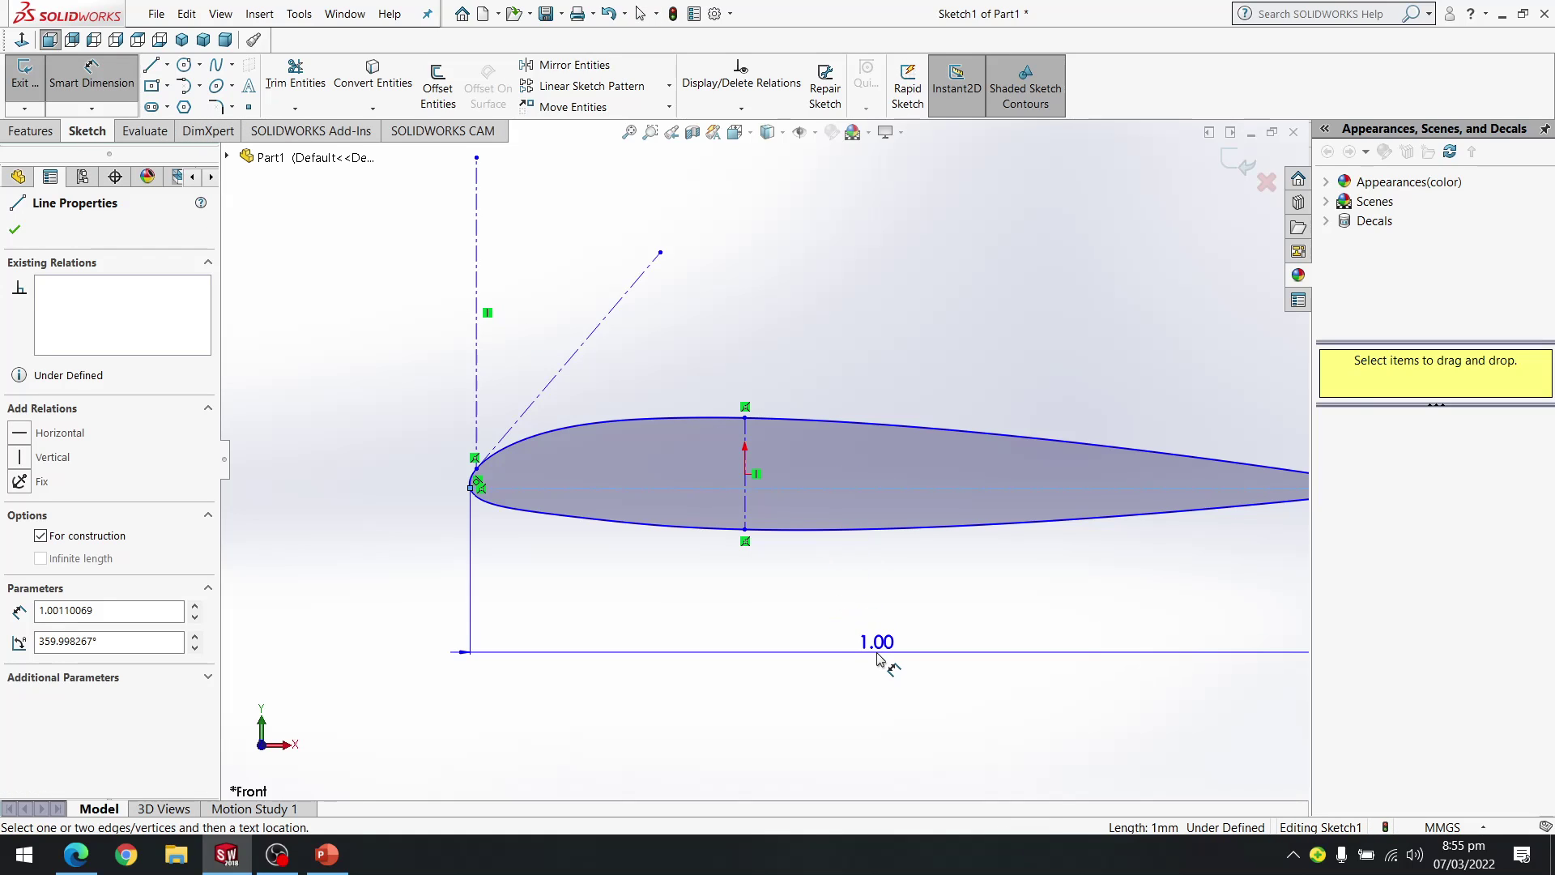
click(913, 658)
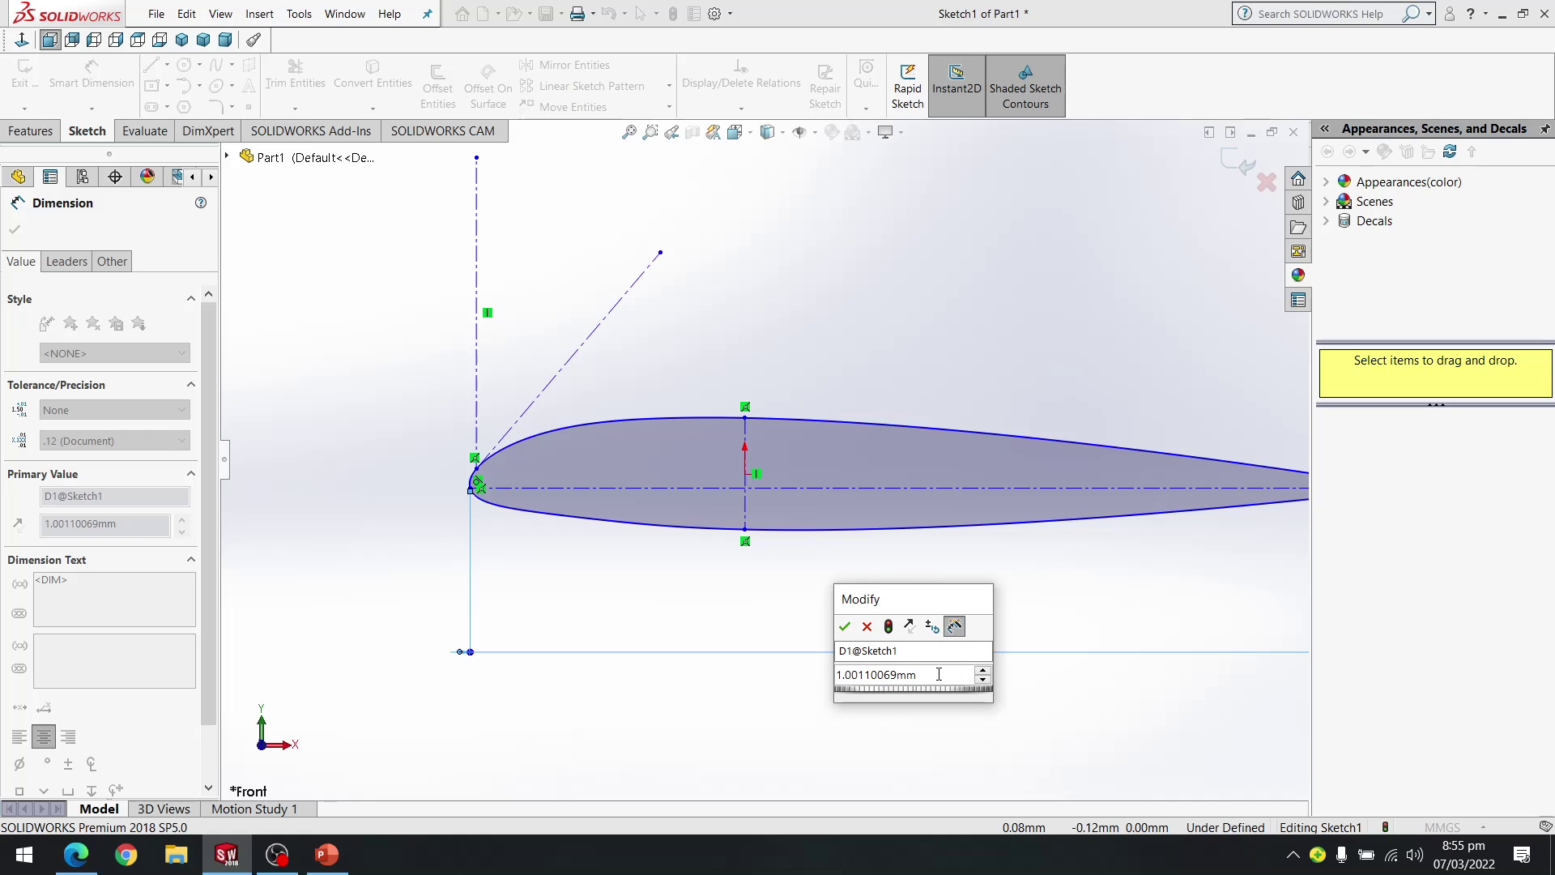
text(100)
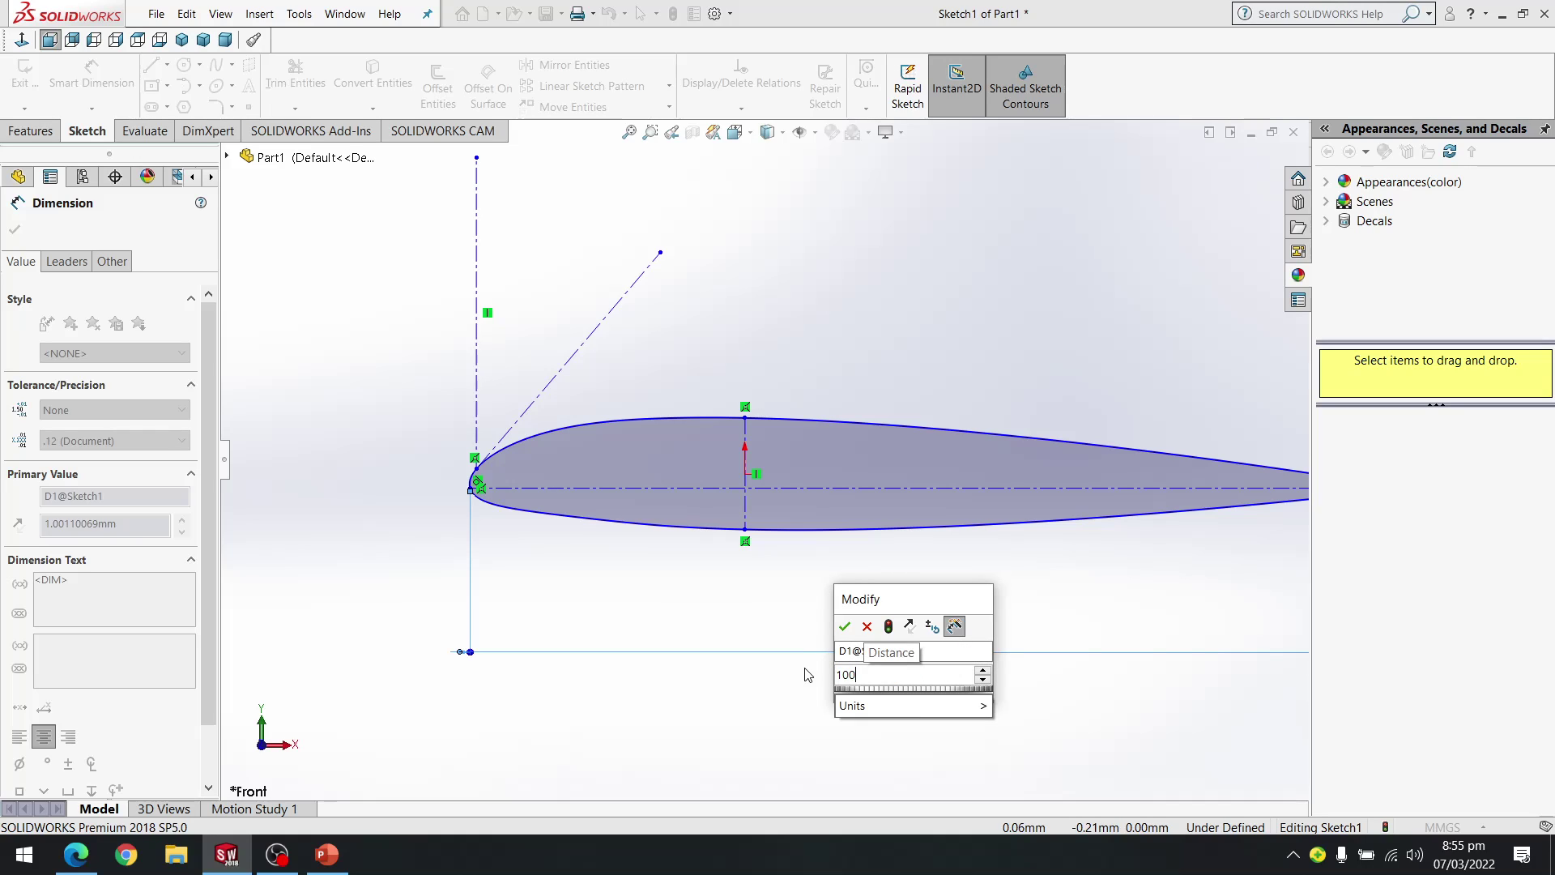
key(Return)
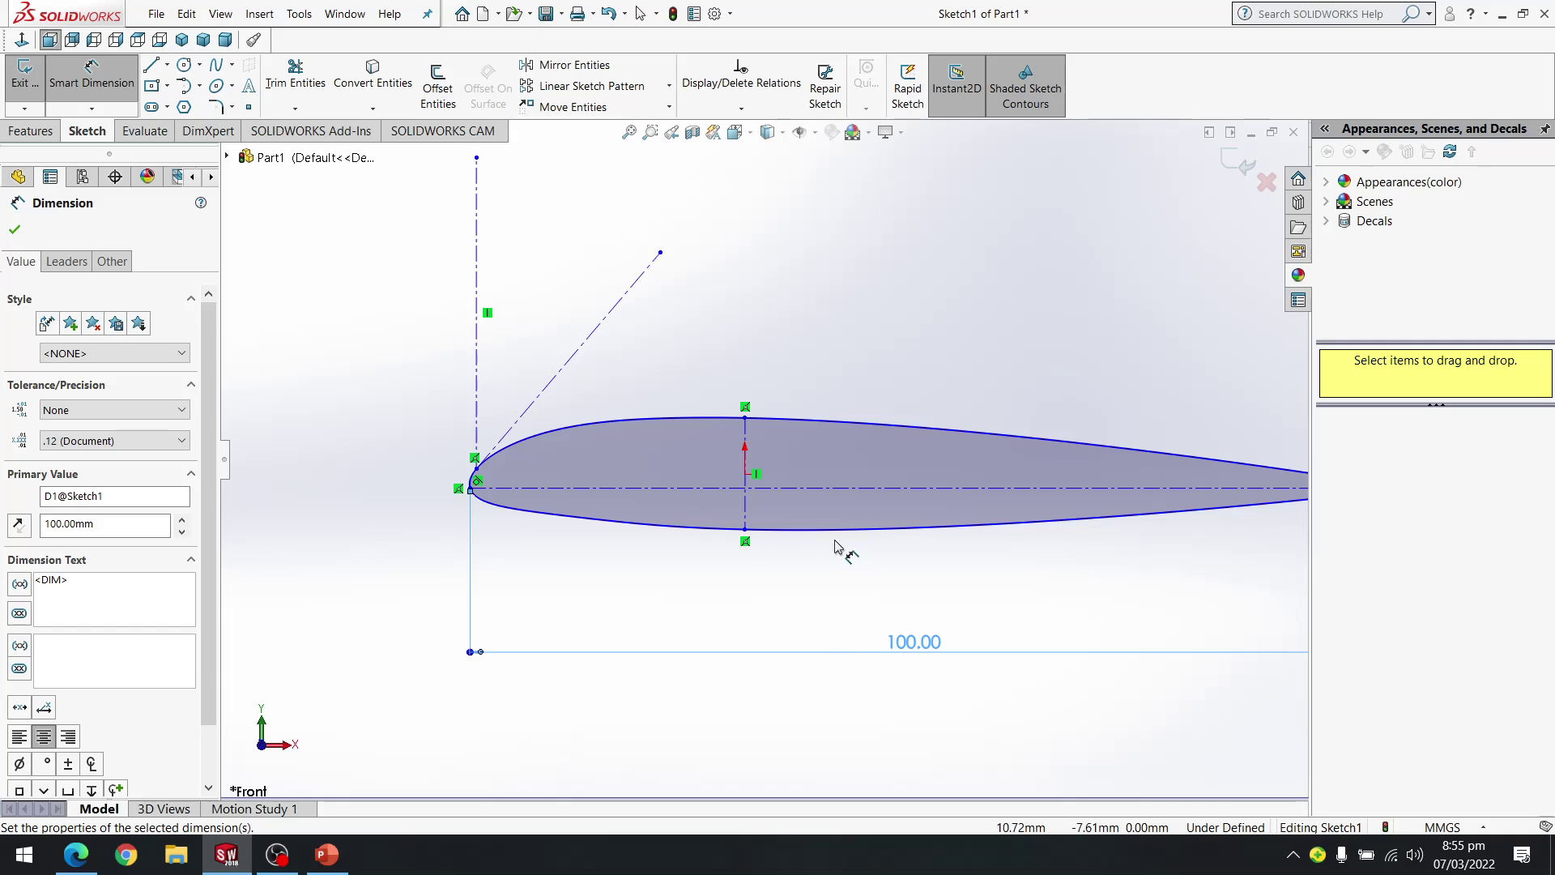
scroll(781, 532, up, 3)
scroll(775, 526, down, 4)
scroll(707, 469, down, 1)
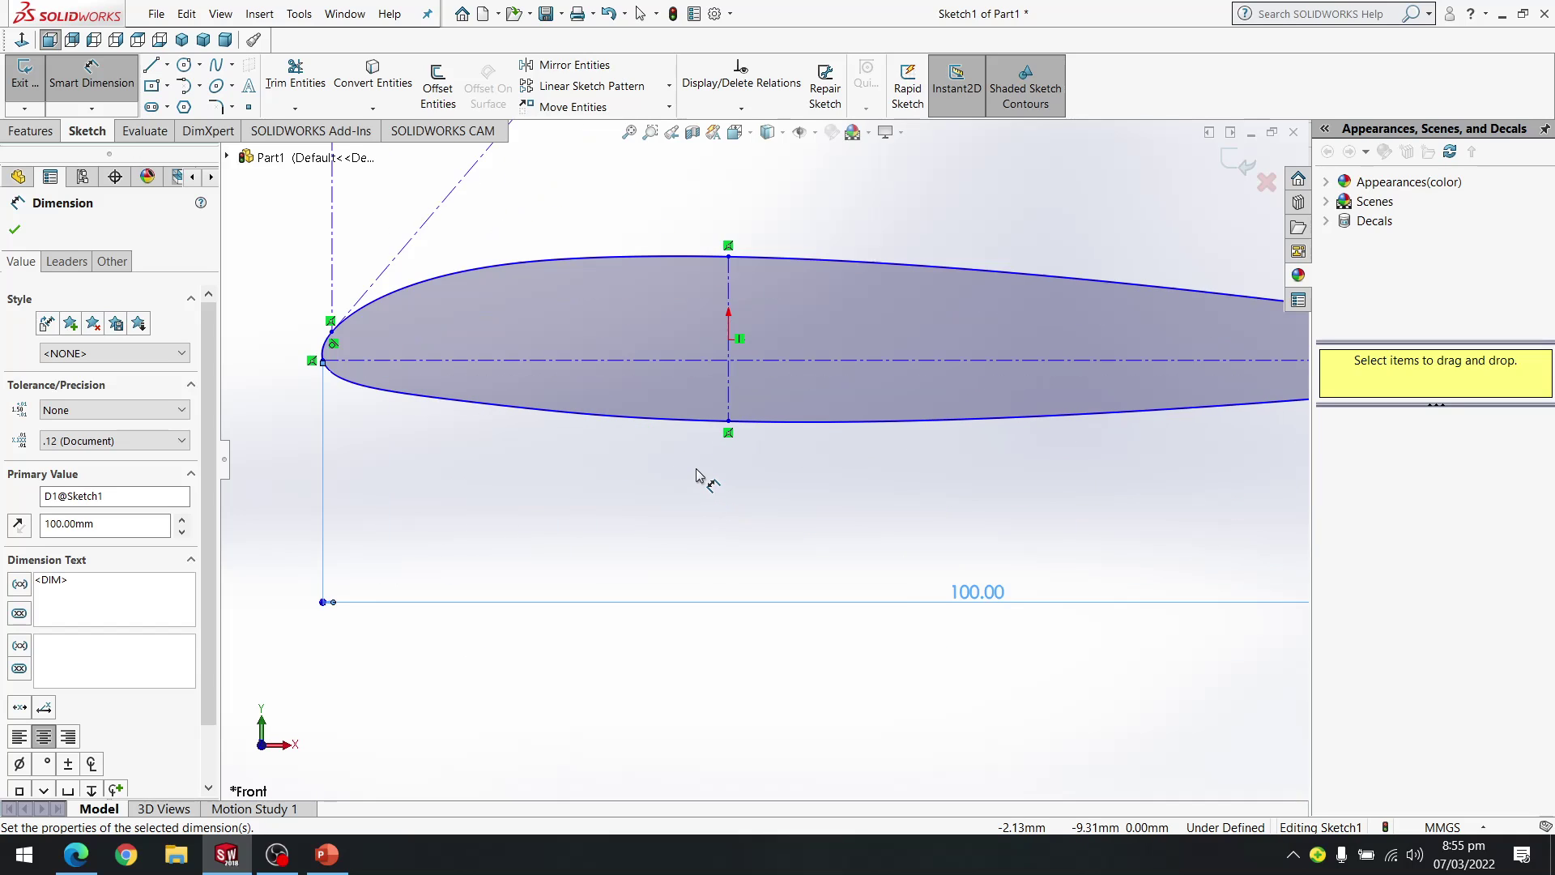
scroll(706, 471, up, 2)
key(Escape)
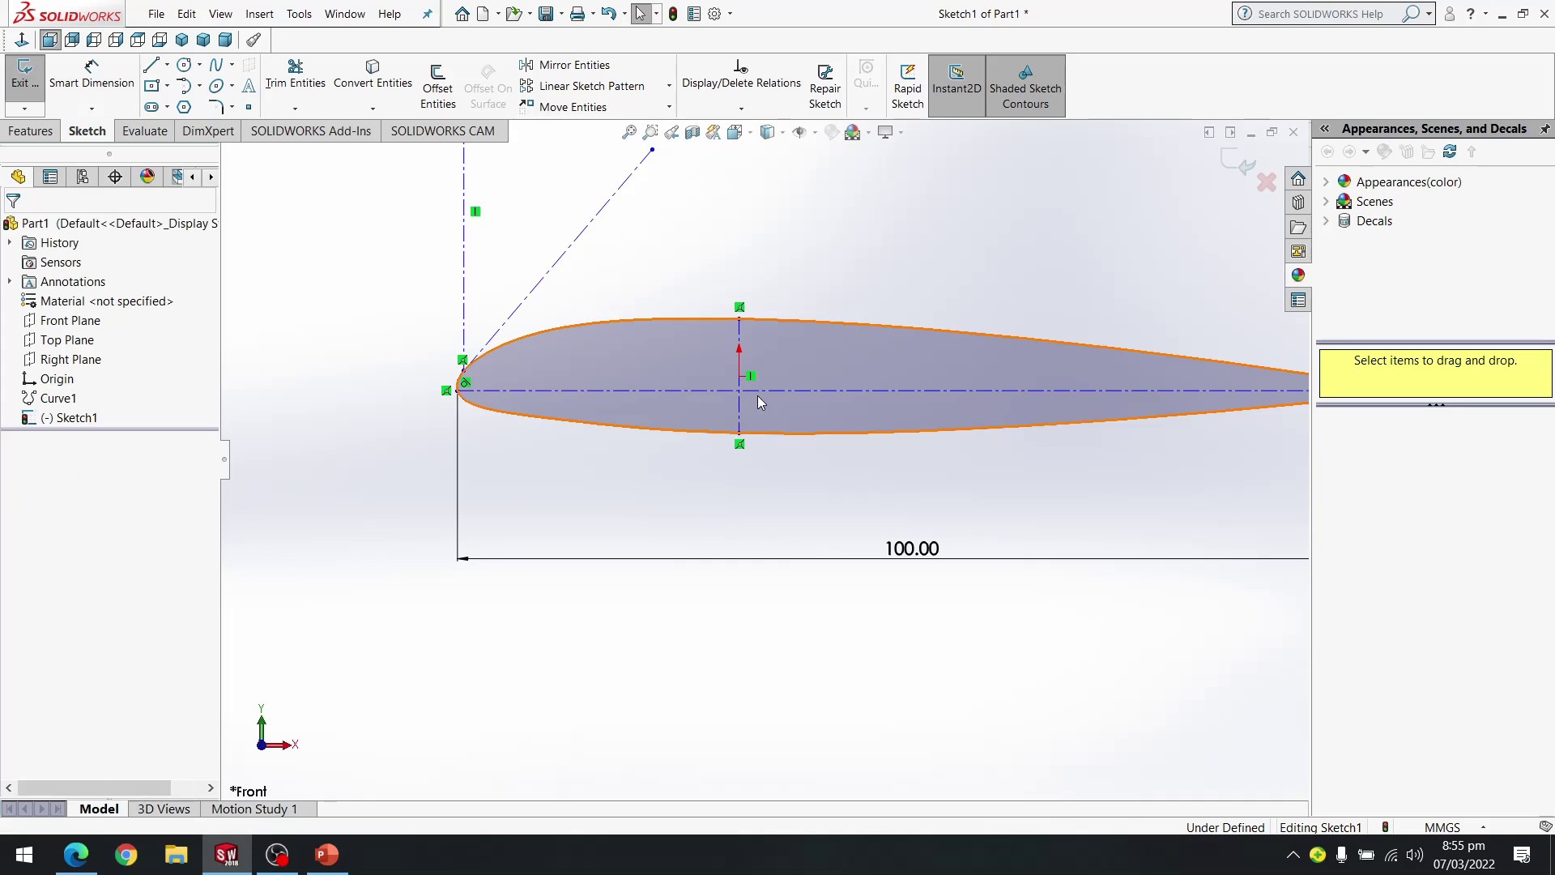
Add a Coincident relation between the chord centerline and the origin
click(770, 391)
scroll(732, 385, up, 1)
scroll(731, 384, down, 8)
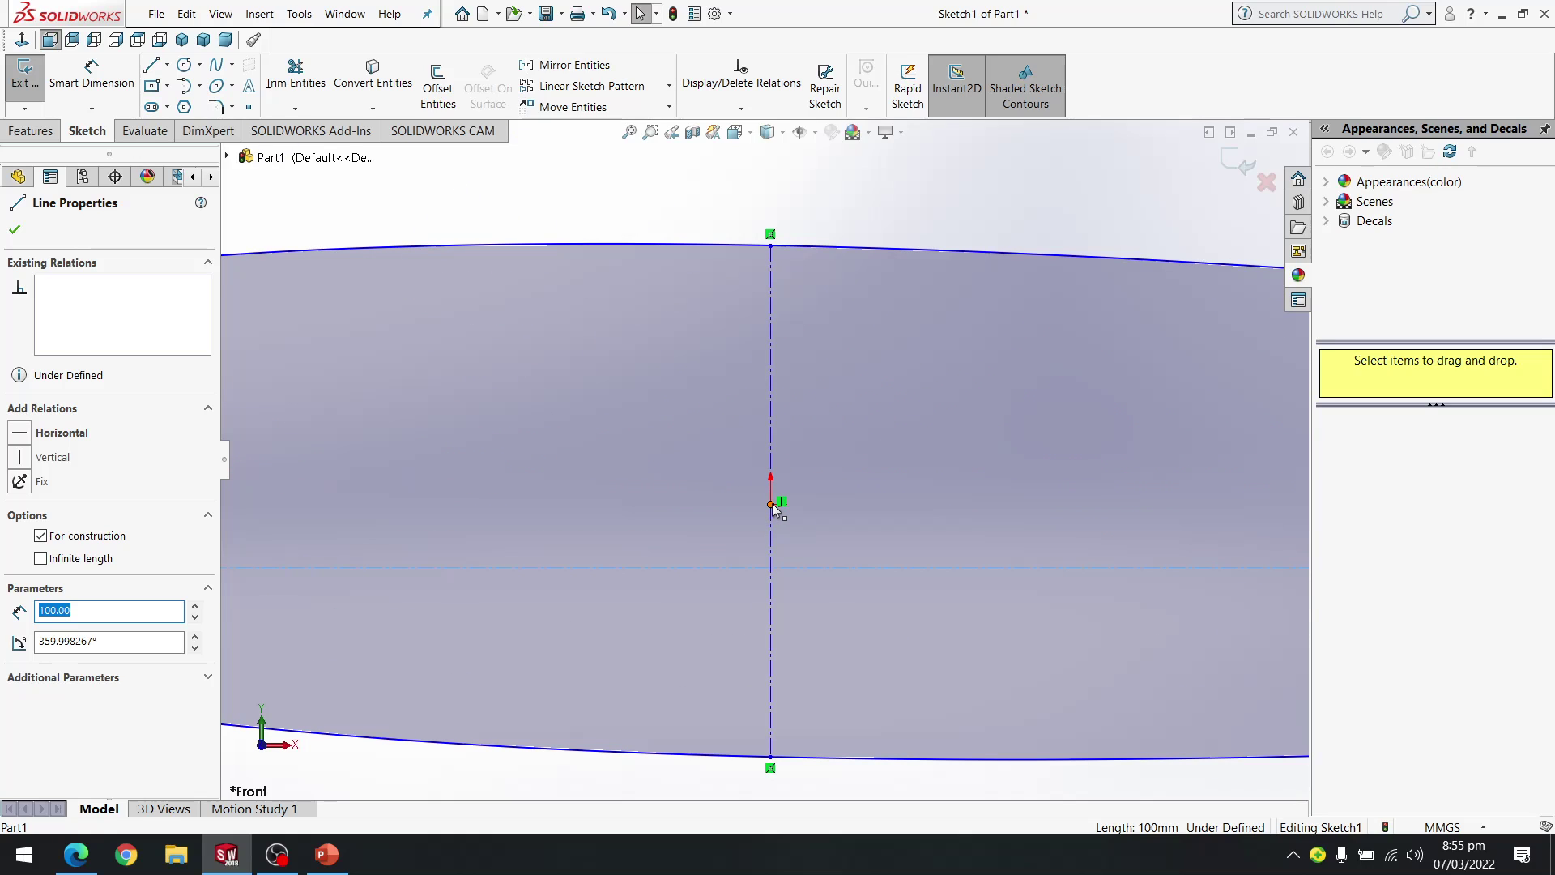
ctrl+click(770, 504)
right_click(771, 507)
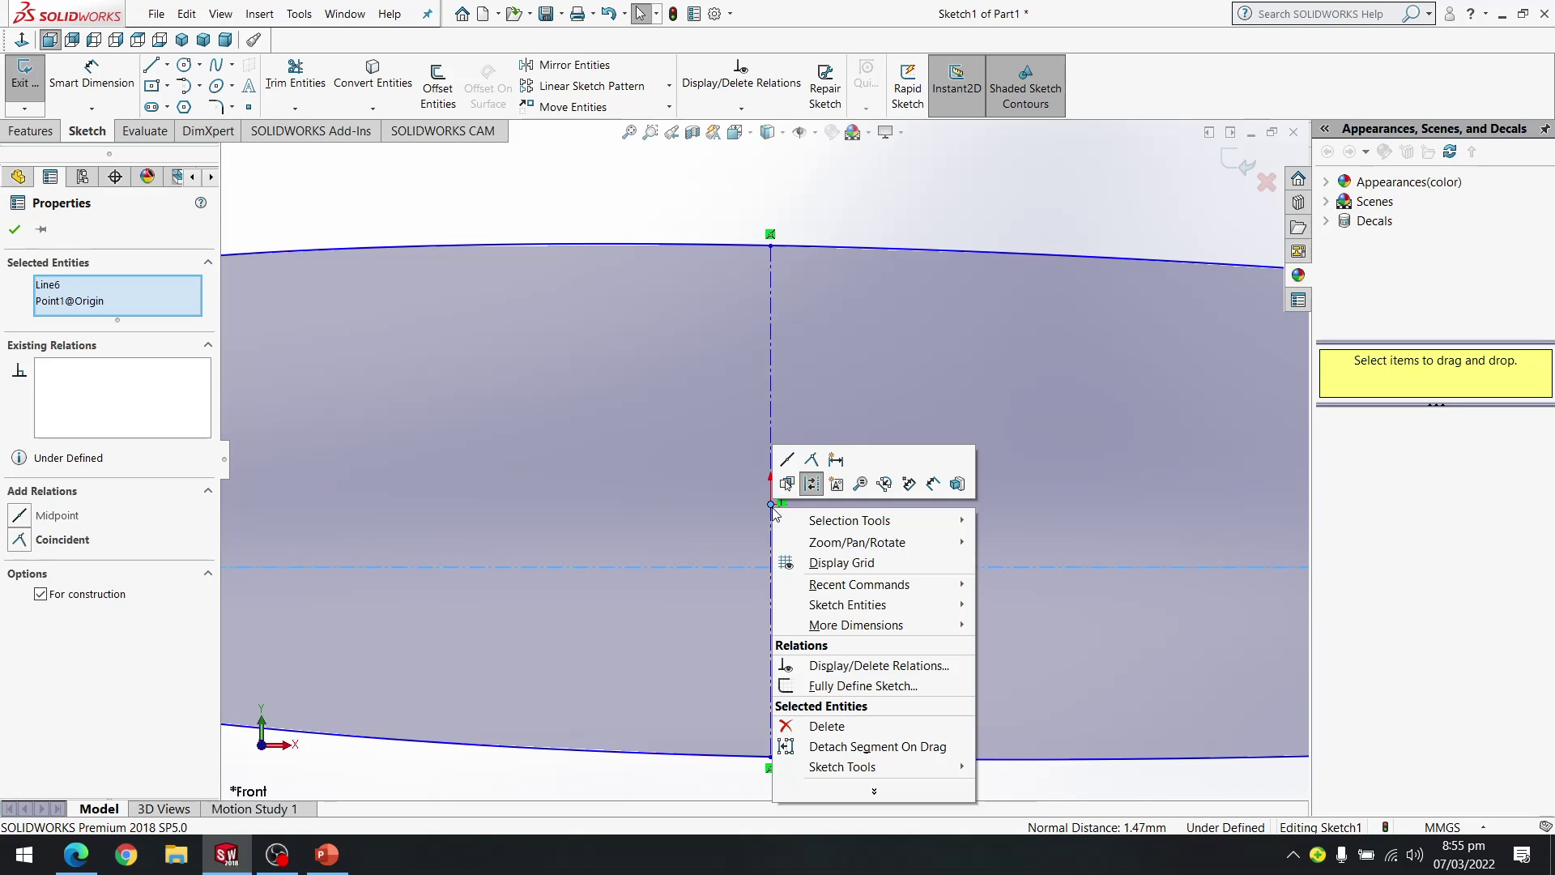
click(62, 549)
click(19, 540)
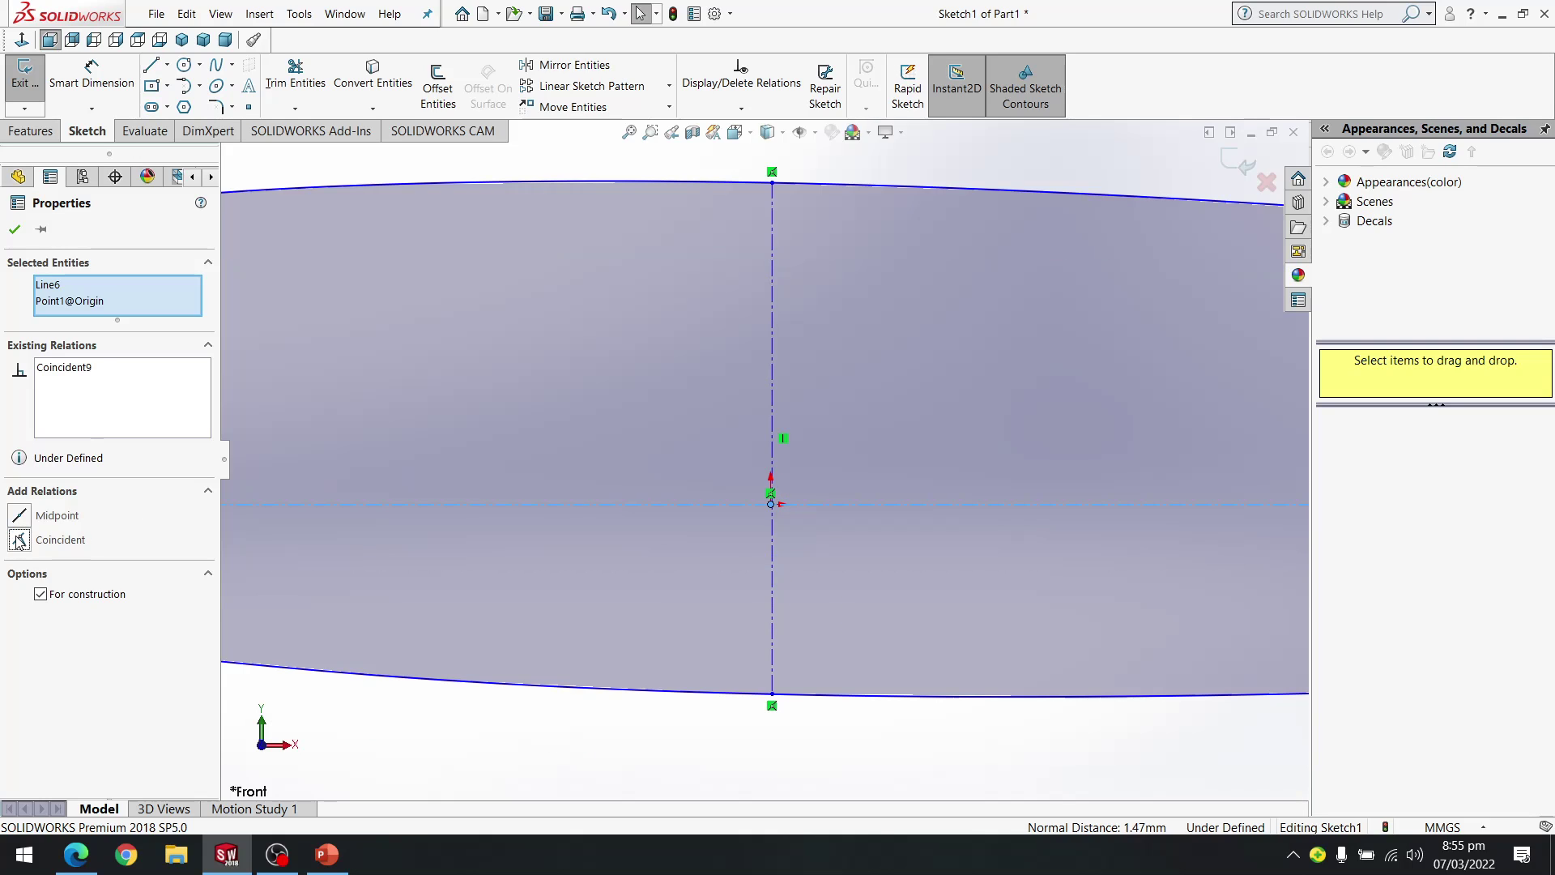
scroll(510, 525, up, 8)
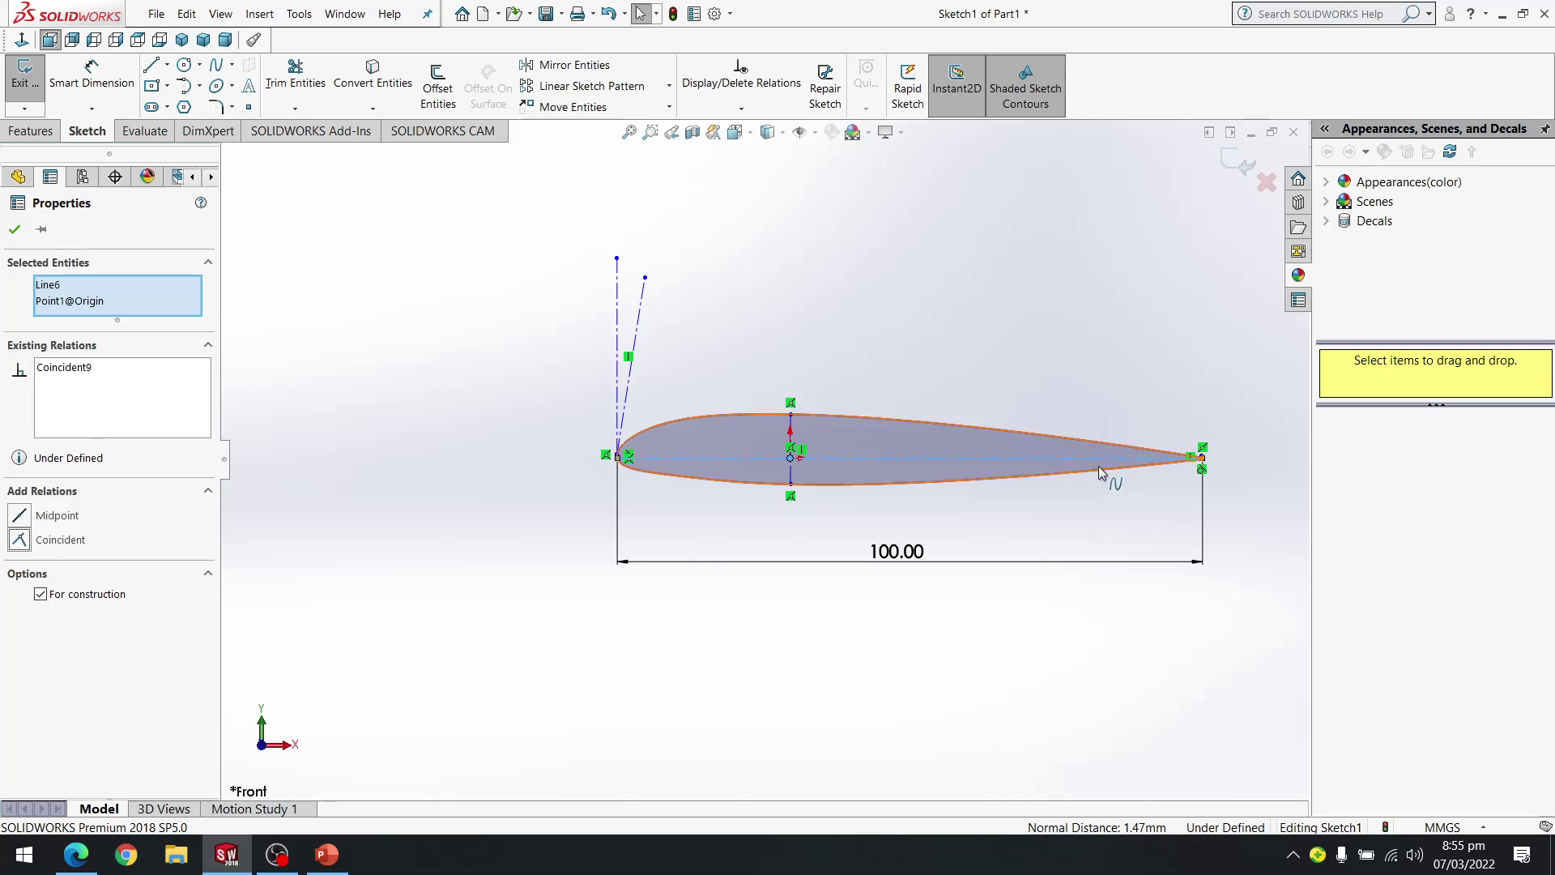
scroll(1013, 463, down, 3)
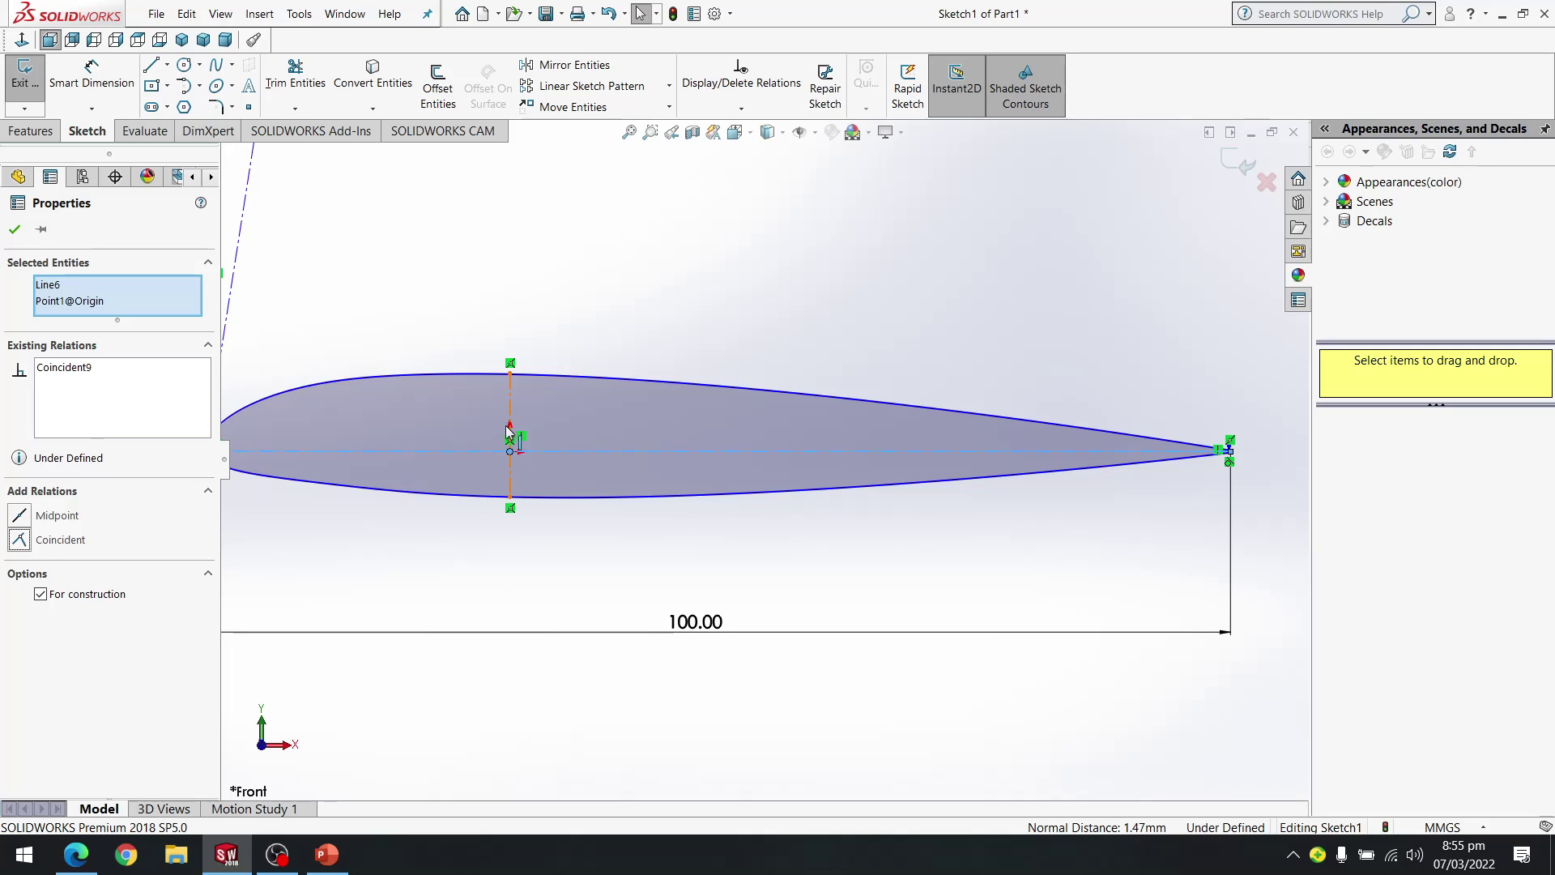
scroll(505, 426, up, 2)
scroll(506, 425, down, 4)
scroll(712, 449, down, 3)
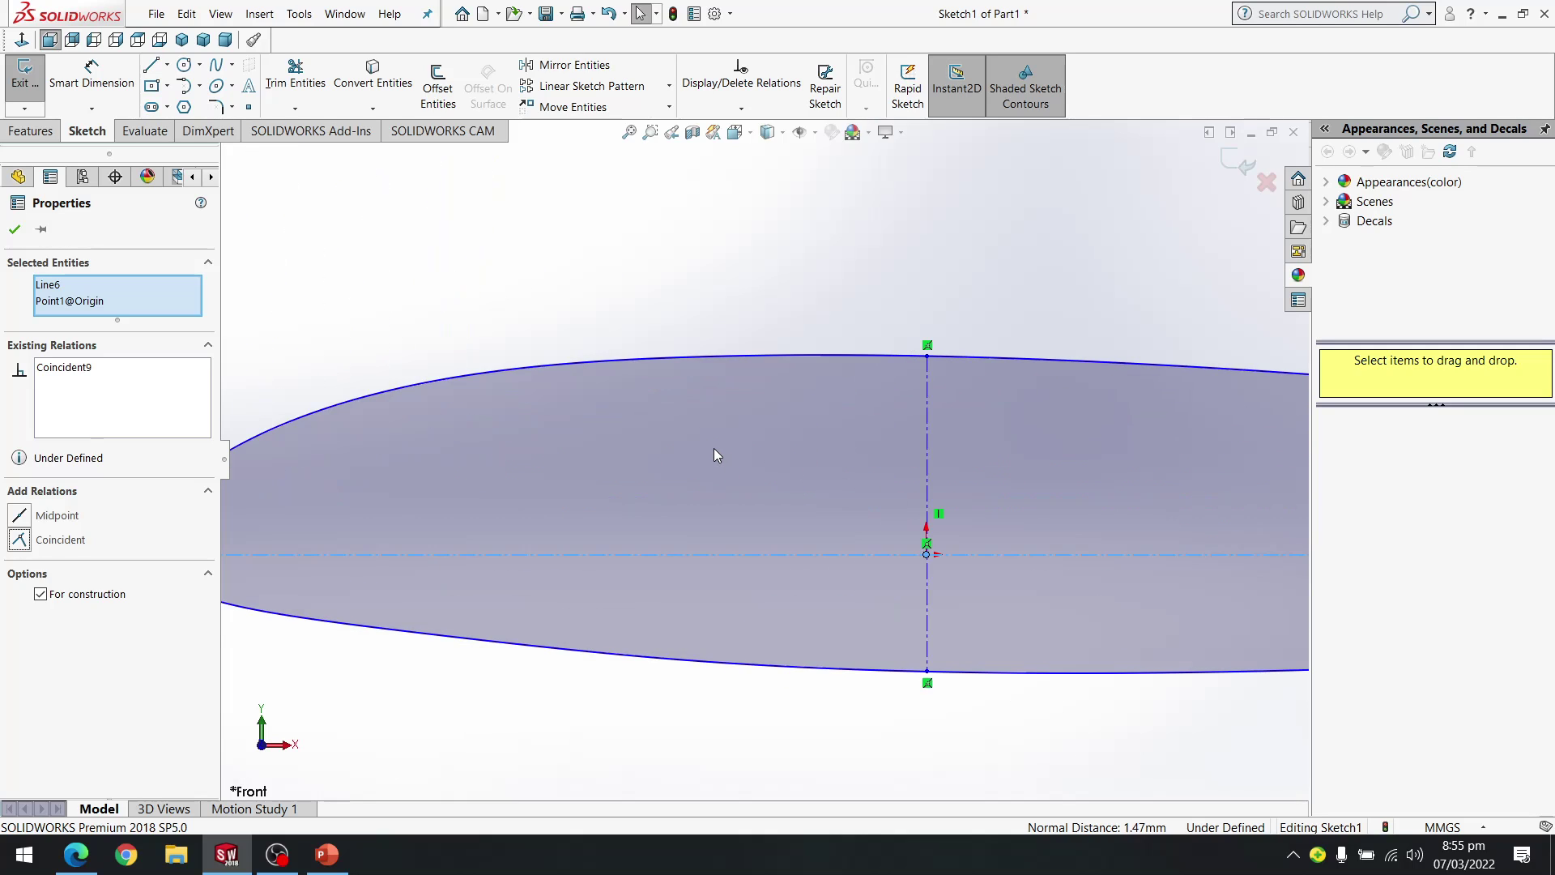
scroll(712, 447, up, 5)
scroll(1134, 486, down, 3)
scroll(777, 449, up, 2)
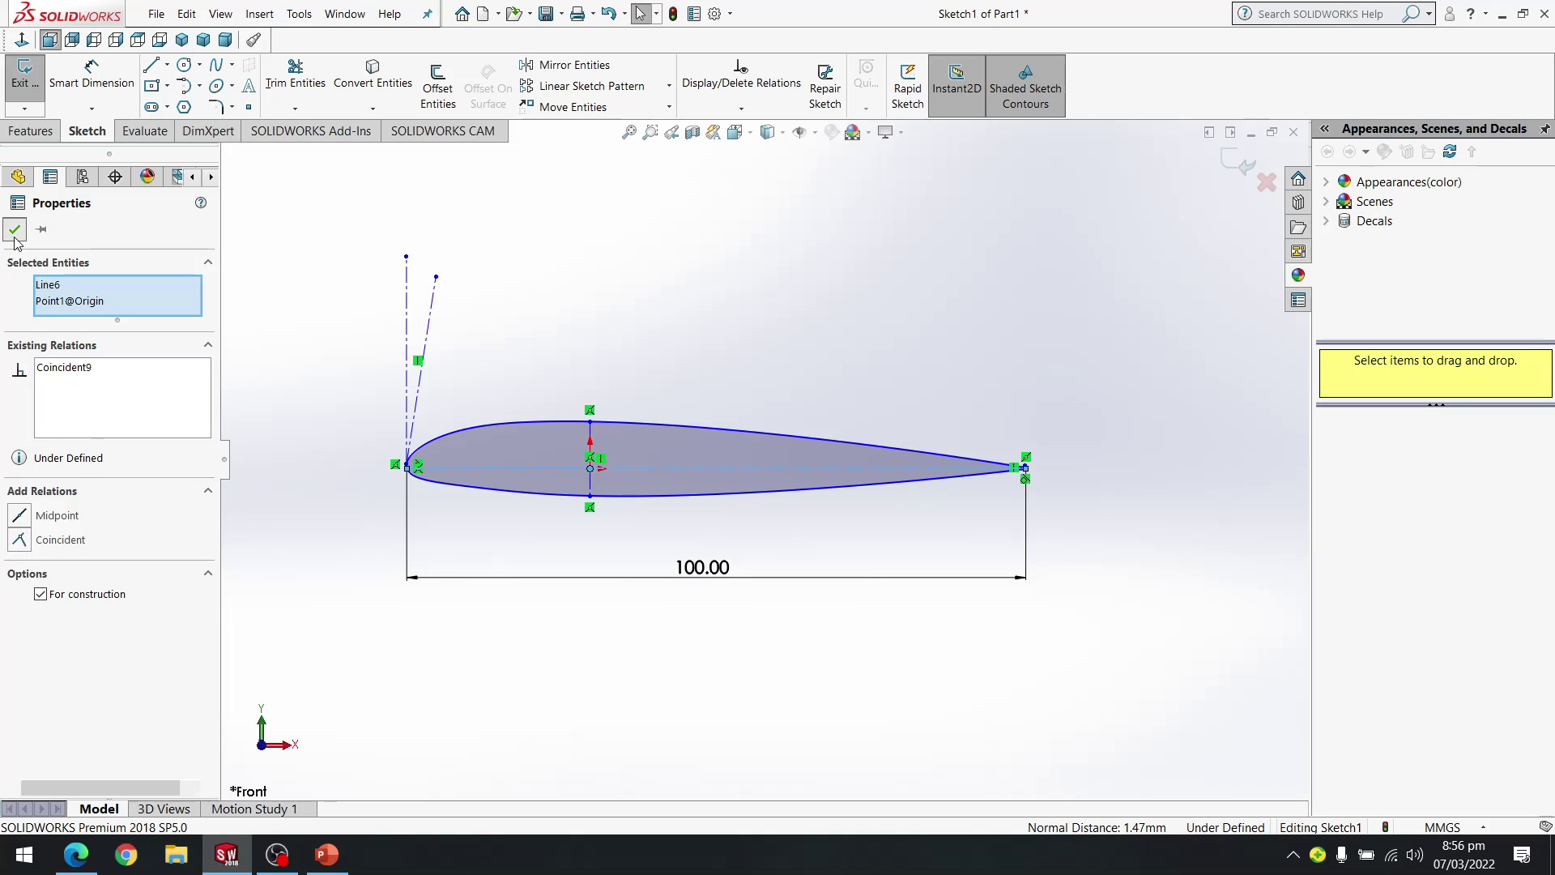
Extrude the closed airfoil sketch as a blind boss from the sketch plane with a depth of 100 mm
click(335, 382)
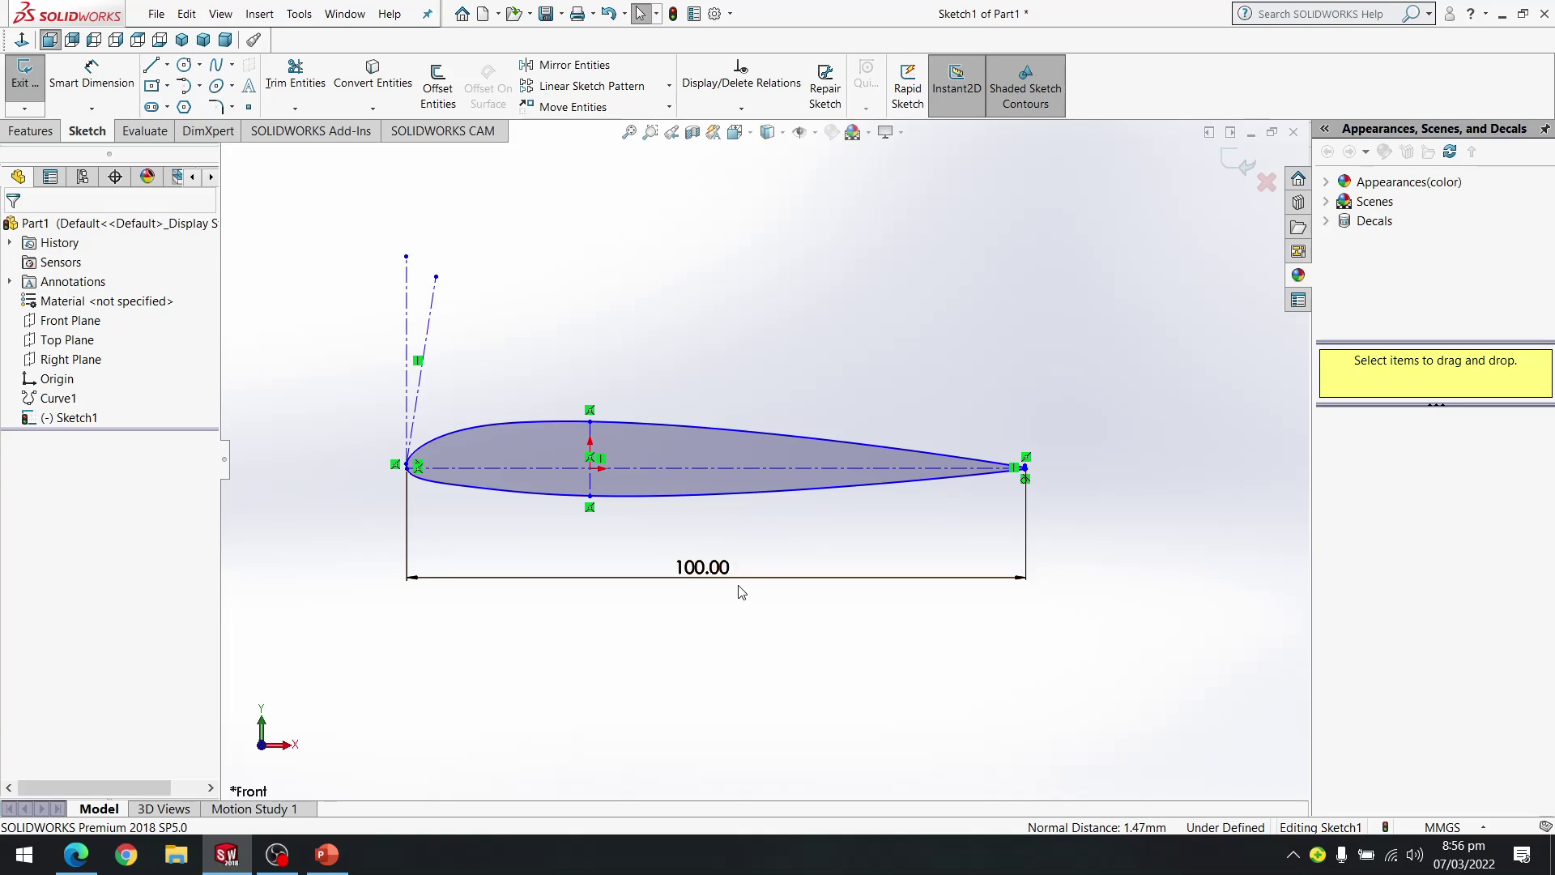
click(31, 131)
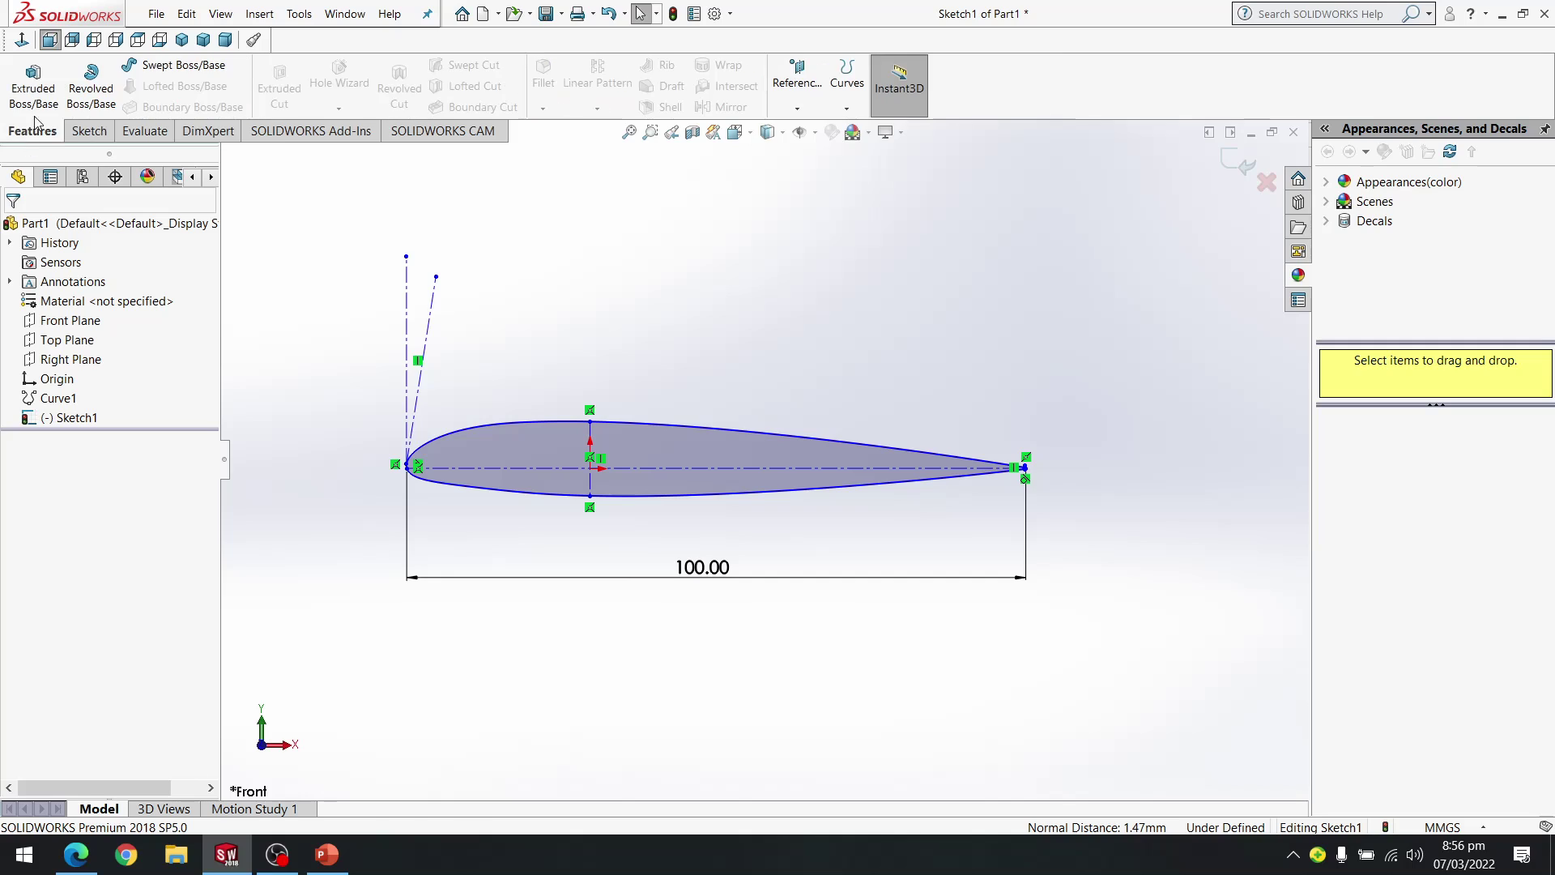
click(33, 85)
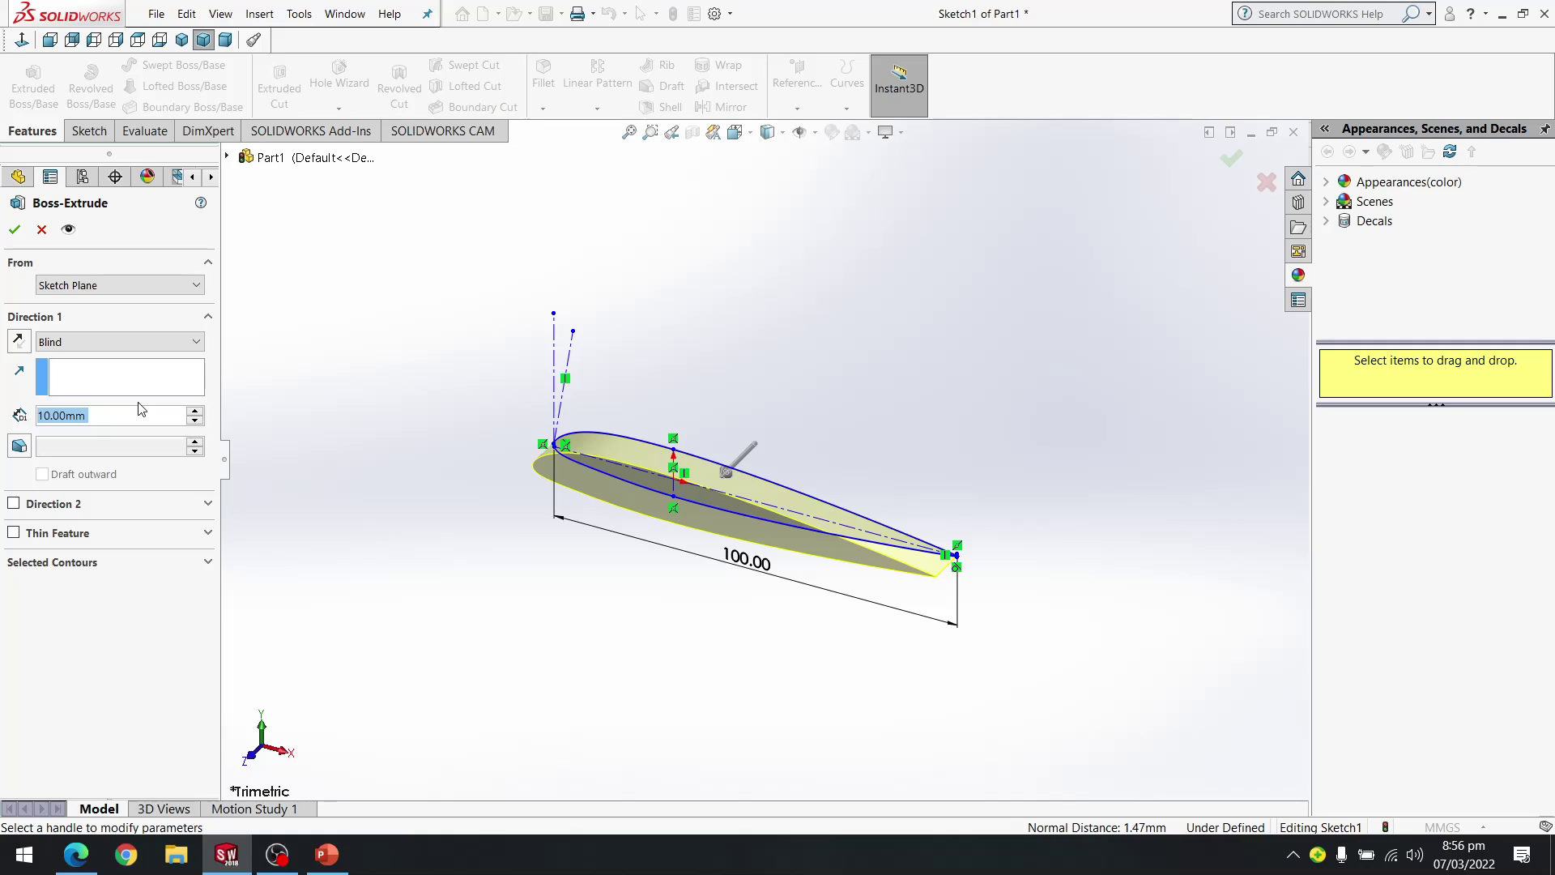
text(1000)
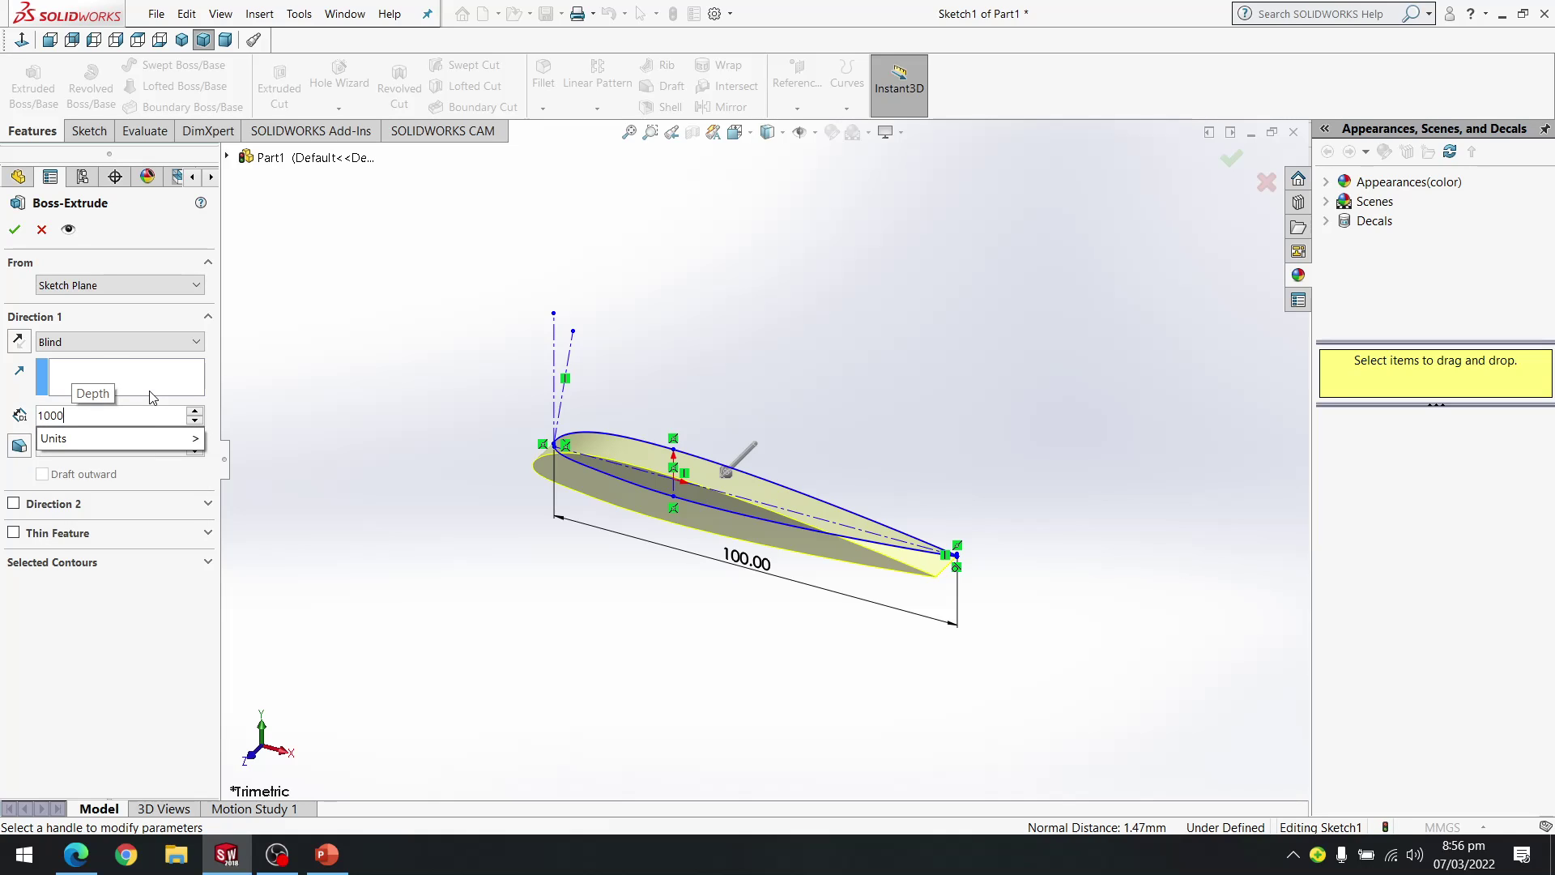
key(BackSpace)
key(Return)
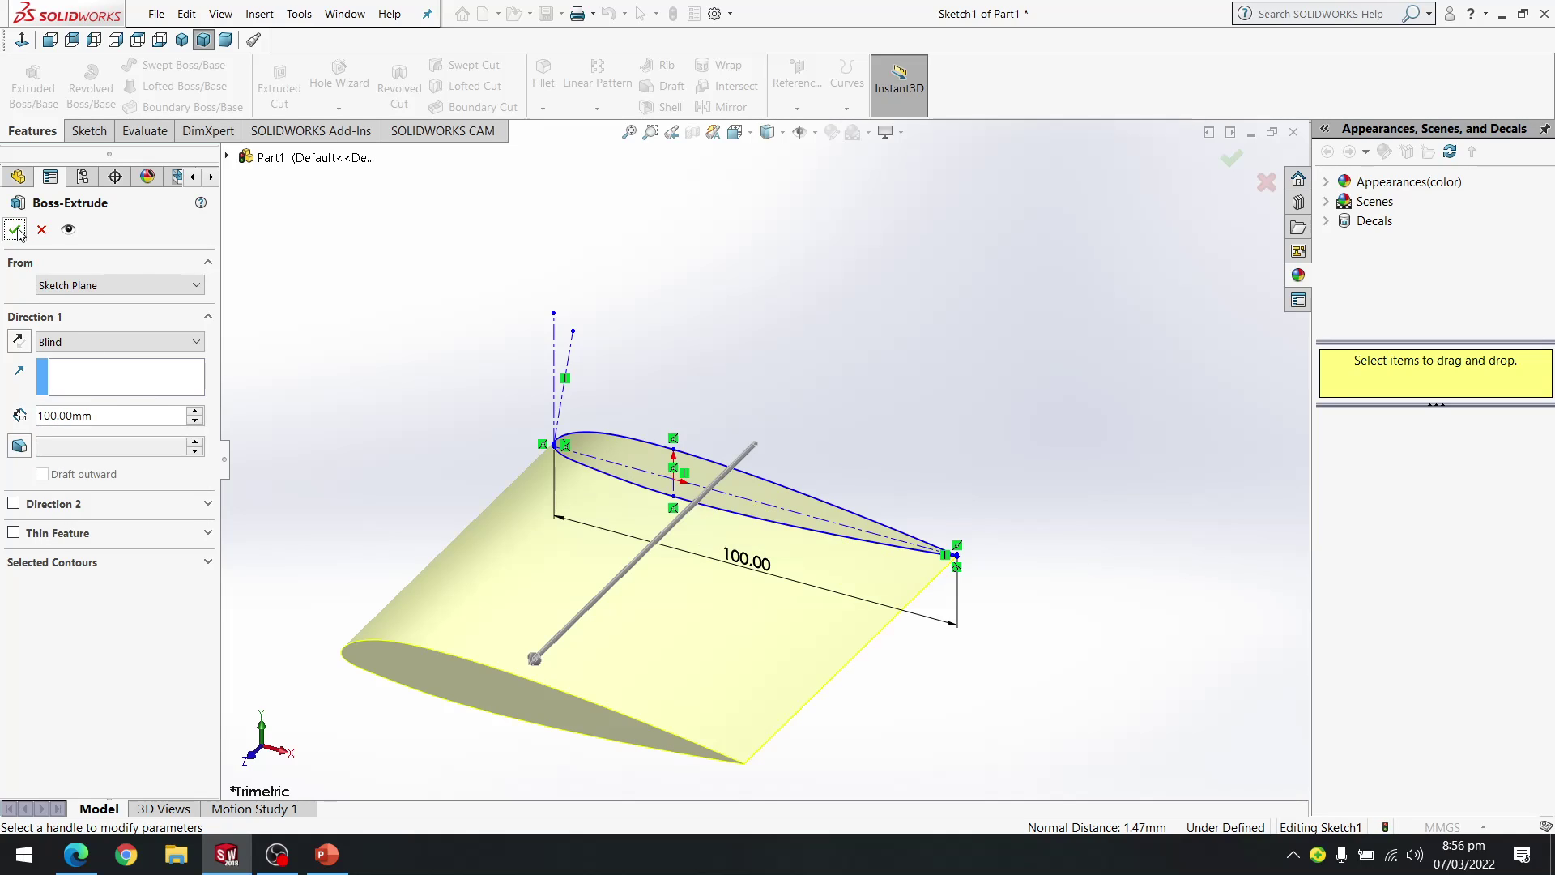
click(15, 229)
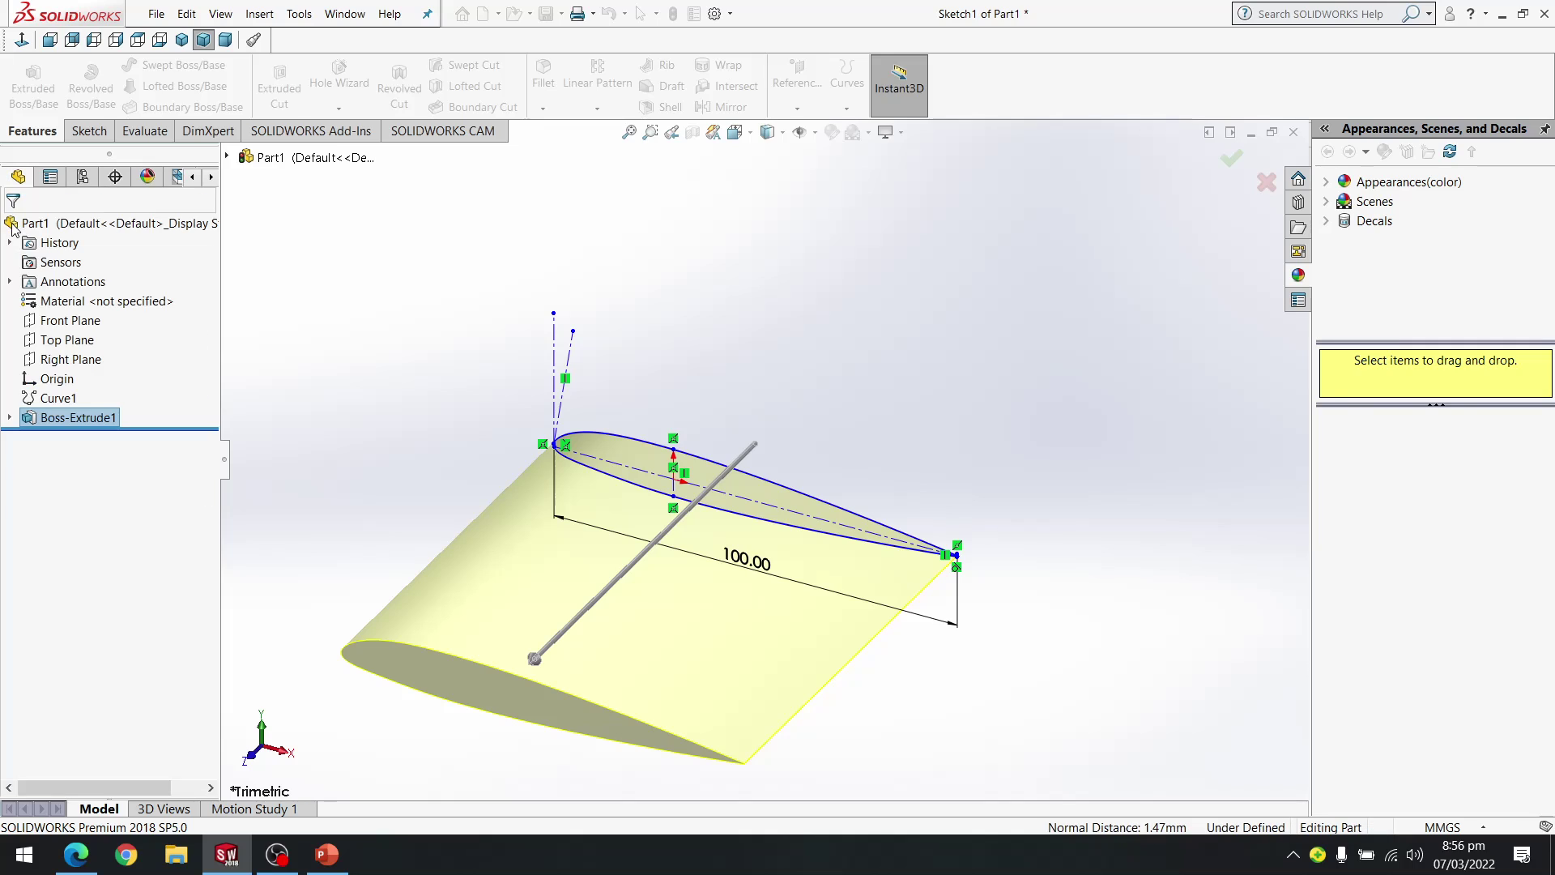
Set the scene behind the extruded airfoil to Soft Spotlight
mouse_move(593, 376)
middle_down()
mouse_move(630, 449)
mouse_move(718, 406)
mouse_move(599, 407)
mouse_move(583, 426)
mouse_move(736, 521)
mouse_move(785, 469)
mouse_move(777, 482)
middle_up()
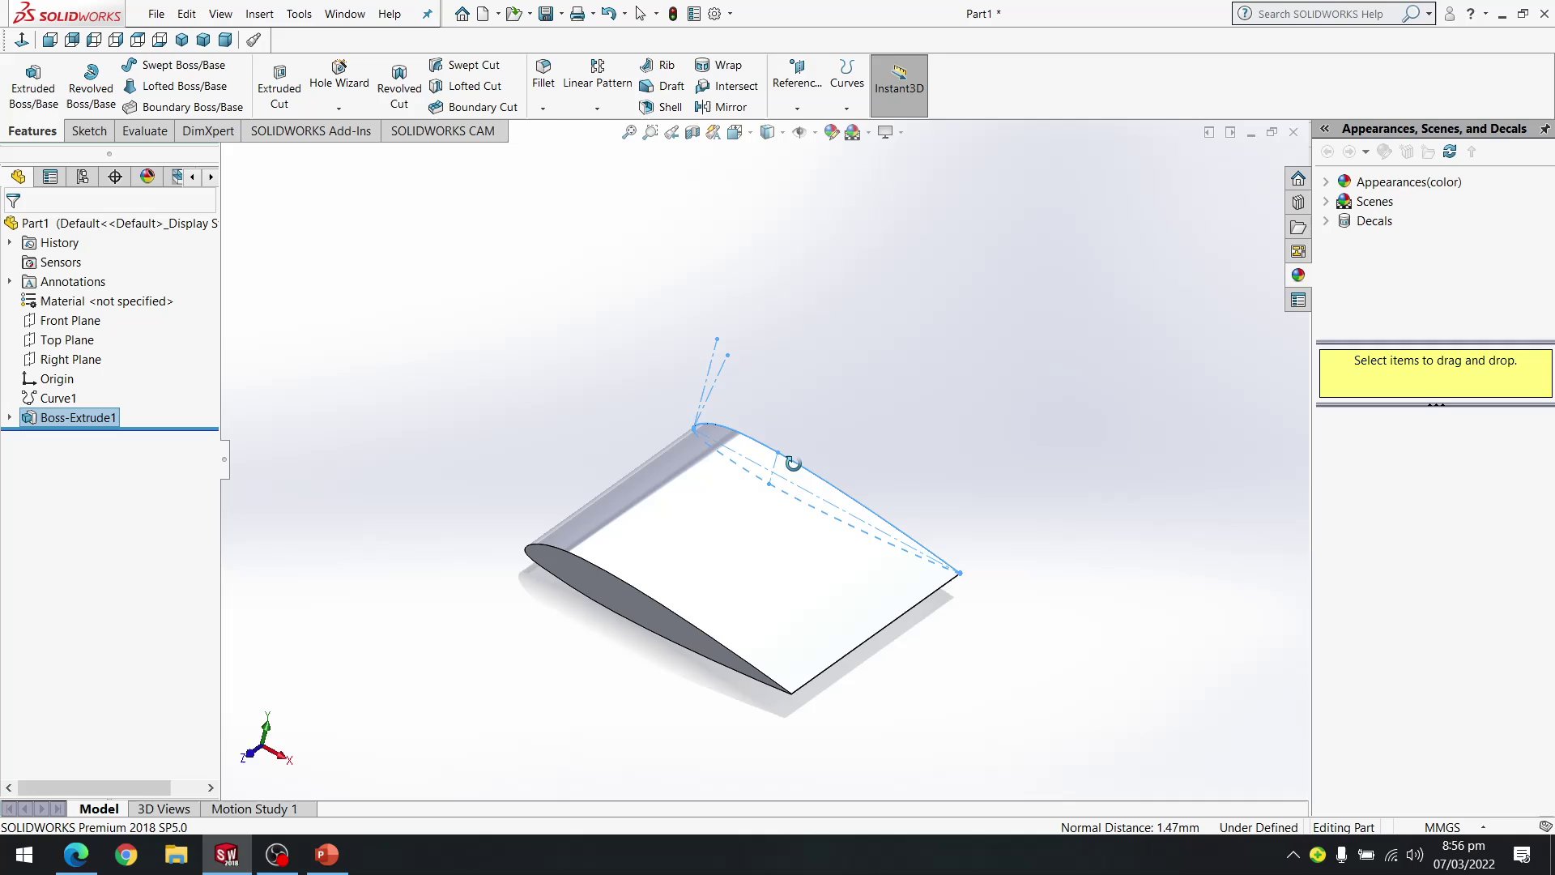
click(870, 133)
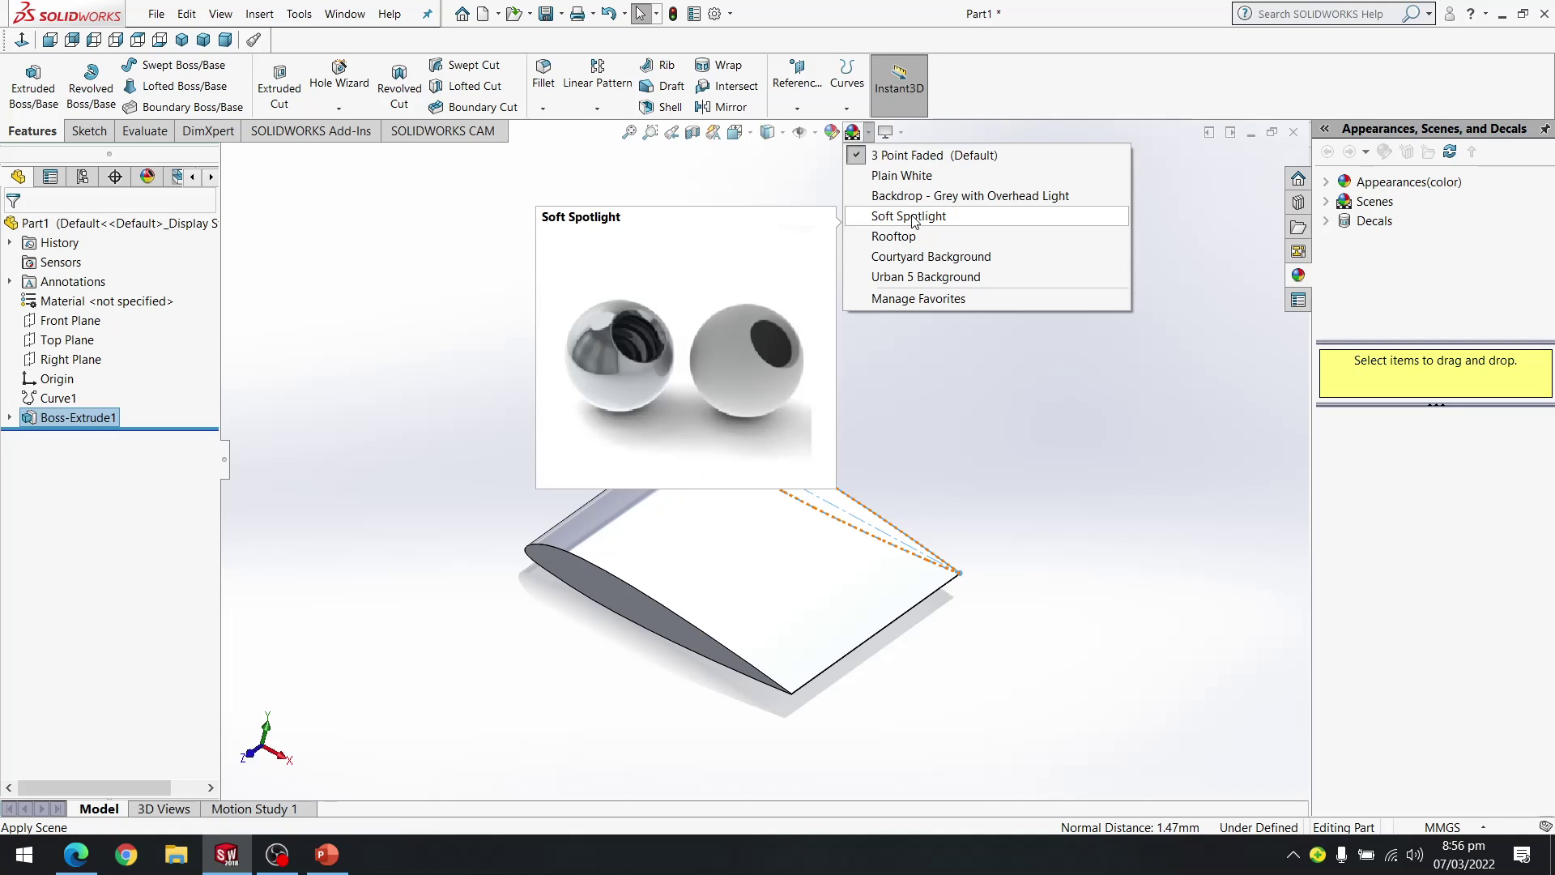
click(909, 216)
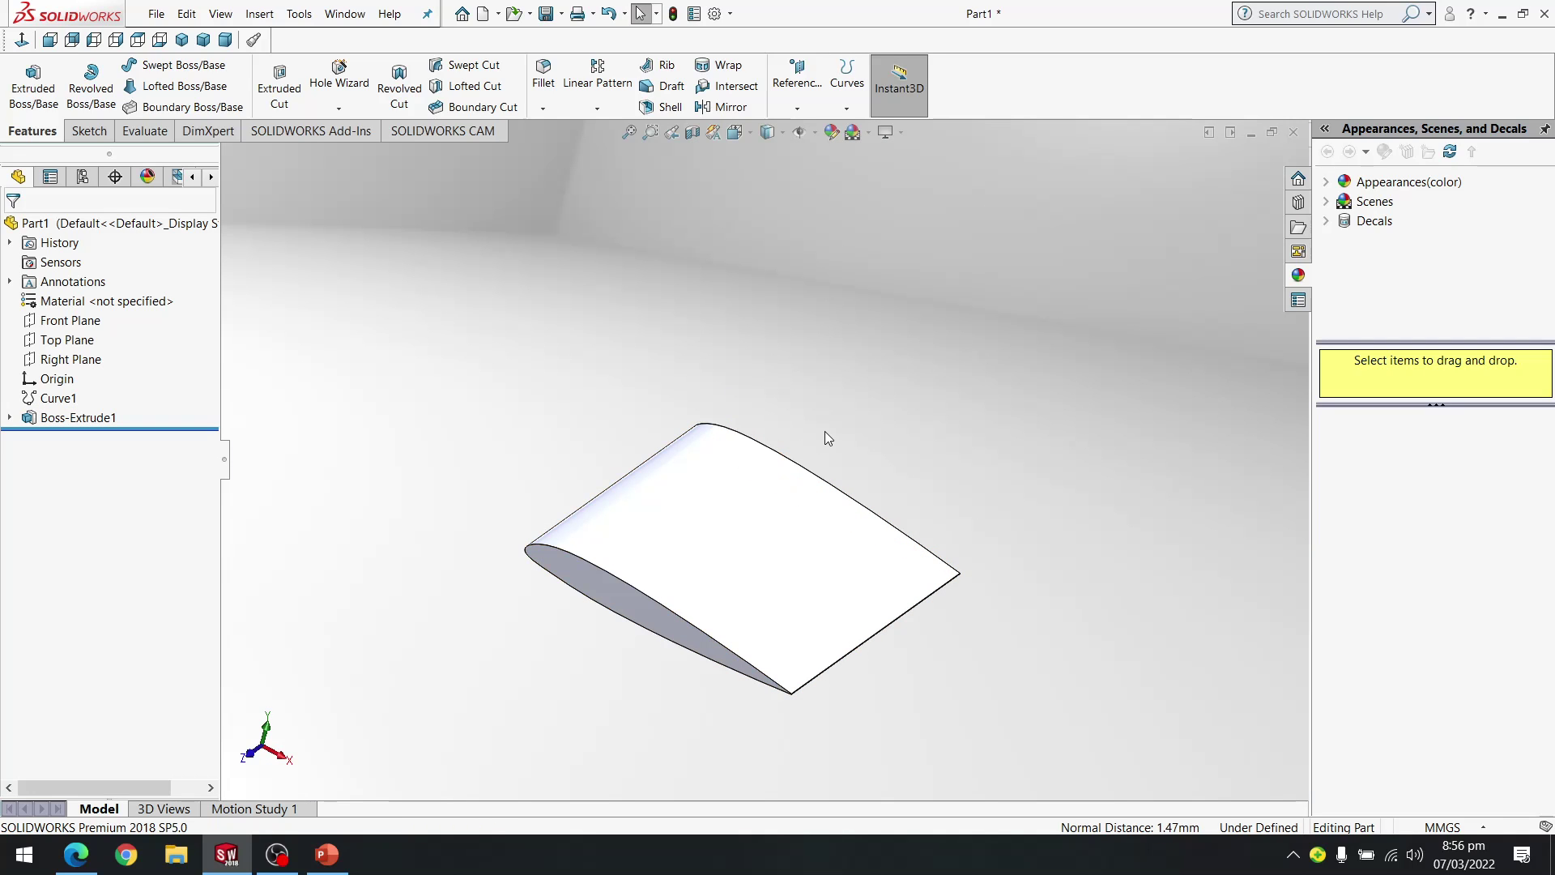
middle_drag(826, 437, 873, 402)
Apply the white low gloss plastic appearance from the Plastic, Low Gloss collection to the airfoil part
click(1326, 183)
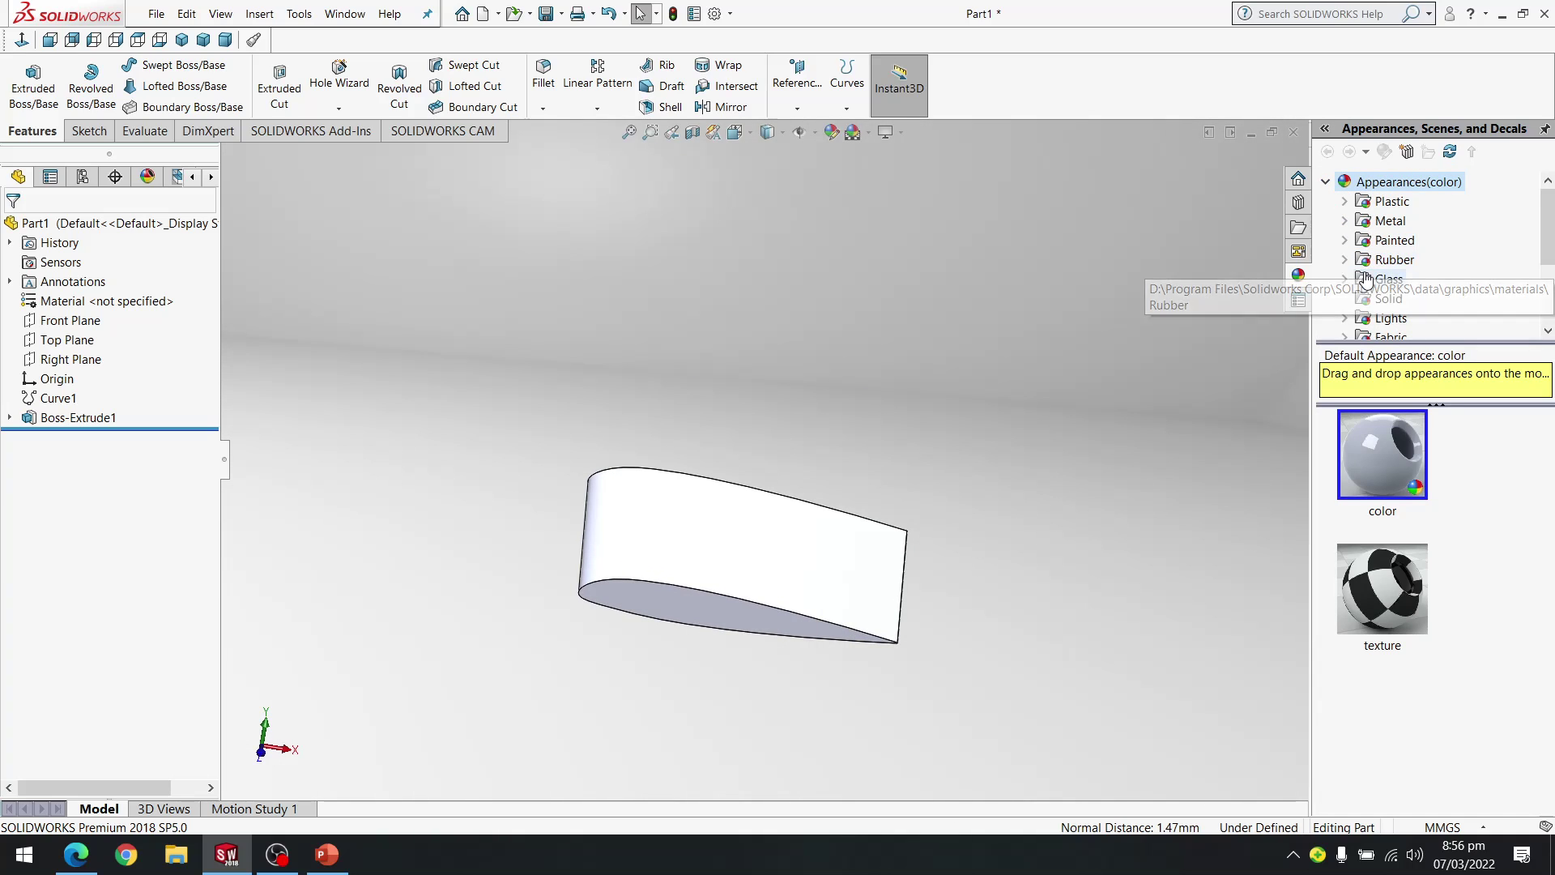
click(1344, 200)
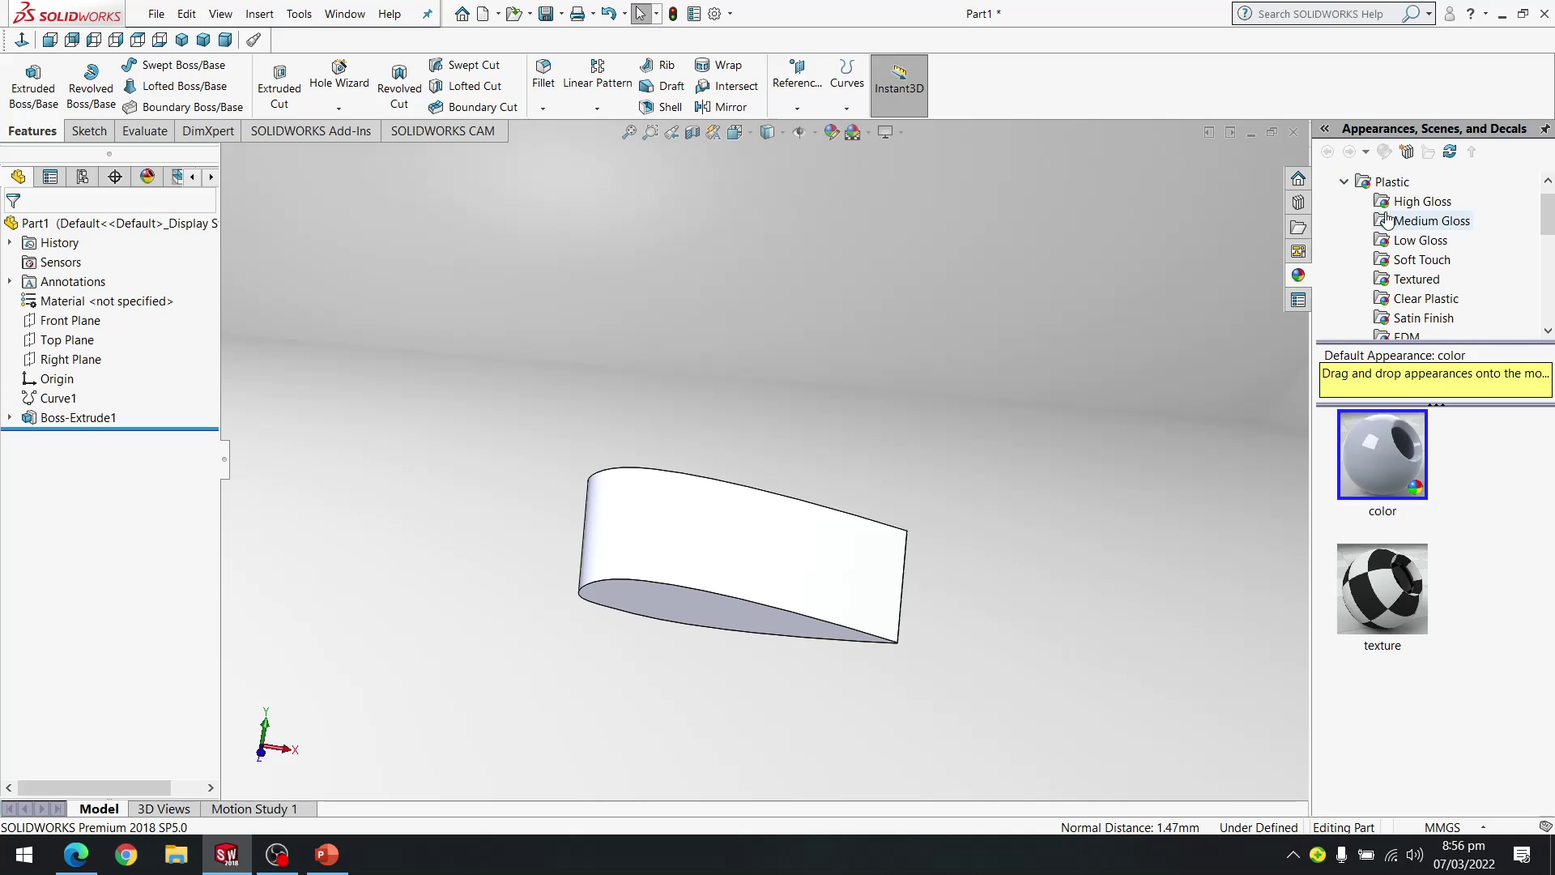
click(1414, 239)
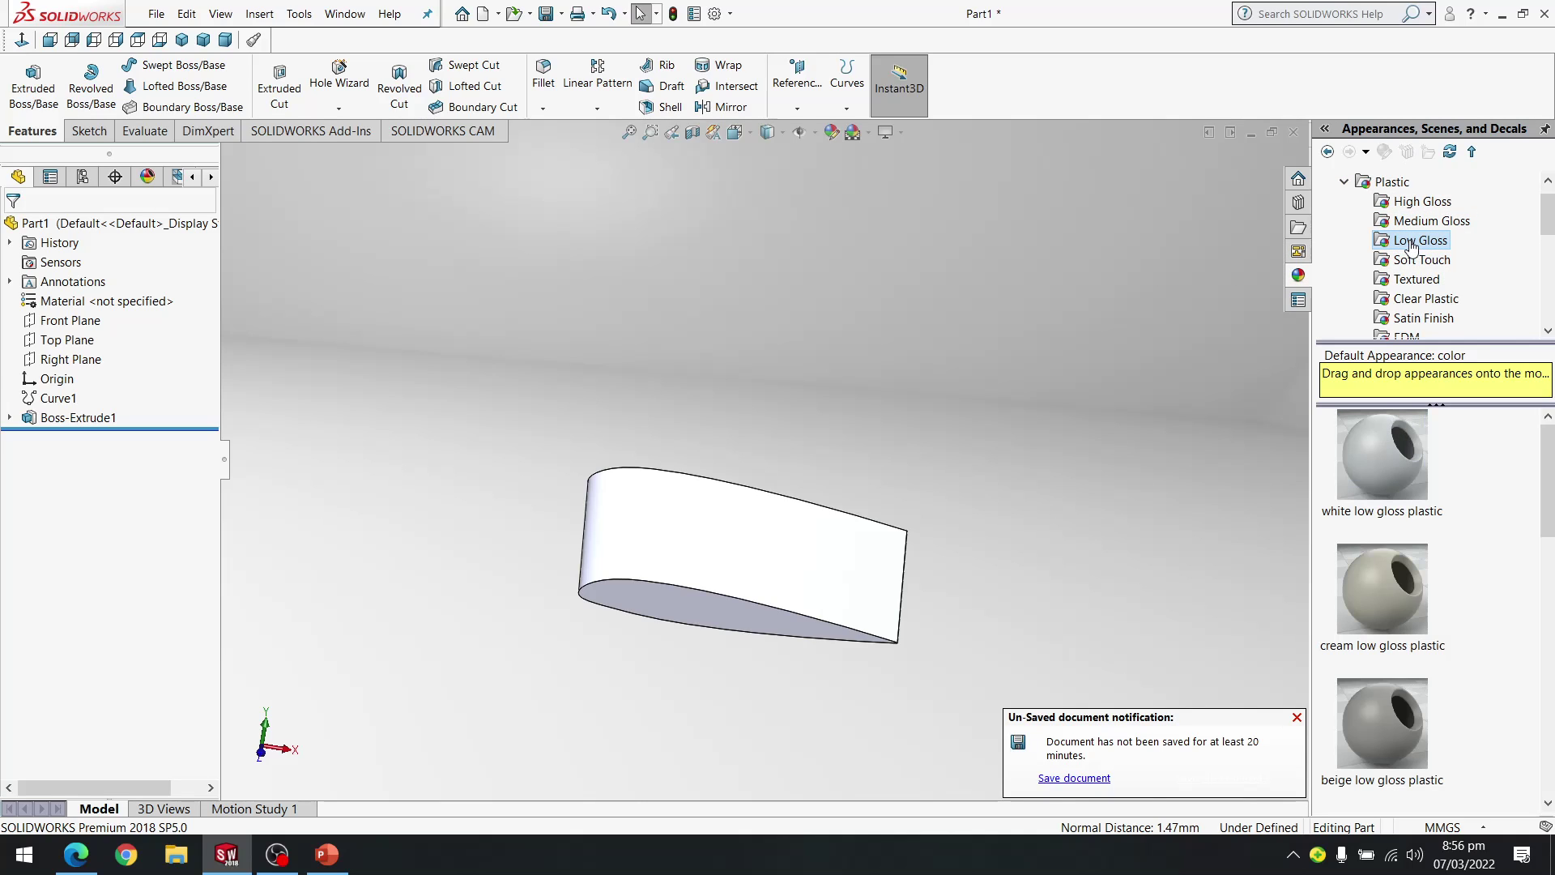
drag(1357, 494, 875, 567)
click(874, 567)
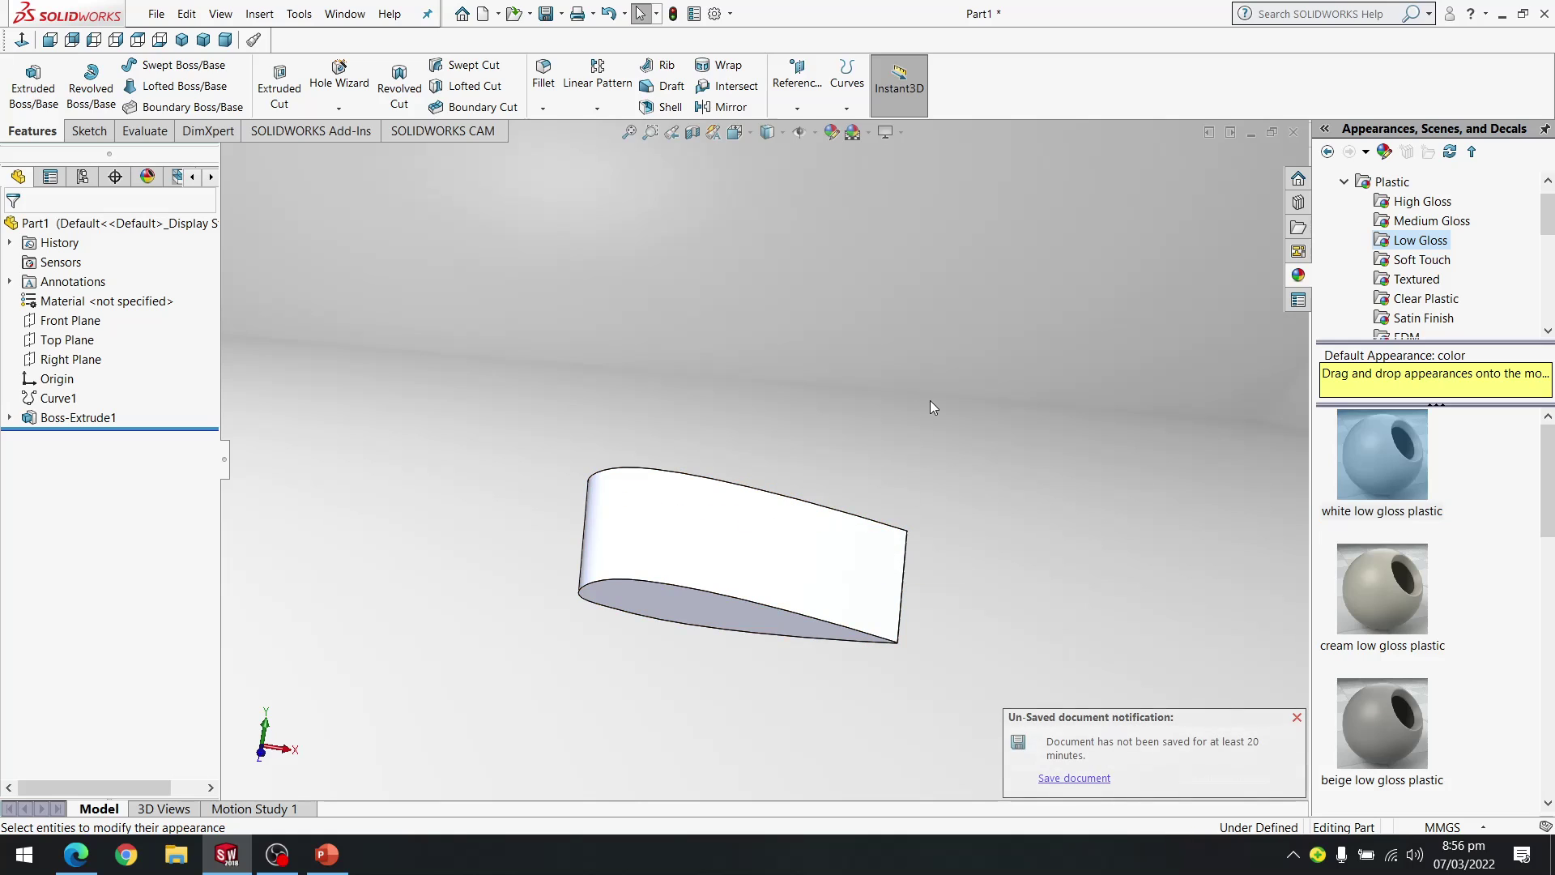
middle_drag(938, 418, 1095, 457)
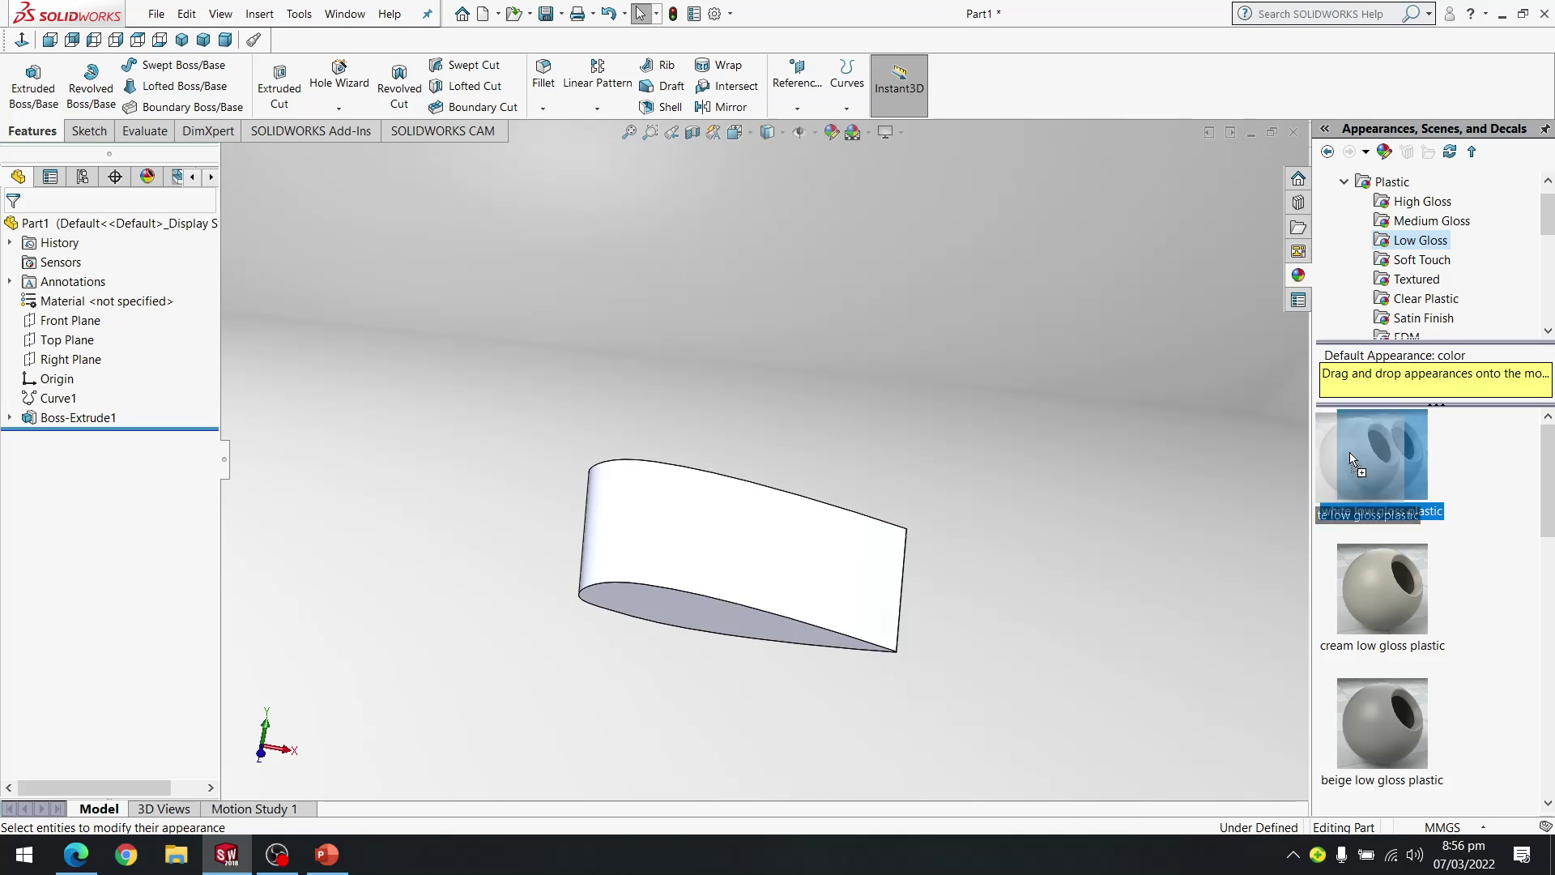
drag(1369, 454, 1145, 497)
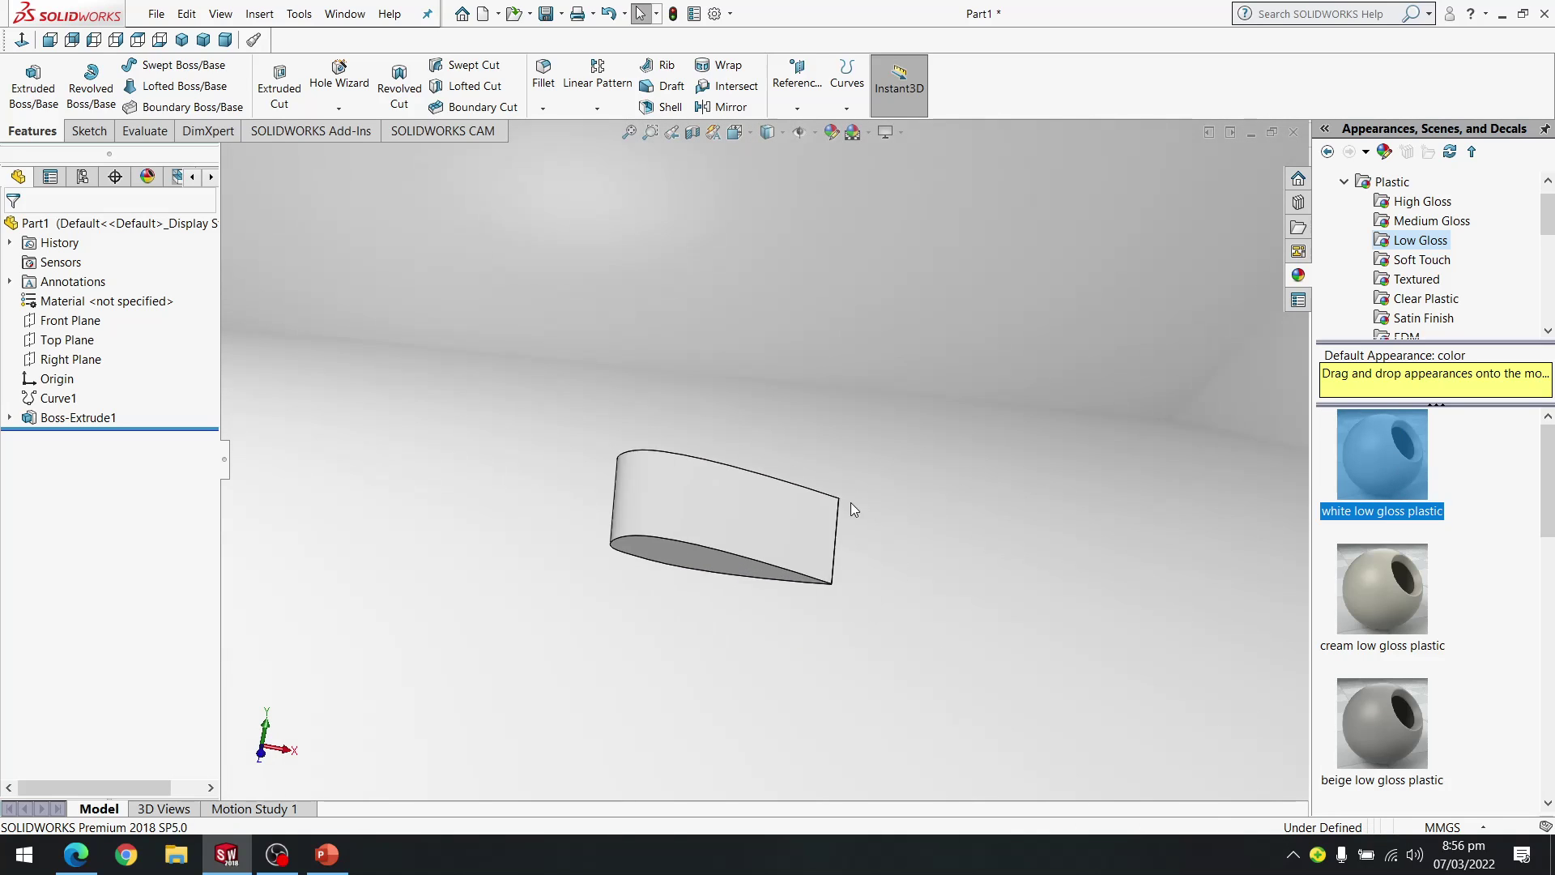
Set the scene behind the airfoil to Plain White
scroll(851, 502, down, 4)
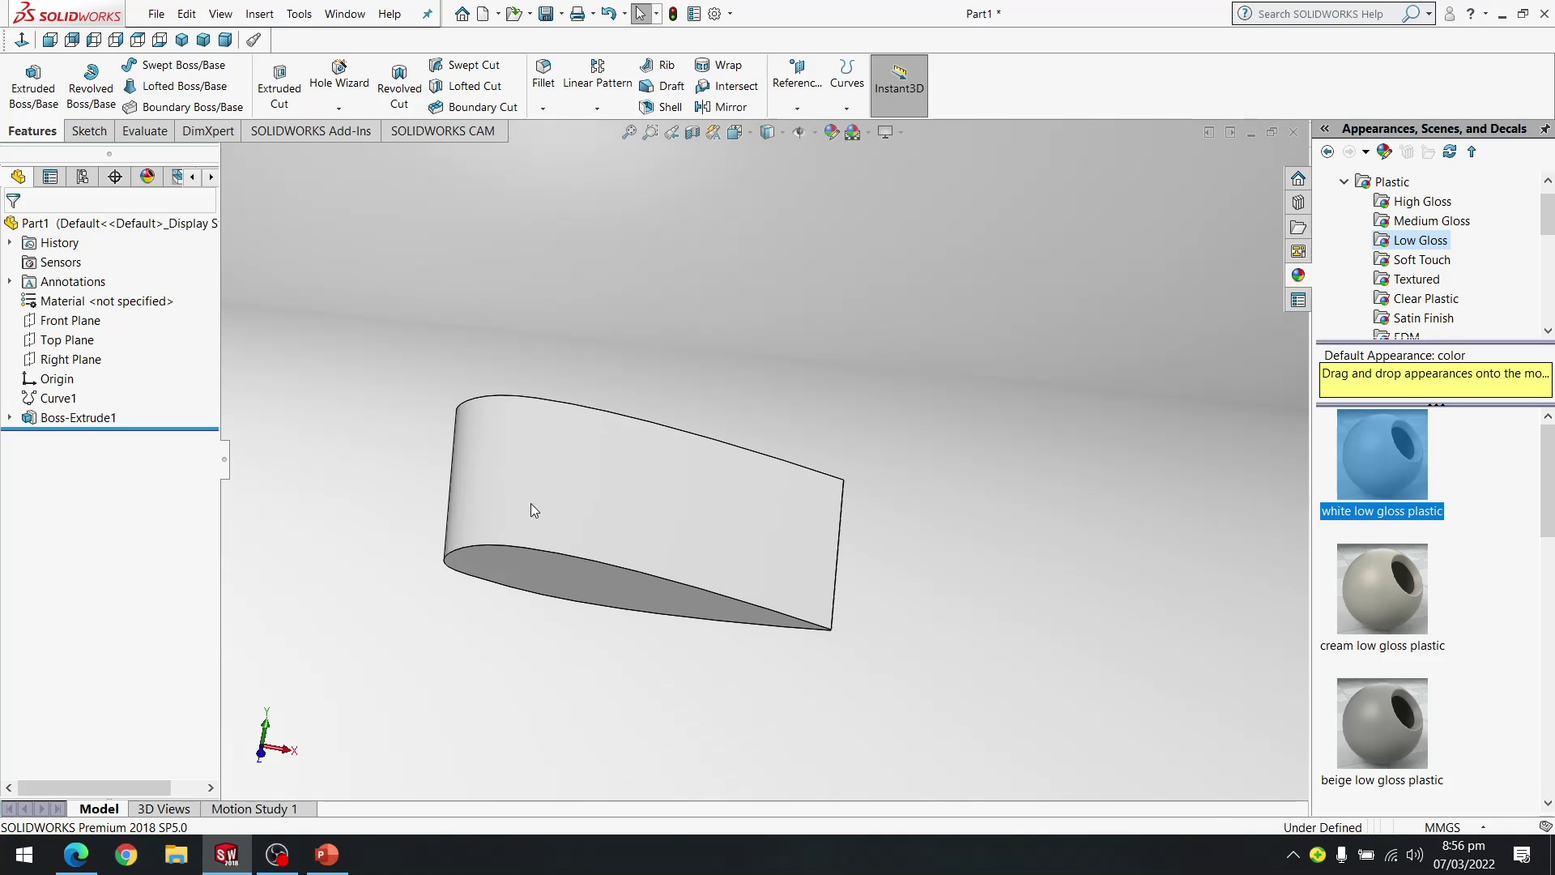
click(867, 132)
click(896, 176)
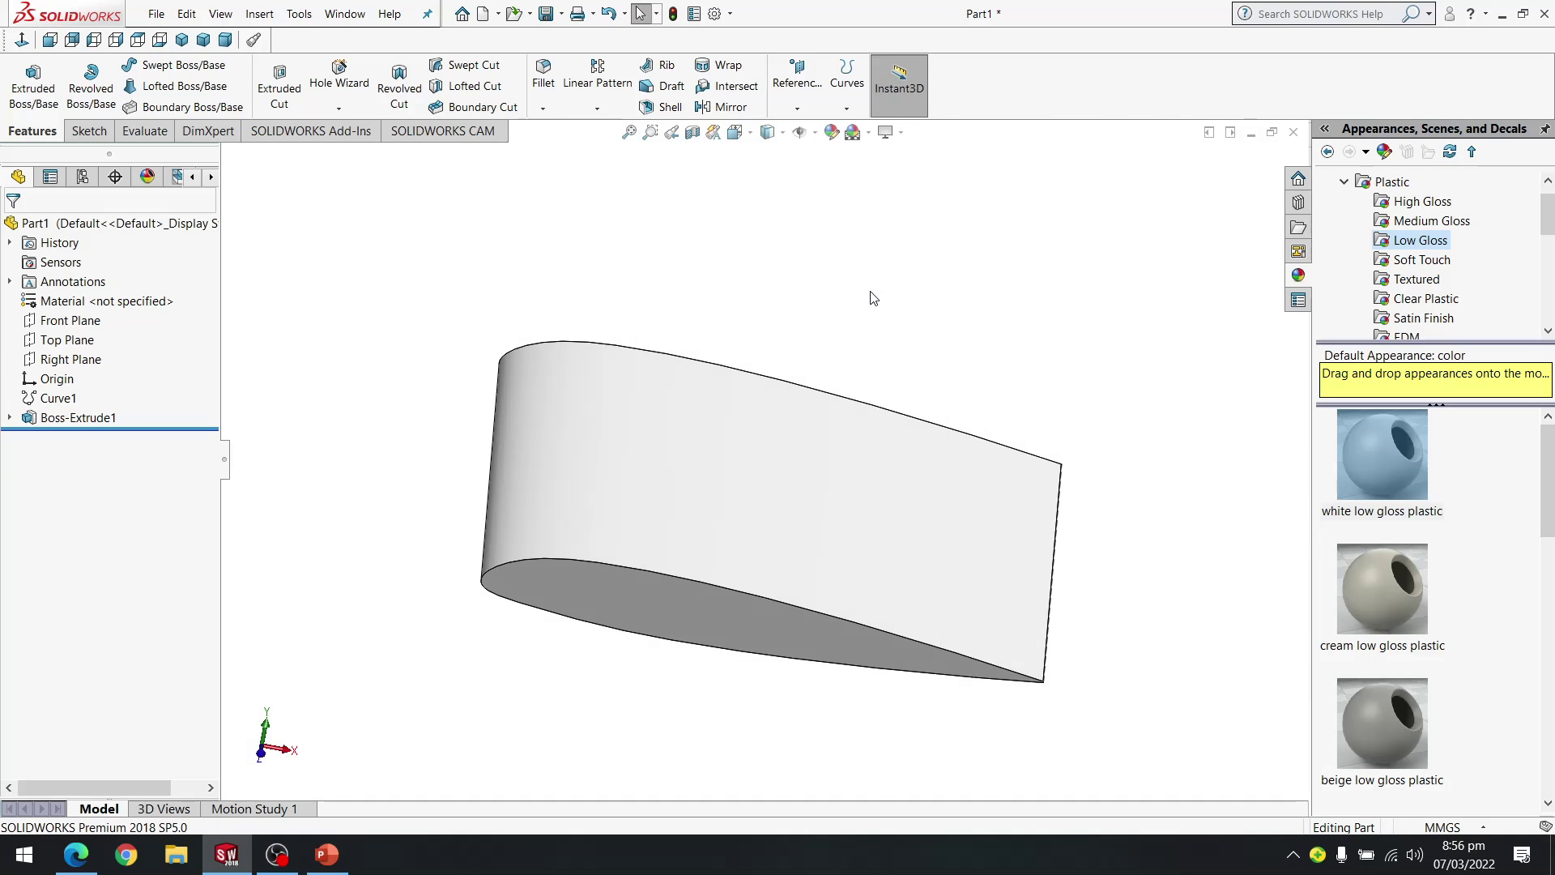
scroll(903, 348, down, 3)
scroll(788, 423, up, 5)
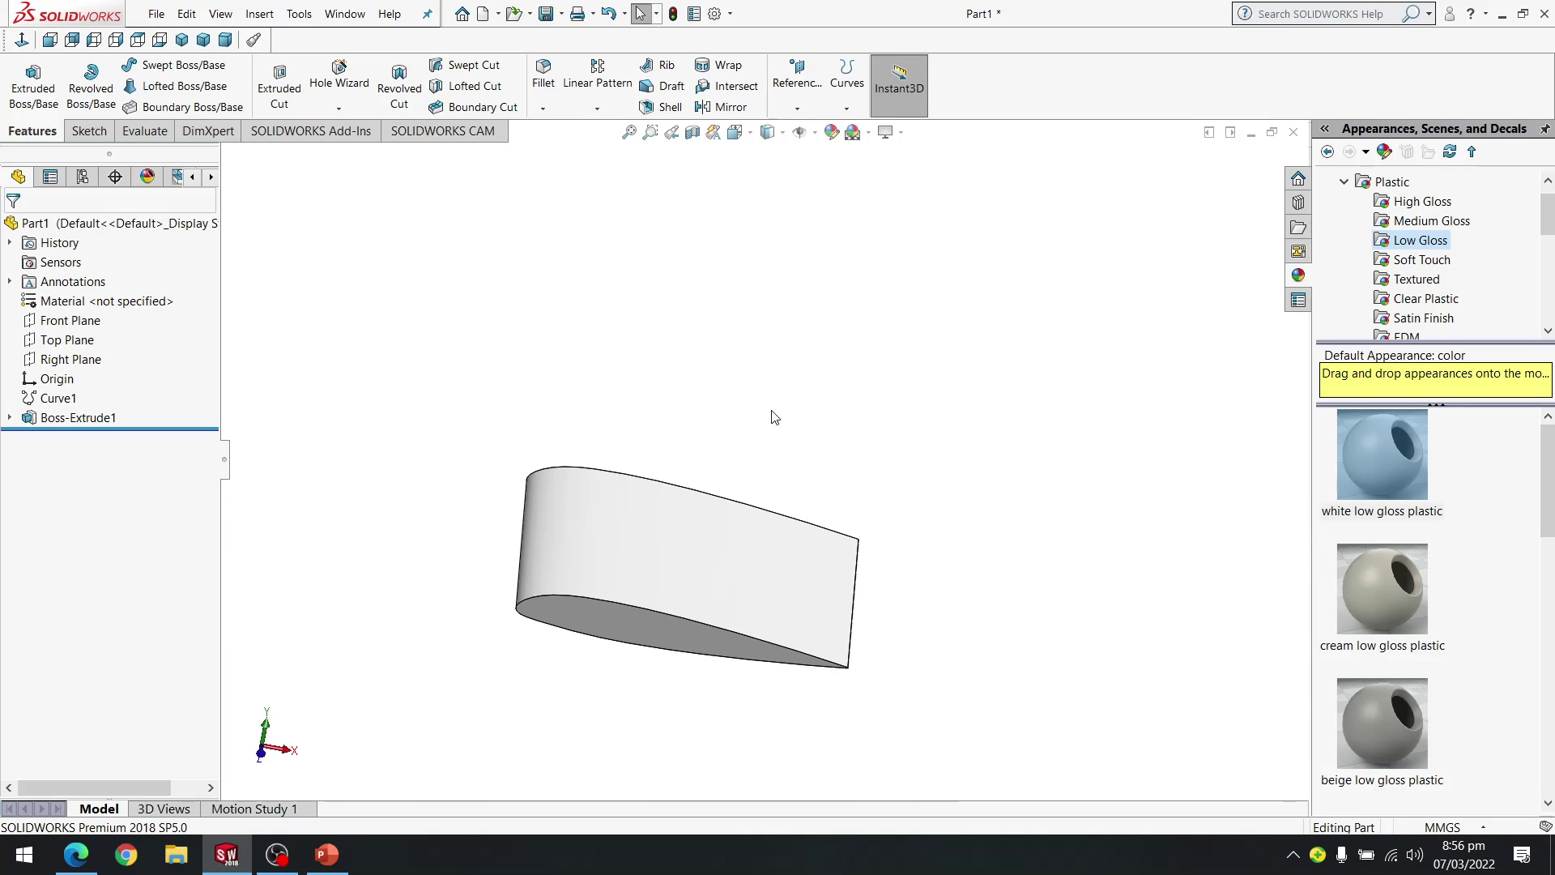
middle_drag(567, 570, 760, 765)
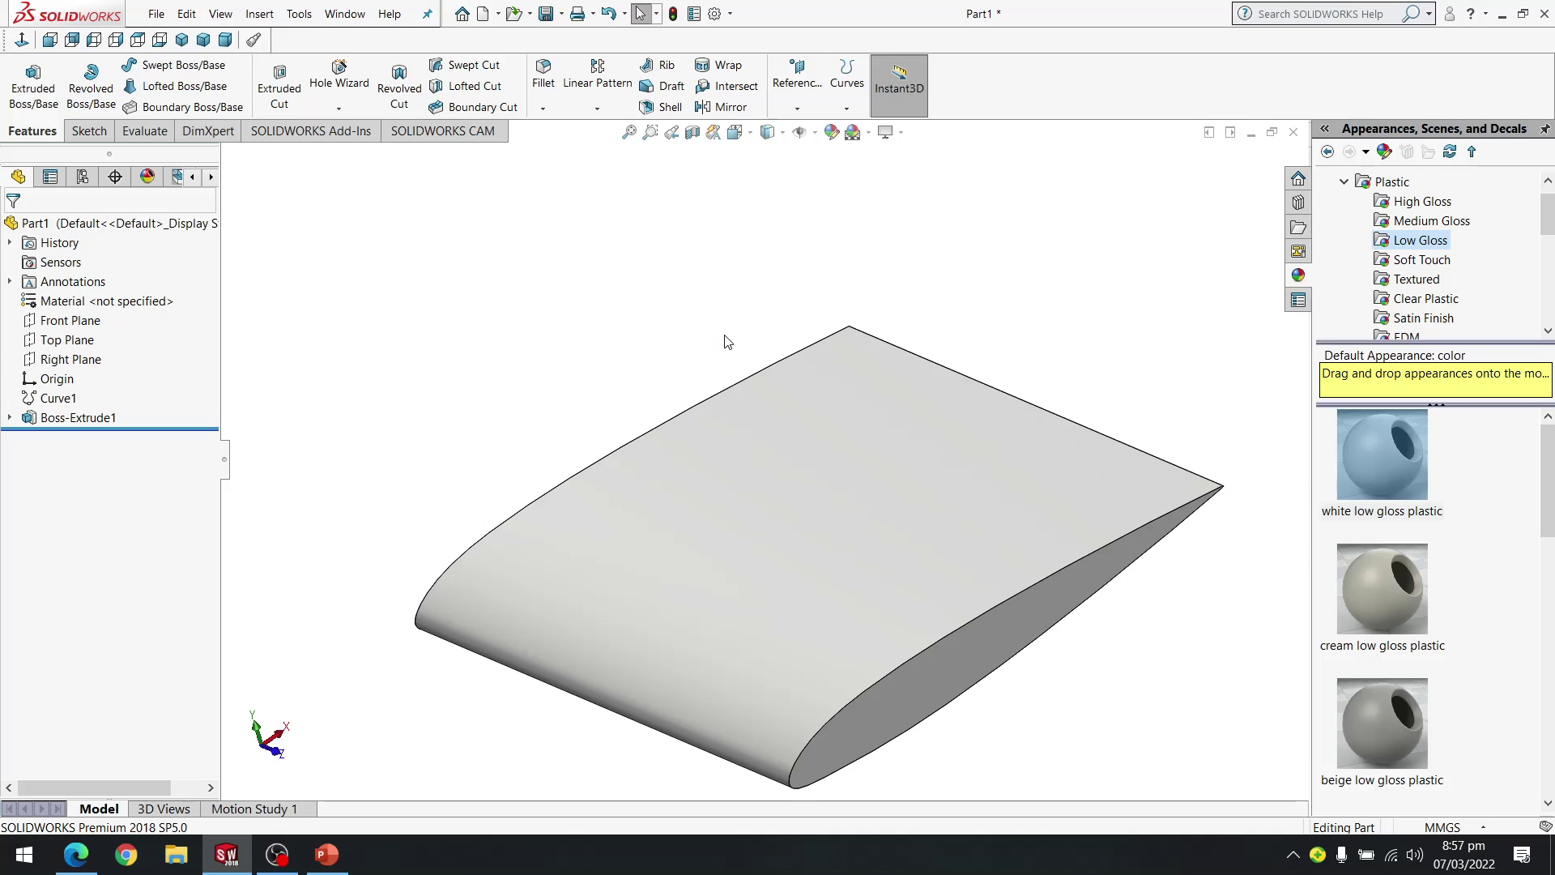
scroll(726, 341, up, 2)
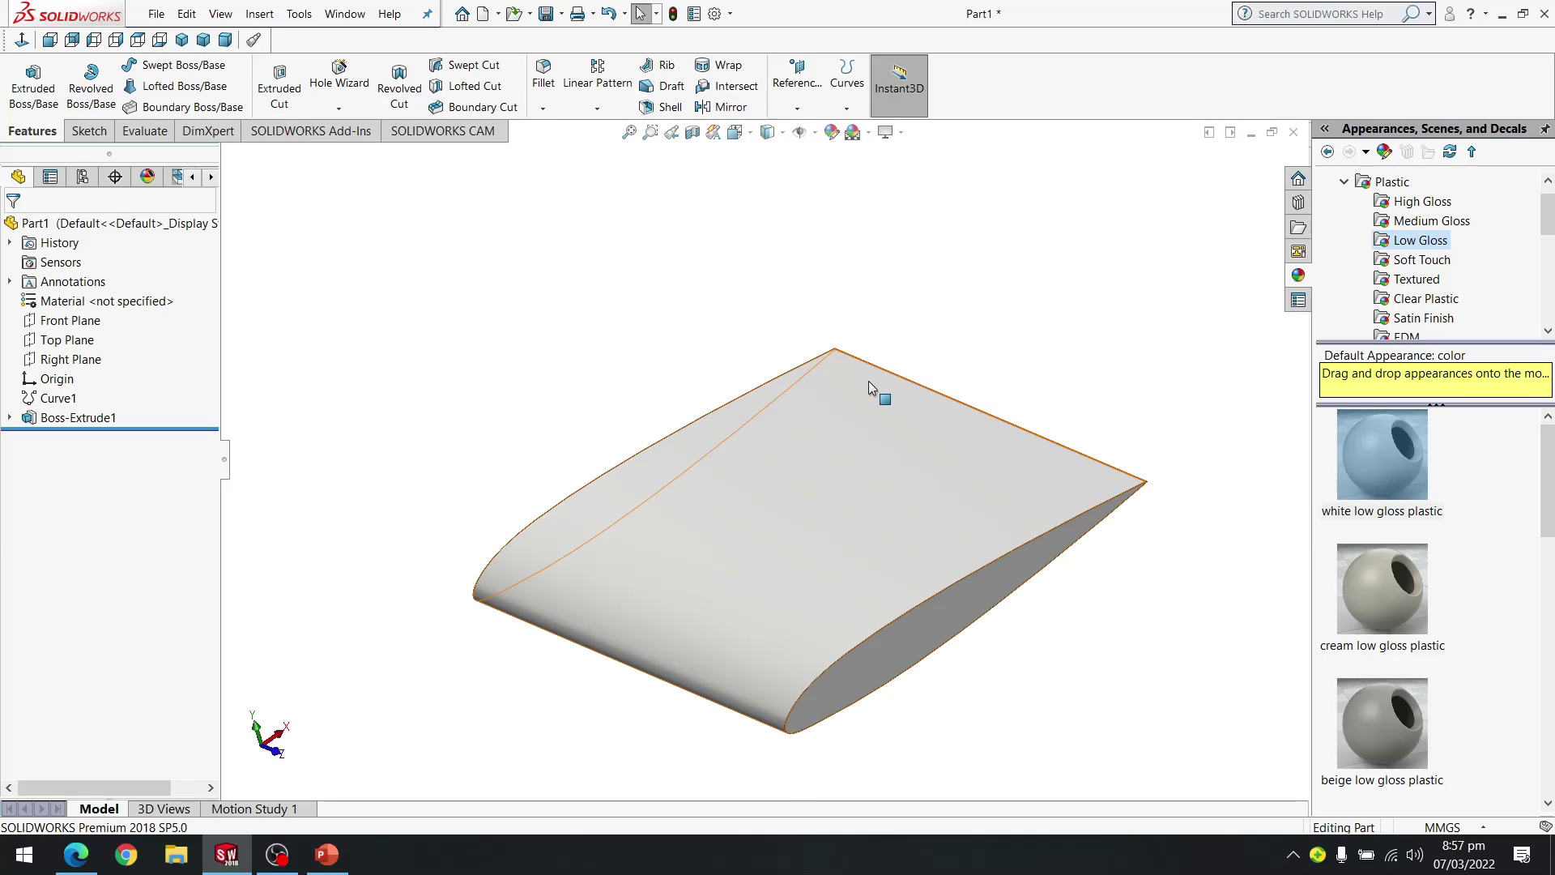
key(ctrl+Left)
key(ctrl+Down)
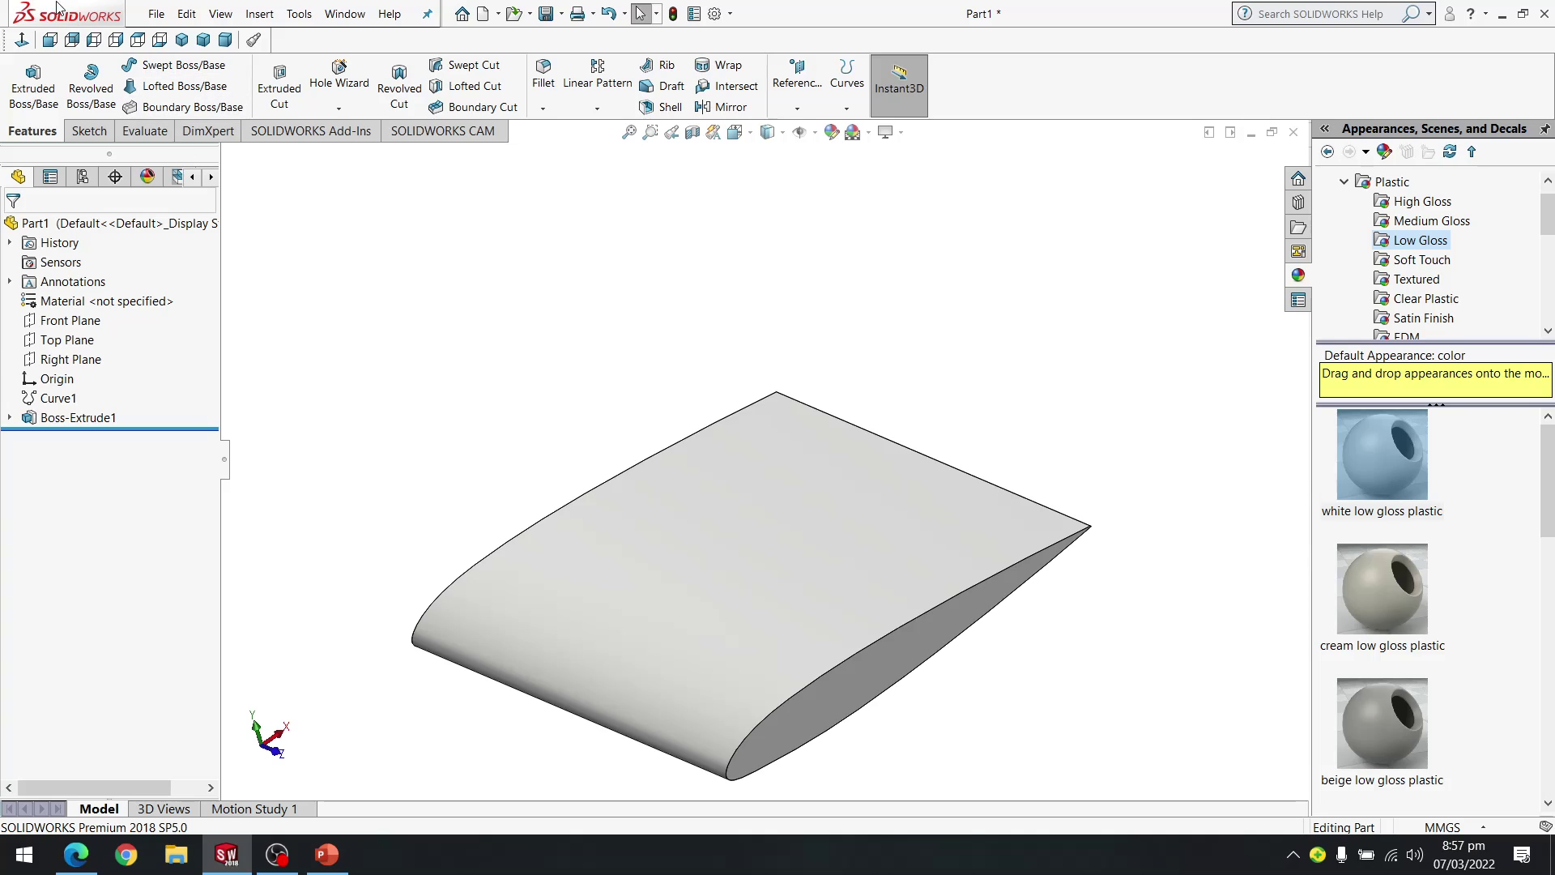